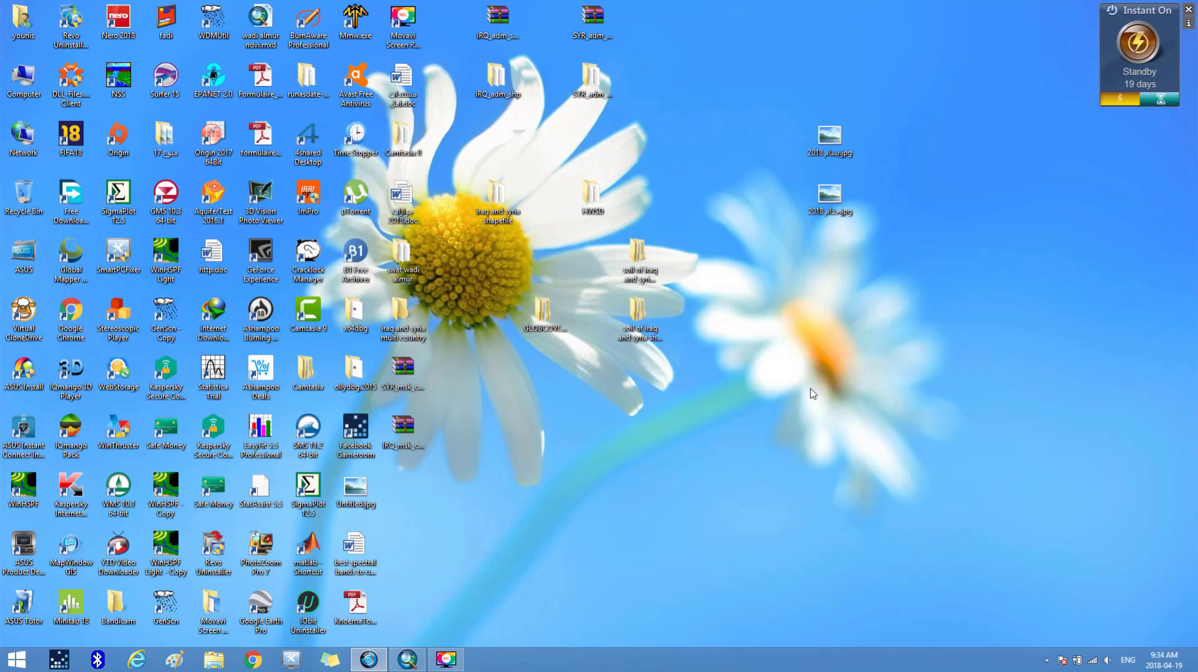
# Move the SYR_msk_cov.zip and IRQ_msk_cov.zip archives on the desktop into the row beside the IRQ_adm and SYR_adm archives
pyautogui.click(416, 436)
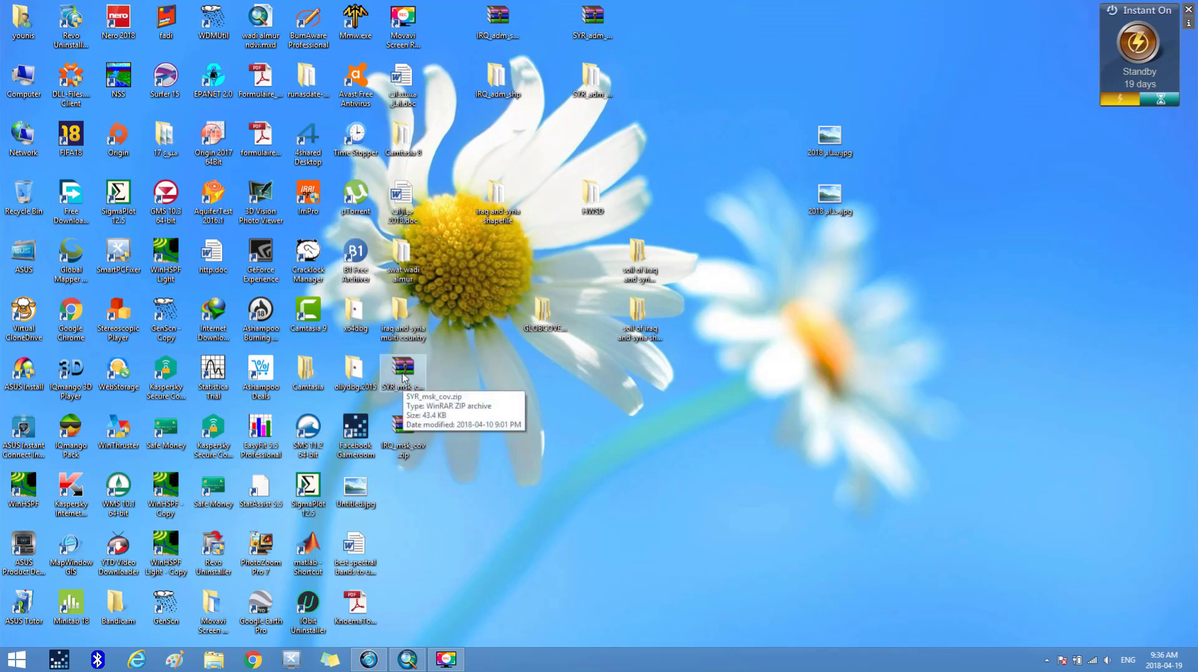
pyautogui.moveTo(404, 378); pyautogui.dragTo(672, 45)
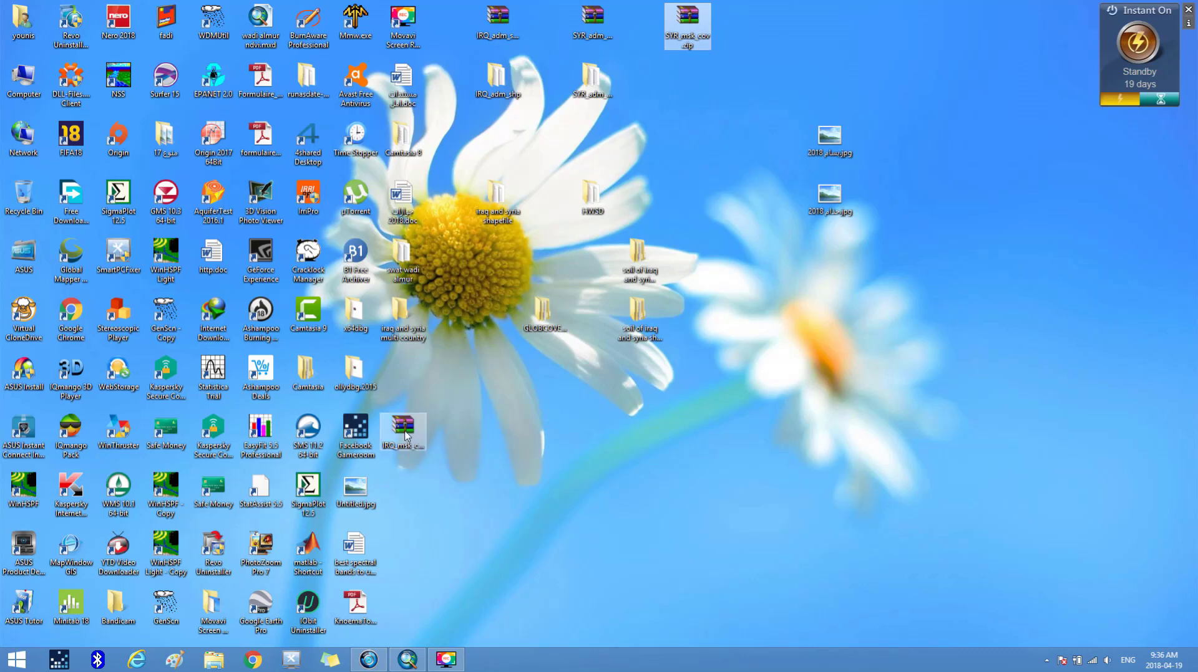
pyautogui.moveTo(403, 427); pyautogui.dragTo(781, 38)
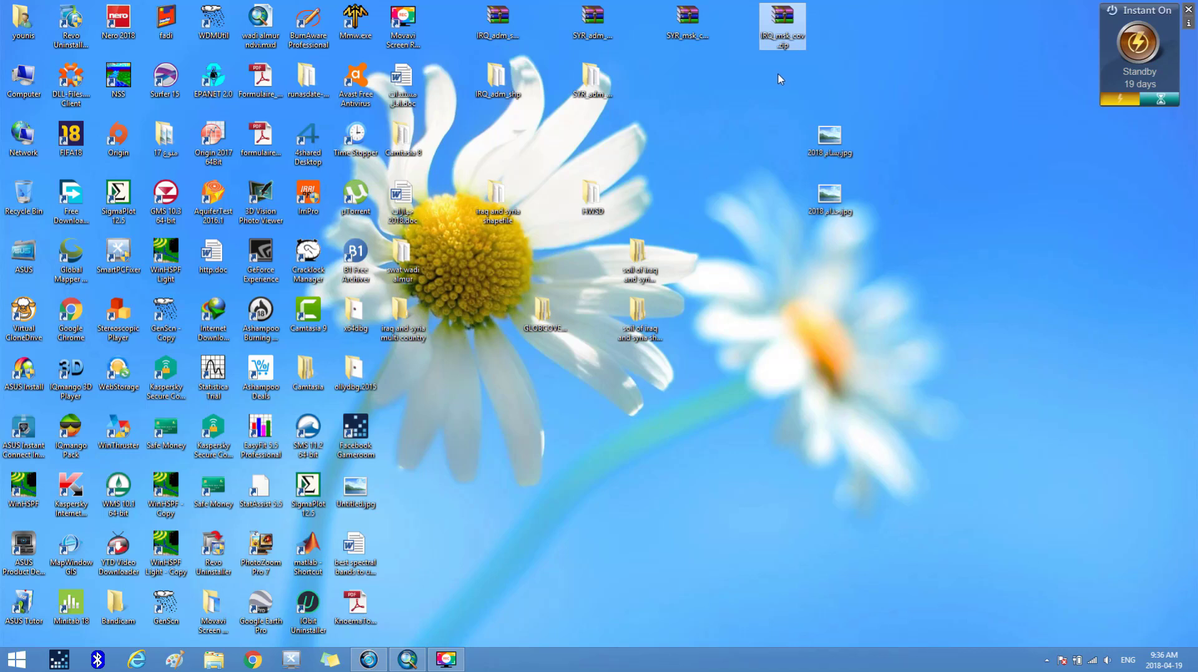
pyautogui.click(773, 100)
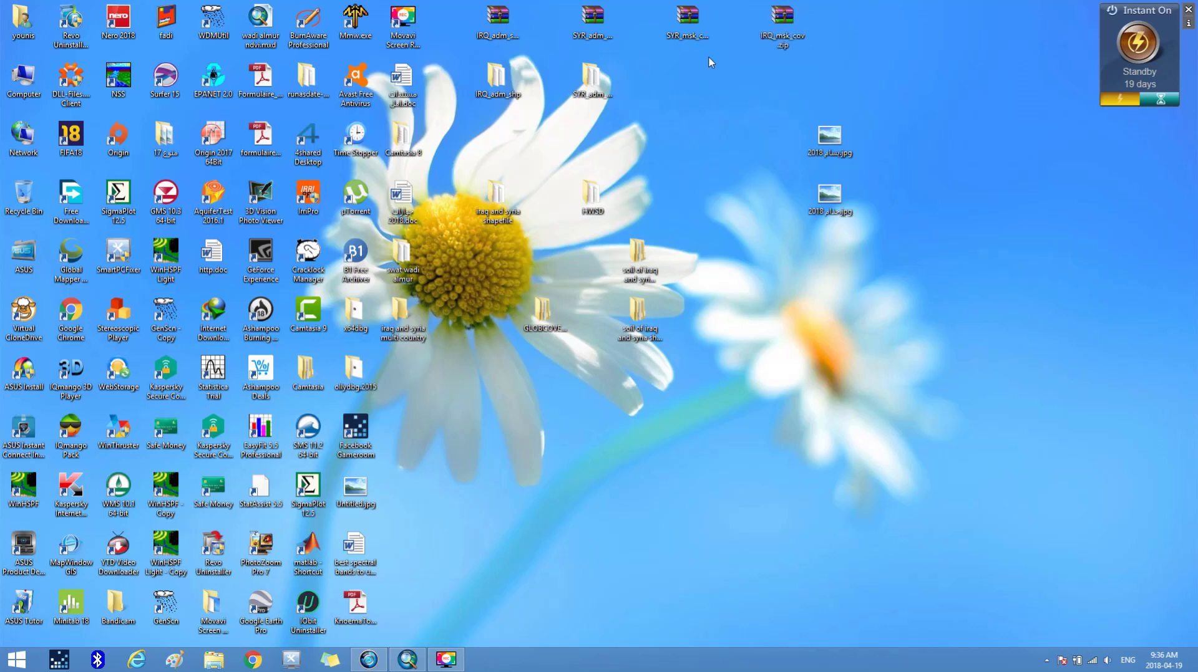
# Extract SYR_msk_cov.zip into its own SYR_msk_cov folder and place that folder directly beneath the archive on the desktop
pyautogui.click(690, 24)
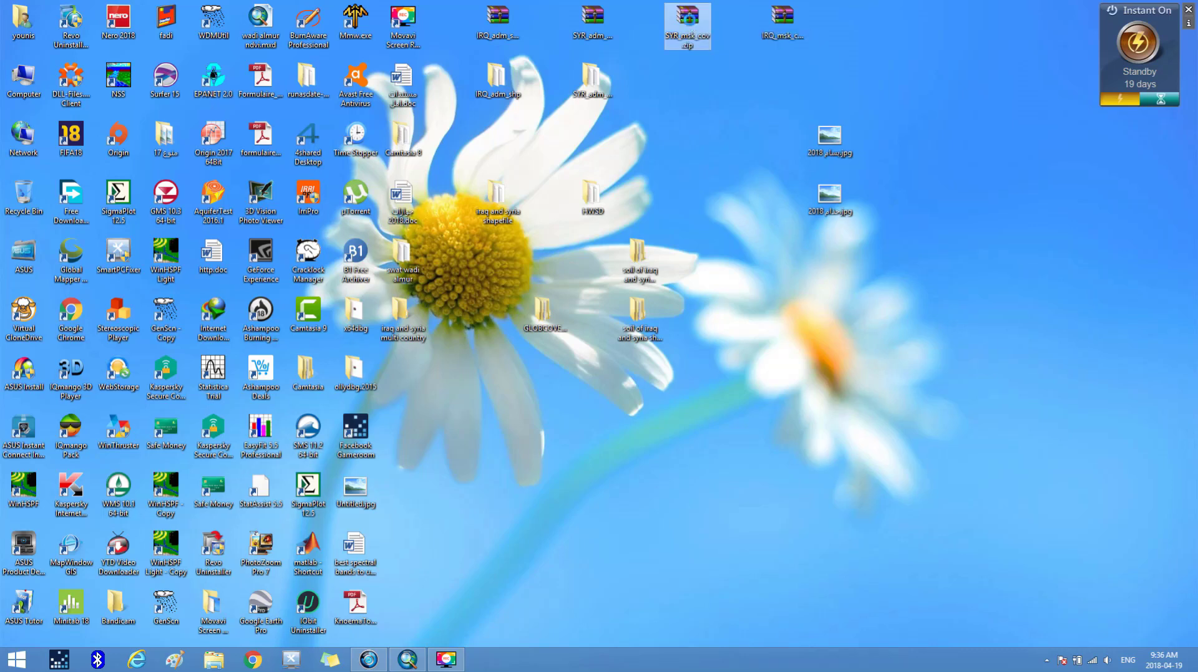
pyautogui.rightClick(690, 24)
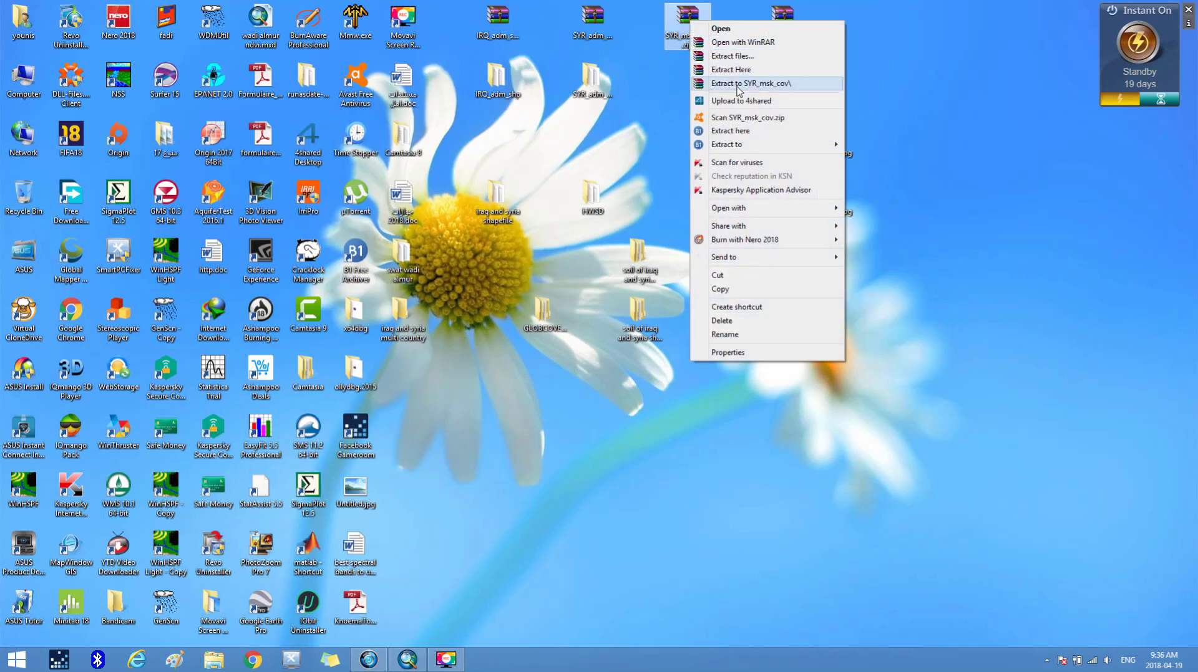
pyautogui.click(738, 84)
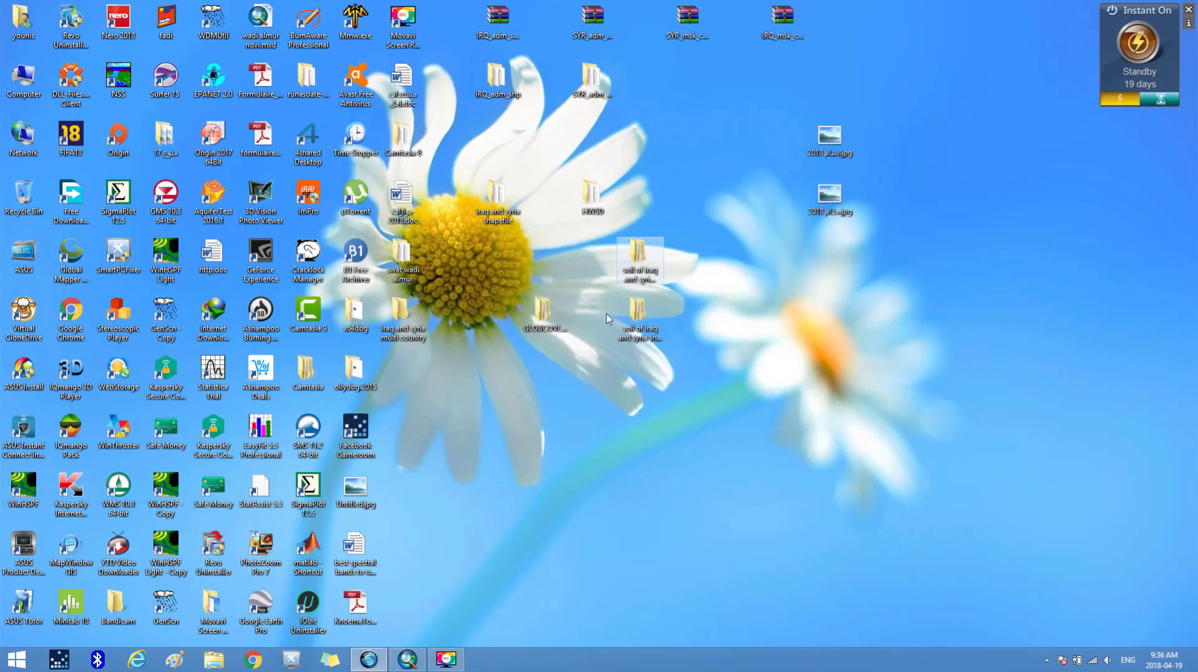
pyautogui.moveTo(409, 374); pyautogui.dragTo(690, 81)
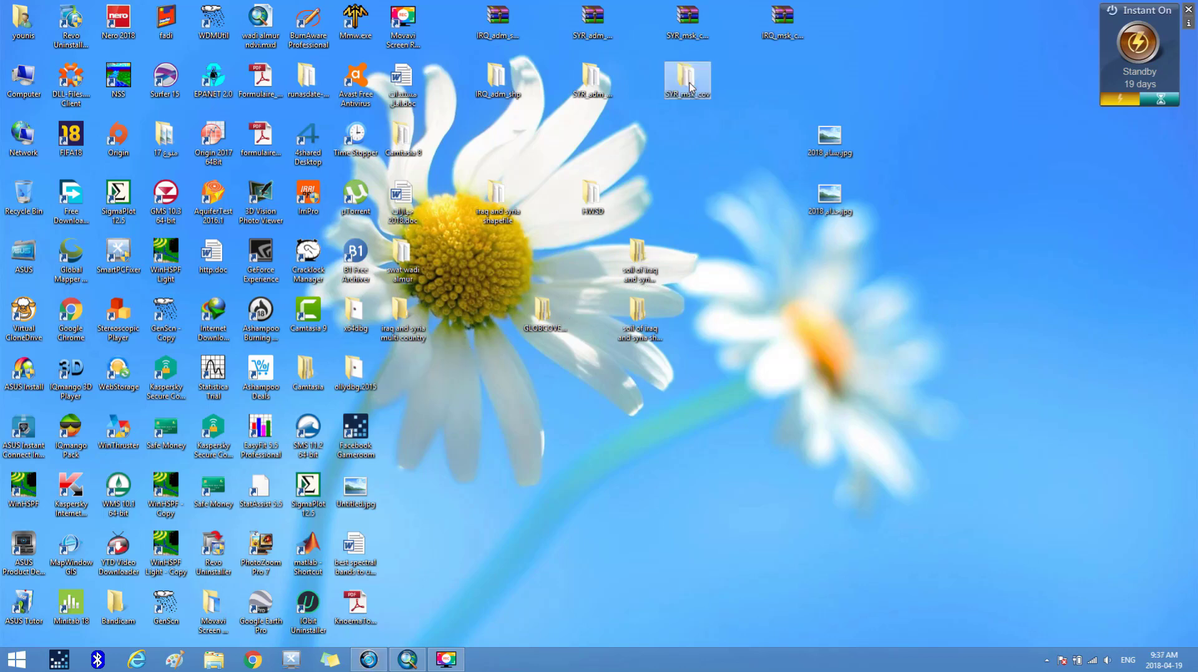
# Extract IRQ_msk_cov.zip into its own IRQ_msk_cov folder and place that folder directly beneath the archive on the desktop
pyautogui.rightClick(784, 23)
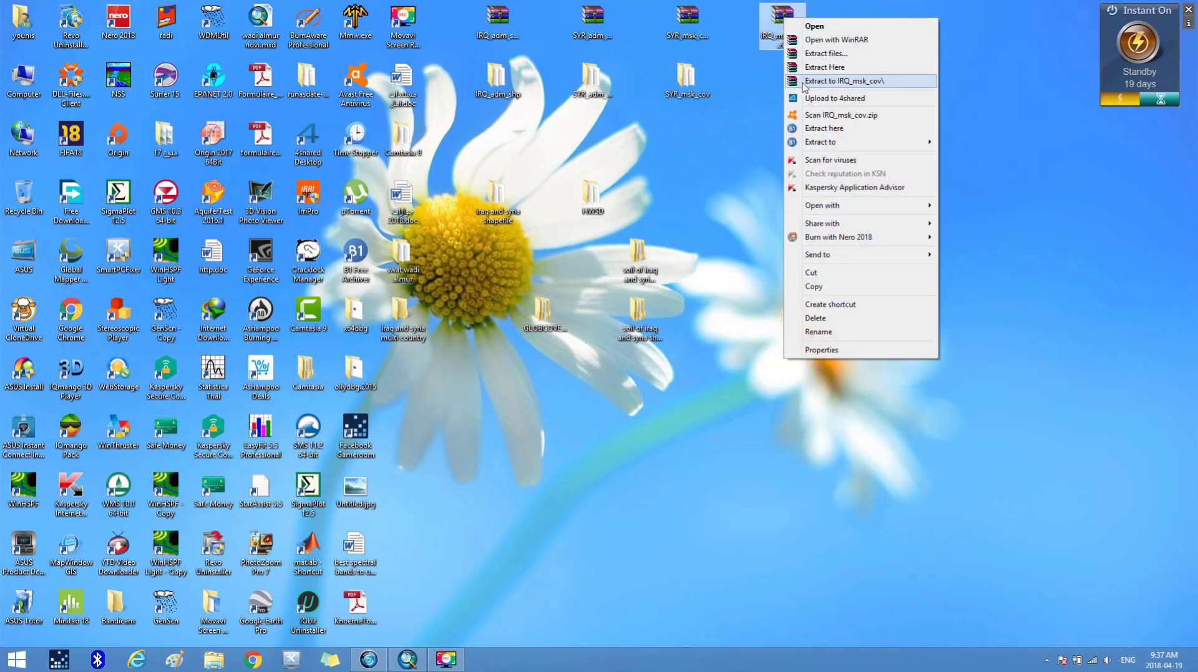
pyautogui.click(805, 82)
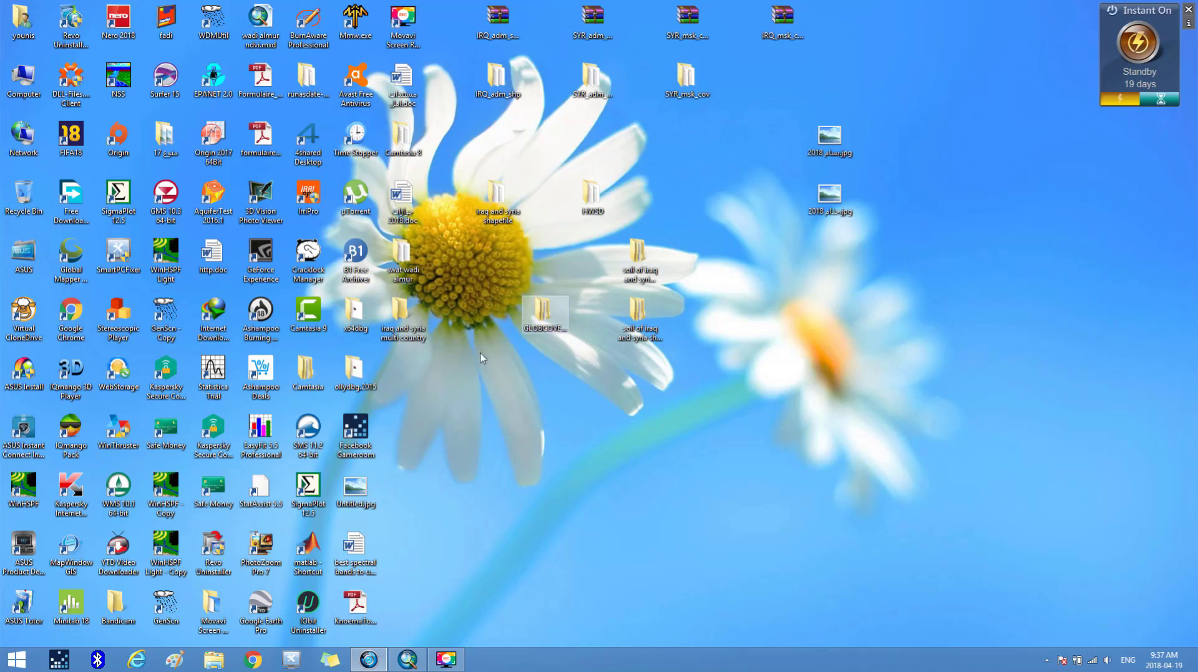
pyautogui.moveTo(392, 375); pyautogui.dragTo(780, 85)
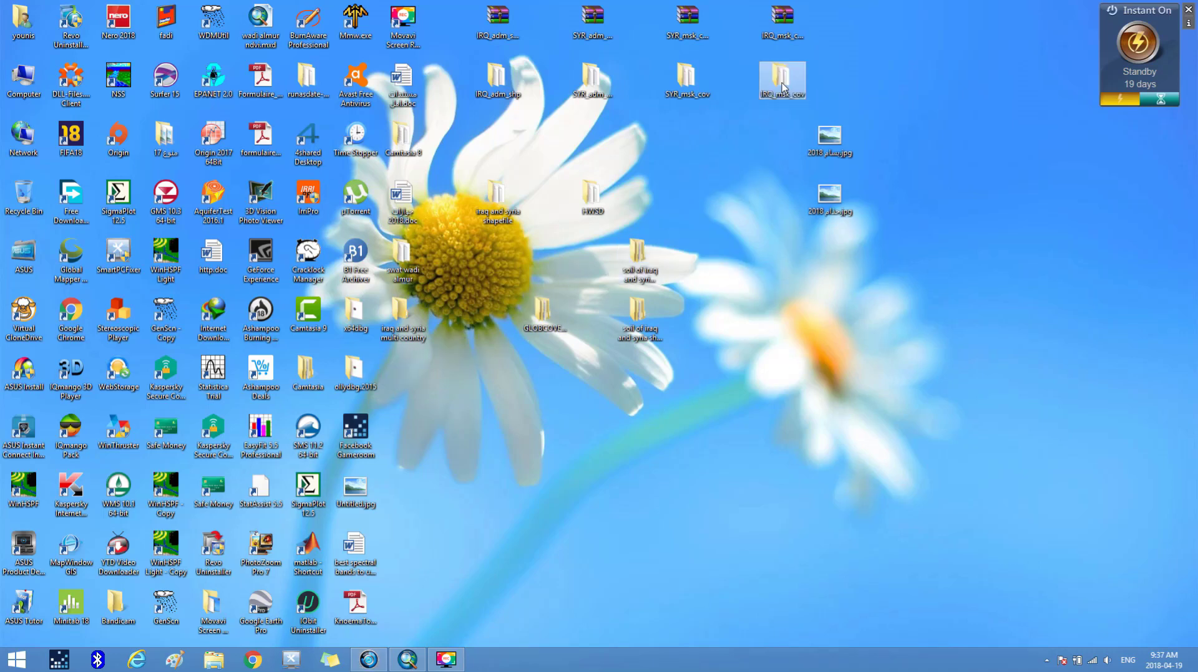
pyautogui.click(771, 153)
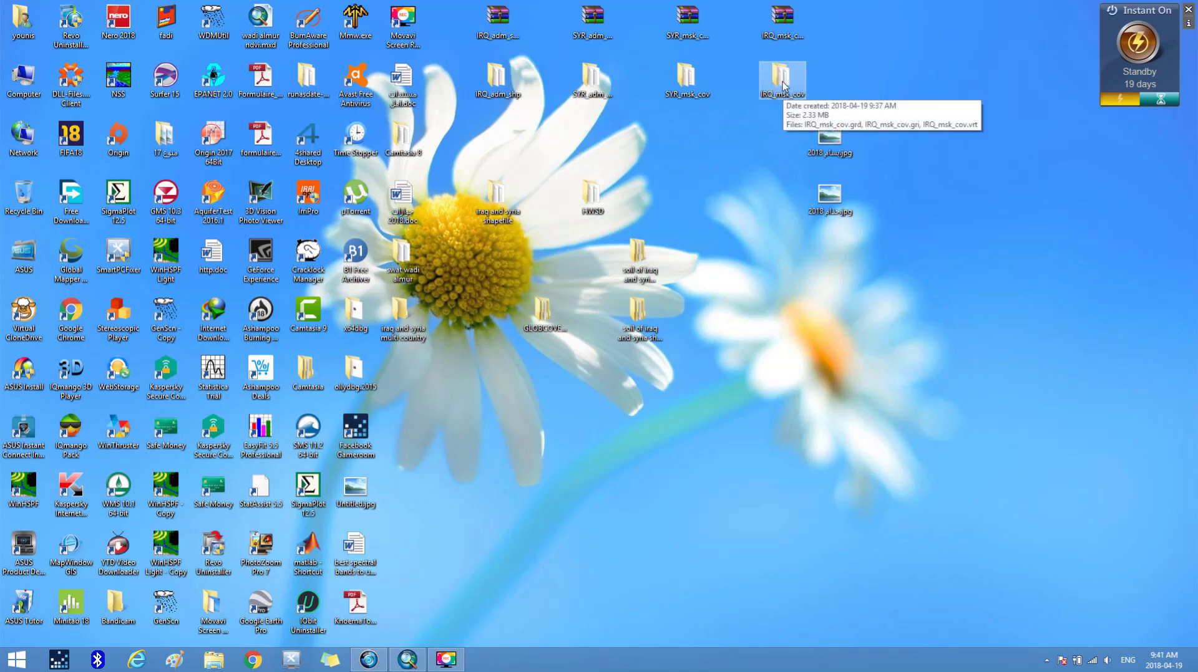
# Open the IRQ_msk_cov folder and create a subfolder in it named "iraq land cover shapefile"
pyautogui.click(784, 86)
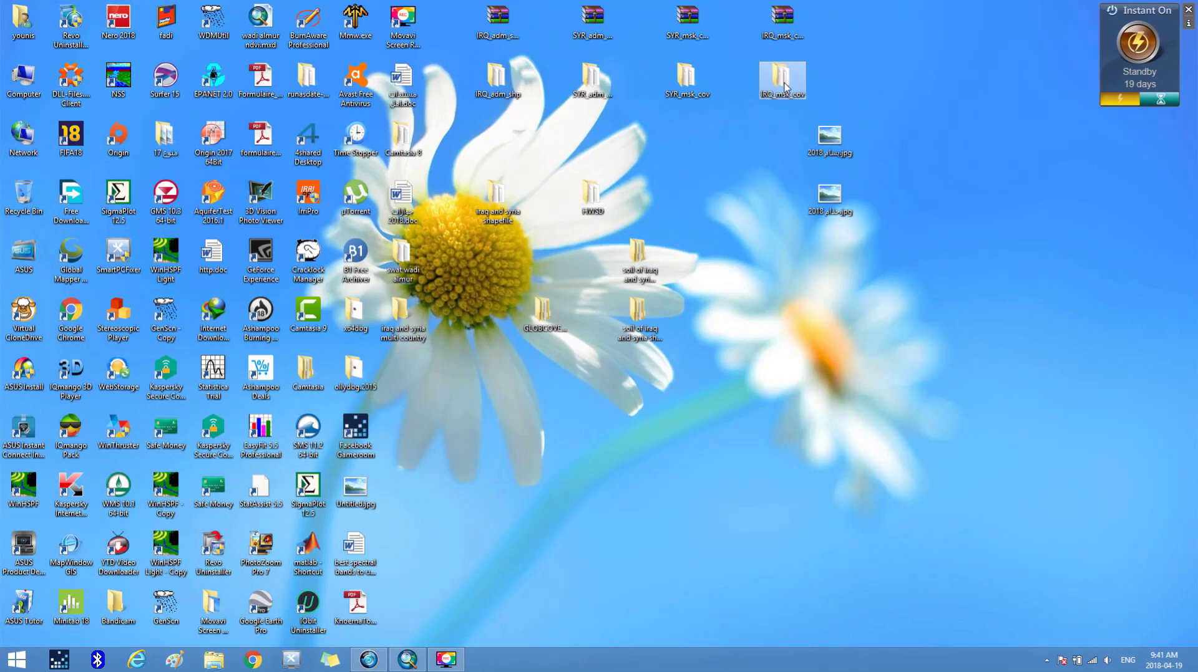
pyautogui.doubleClick(784, 86)
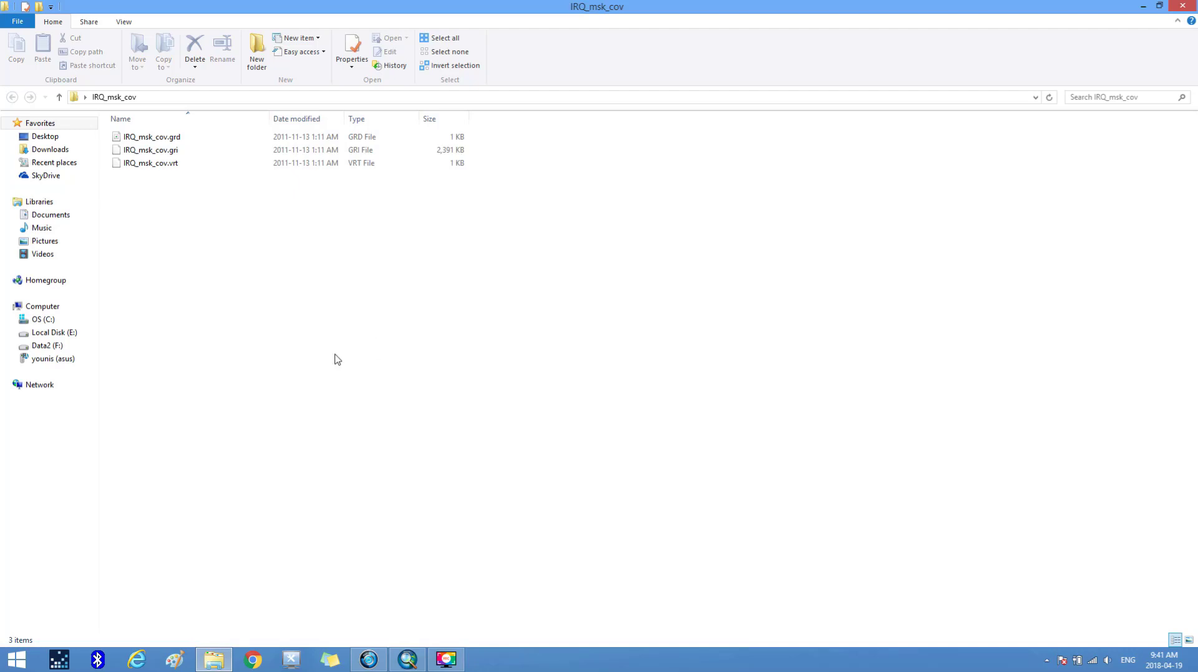
pyautogui.rightClick(284, 258)
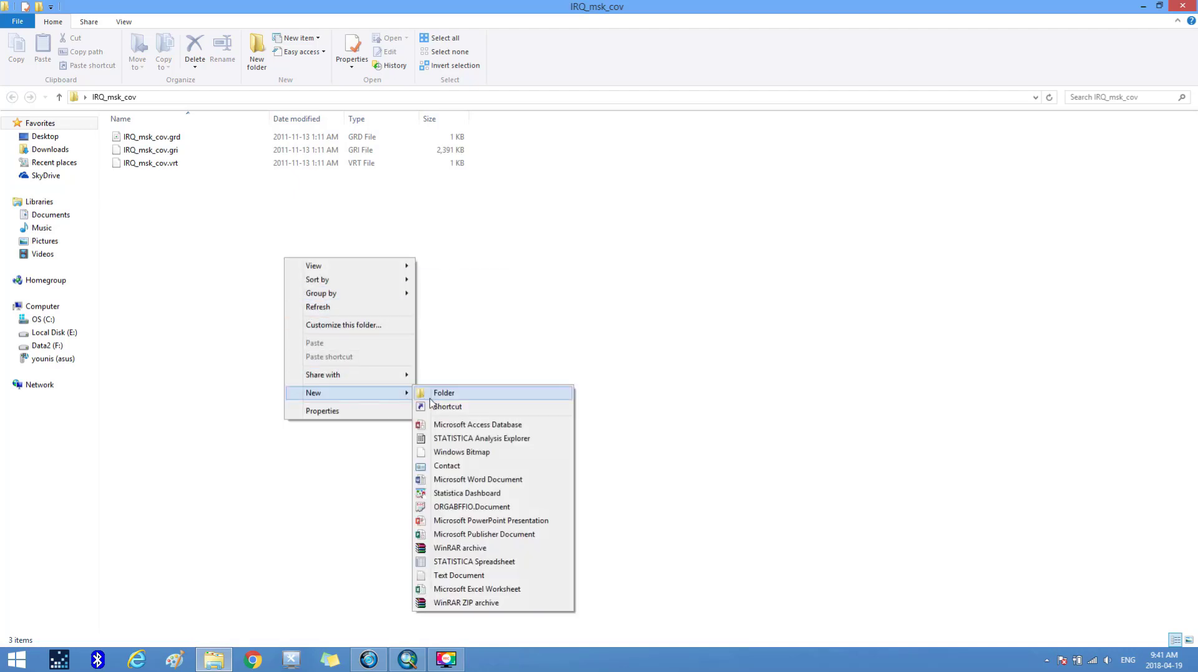
pyautogui.click(426, 394)
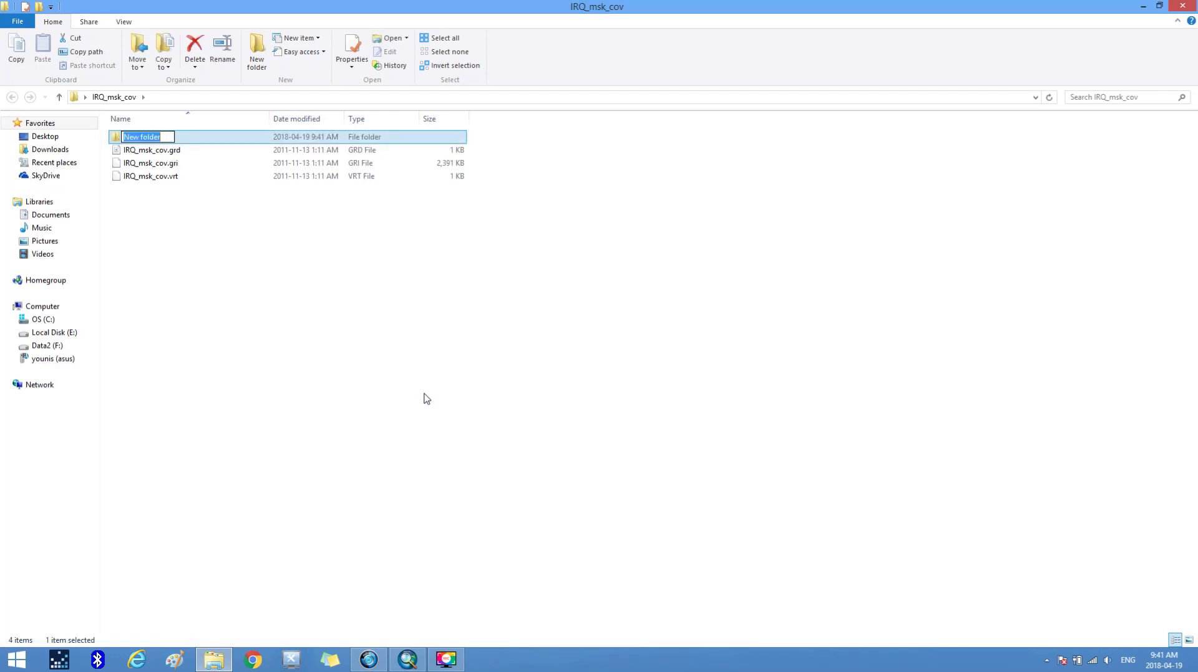
pyautogui.write('iraq land cover shap')
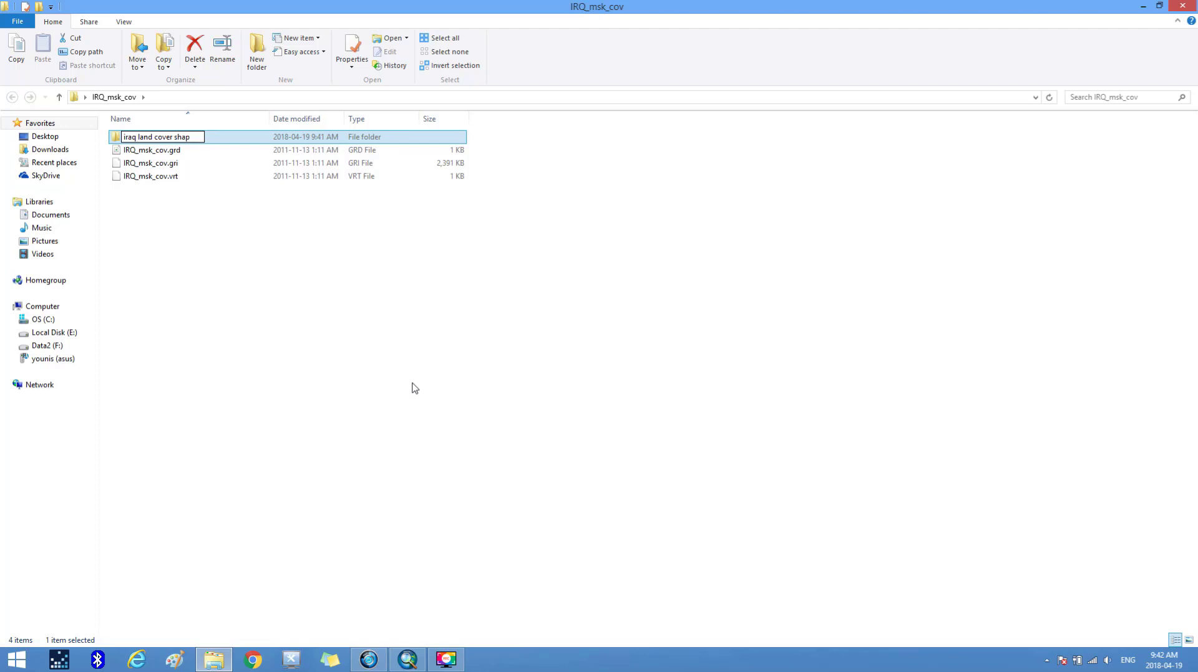
pyautogui.write('efile')
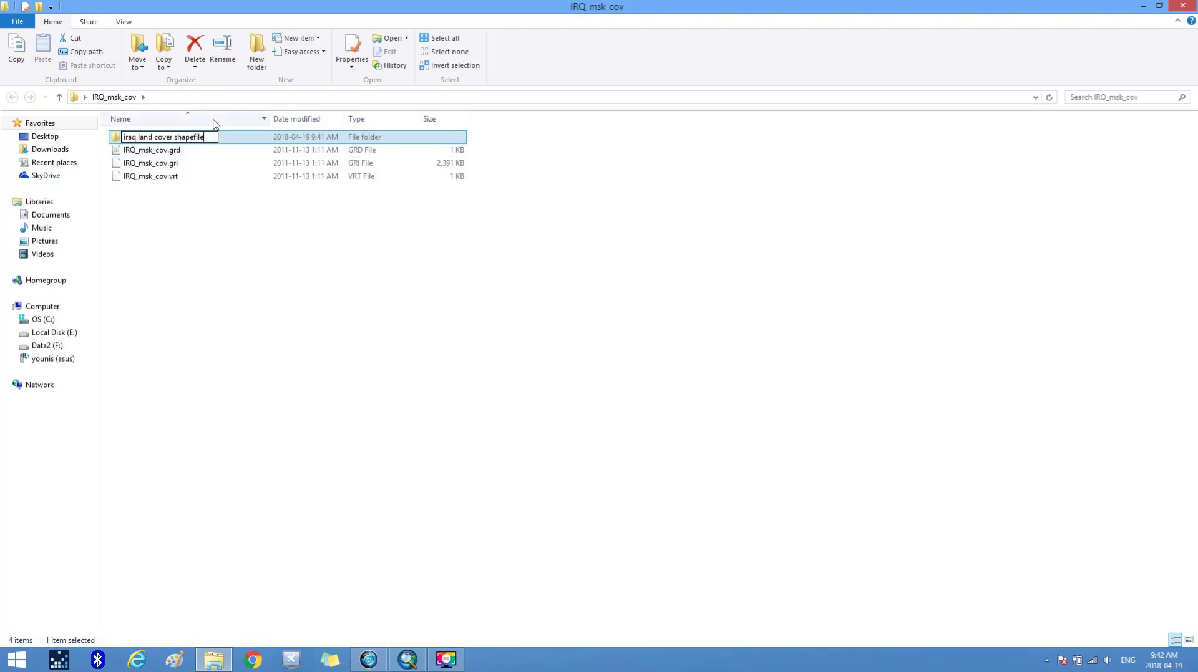
pyautogui.press('Return')
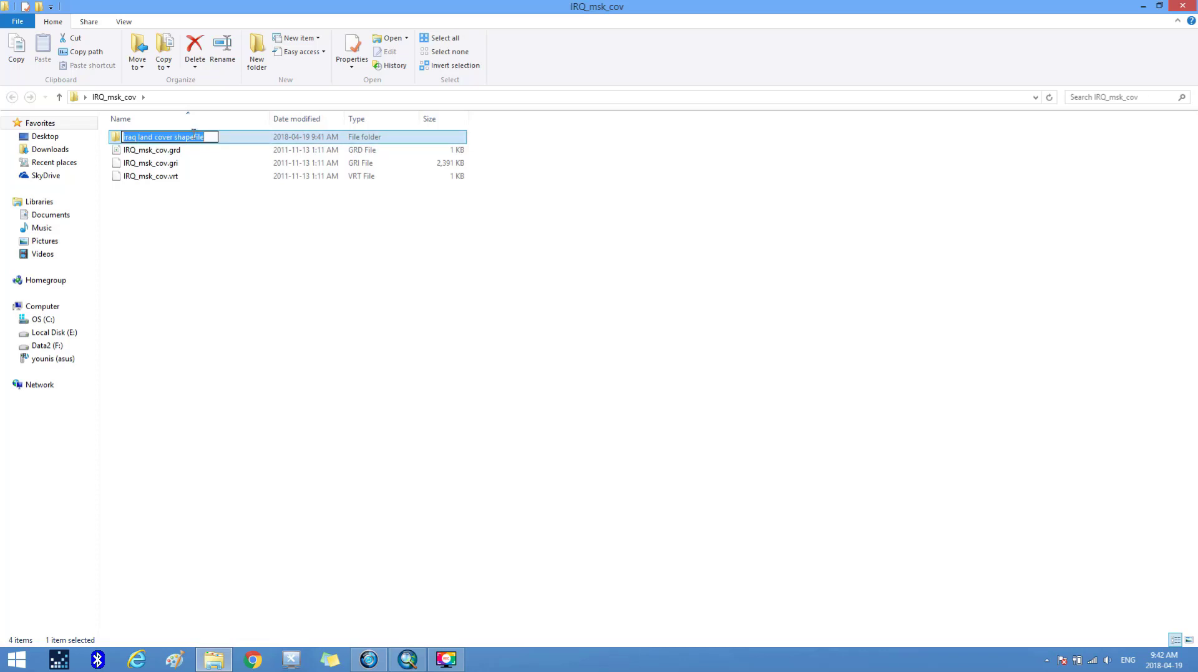
pyautogui.click(254, 249)
# Create a second subfolder in IRQ_msk_cov named "iraq and syria land cover shapefile"
pyautogui.rightClick(222, 245)
pyautogui.moveTo(314, 378)
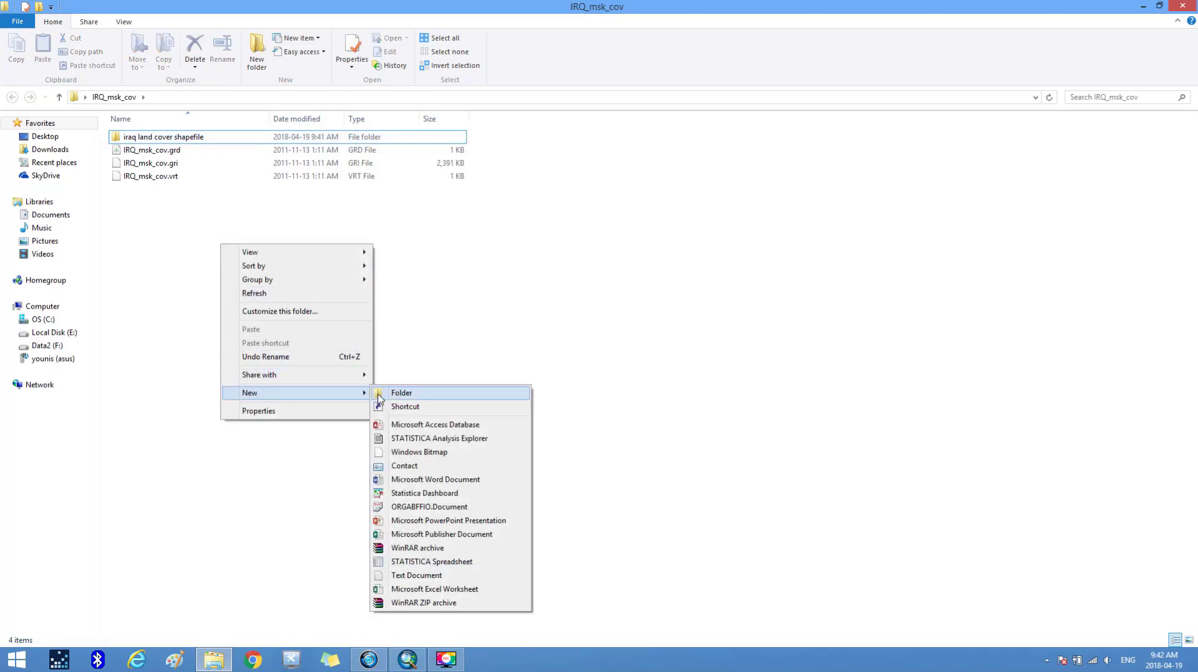
pyautogui.click(401, 393)
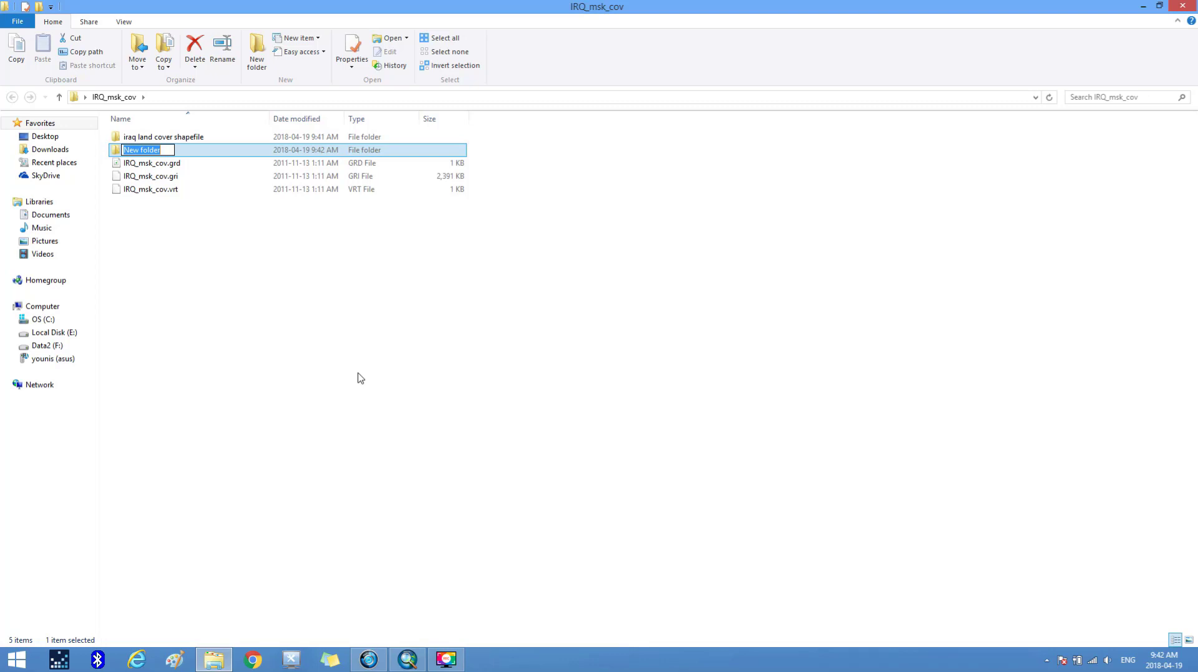
pyautogui.write('iraq land cover shapefile')
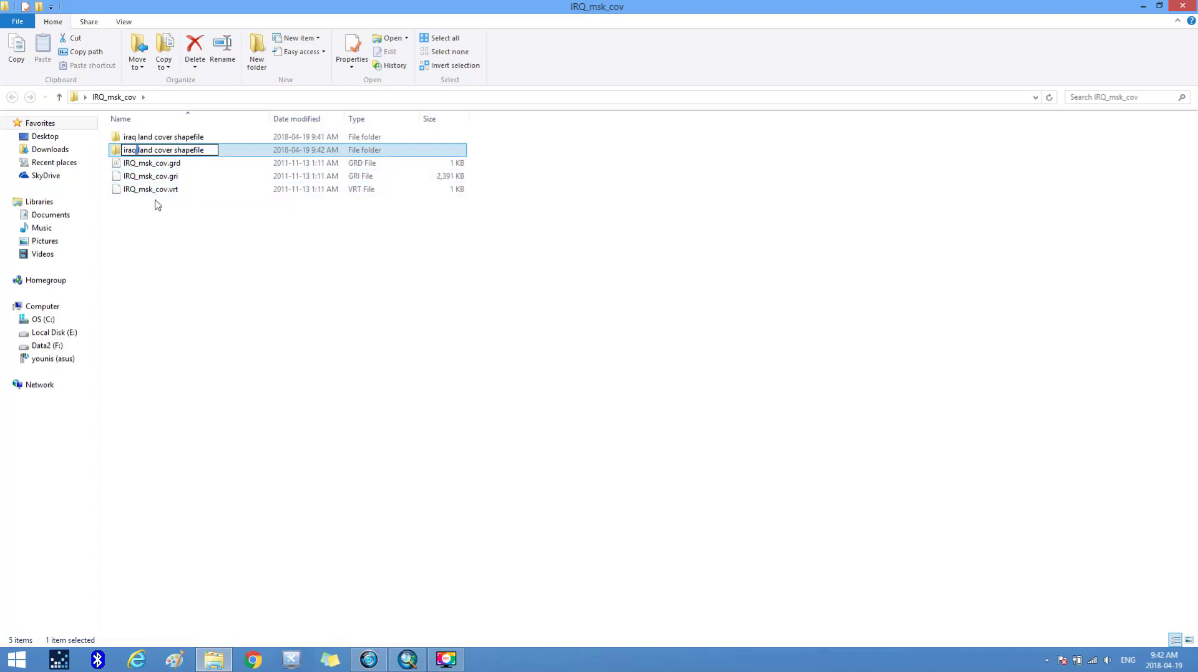
pyautogui.write('and syri')
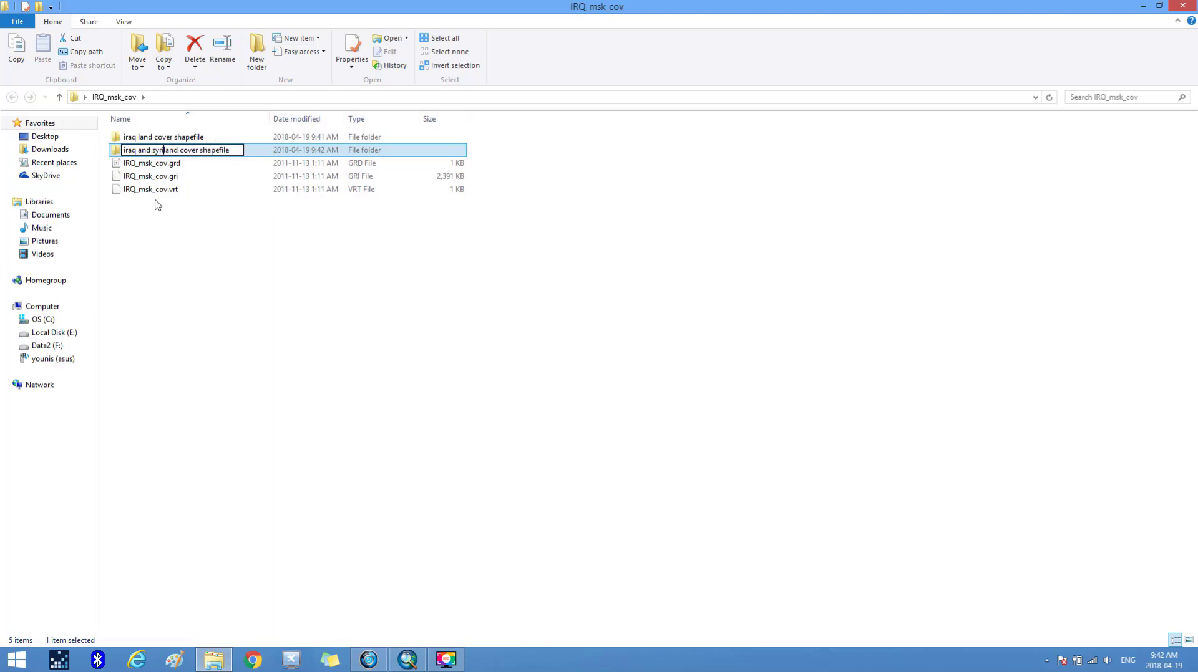
pyautogui.write('a')
pyautogui.click(198, 259)
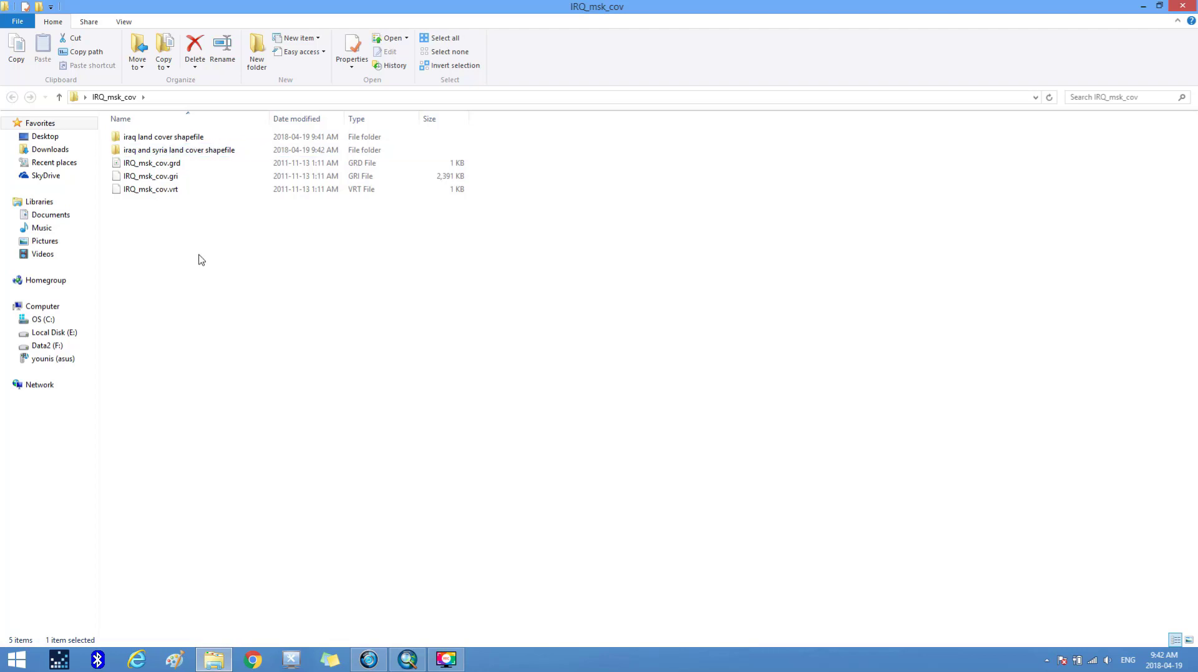
# Create a third subfolder in IRQ_msk_cov named "iraq and syria land cover shapefile utm" and close the folder window
pyautogui.rightClick(183, 272)
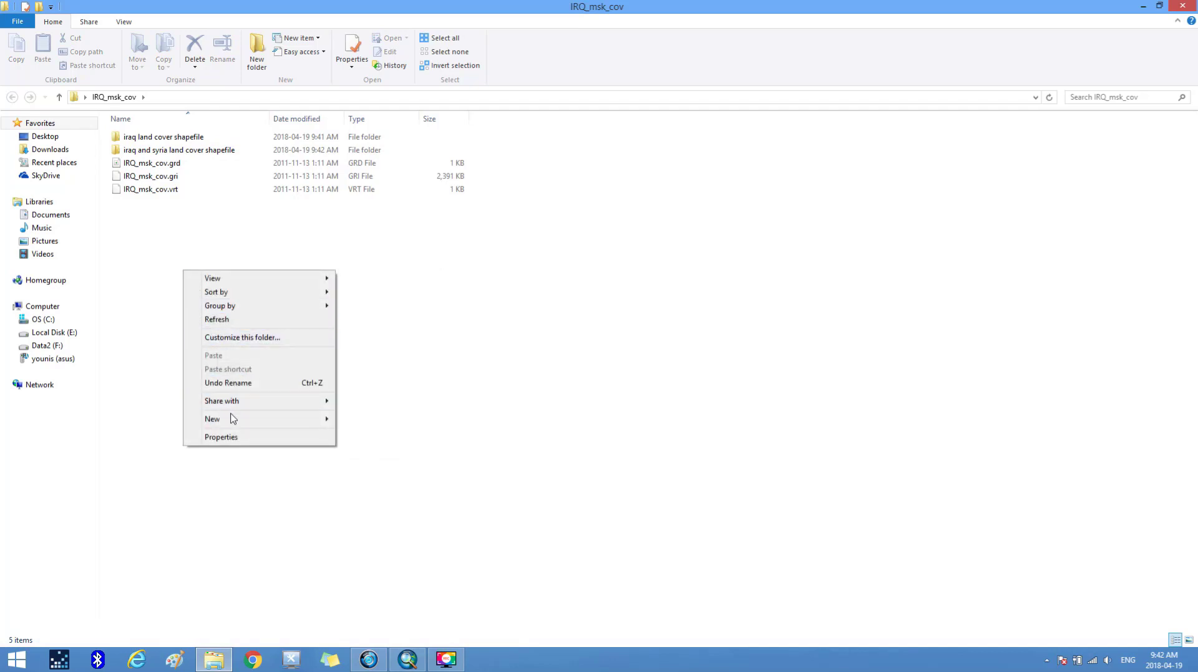
pyautogui.moveTo(231, 419)
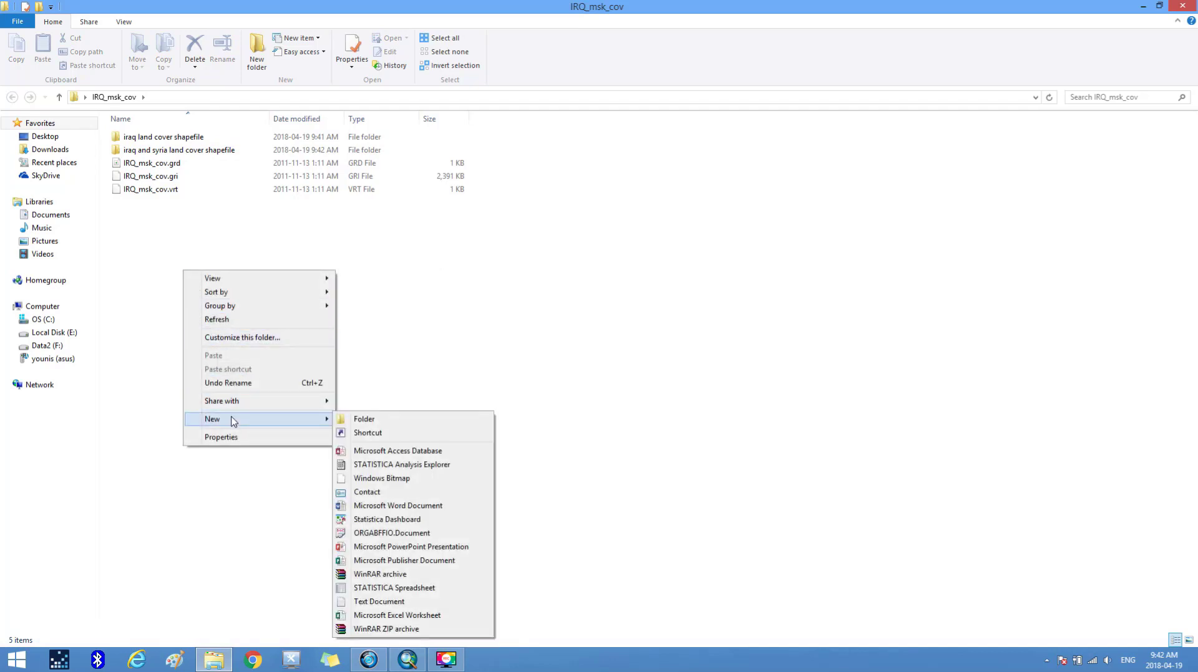
pyautogui.click(345, 420)
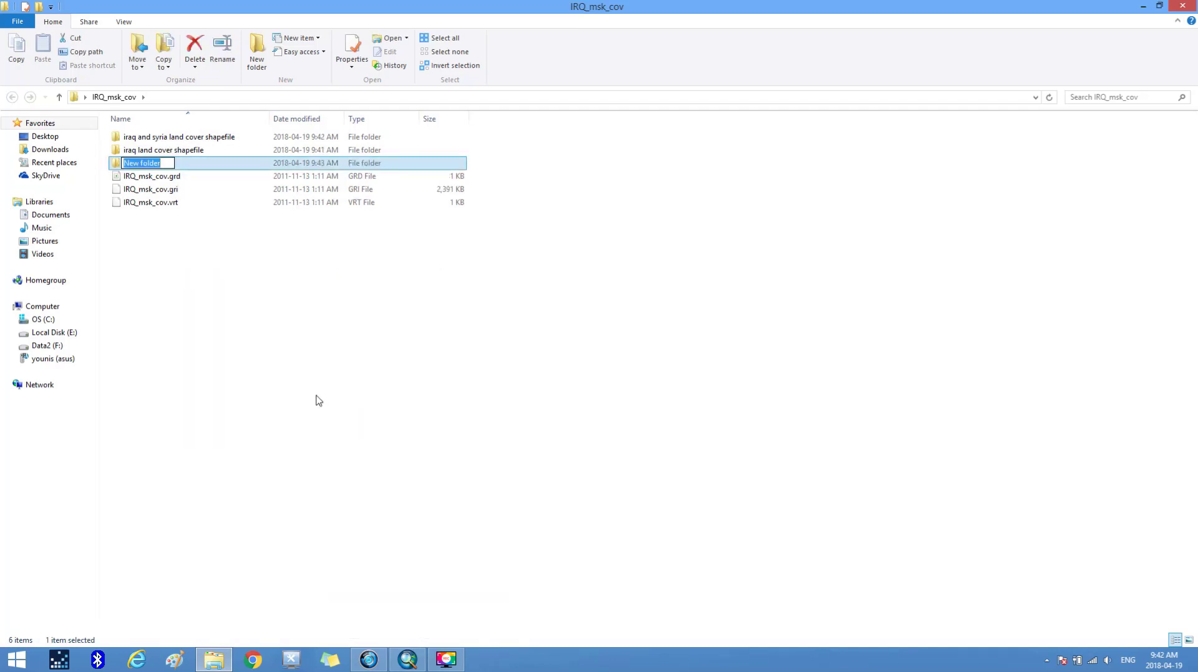
pyautogui.write('iraq land cover shapefile')
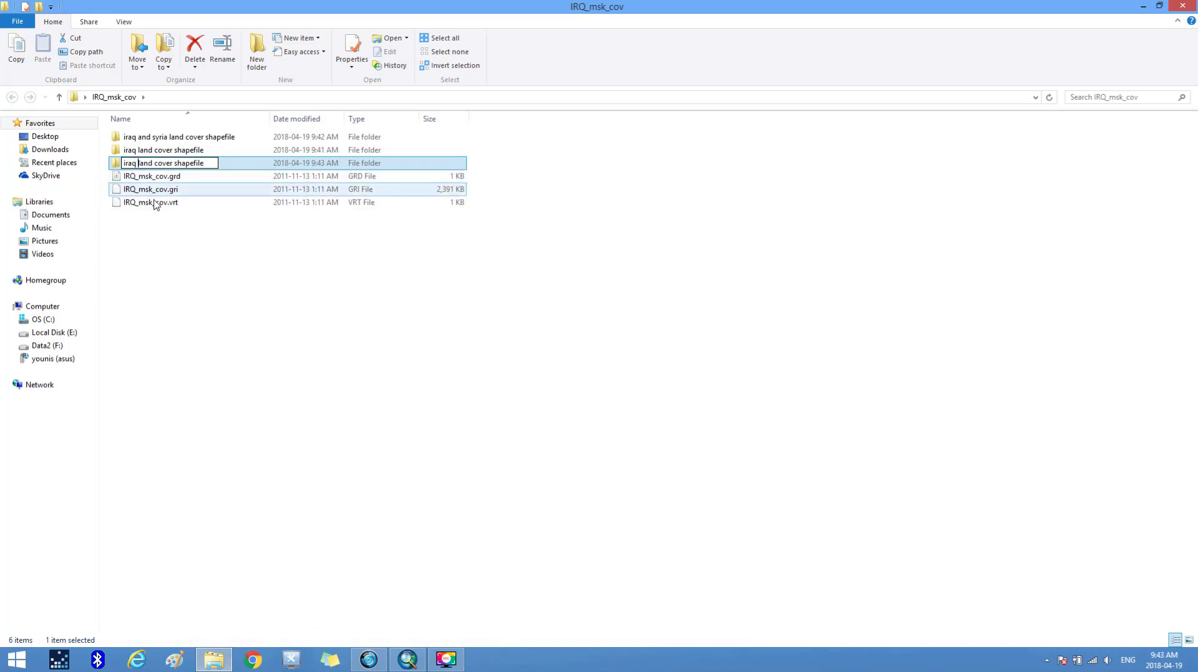
pyautogui.write('an')
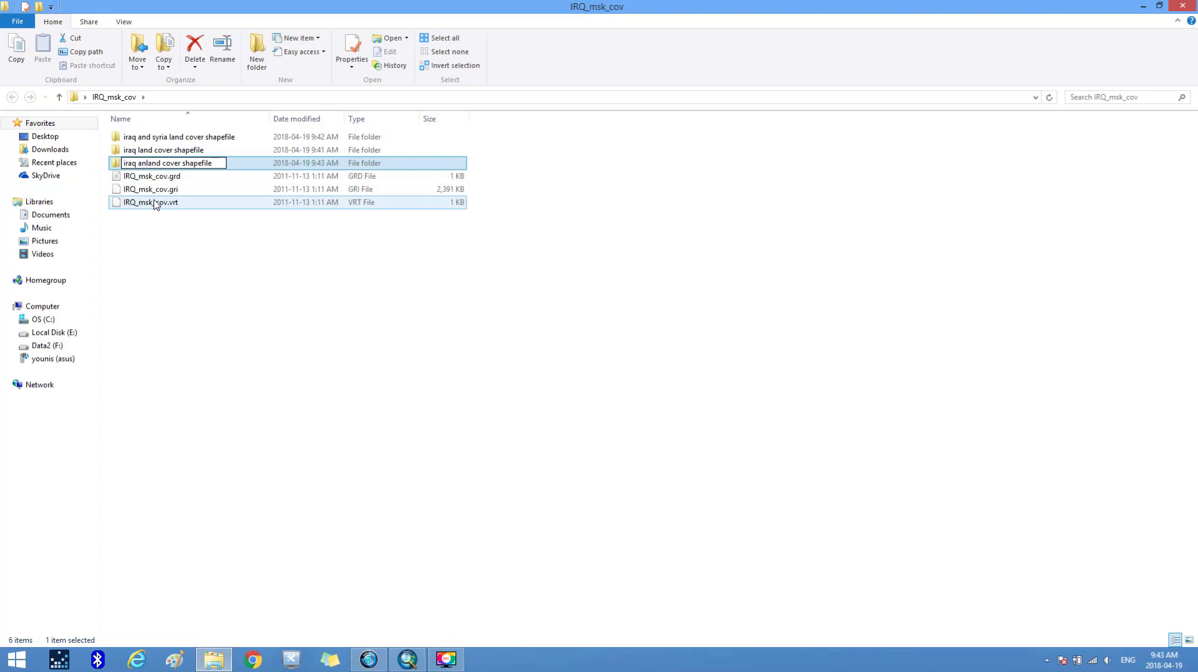
pyautogui.write('d syria')
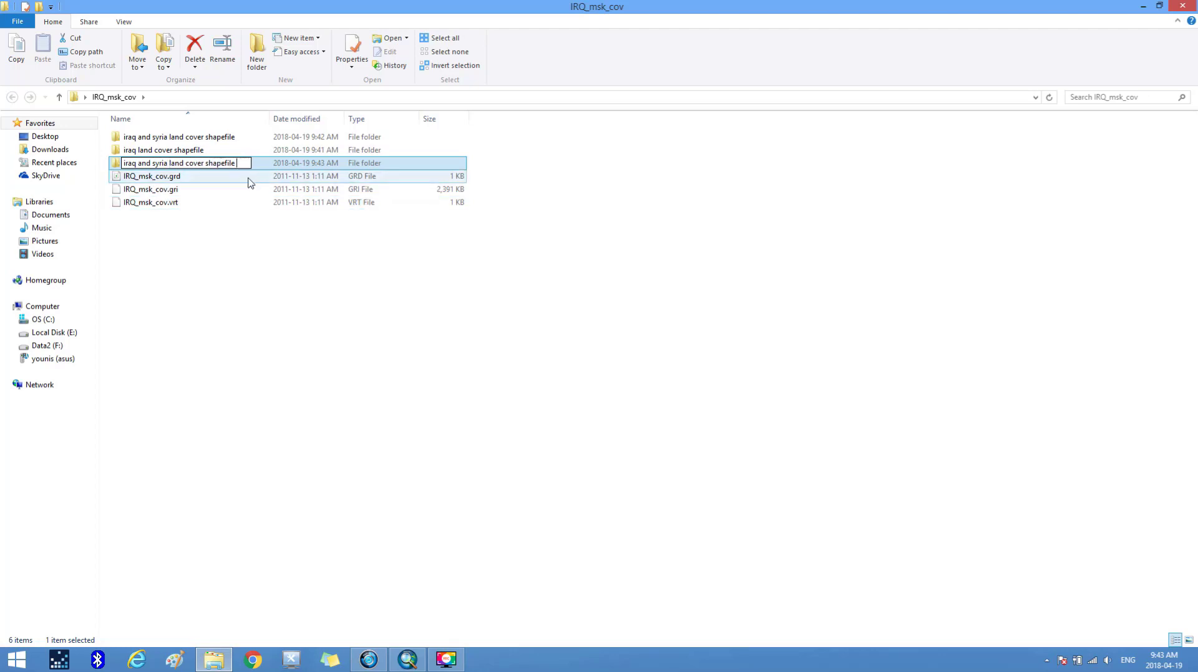
pyautogui.write('  utm')
pyautogui.click(237, 311)
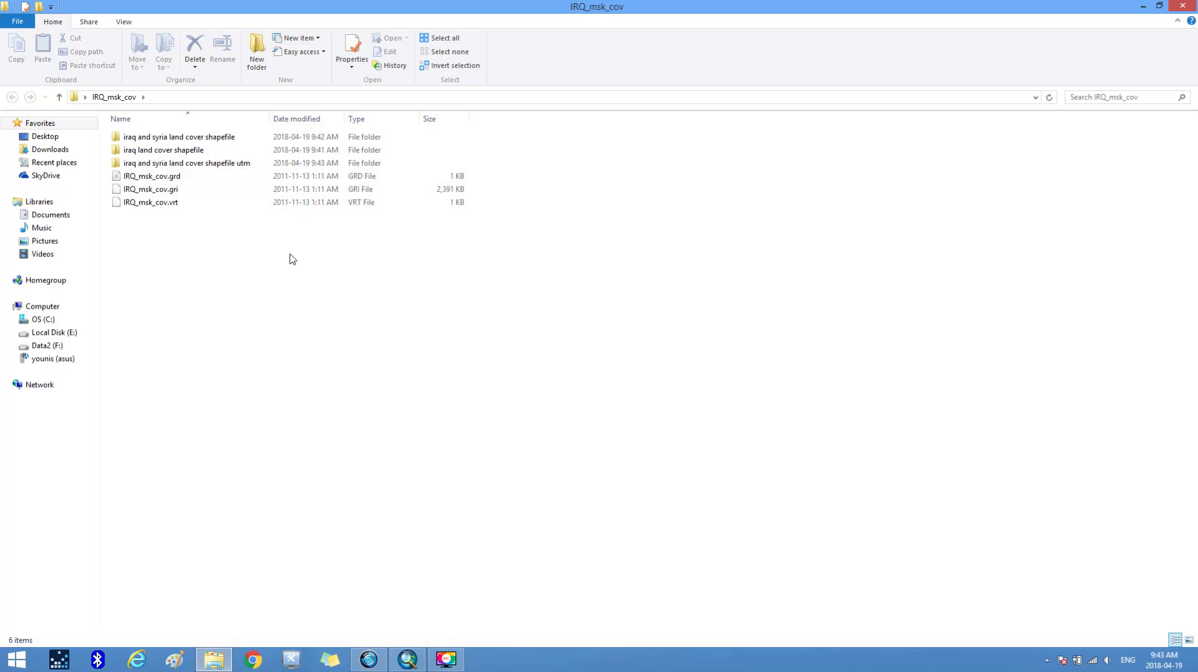
pyautogui.click(1181, 7)
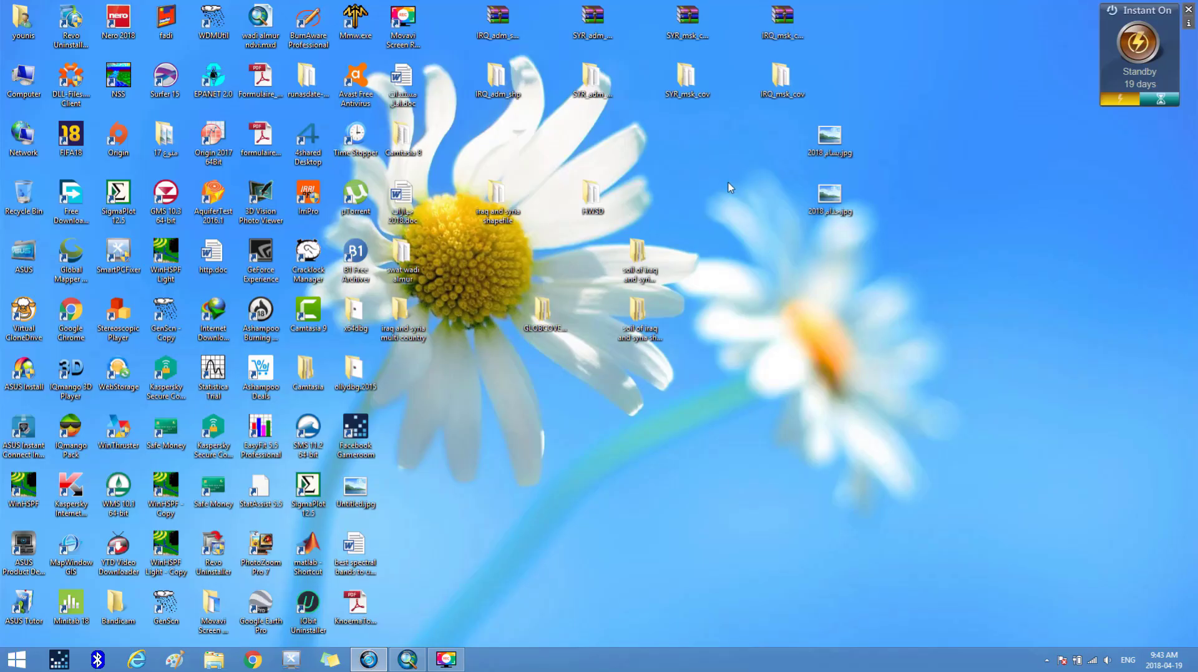
# Open the SYR_msk_cov folder on the desktop and create a subfolder in it named "syria land cover shapefile"
pyautogui.click(691, 89)
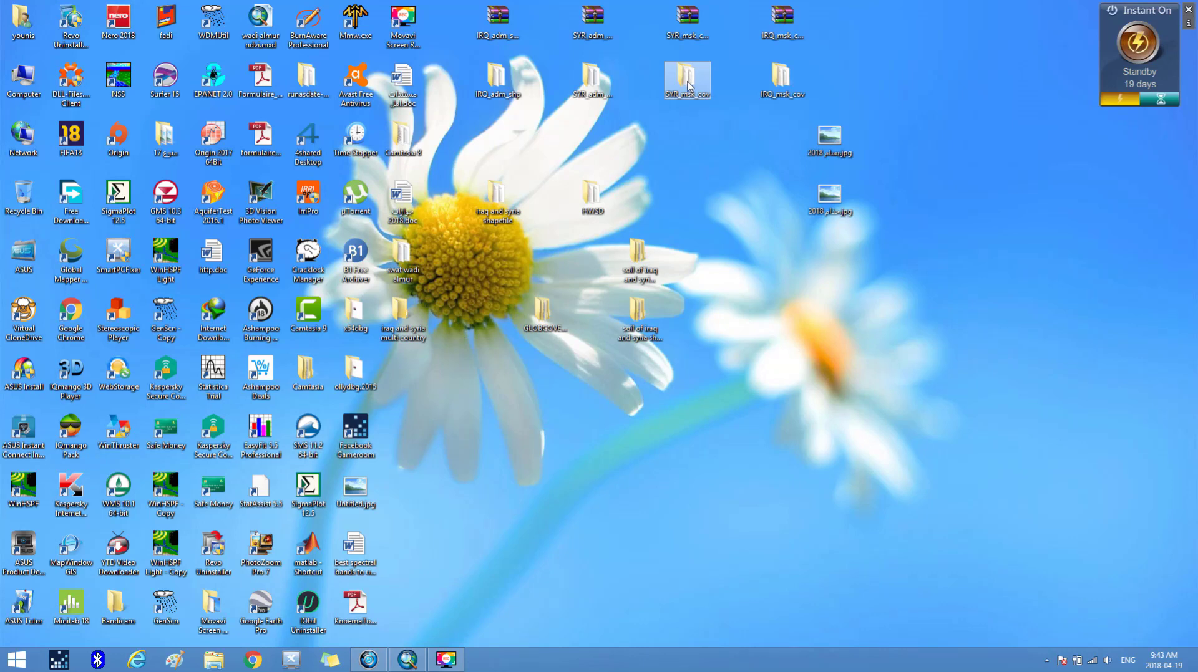
pyautogui.doubleClick(690, 84)
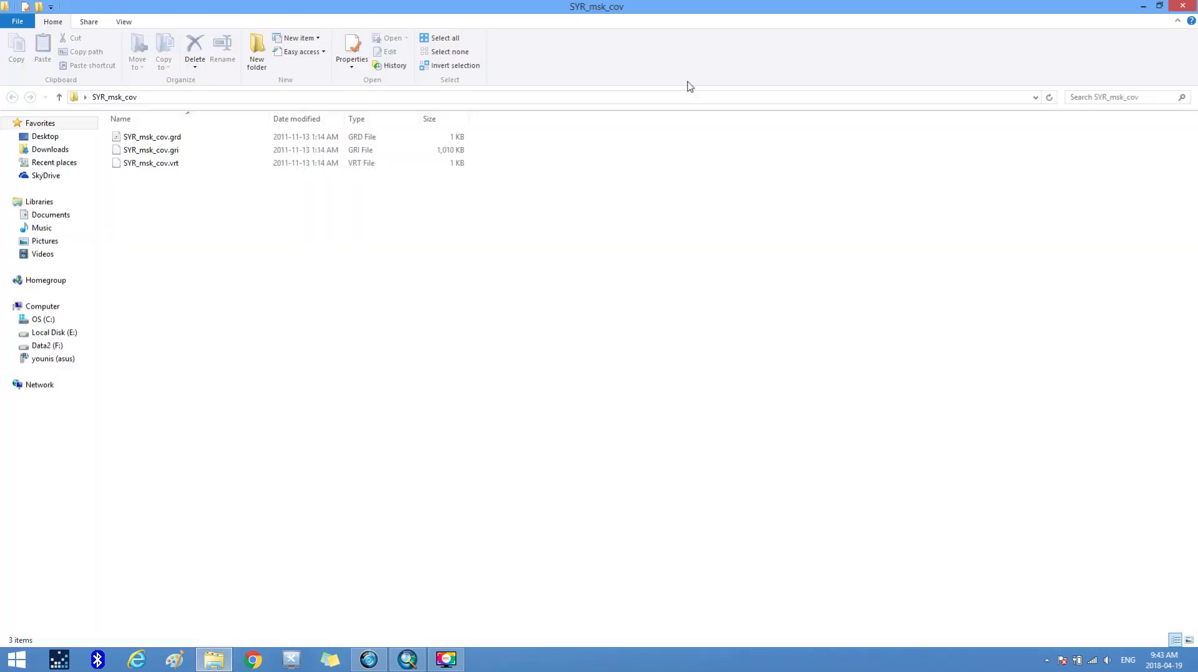
pyautogui.rightClick(242, 252)
pyautogui.moveTo(318, 398)
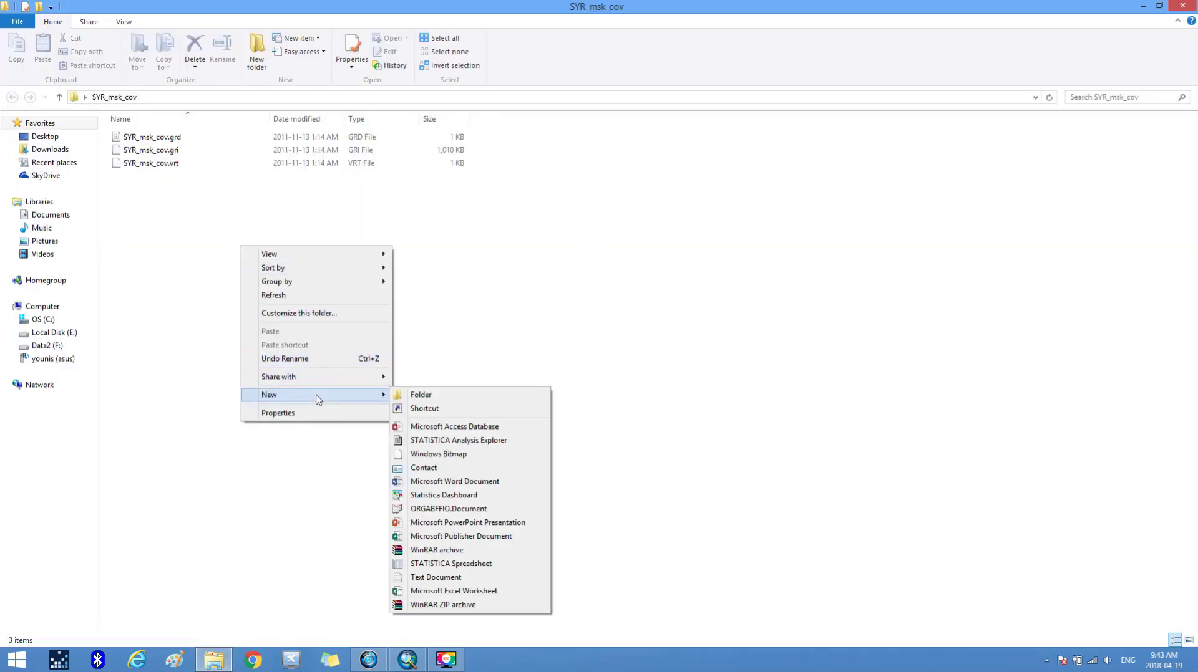
pyautogui.click(402, 395)
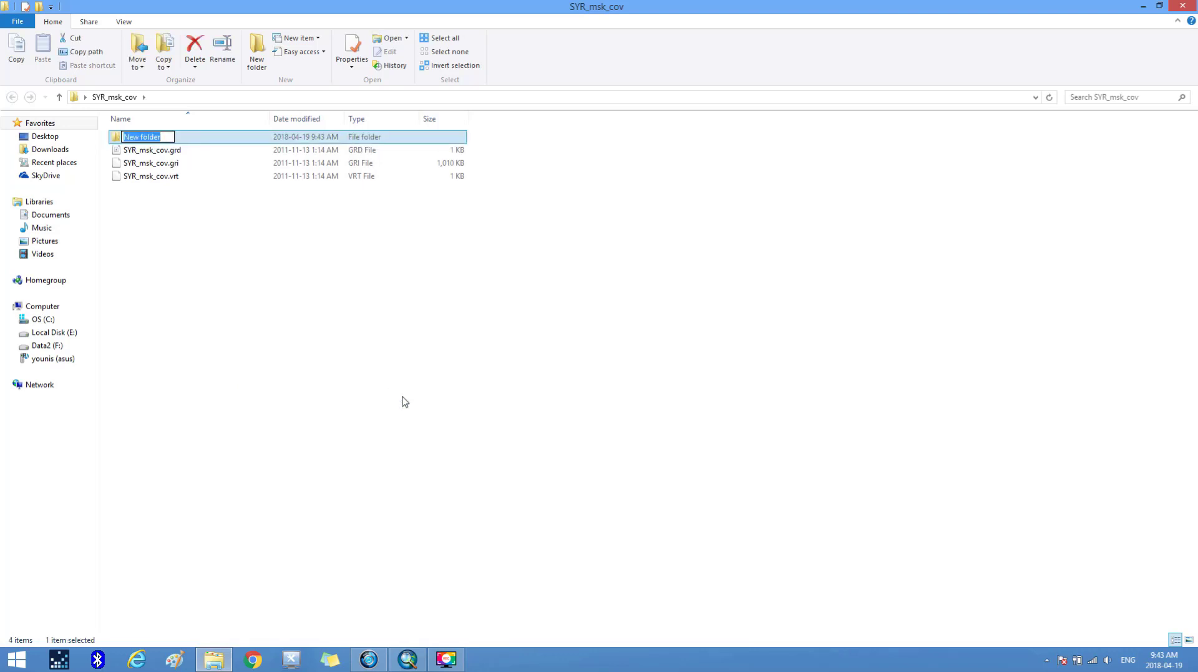
pyautogui.write('iraq land cover shapefile')
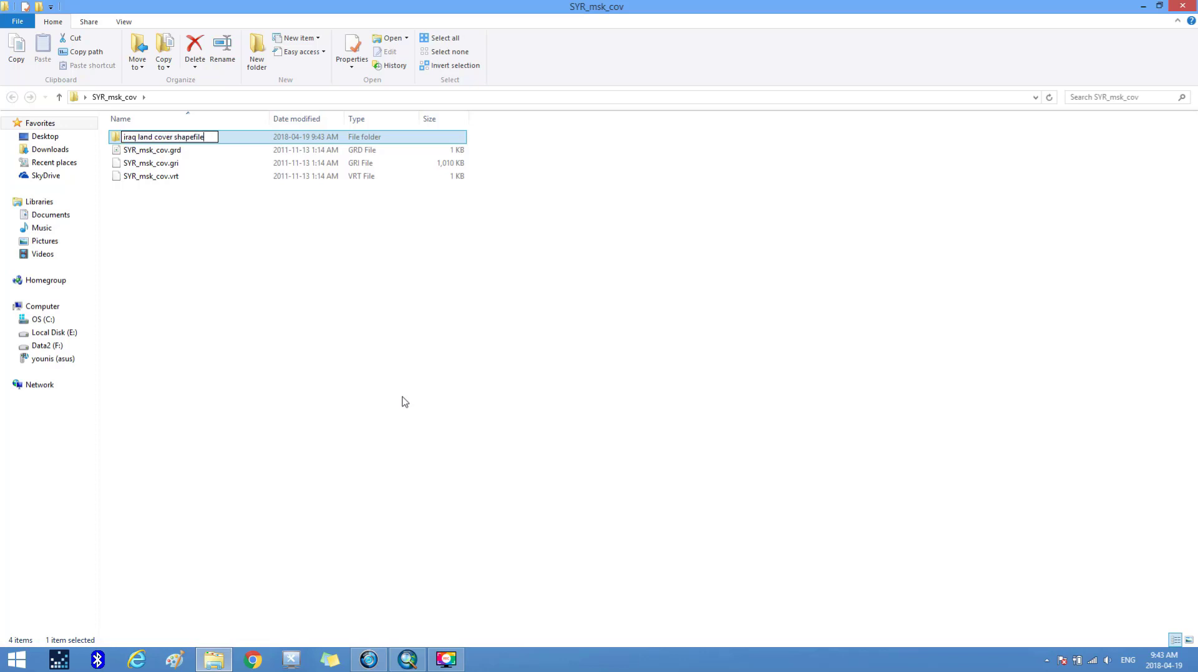
pyautogui.press('Left')
pyautogui.press('Left')
pyautogui.press('Left')
pyautogui.press('BackSpace')
pyautogui.press('BackSpace')
pyautogui.press('BackSpace')
pyautogui.press('BackSpace')
pyautogui.press('BackSpace')
pyautogui.write('syria')
pyautogui.click(262, 310)
# Create a second subfolder in SYR_msk_cov named "iraq and syria land cover shapefile"
pyautogui.rightClick(207, 275)
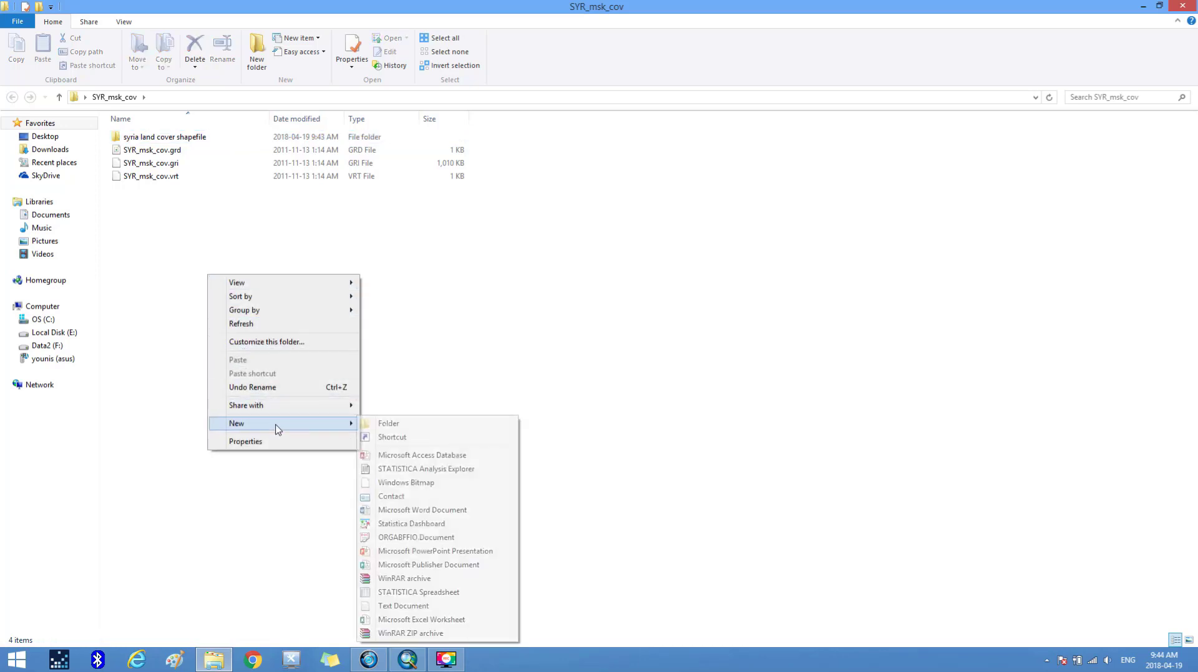
pyautogui.click(374, 423)
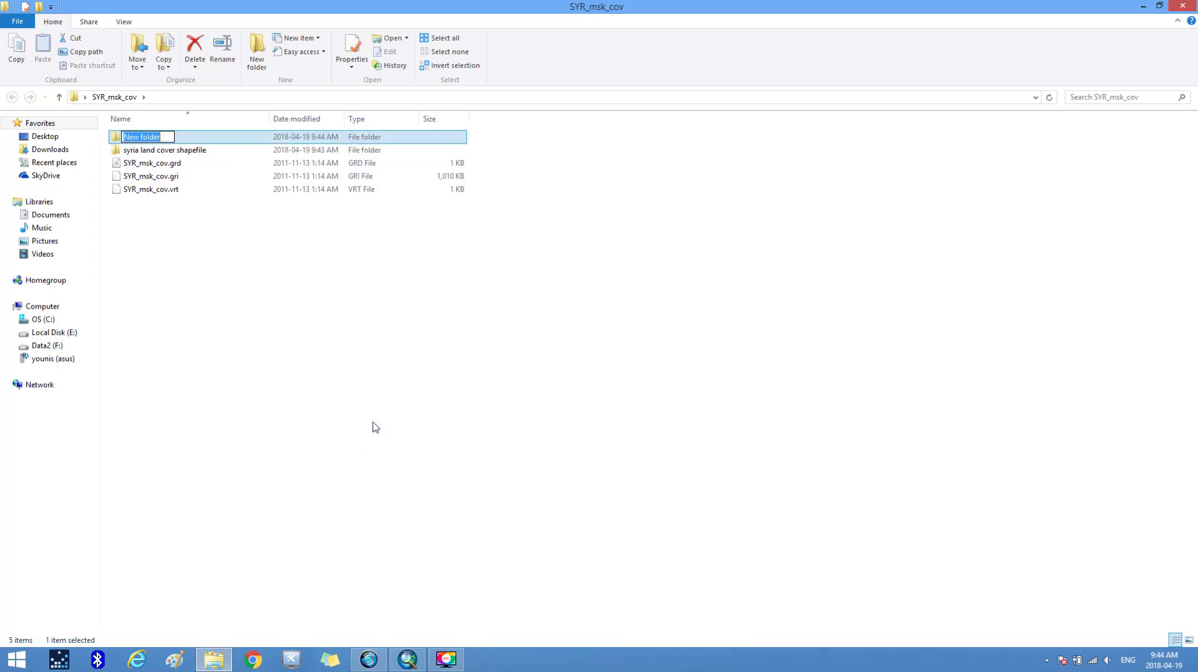
pyautogui.write('iraq land cover shapefile')
pyautogui.click(139, 138)
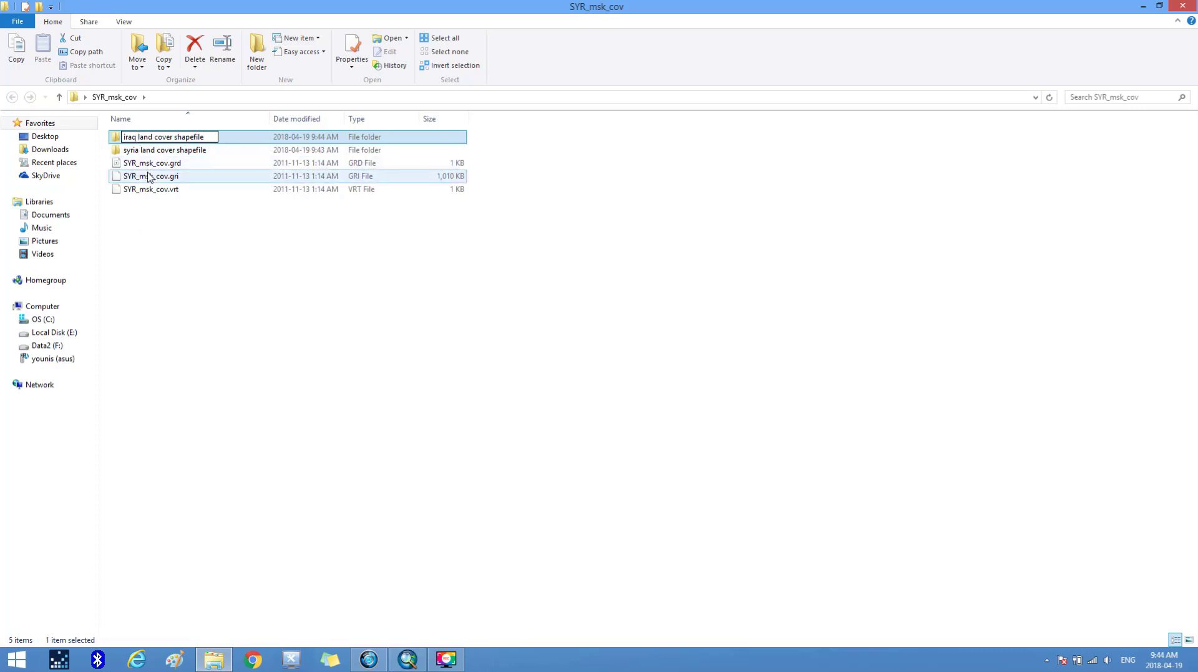
pyautogui.write('and syria')
pyautogui.click(223, 323)
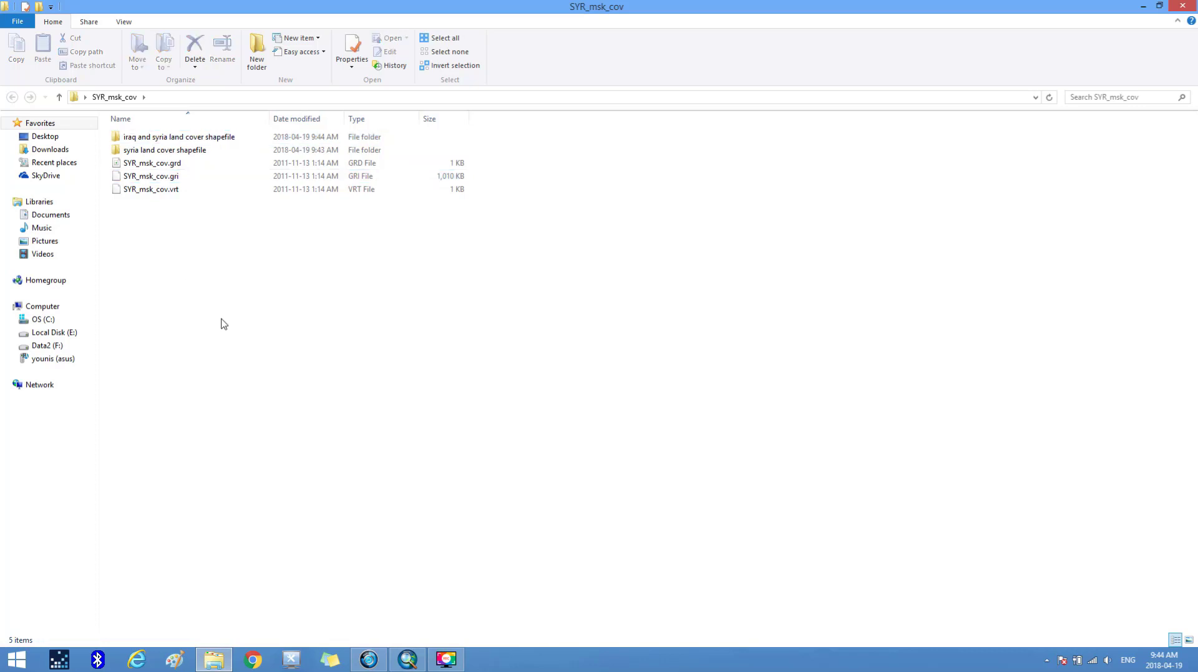
# Create a third subfolder in SYR_msk_cov named "iraq and syria land cover shapefile utm", refresh the folder and close its window
pyautogui.rightClick(167, 282)
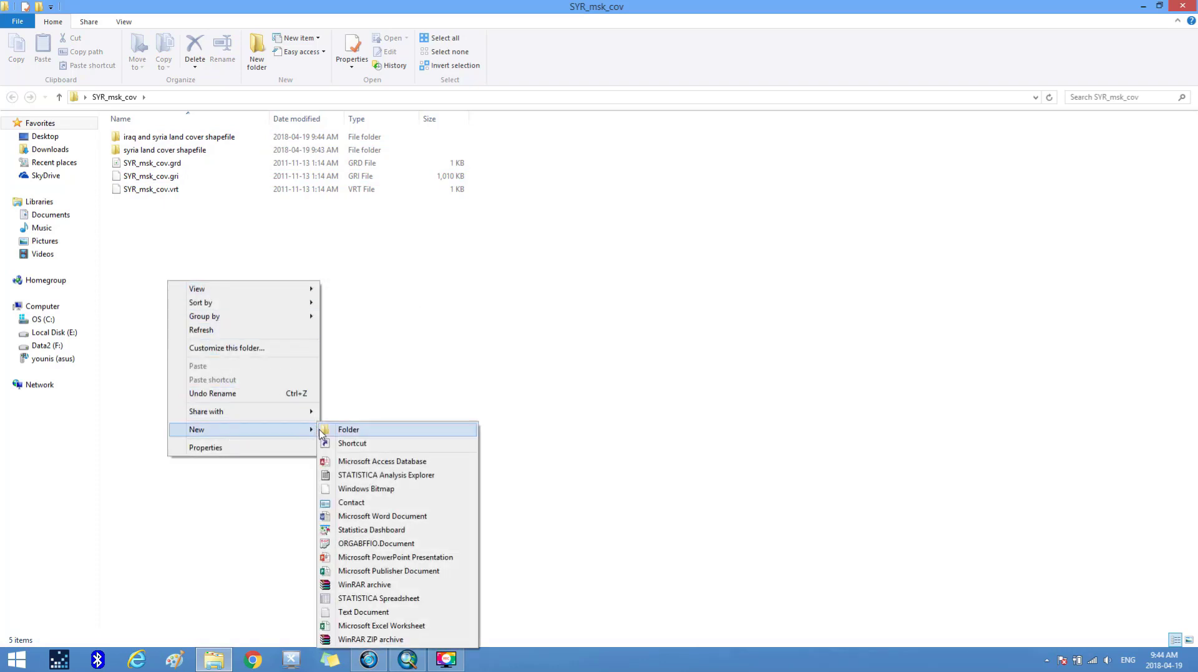
pyautogui.click(336, 430)
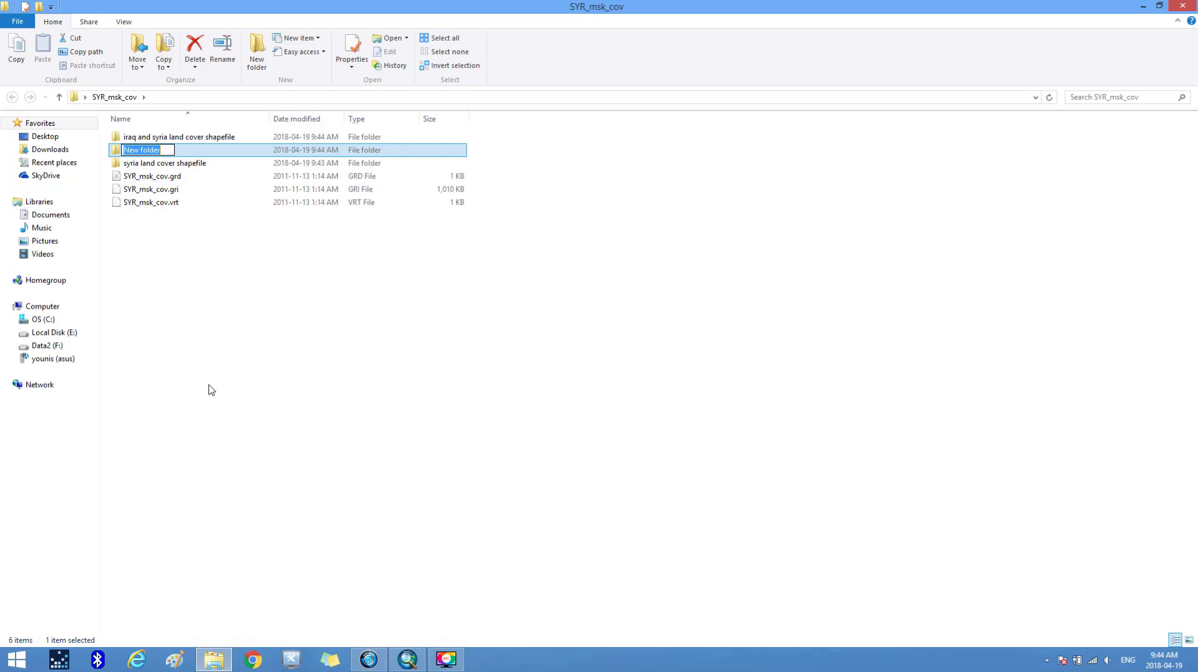
pyautogui.write('iraq land cover shapefile')
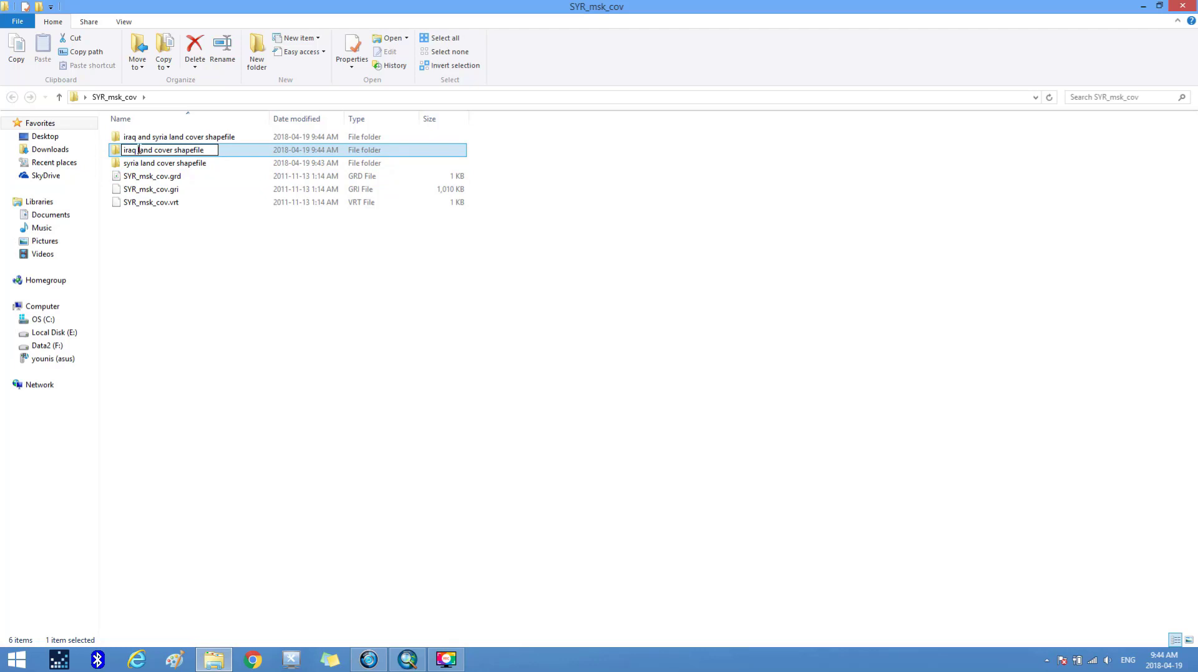
pyautogui.hotkey('ctrl', 'Left')
pyautogui.hotkey('ctrl', 'Left')
pyautogui.hotkey('ctrl', 'Left')
pyautogui.write('and ')
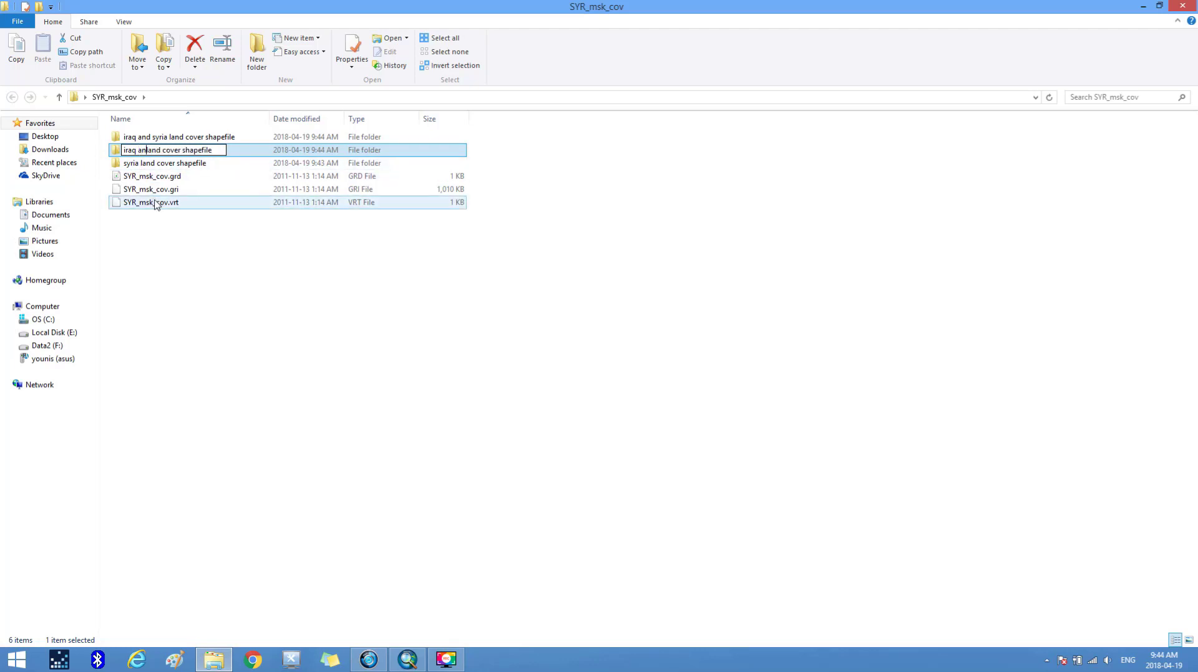
pyautogui.write('syria')
pyautogui.click(237, 148)
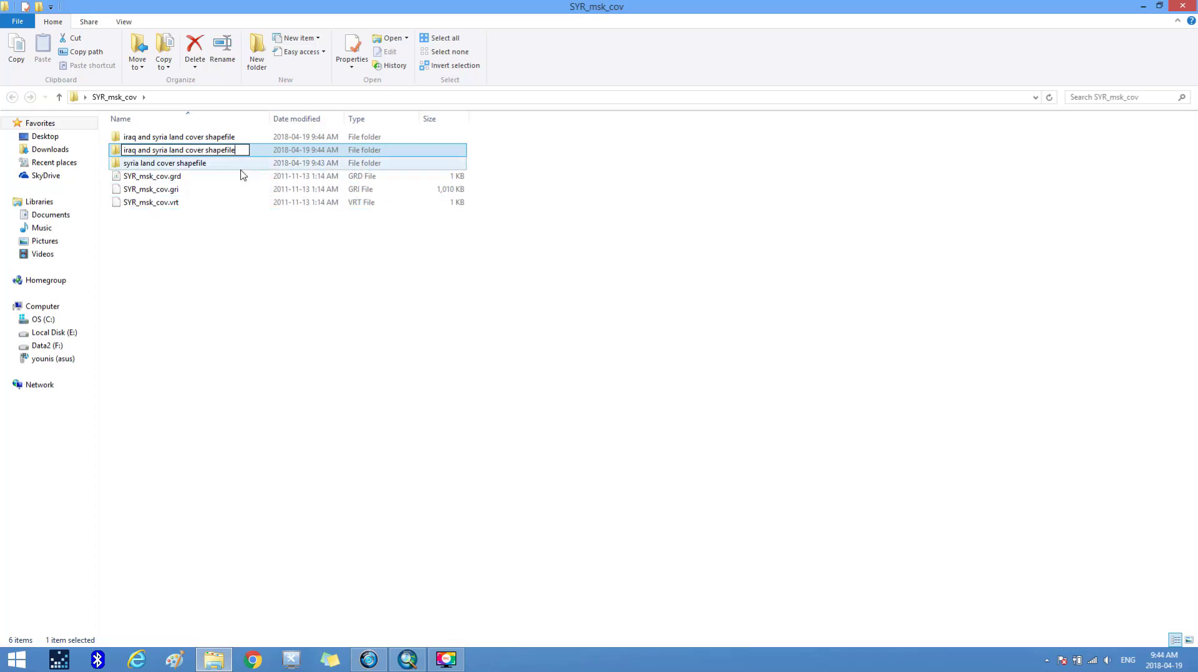
pyautogui.write('utm')
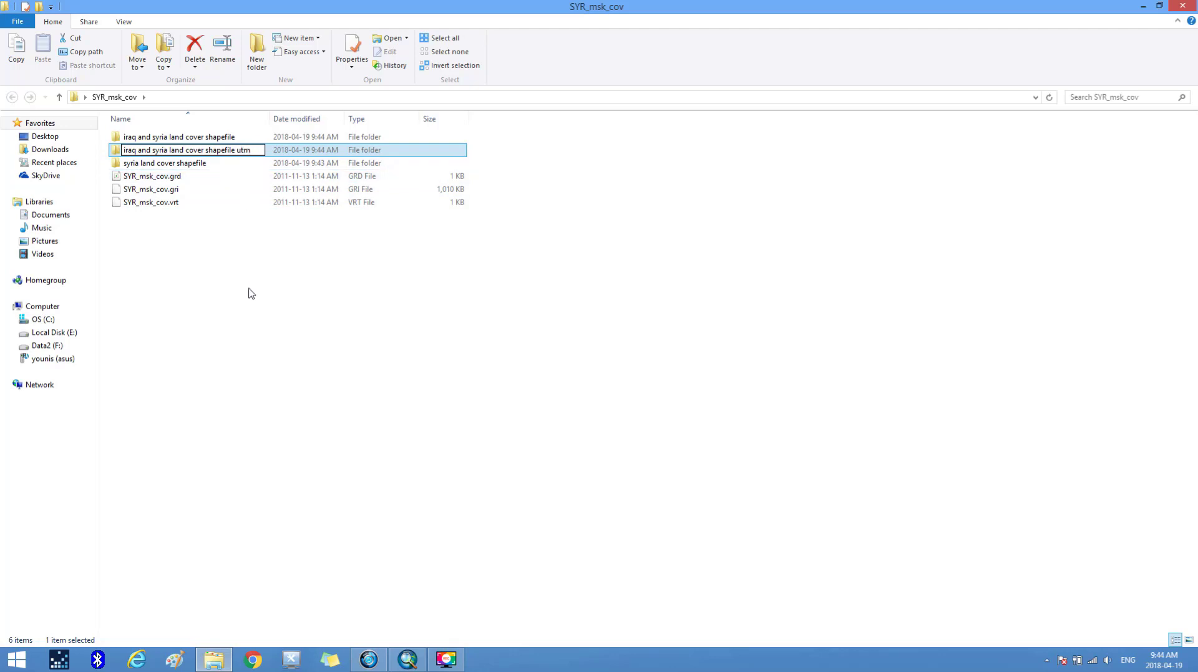
pyautogui.click(252, 326)
pyautogui.rightClick(248, 308)
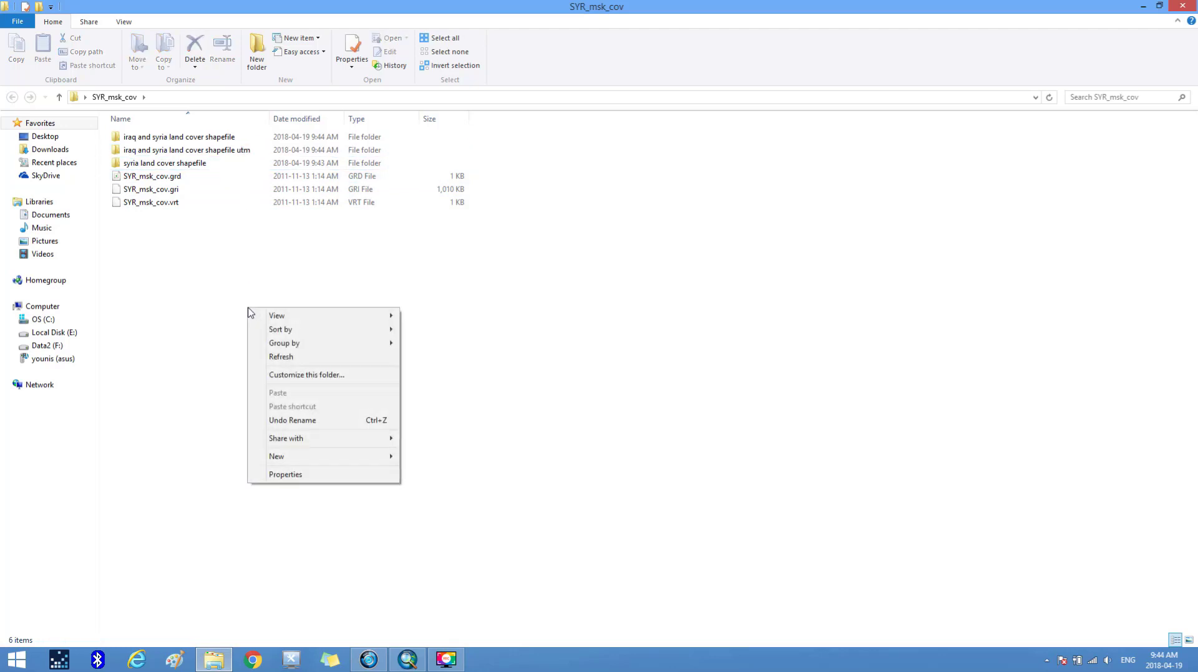
pyautogui.click(297, 357)
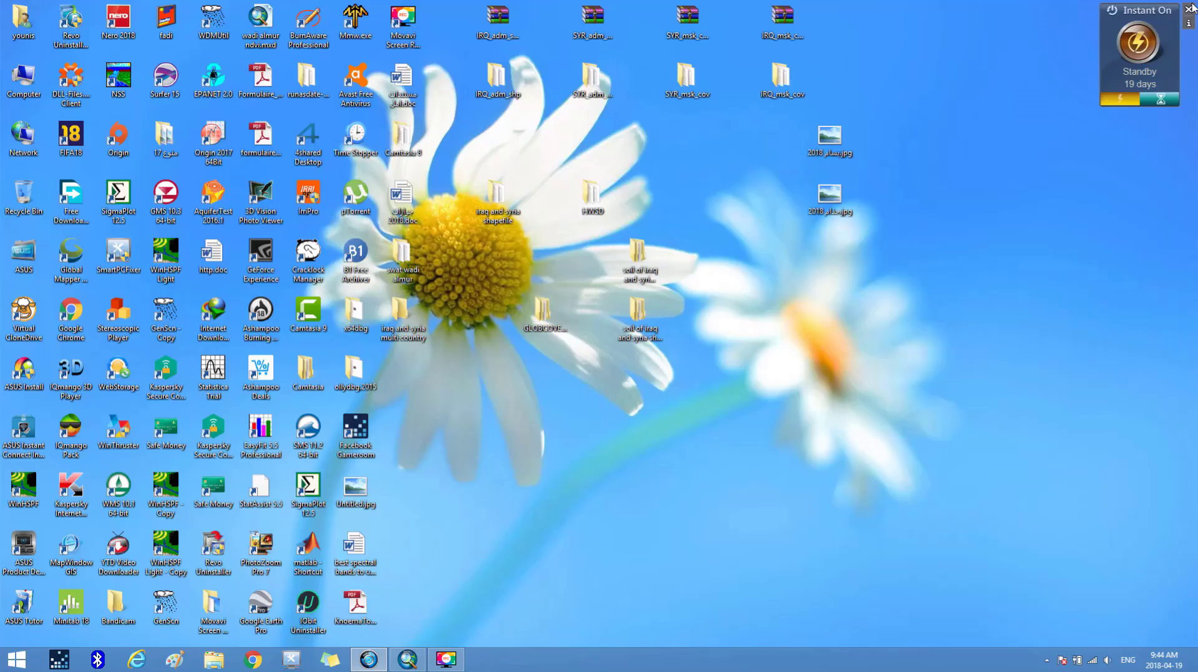
pyautogui.click(1192, 6)
# Switch to ArcMap and add IRQ_msk_cov.vrt from the desktop's IRQ_msk_cov folder to the map, building pyramids for it
pyautogui.click(411, 666)
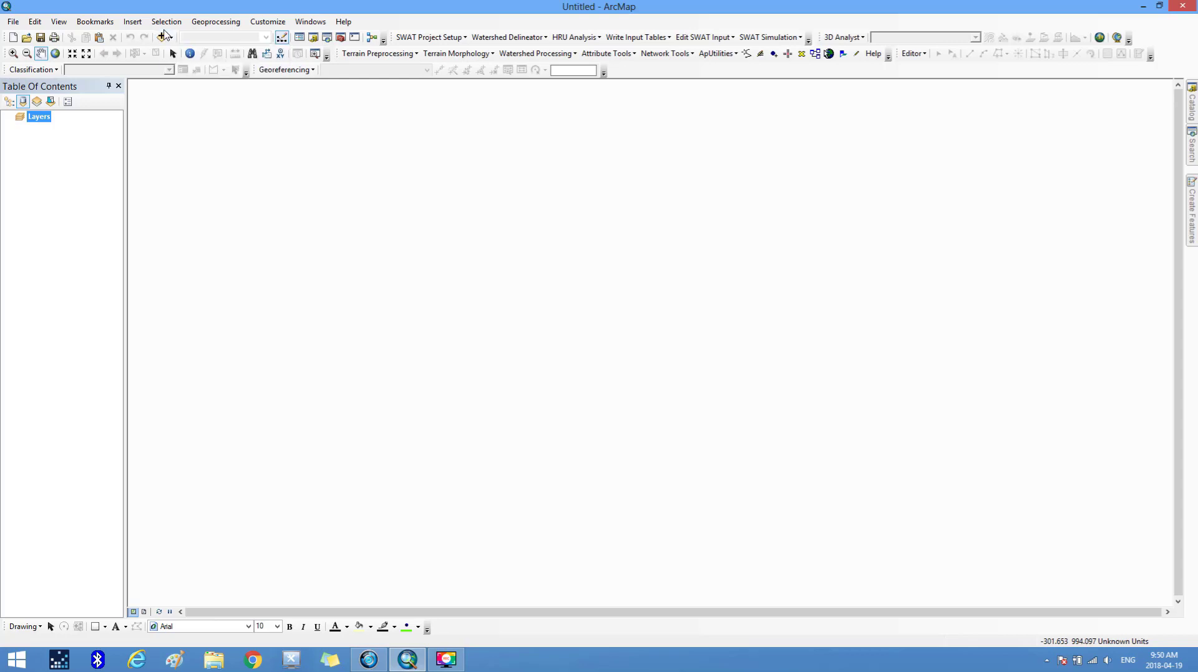
pyautogui.click(164, 36)
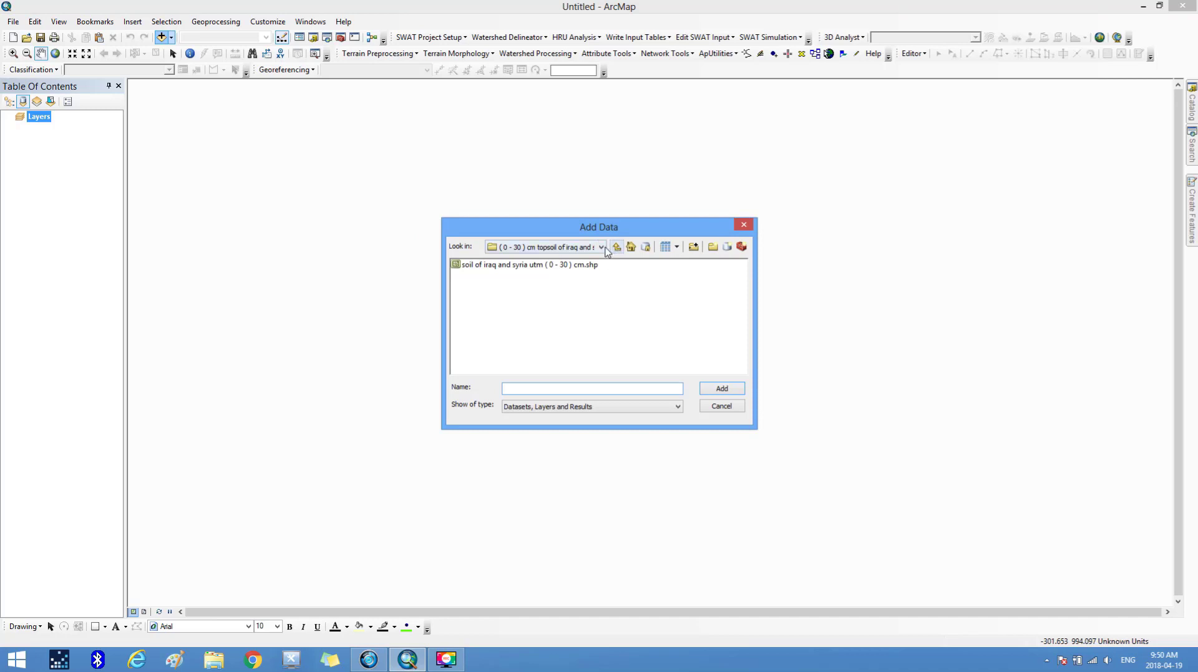
pyautogui.click(601, 247)
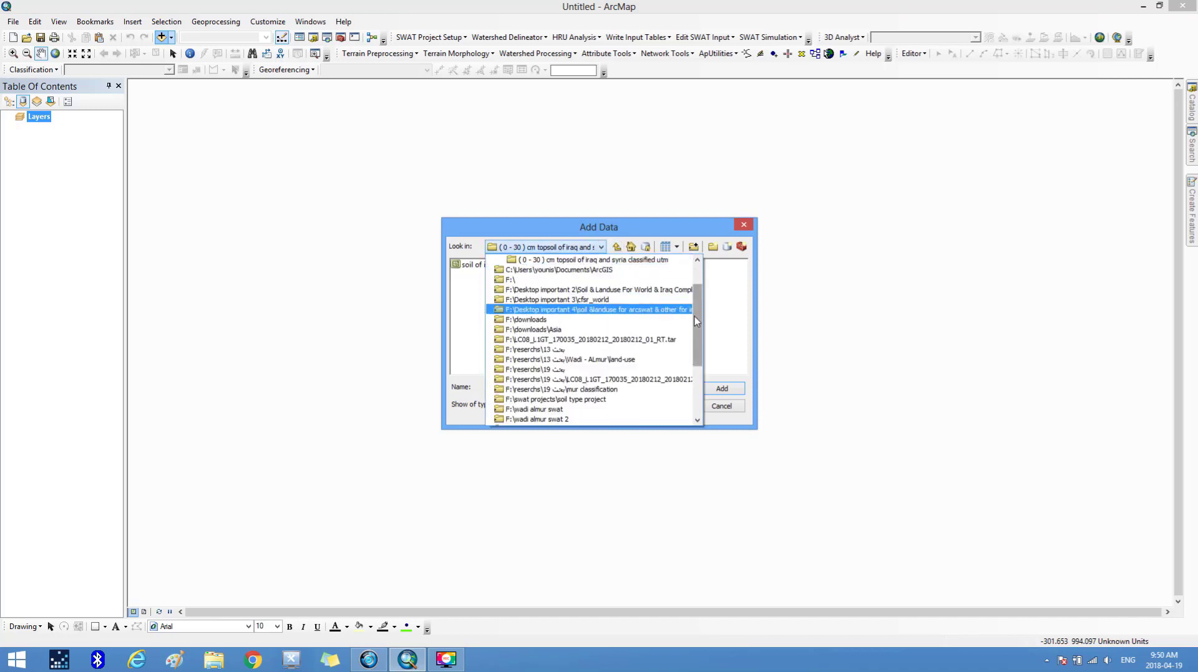
pyautogui.scroll(2, 688, 313)
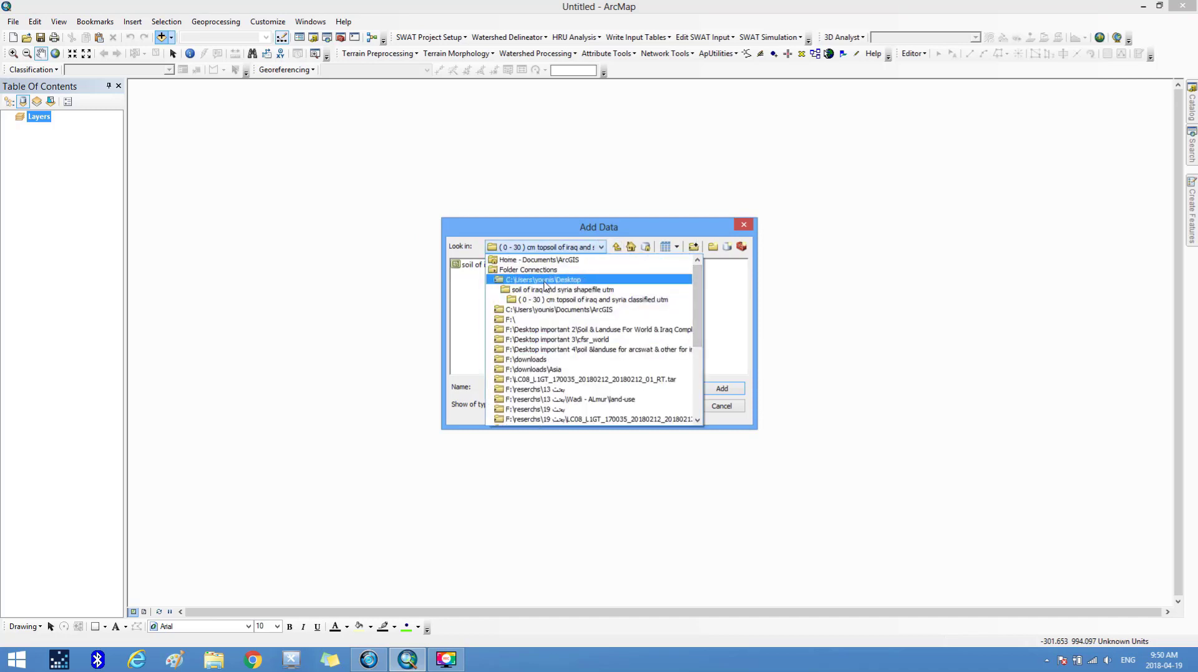
pyautogui.click(544, 281)
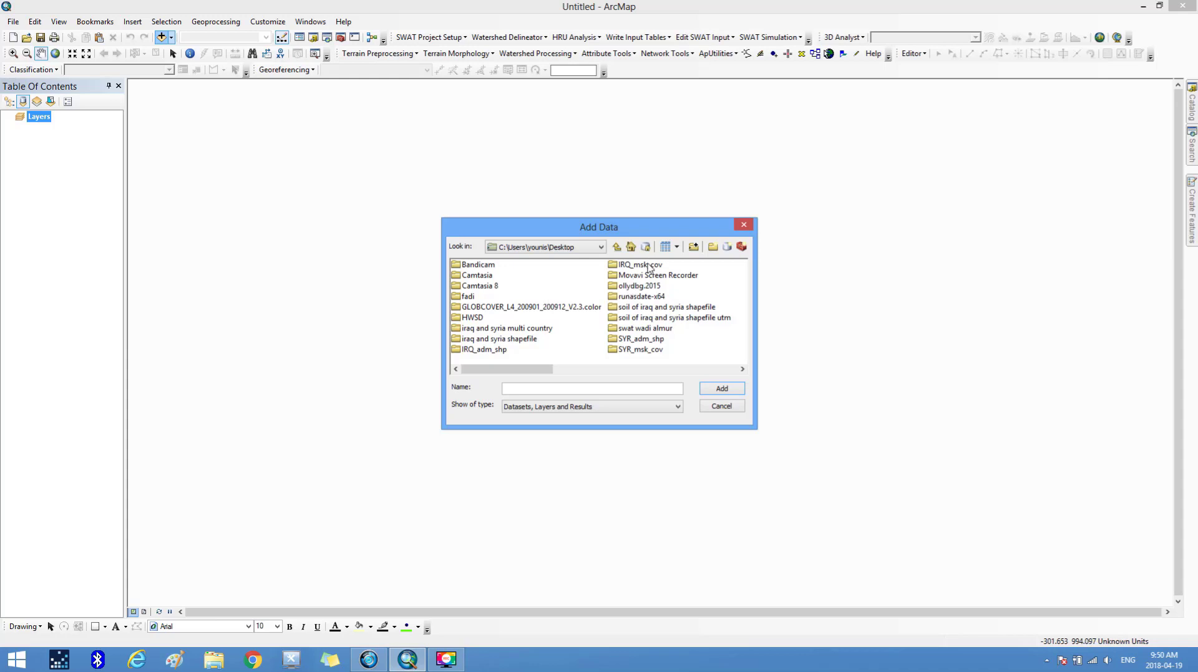
pyautogui.click(649, 268)
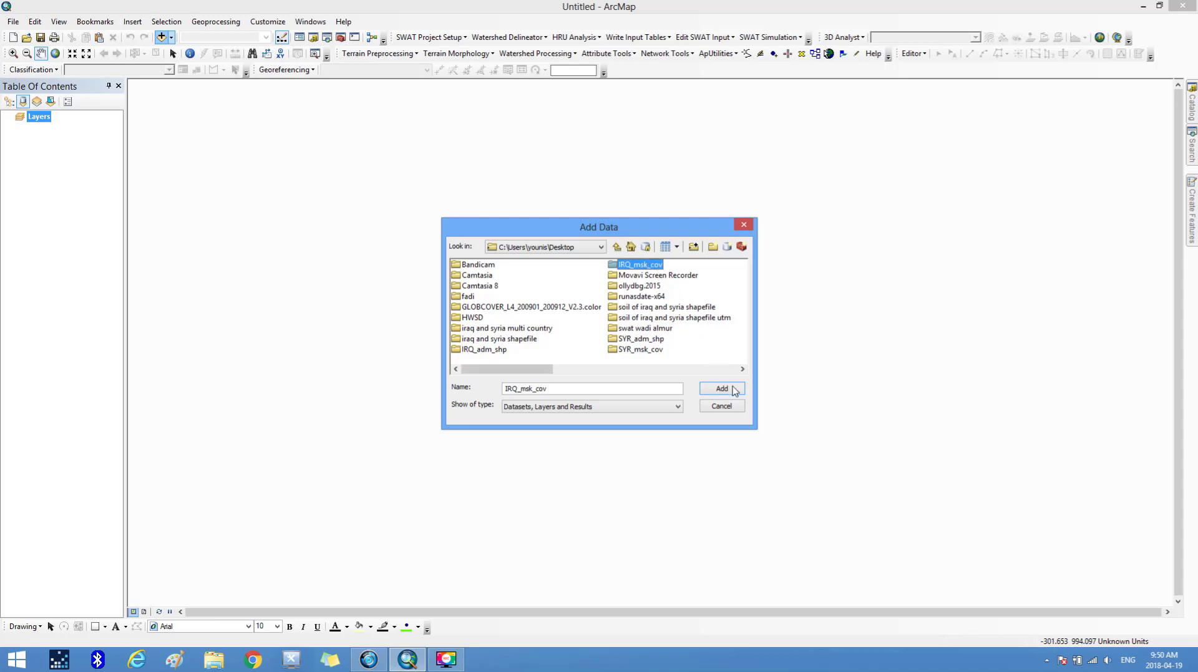
pyautogui.doubleClick(657, 268)
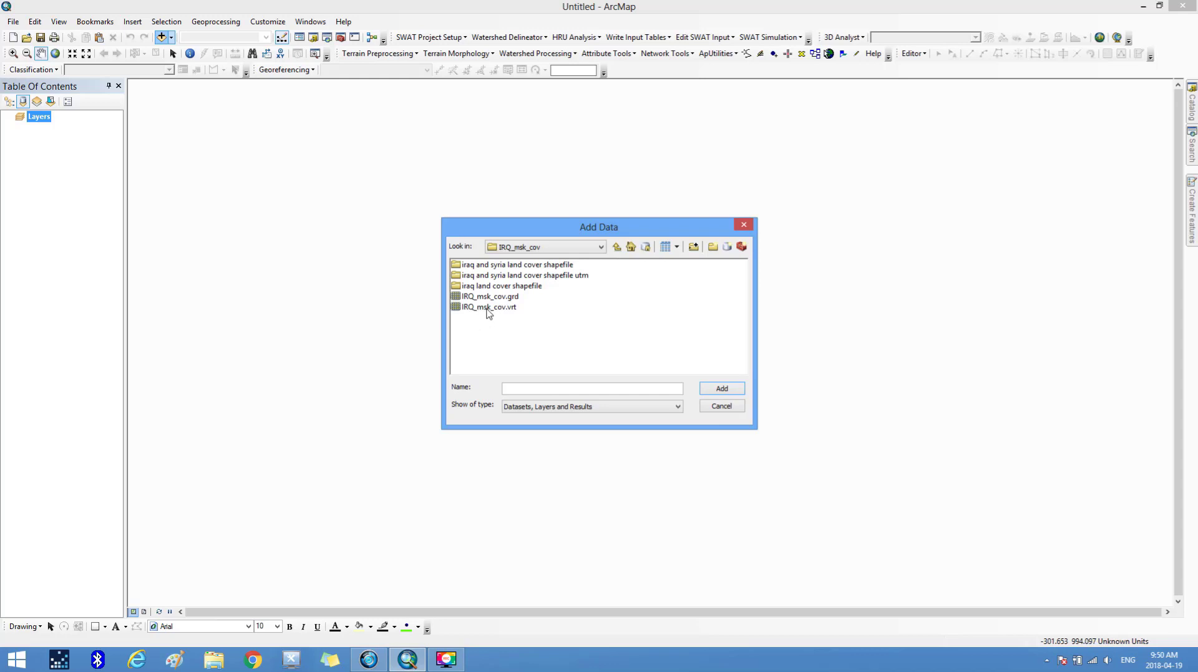
pyautogui.click(488, 310)
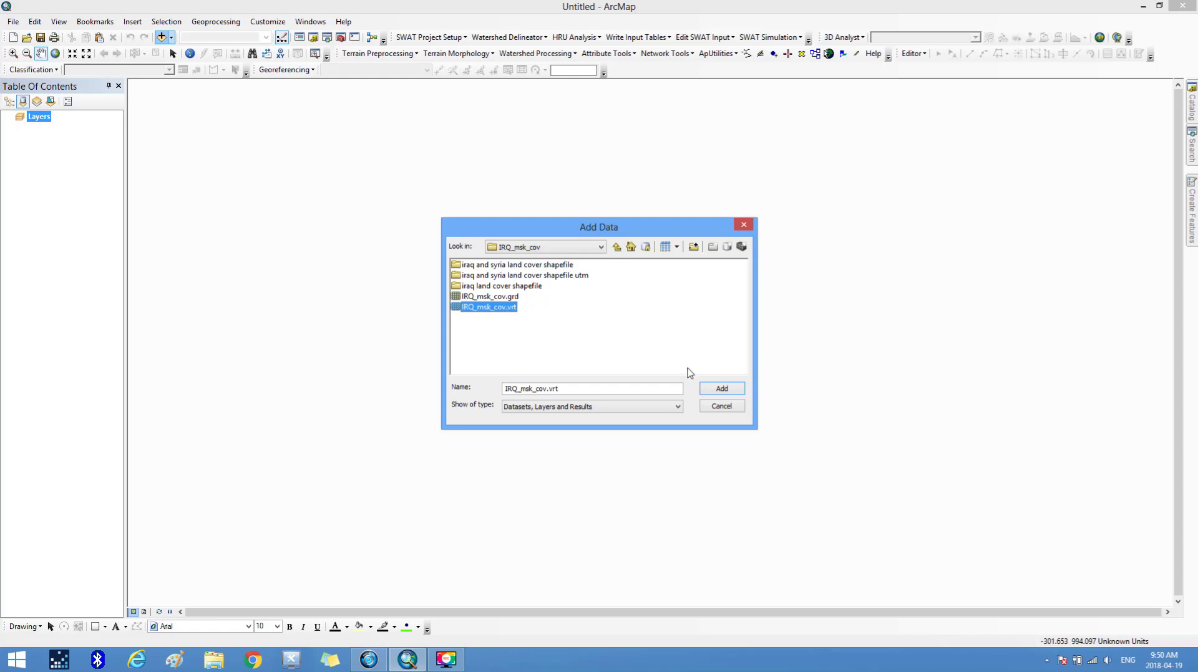
pyautogui.click(721, 389)
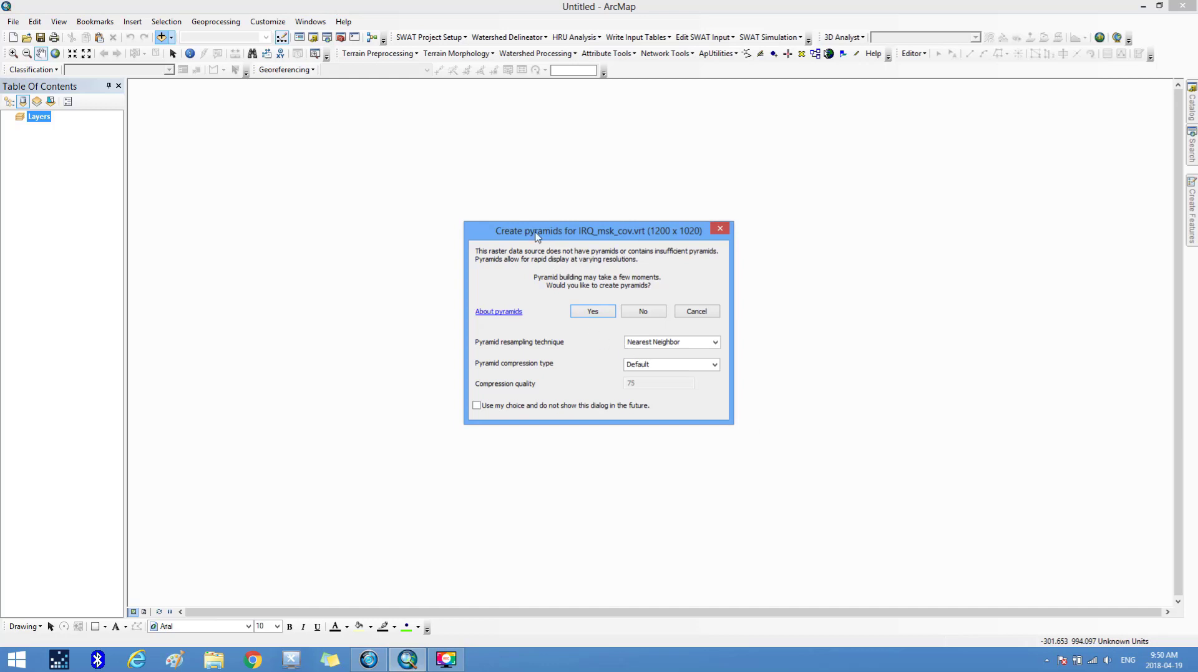
pyautogui.click(590, 313)
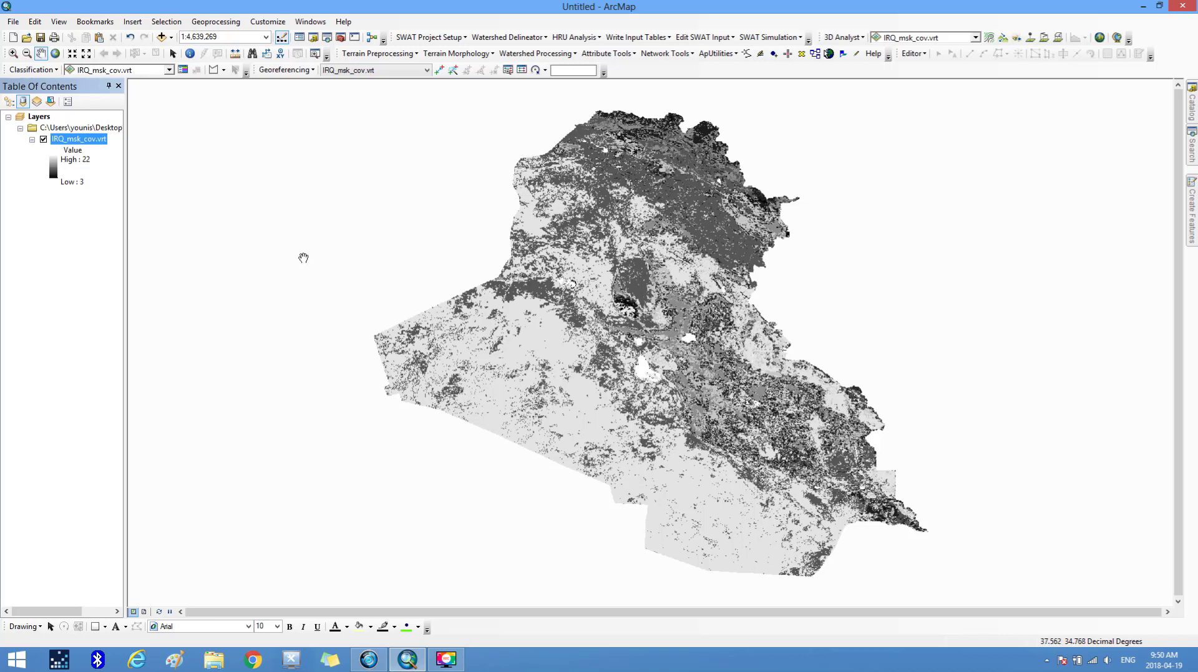
# Symbolize the IRQ_msk_cov.vrt layer by unique values, building its raster attribute table, and apply the symbology
pyautogui.rightClick(86, 142)
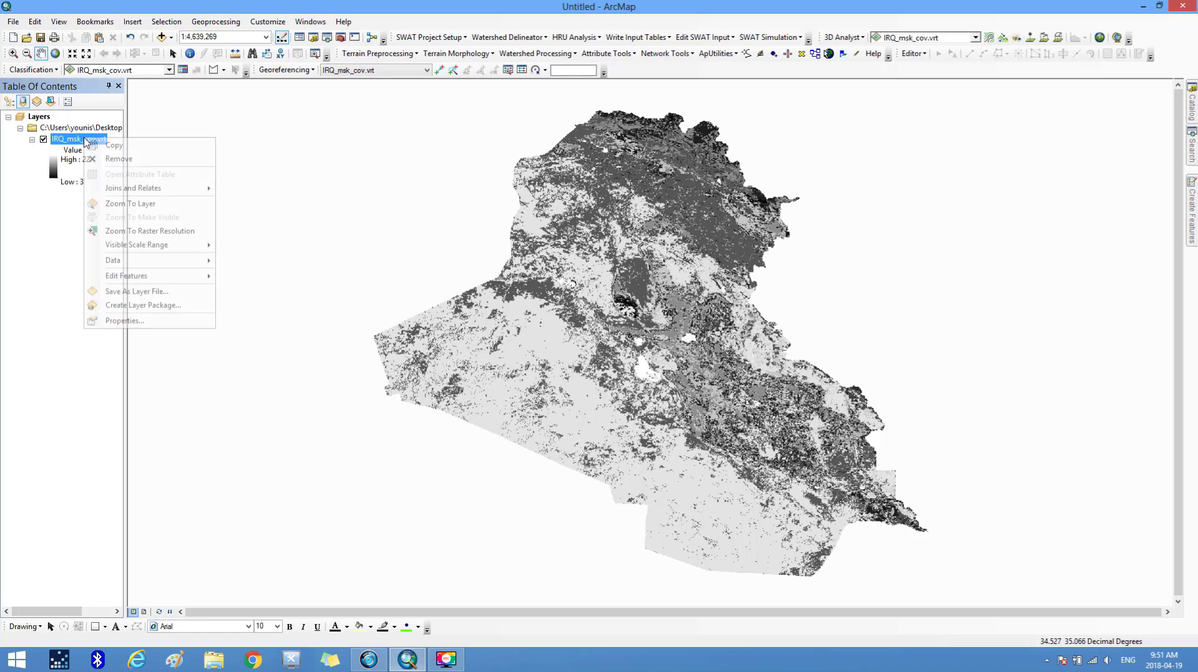
pyautogui.click(125, 321)
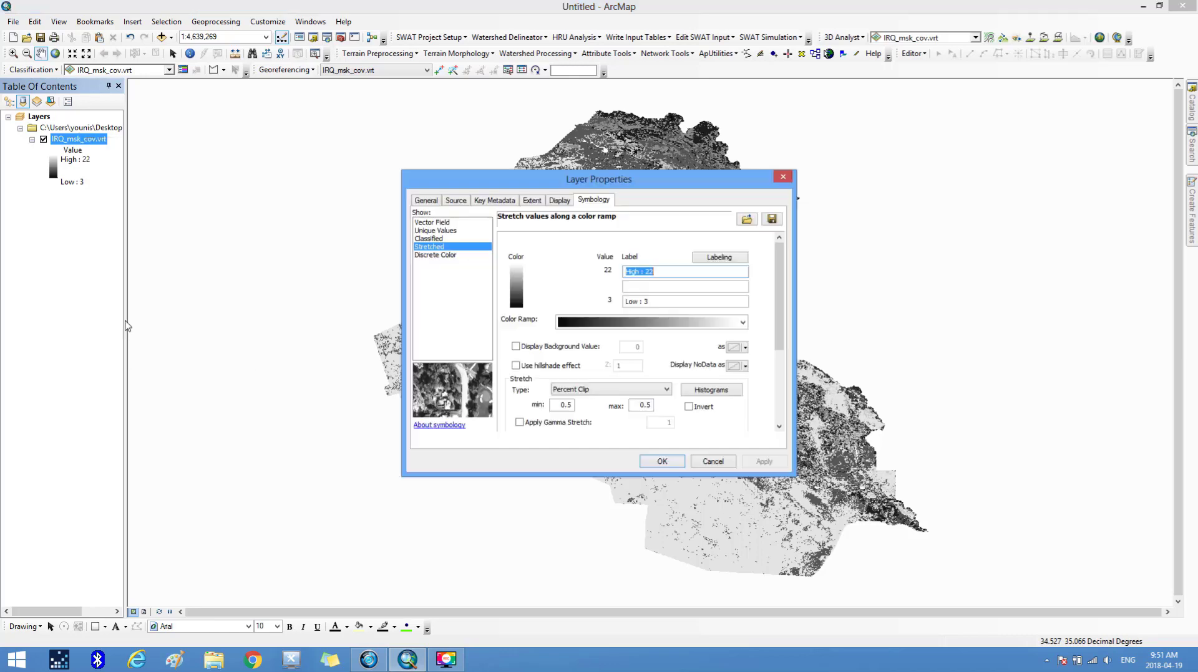
pyautogui.click(417, 239)
pyautogui.click(641, 376)
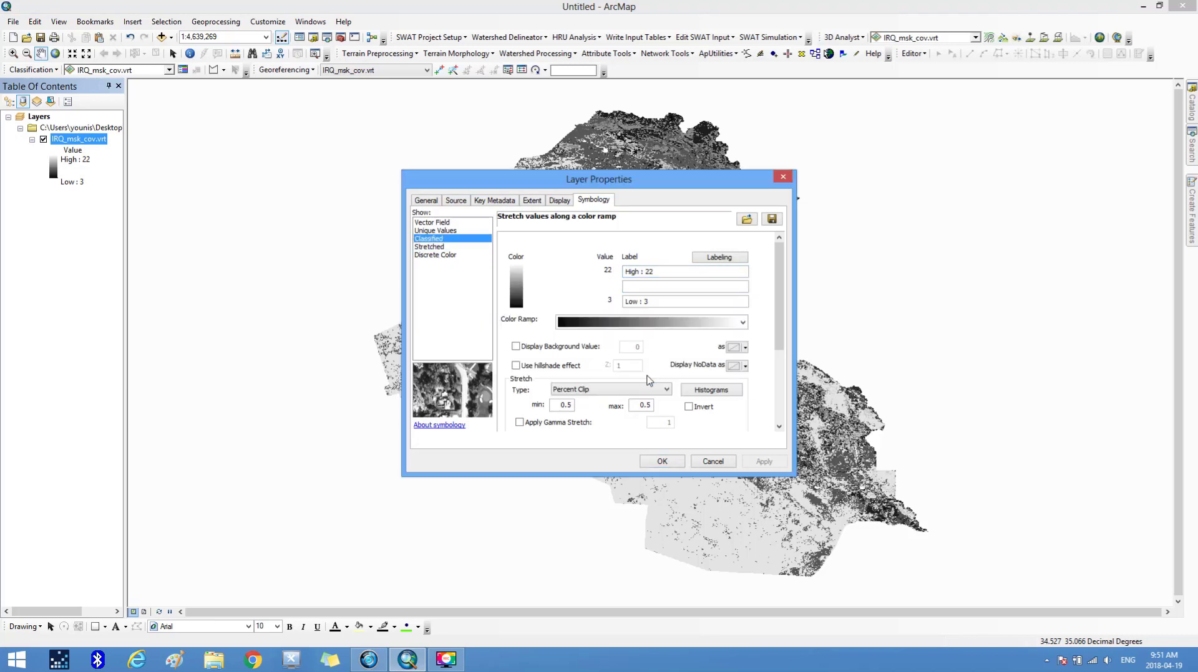
pyautogui.click(429, 230)
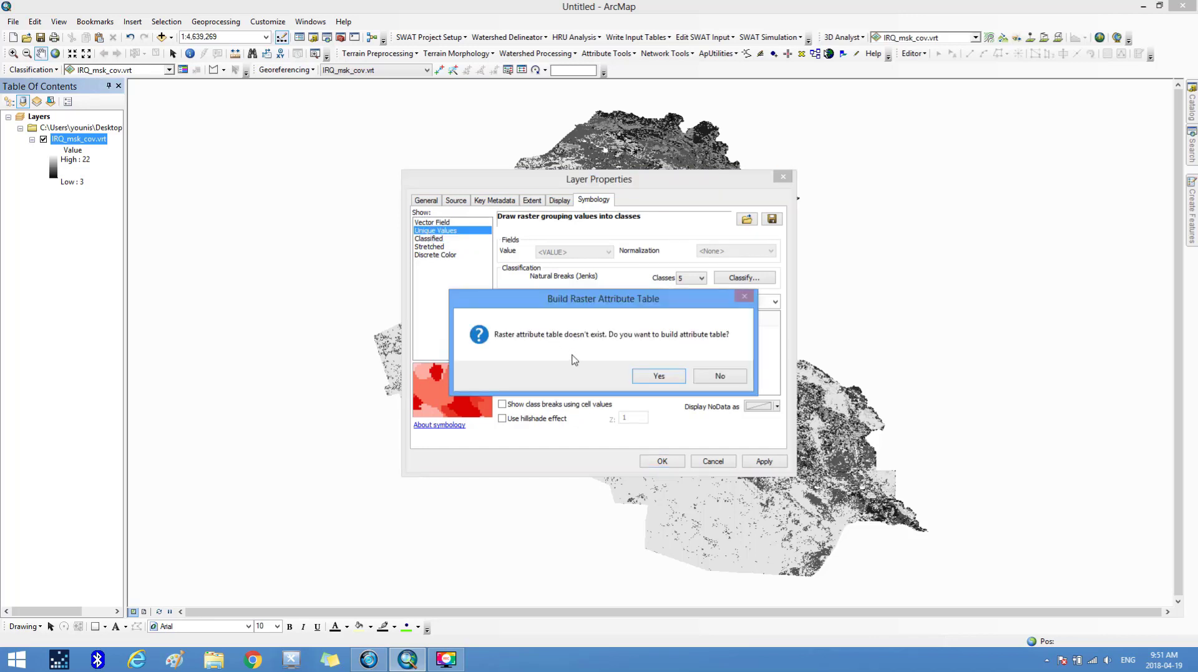
pyautogui.click(658, 376)
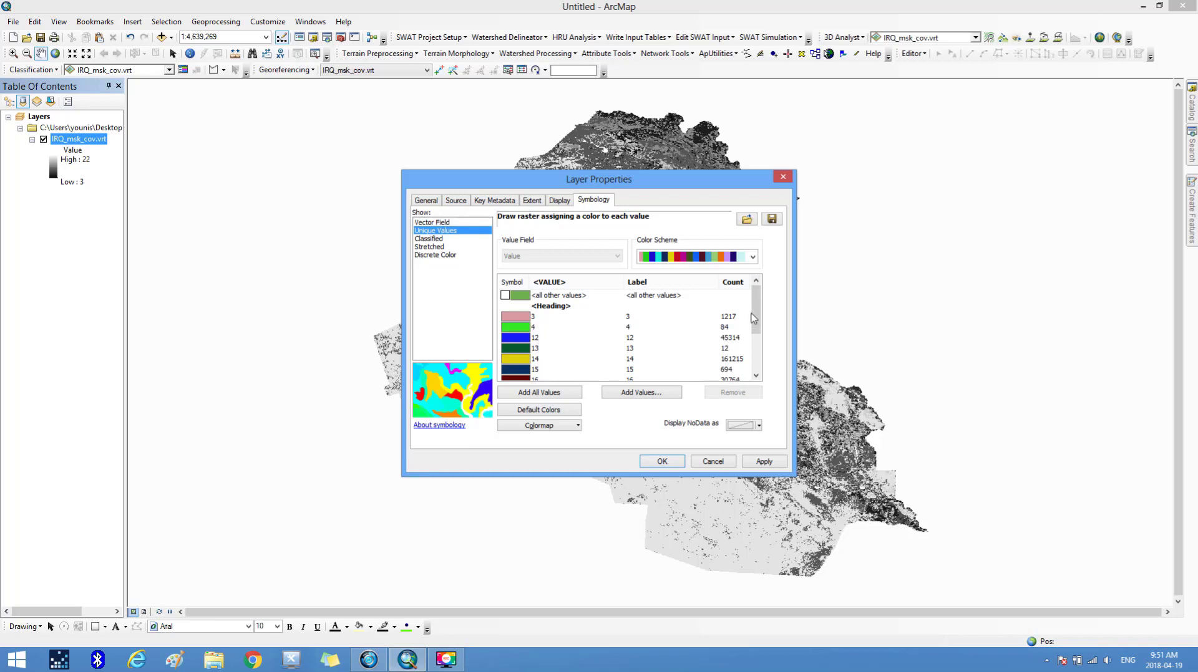
pyautogui.moveTo(759, 310)
pyautogui.mouseDown()
pyautogui.moveTo(749, 349)
pyautogui.moveTo(753, 301)
pyautogui.mouseUp()
pyautogui.click(756, 462)
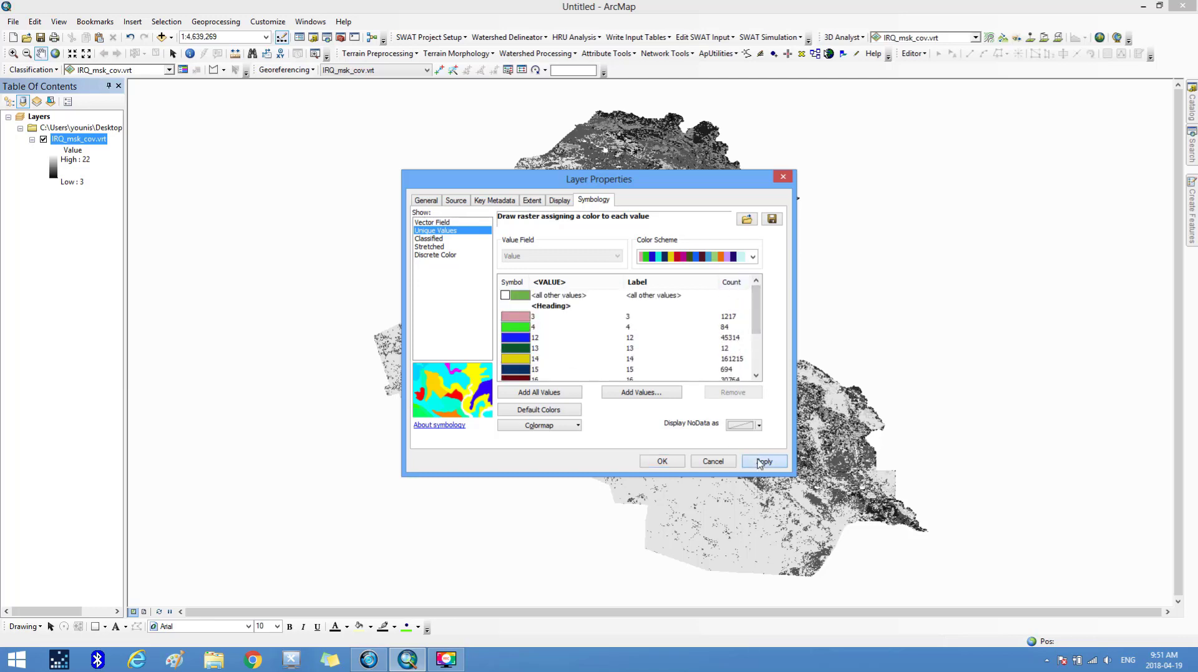
pyautogui.click(661, 463)
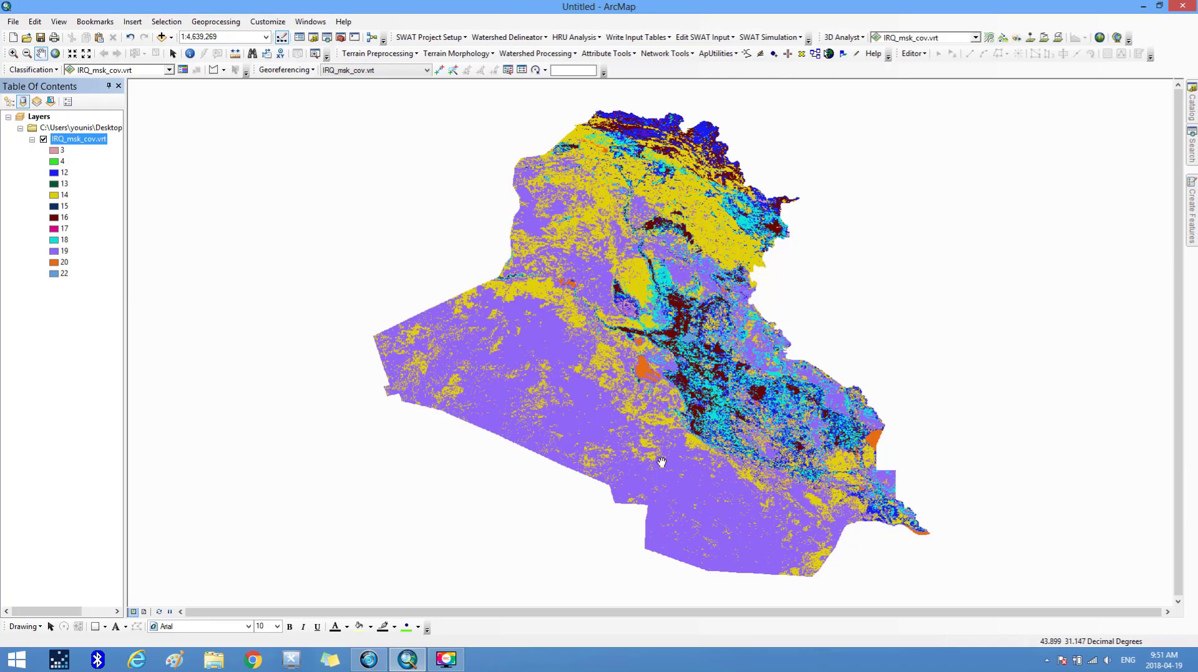
# Add SYR_msk_cov.vrt from the desktop's SYR_msk_cov folder to the map
pyautogui.click(163, 37)
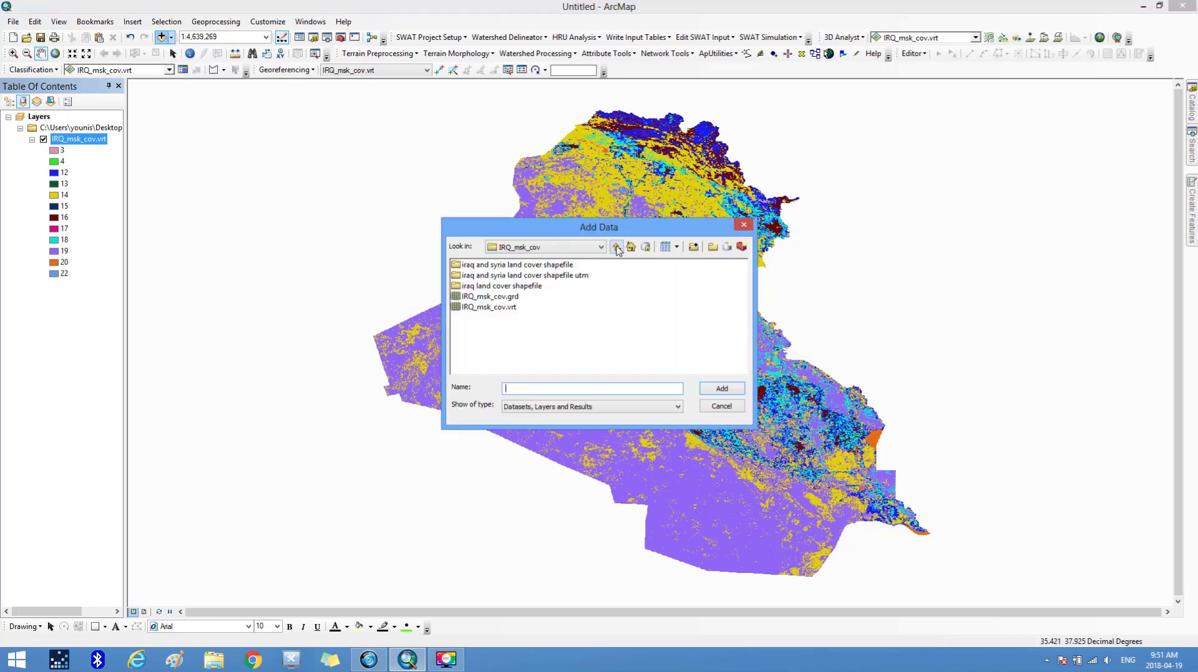
pyautogui.click(616, 247)
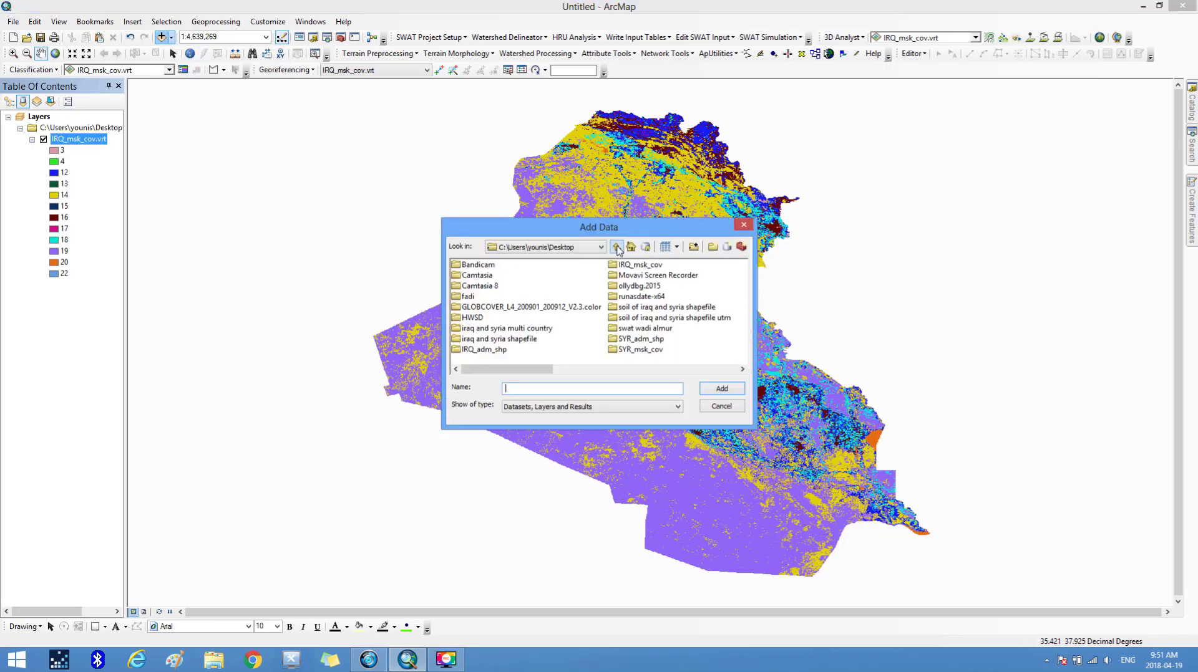
pyautogui.click(634, 352)
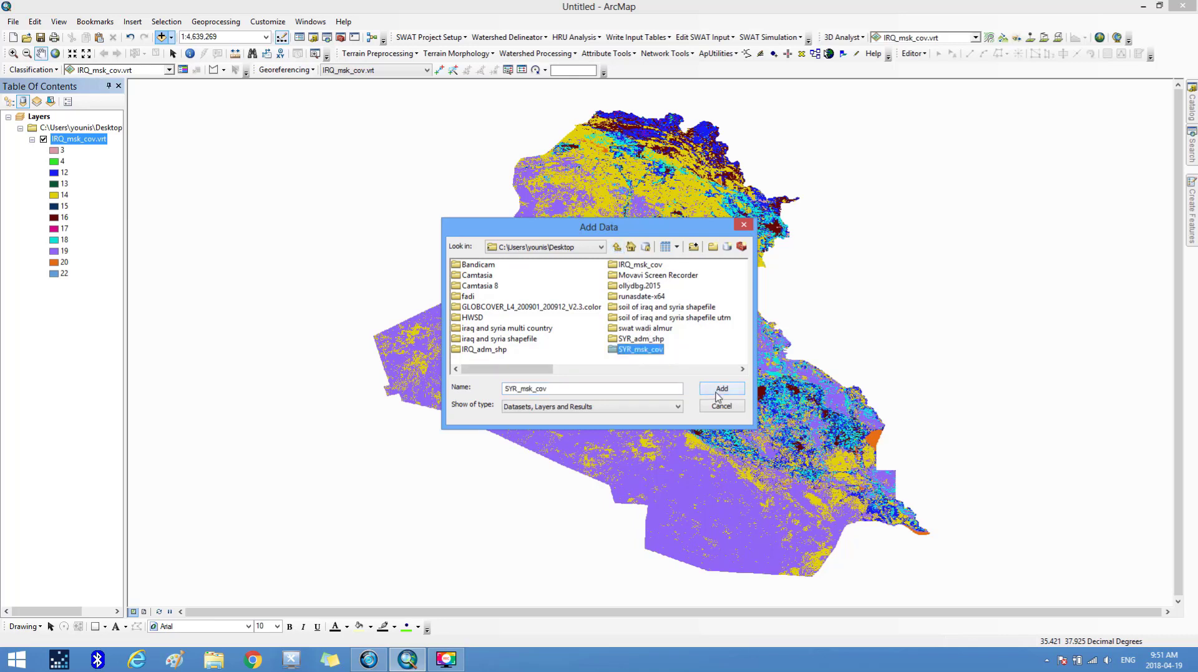
pyautogui.click(719, 393)
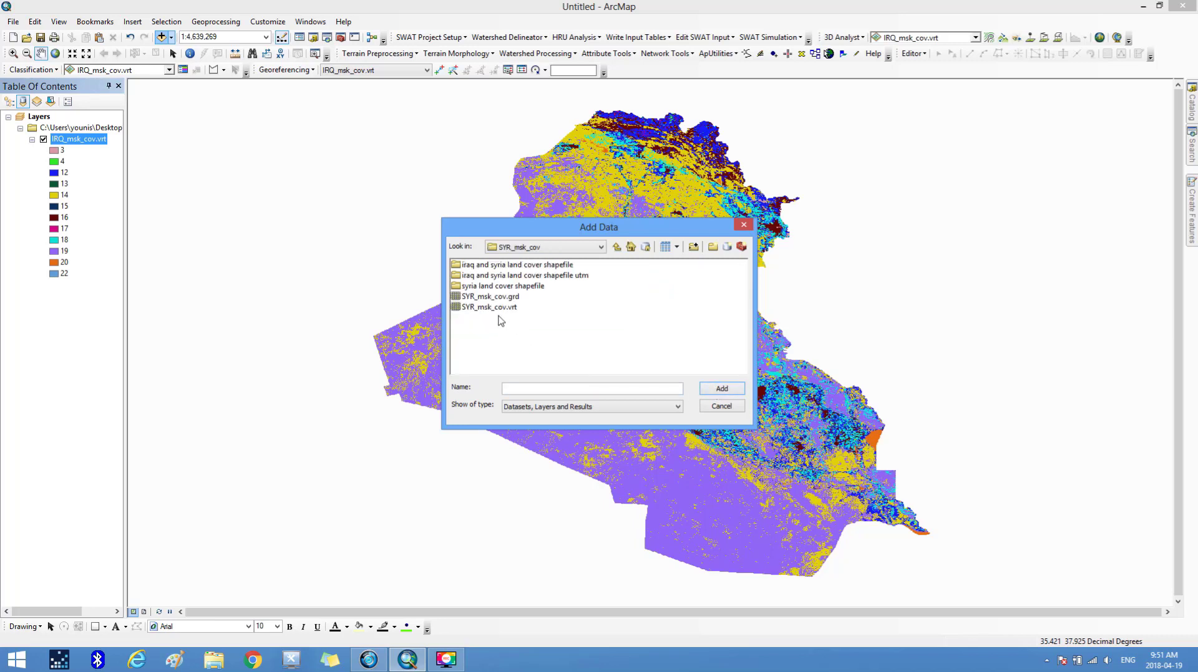
pyautogui.click(499, 308)
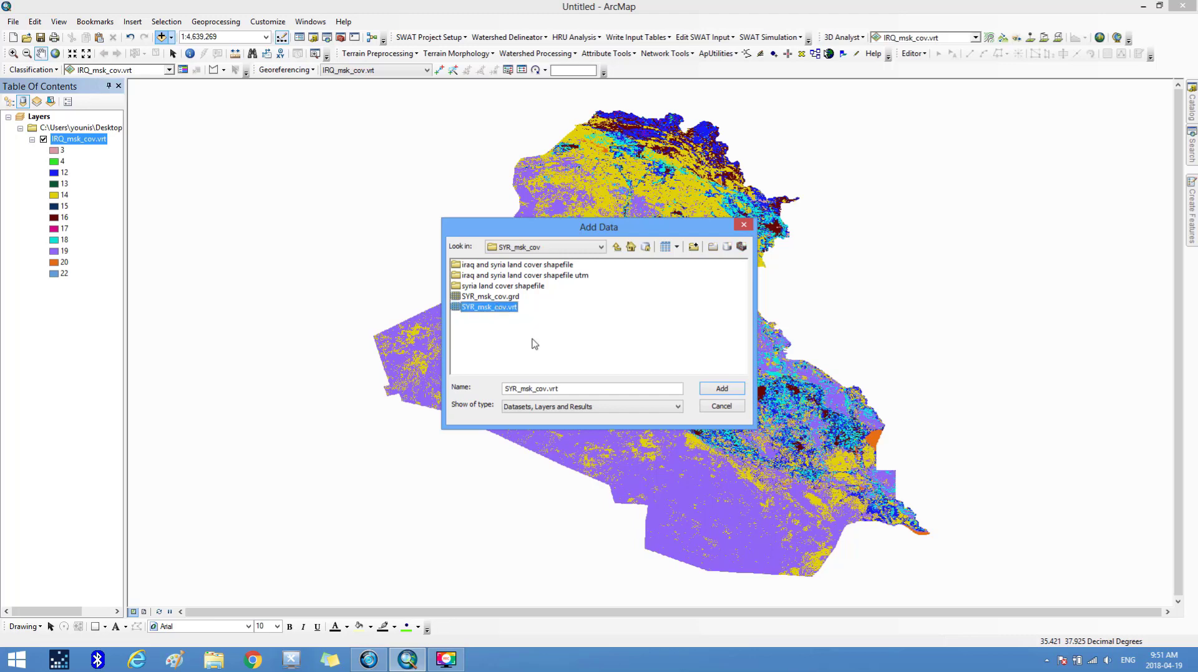
pyautogui.click(721, 389)
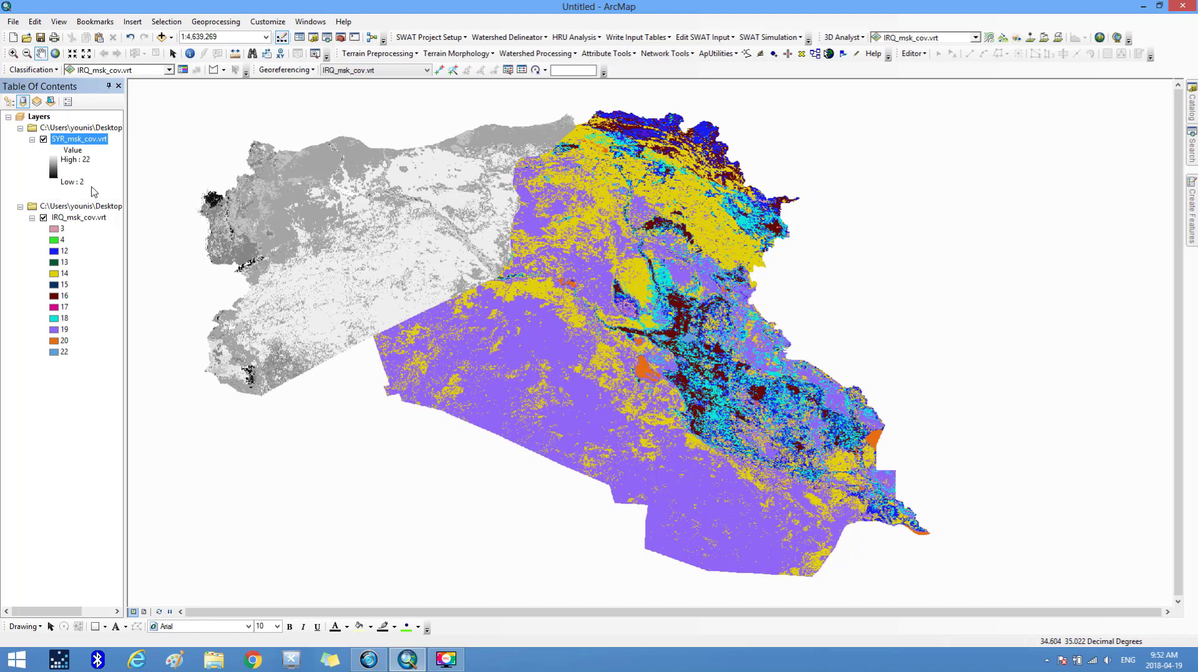
# Symbolize the SYR_msk_cov.vrt layer by unique values, building its raster attribute table, and apply the symbology
pyautogui.rightClick(84, 141)
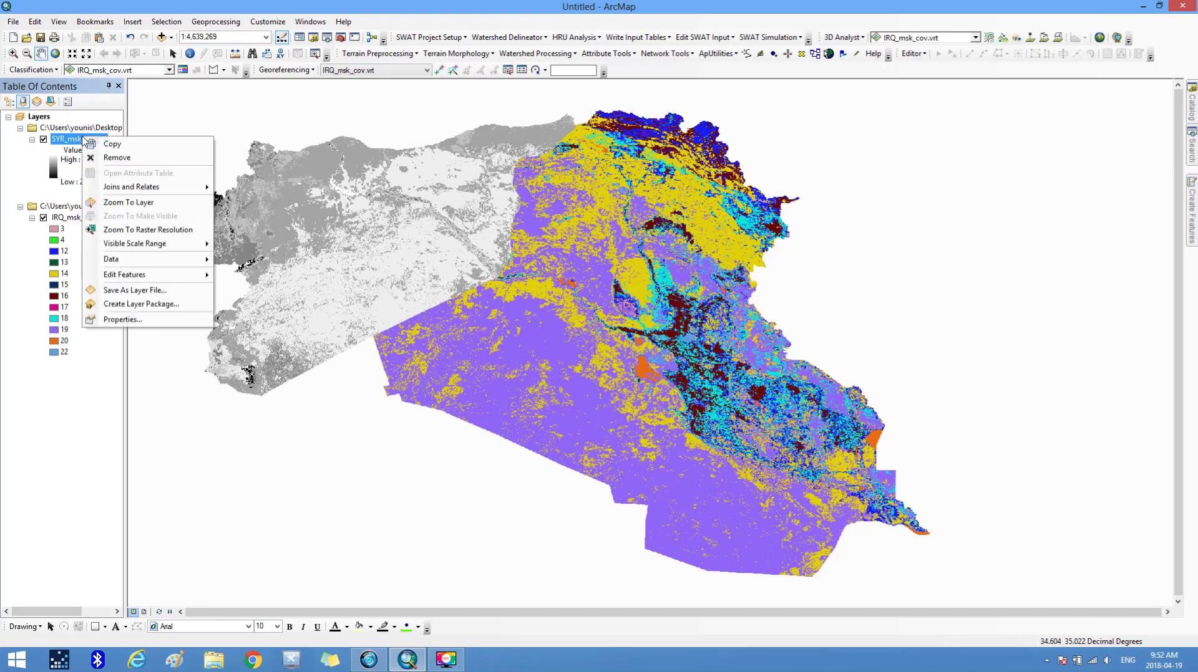
pyautogui.click(144, 319)
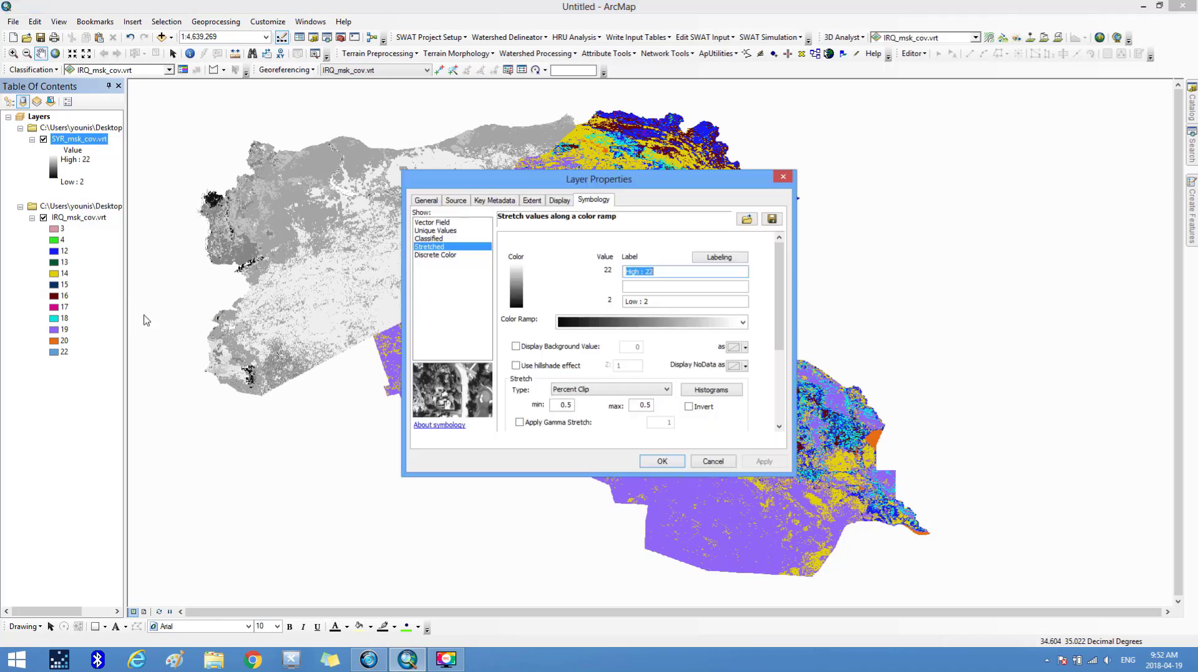
pyautogui.click(436, 239)
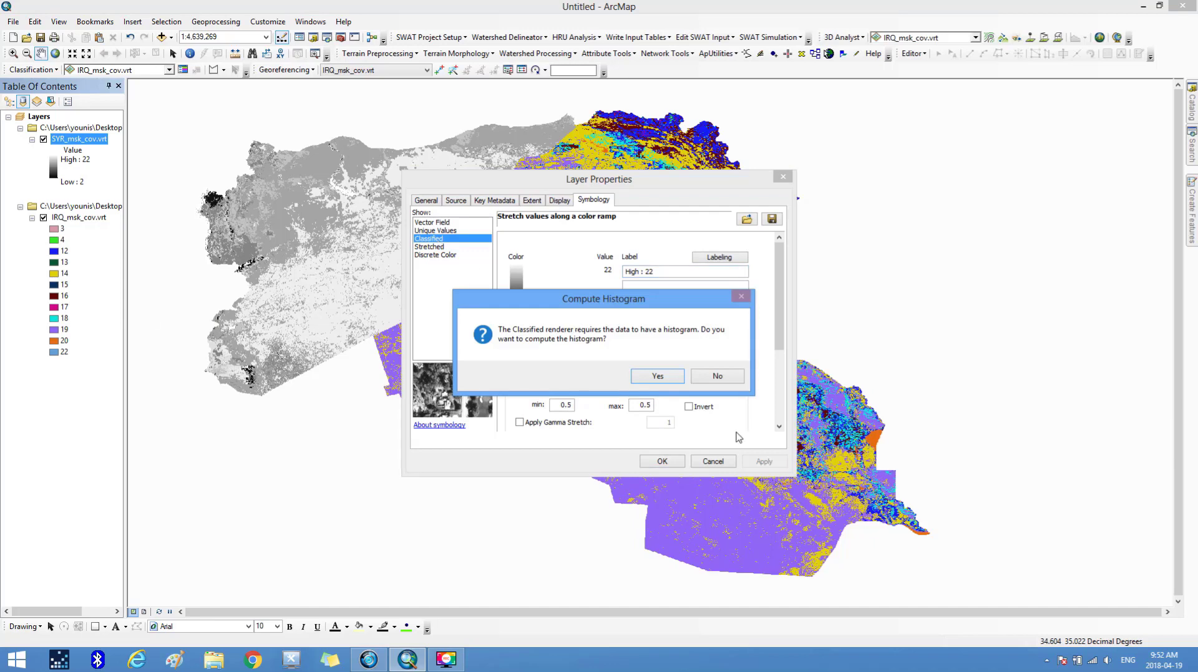
pyautogui.click(657, 376)
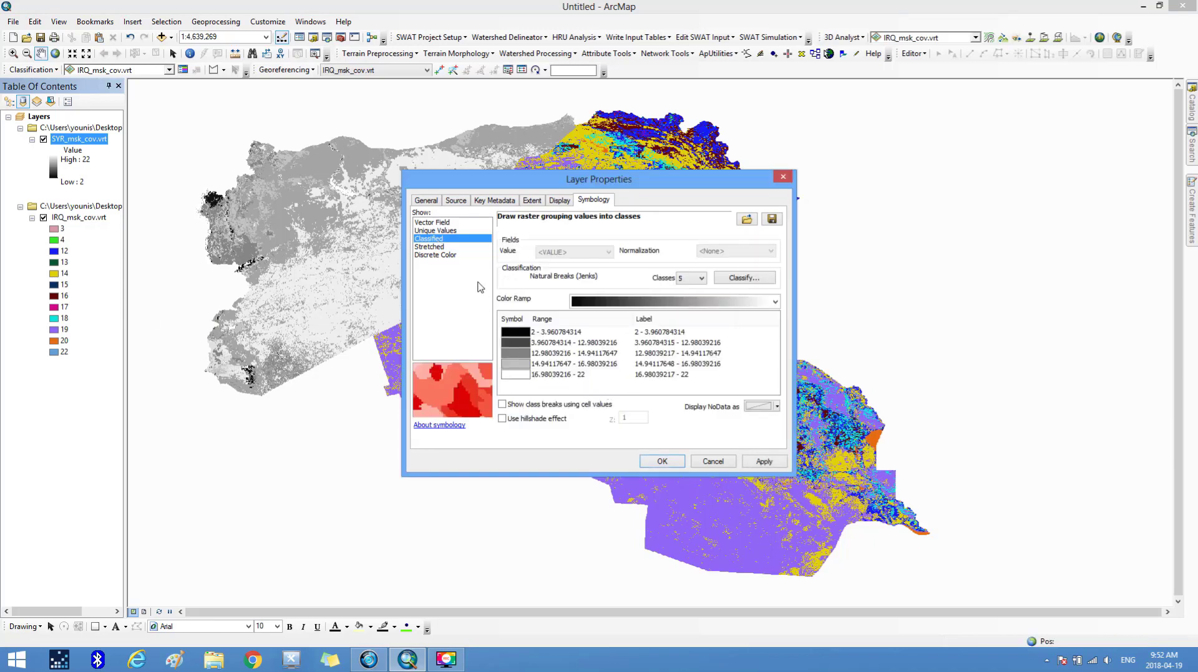
pyautogui.click(446, 232)
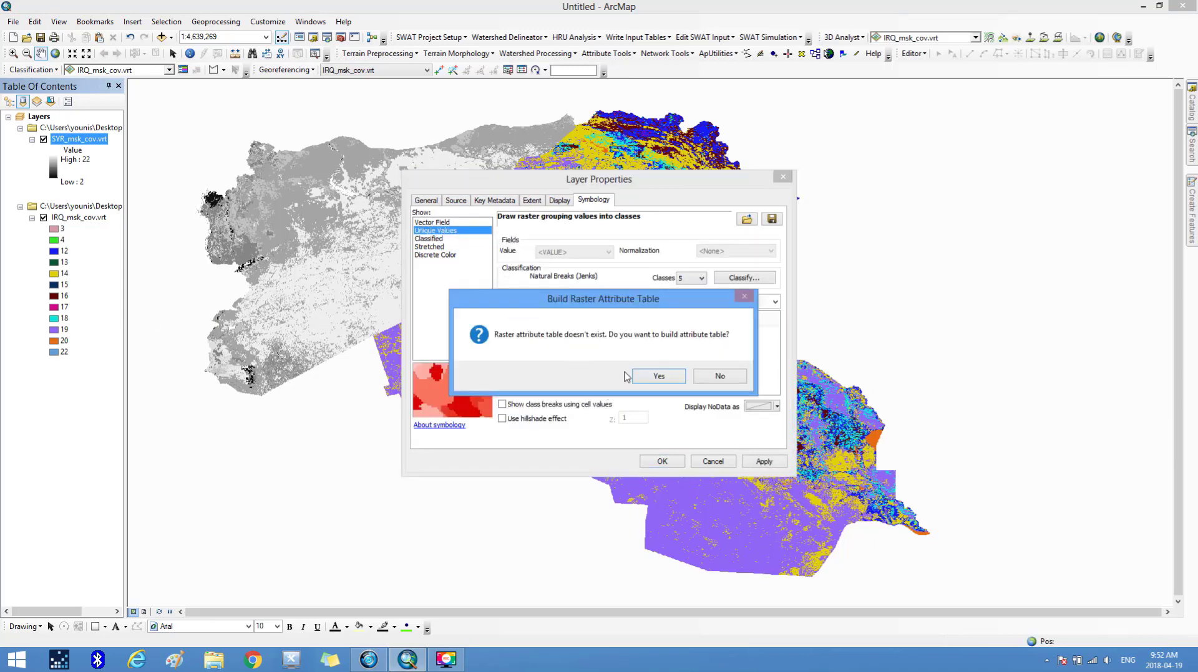
pyautogui.click(647, 376)
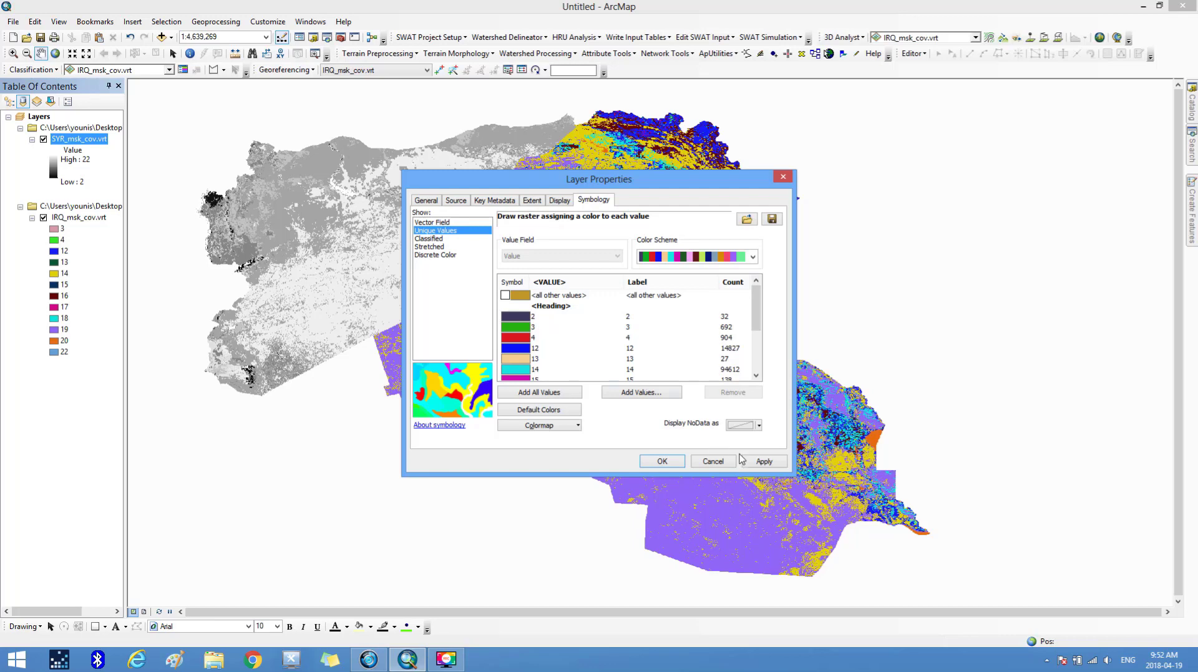
pyautogui.click(757, 462)
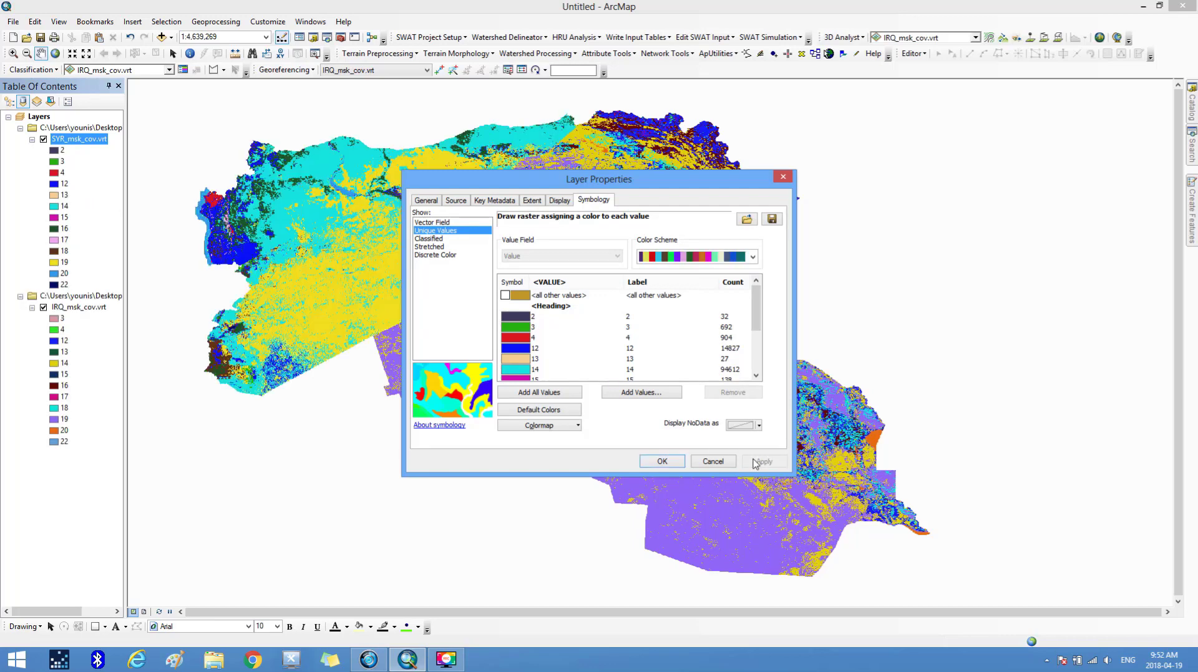
pyautogui.click(664, 462)
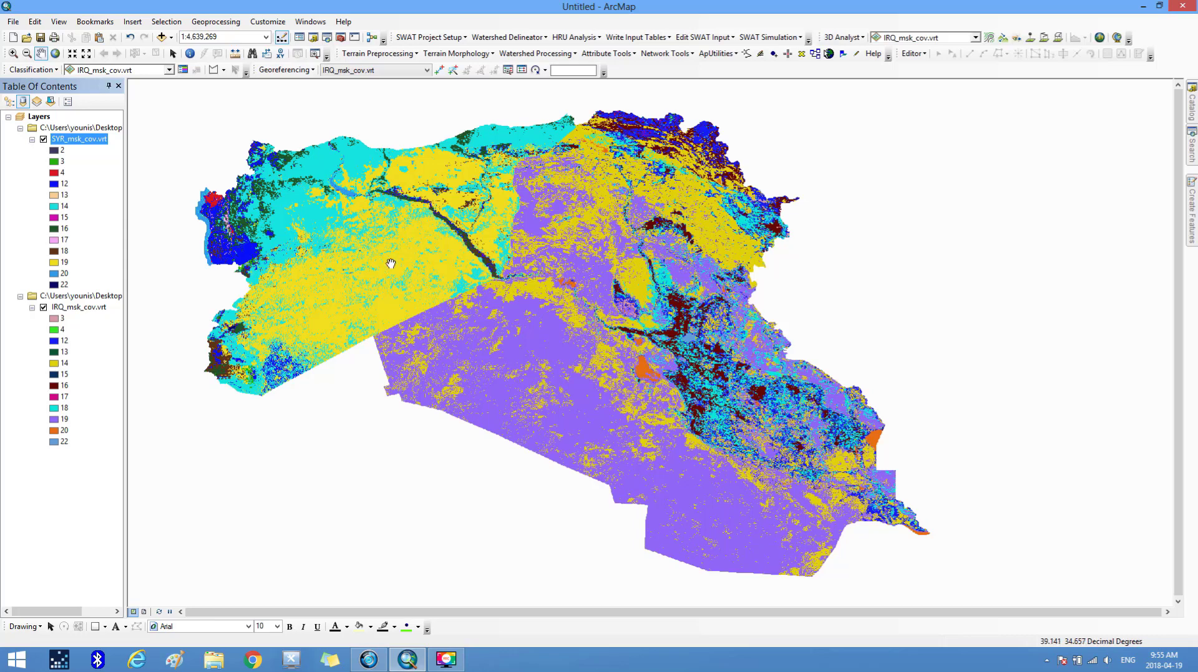
# Start the Raster to Polygon conversion tool with IRQ_msk_cov.vrt as the input raster and Value as the field
pyautogui.click(341, 38)
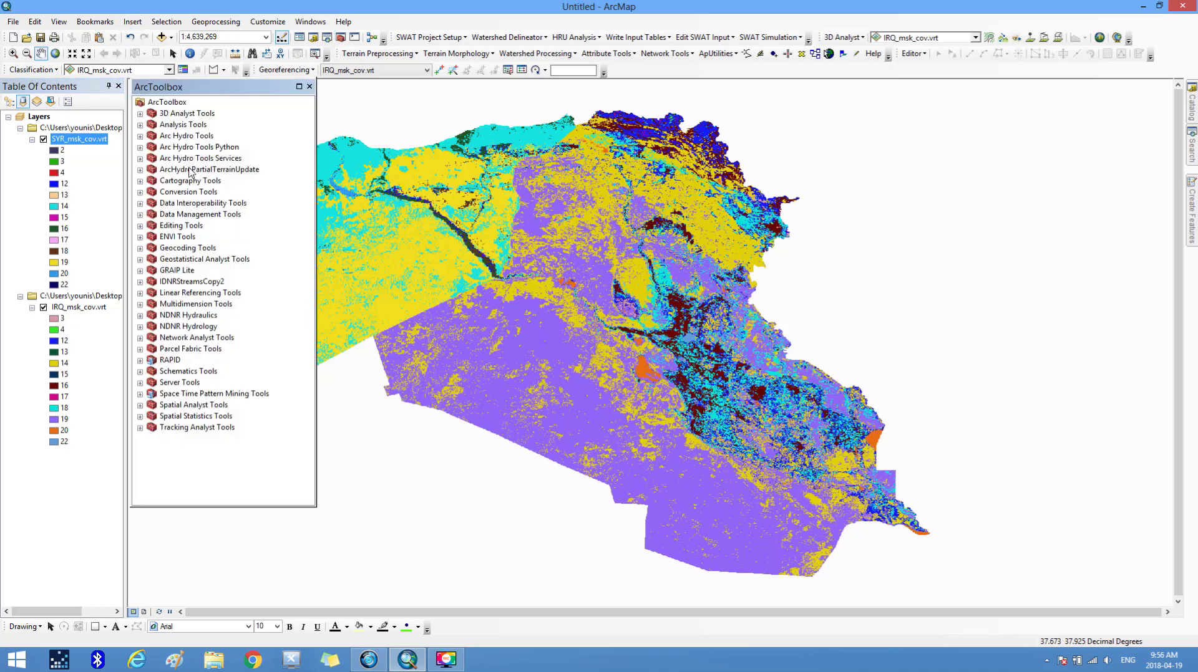
pyautogui.click(185, 195)
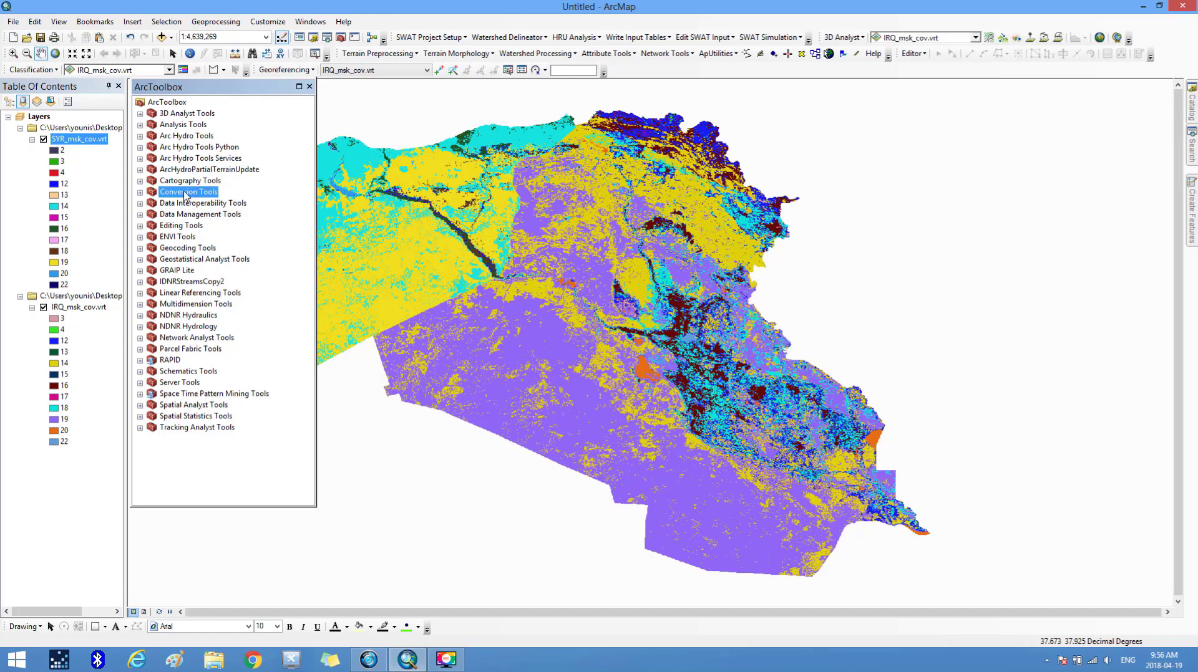
pyautogui.click(139, 193)
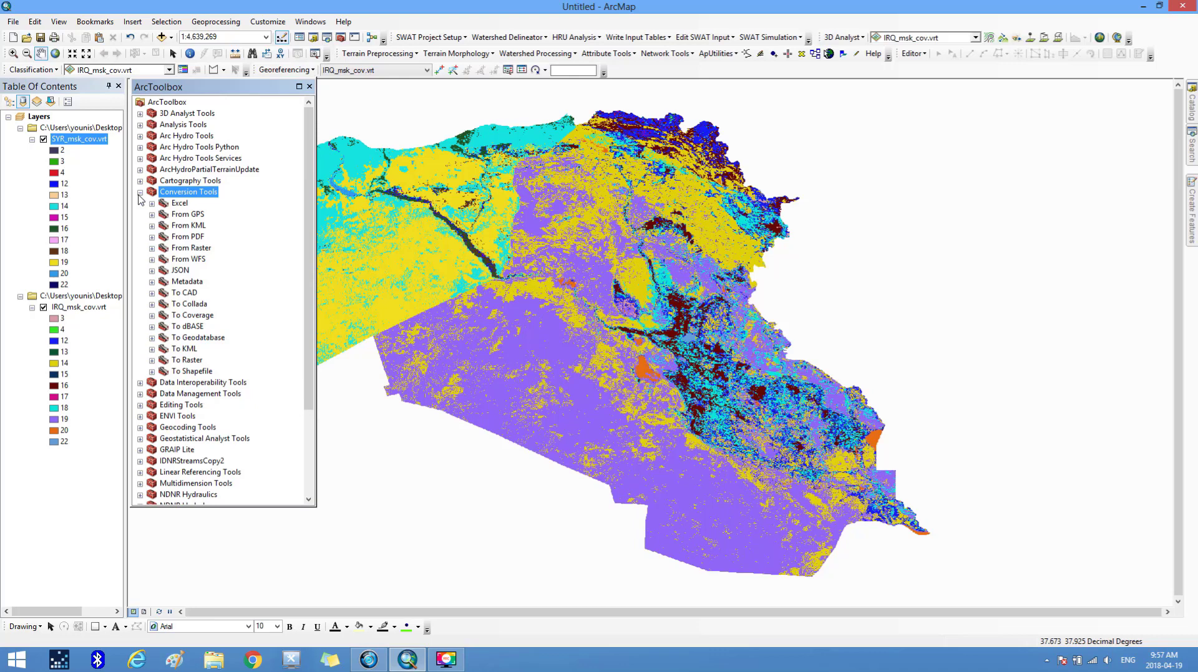
pyautogui.click(186, 249)
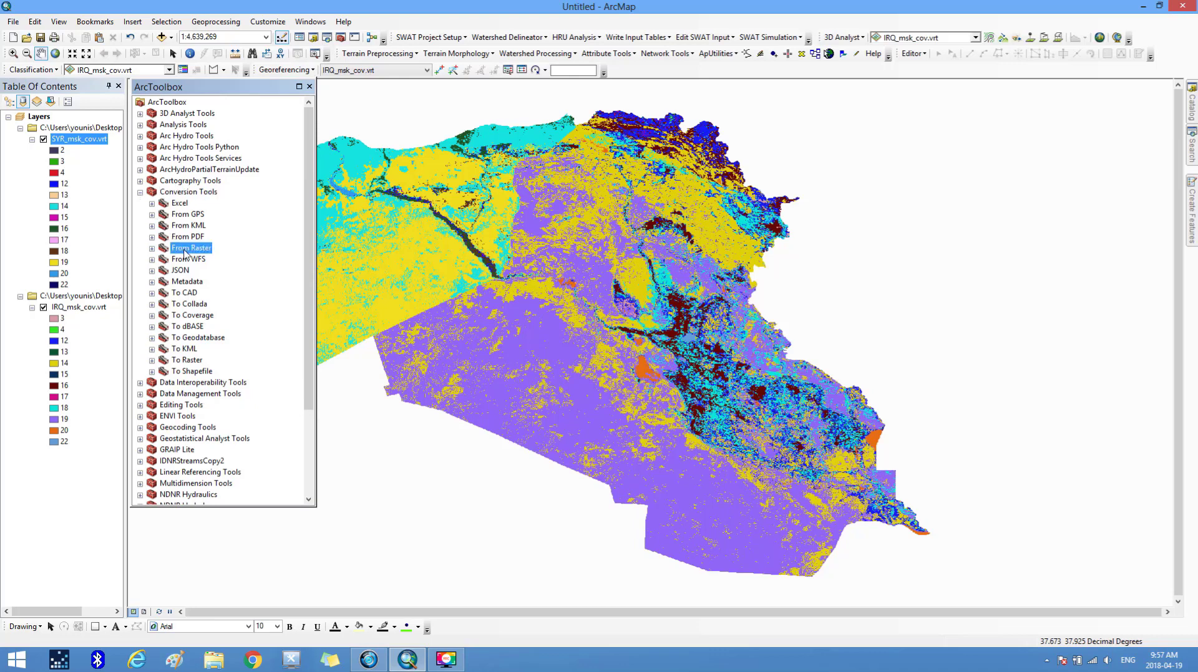
pyautogui.click(151, 248)
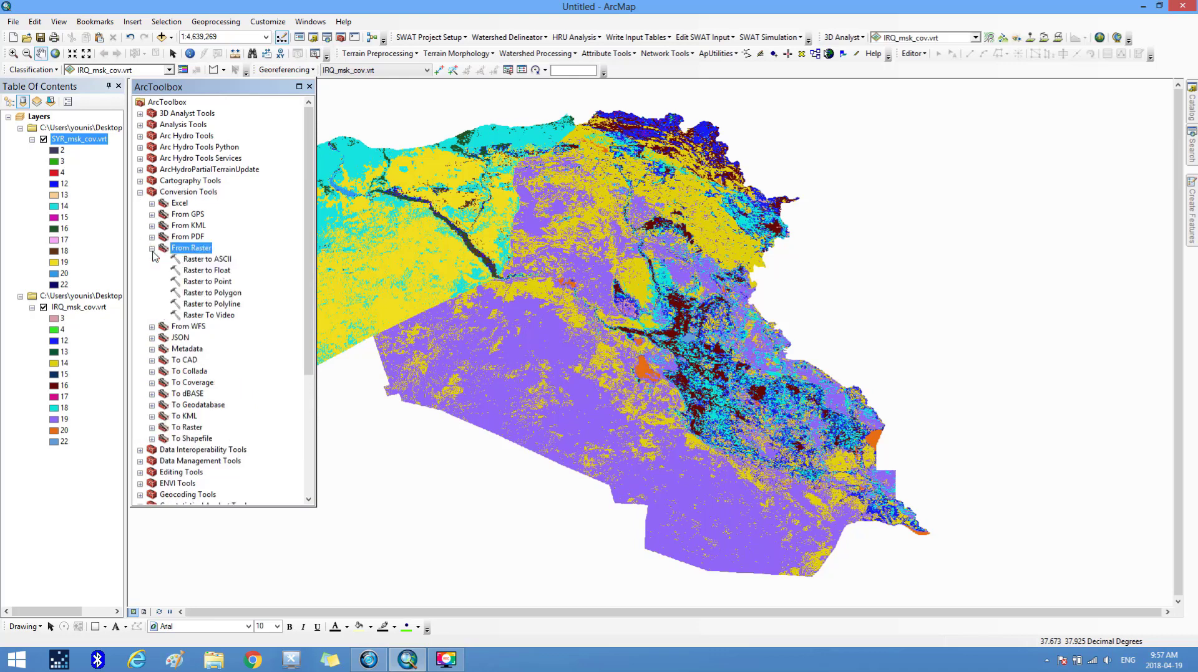
pyautogui.doubleClick(212, 293)
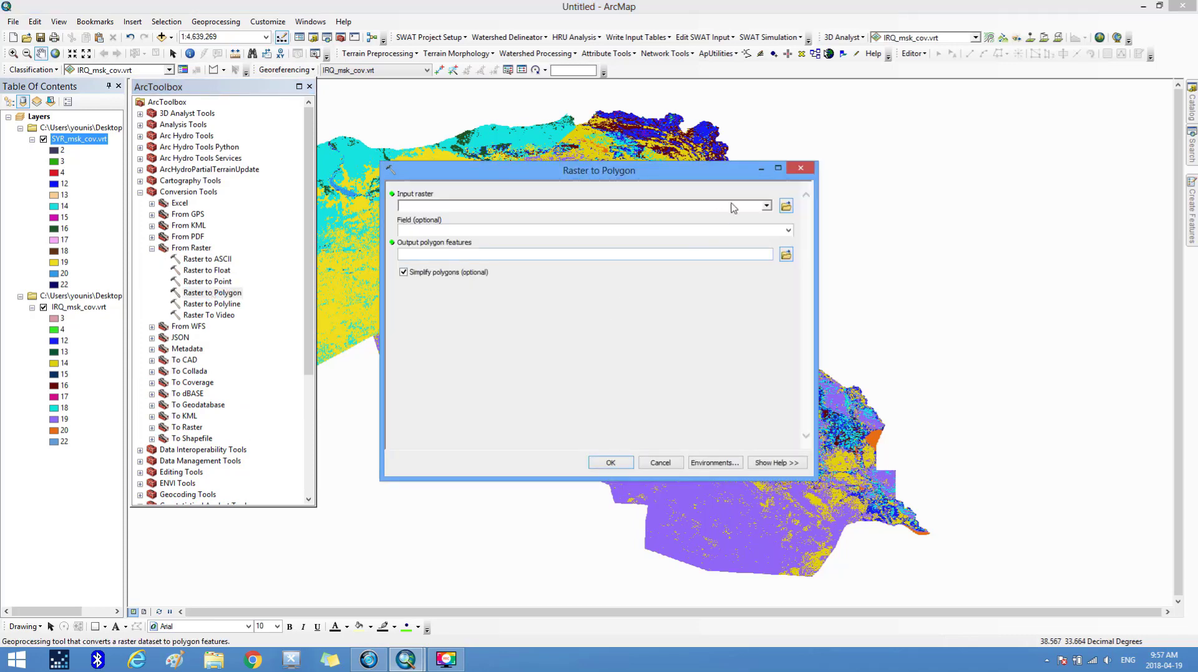
pyautogui.click(767, 207)
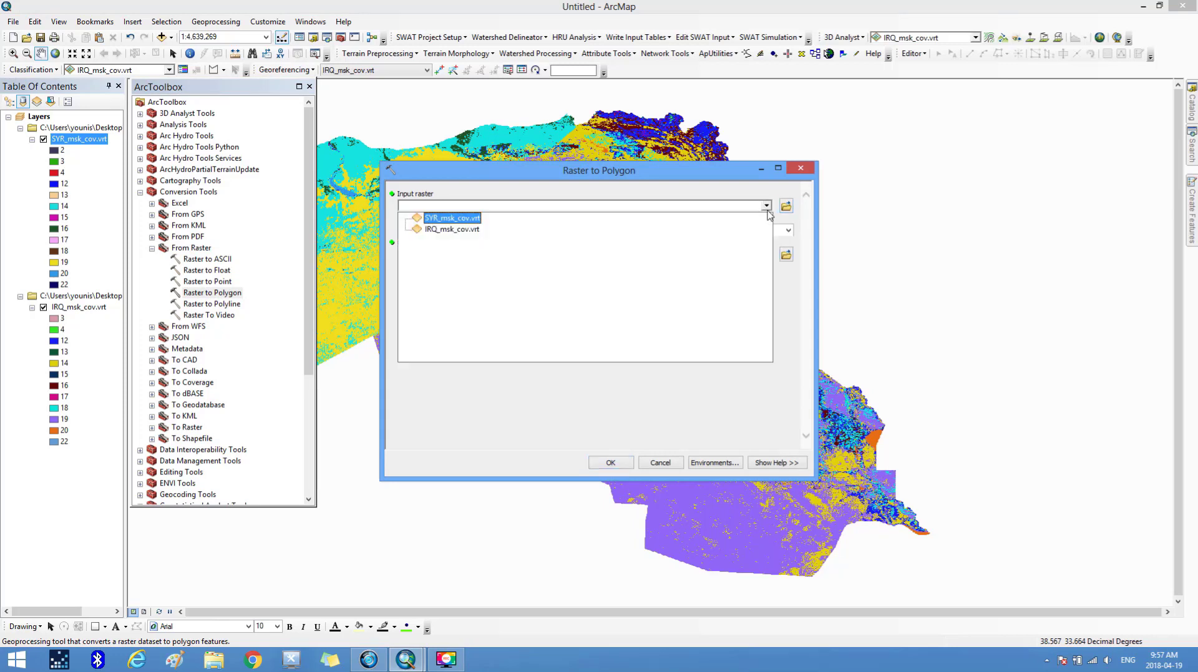
pyautogui.click(461, 236)
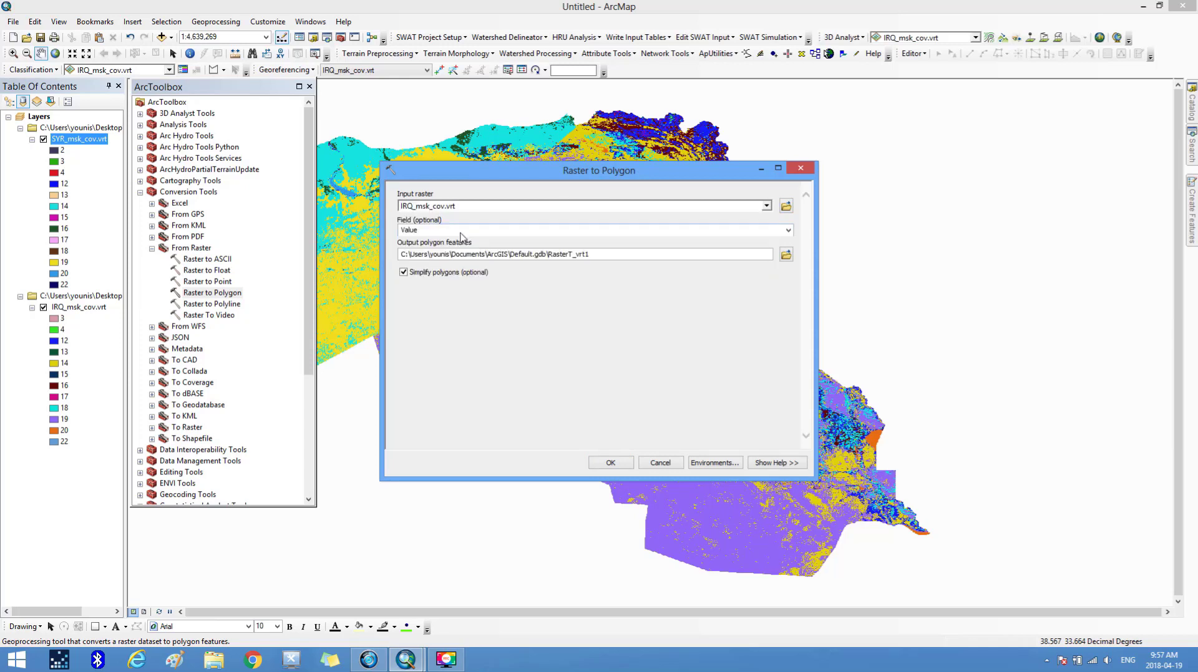
pyautogui.click(789, 233)
pyautogui.click(788, 235)
# Set the output polygon features to iraq_lc in IRQ_msk_cov's "iraq land cover shapefile" folder and run the conversion with simplified polygons
pyautogui.click(786, 256)
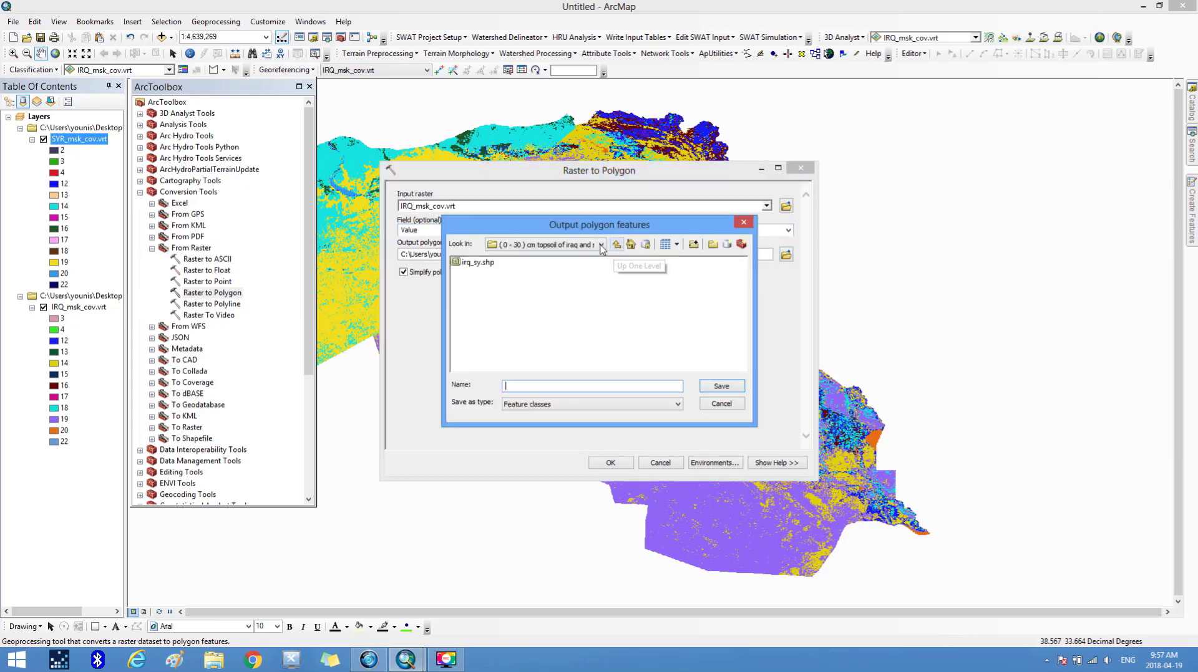
pyautogui.click(601, 244)
pyautogui.moveTo(696, 314); pyautogui.dragTo(700, 277)
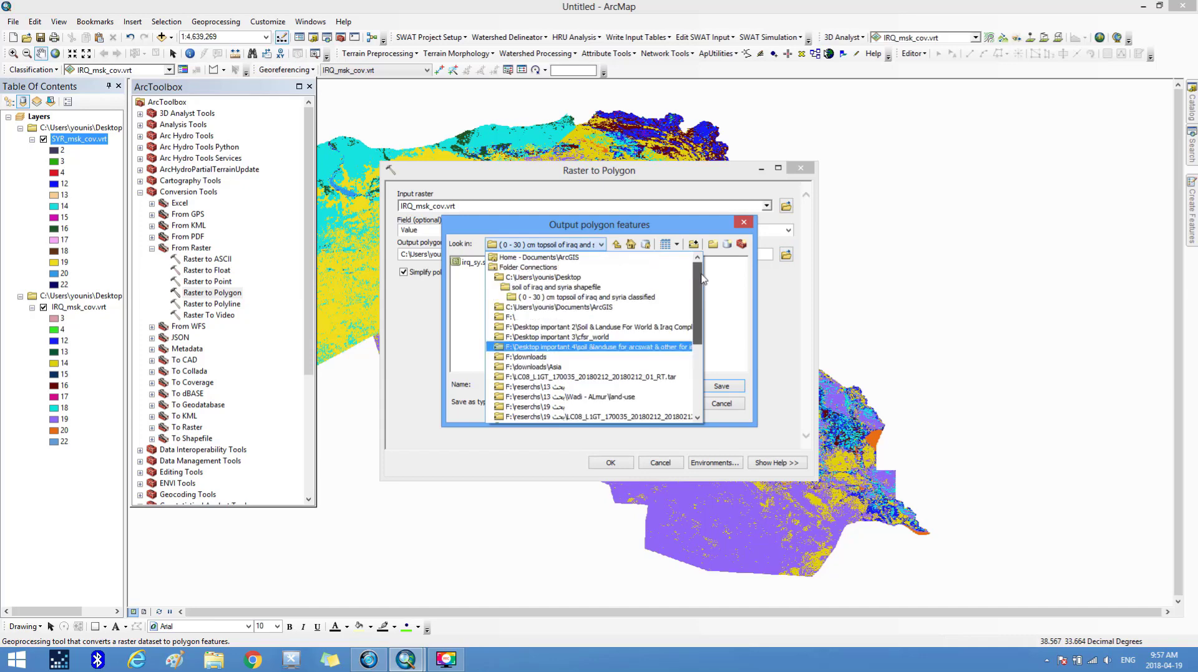
pyautogui.click(575, 278)
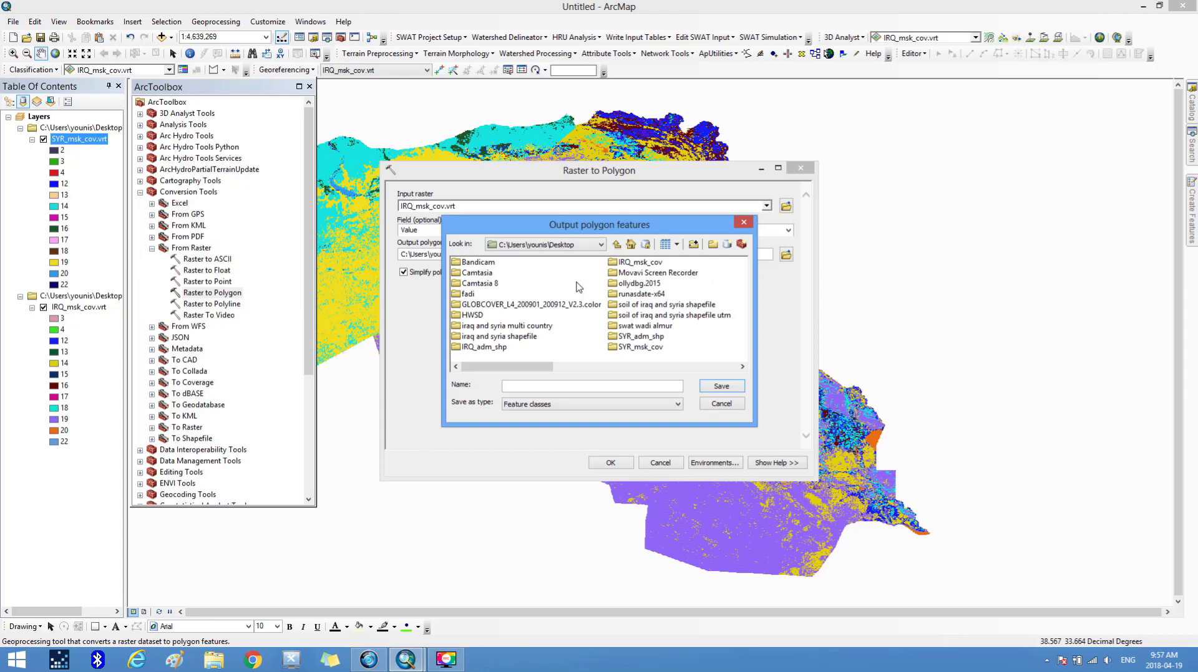
pyautogui.doubleClick(644, 265)
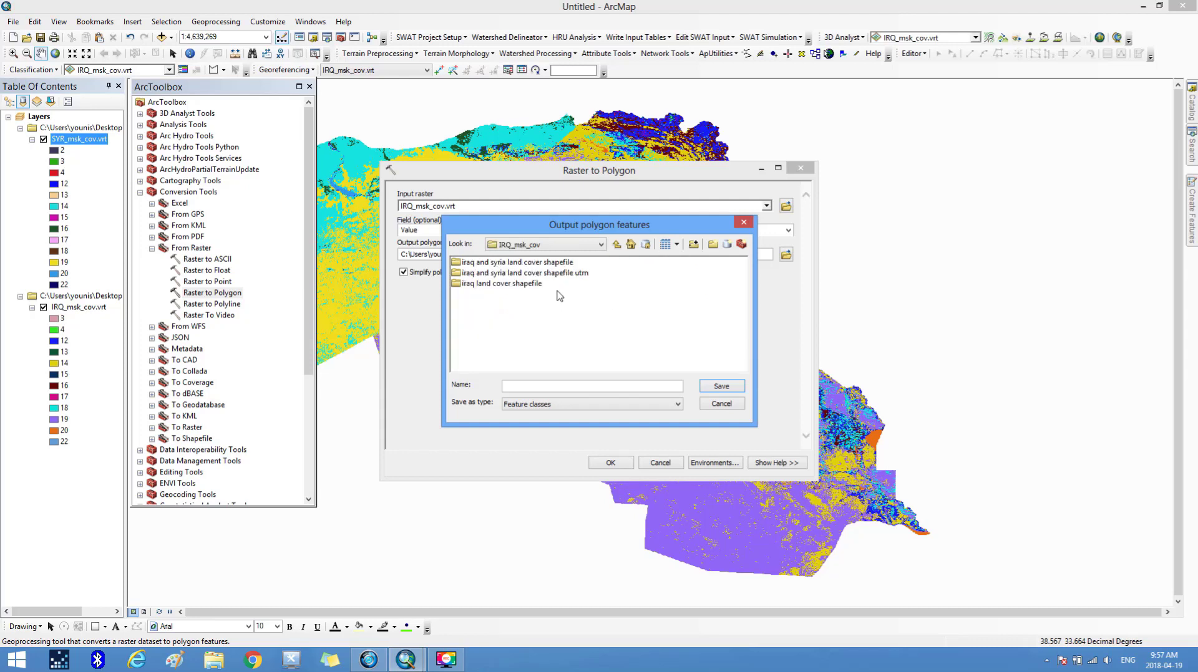
pyautogui.click(496, 286)
pyautogui.doubleClick(496, 285)
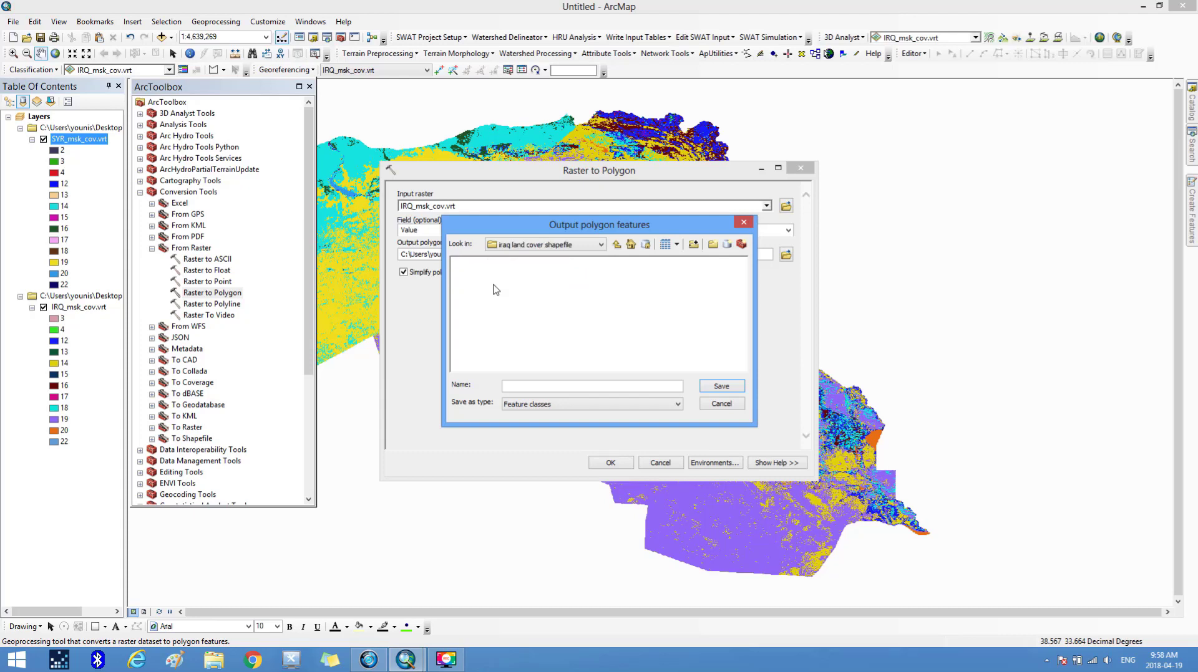
pyautogui.click(512, 384)
pyautogui.write('iraq')
pyautogui.write('_lc')
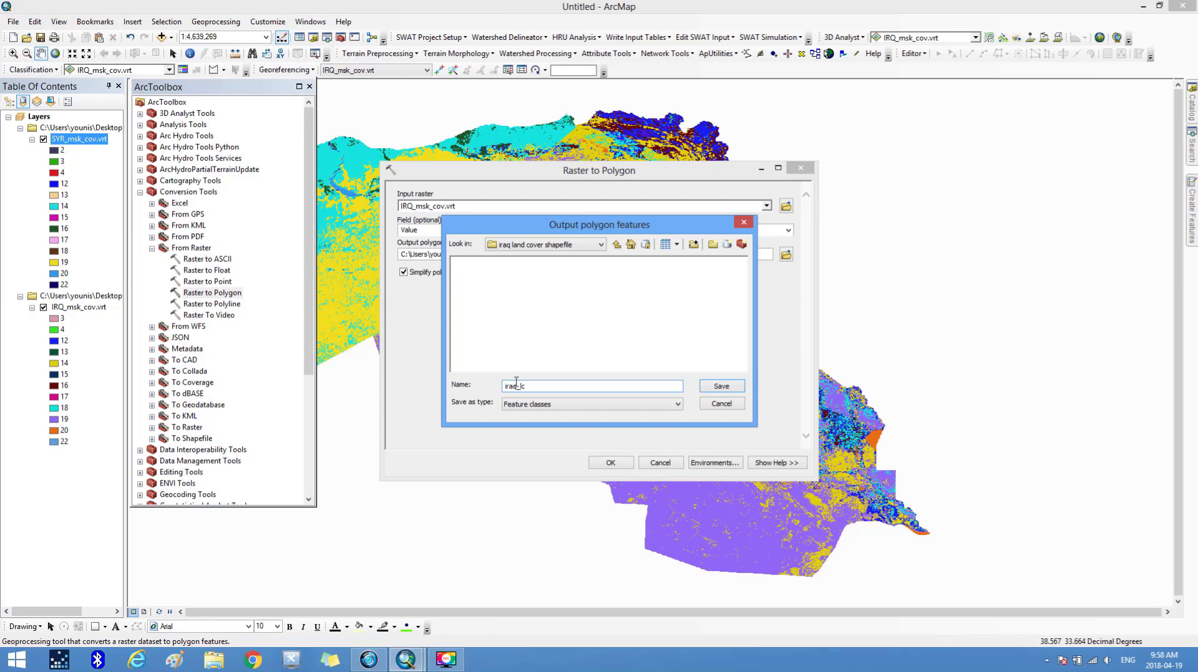
pyautogui.click(721, 387)
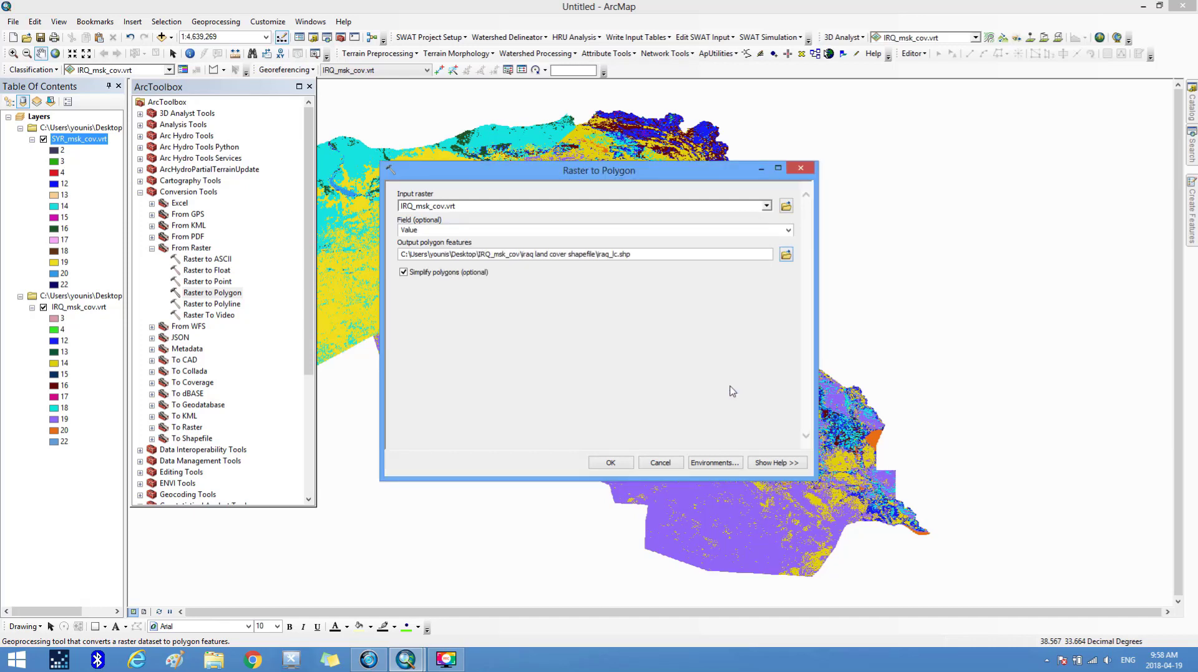
pyautogui.click(612, 464)
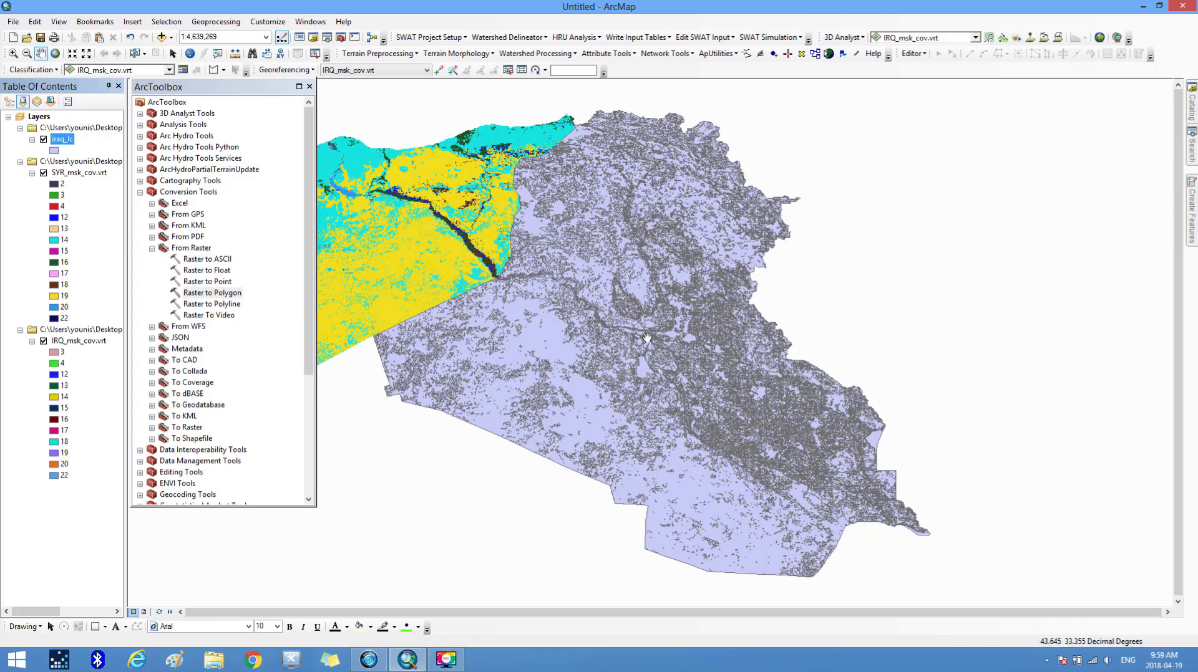
# Open the iraq_lc layer's attribute table and examine its Shape and GRIDCODE fields across the records
pyautogui.rightClick(63, 143)
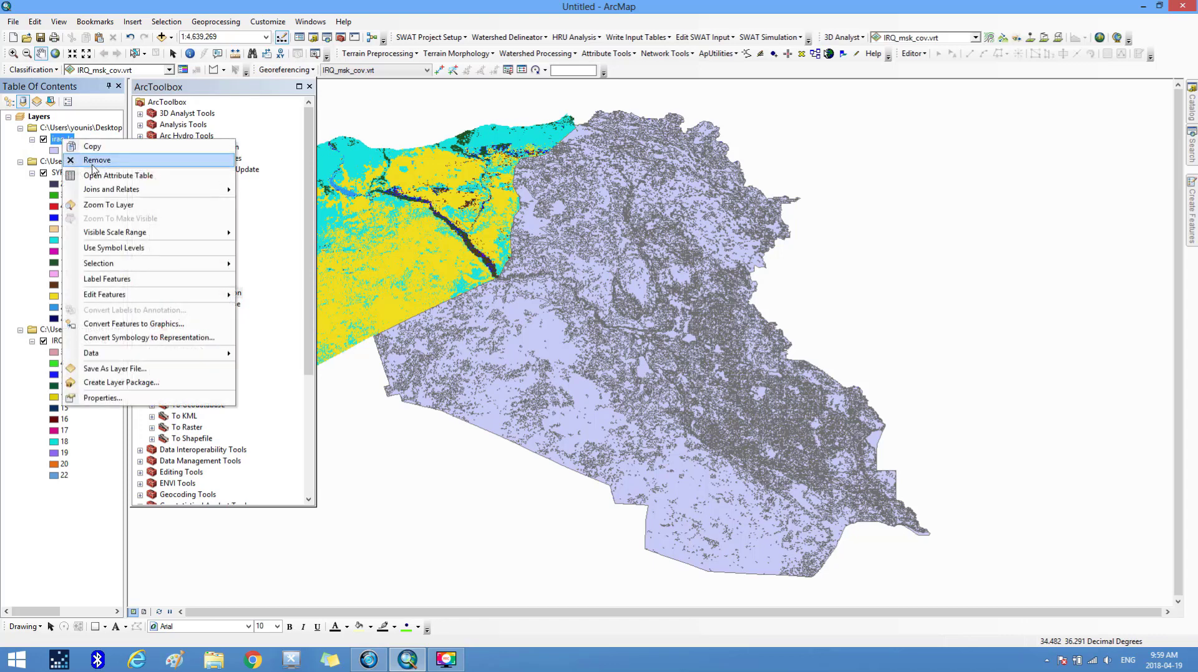
pyautogui.click(100, 176)
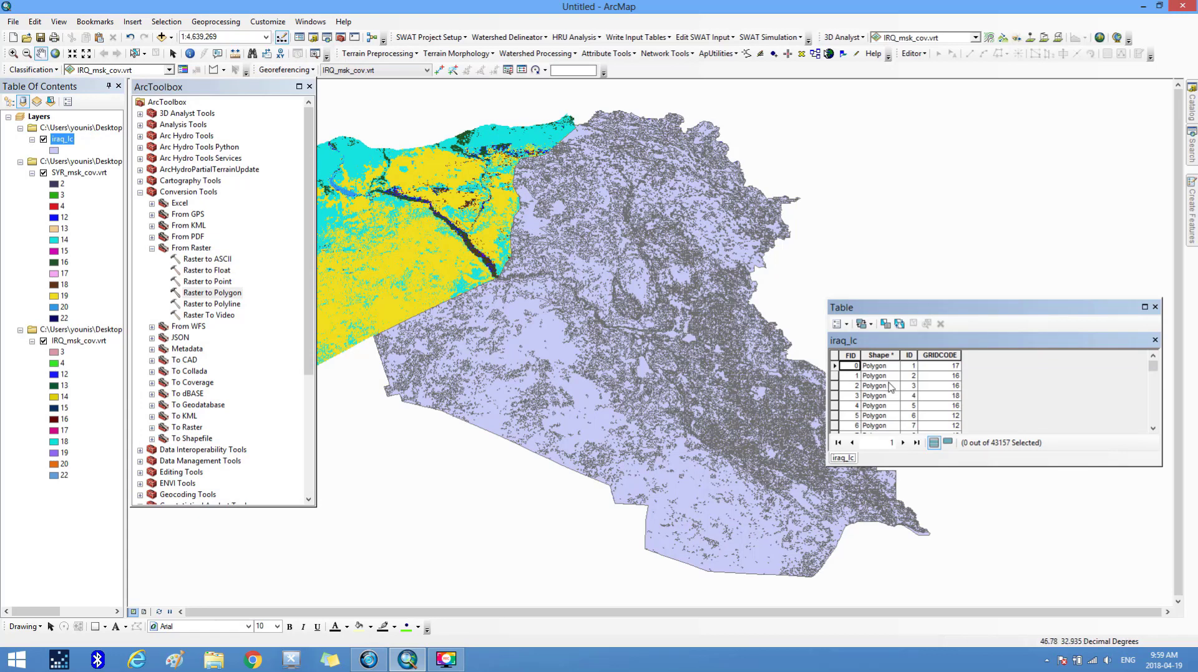
pyautogui.click(886, 356)
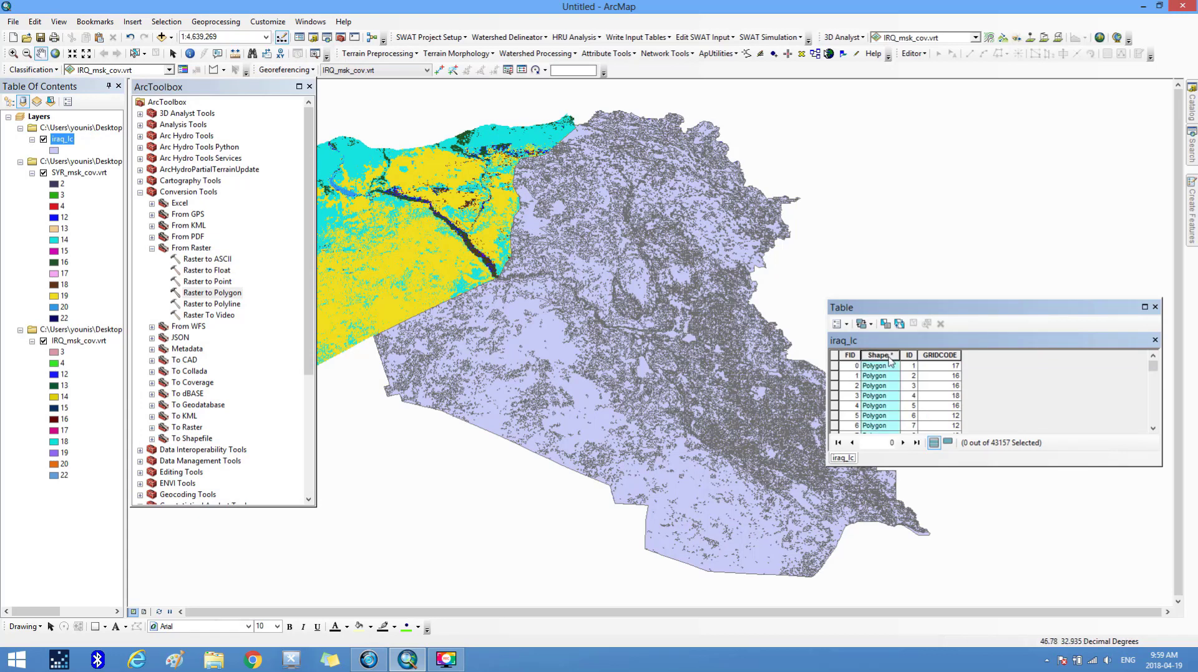
pyautogui.click(949, 355)
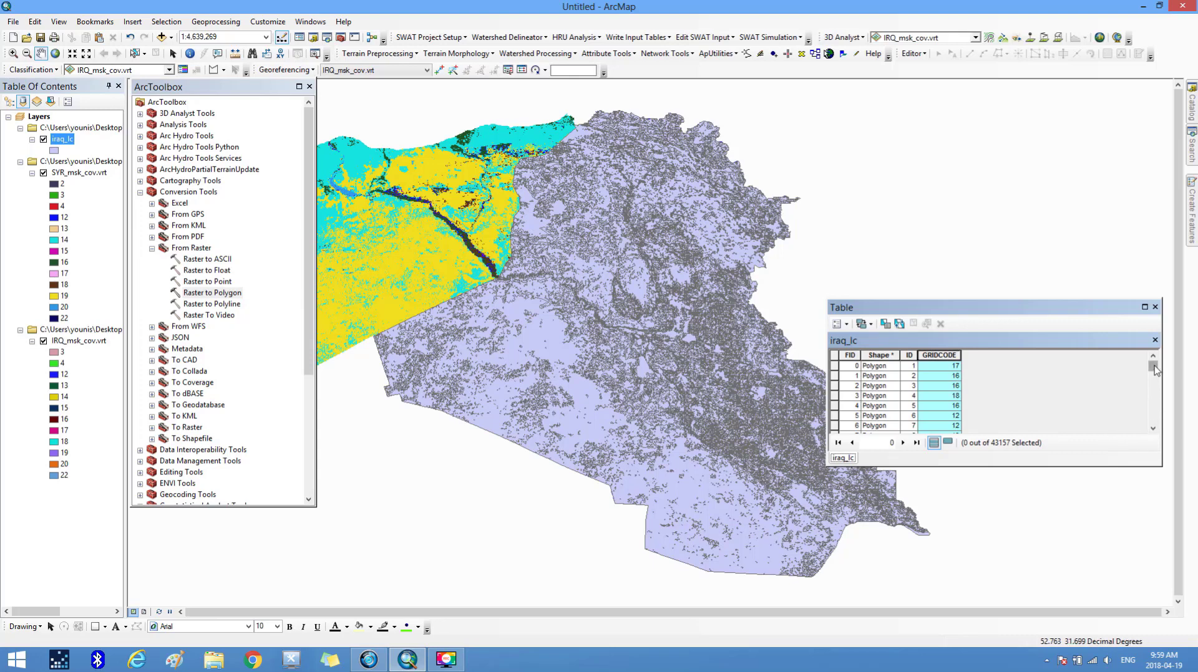
pyautogui.moveTo(1155, 368); pyautogui.dragTo(1168, 430)
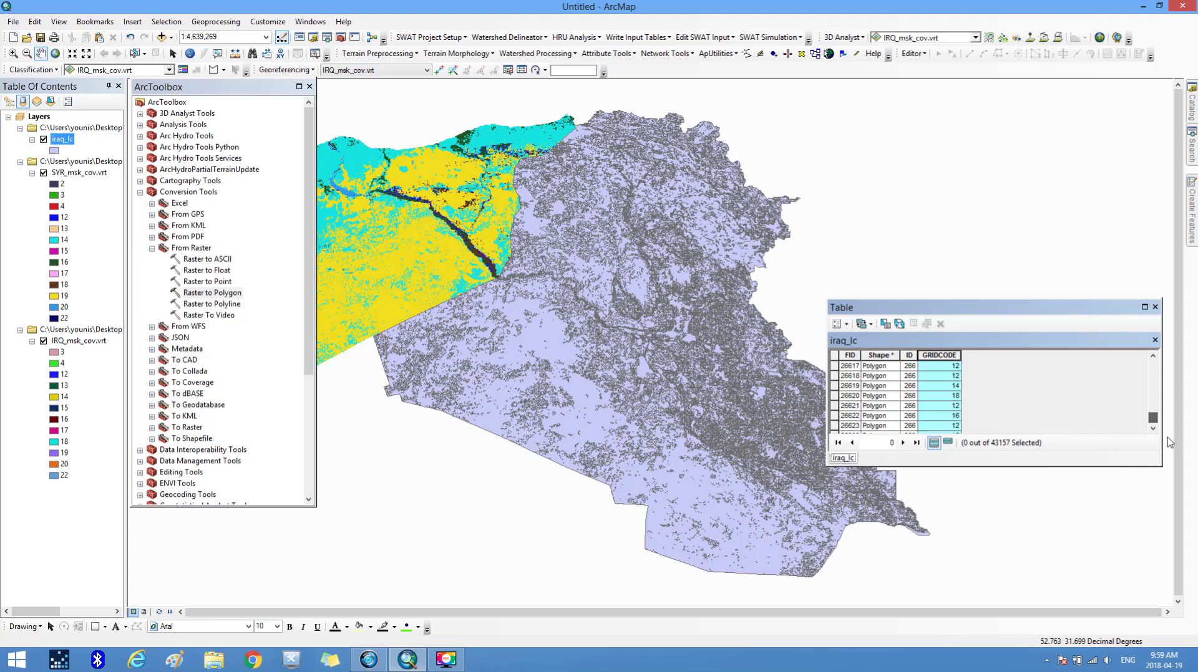
# Return to the first records of the iraq_lc attribute table and close the table
pyautogui.moveTo(1154, 418); pyautogui.dragTo(1153, 360)
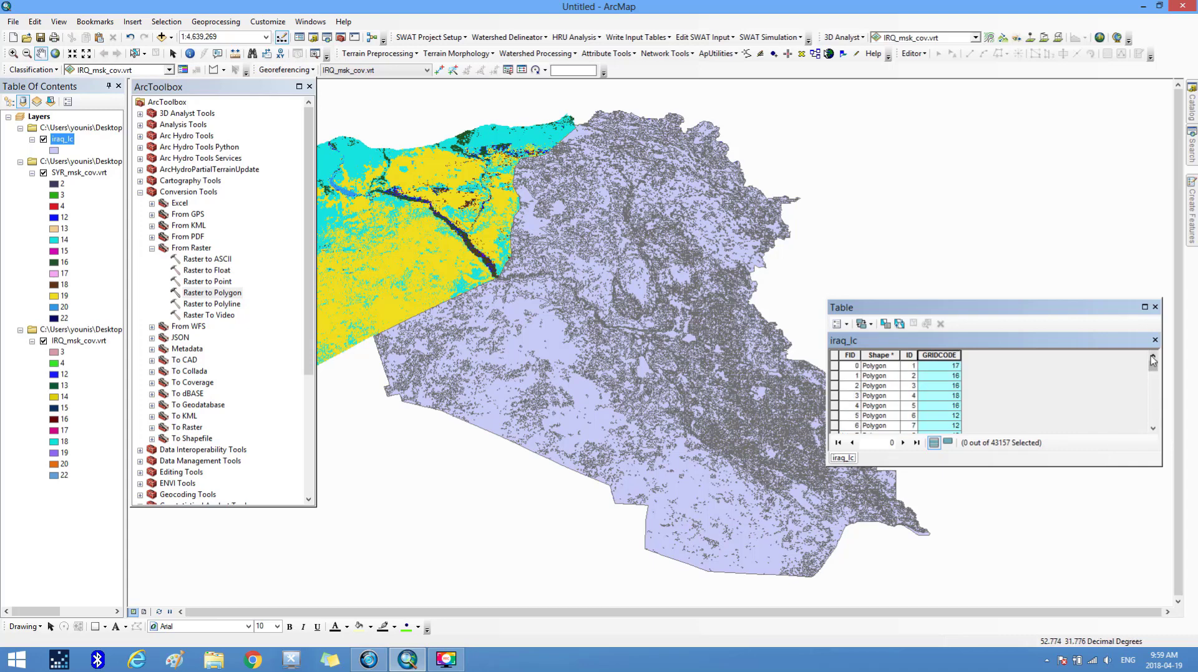
pyautogui.click(1155, 307)
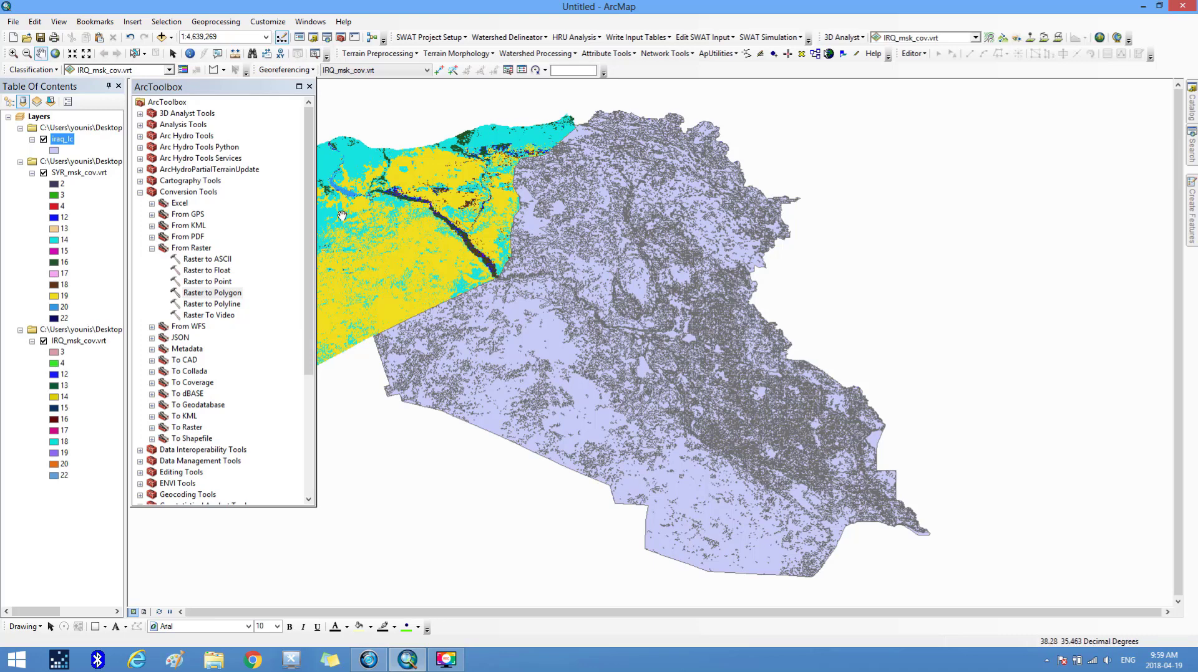
# Start another Raster to Polygon conversion with SYR_msk_cov.vrt as the input raster
pyautogui.doubleClick(214, 293)
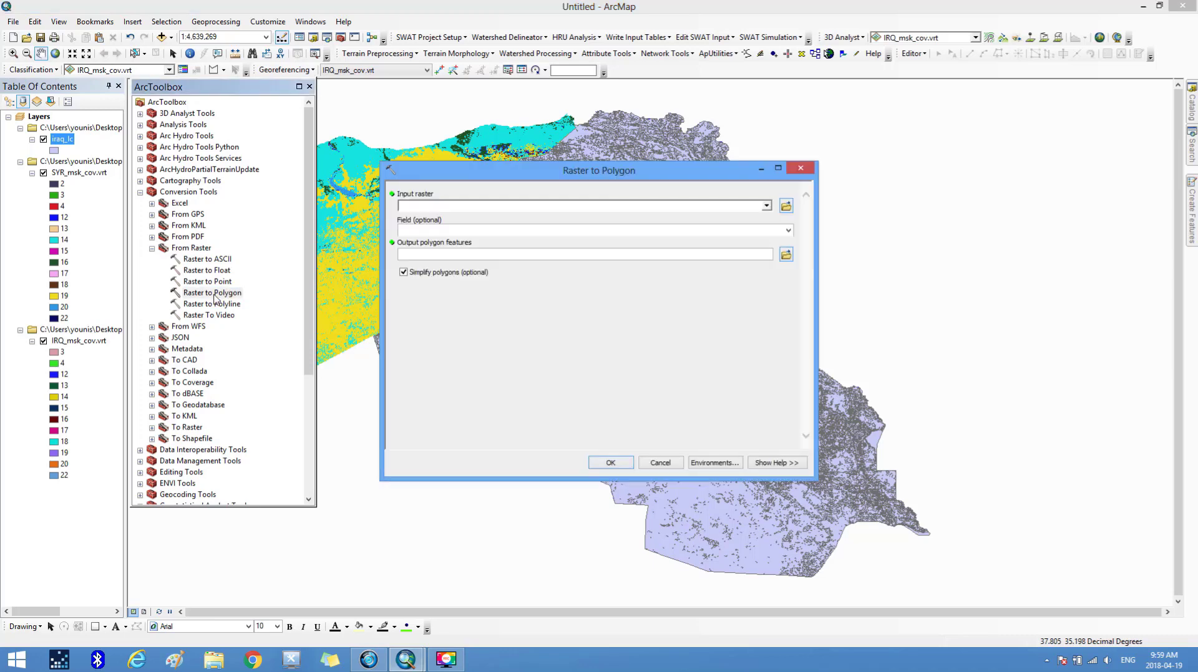
pyautogui.click(767, 210)
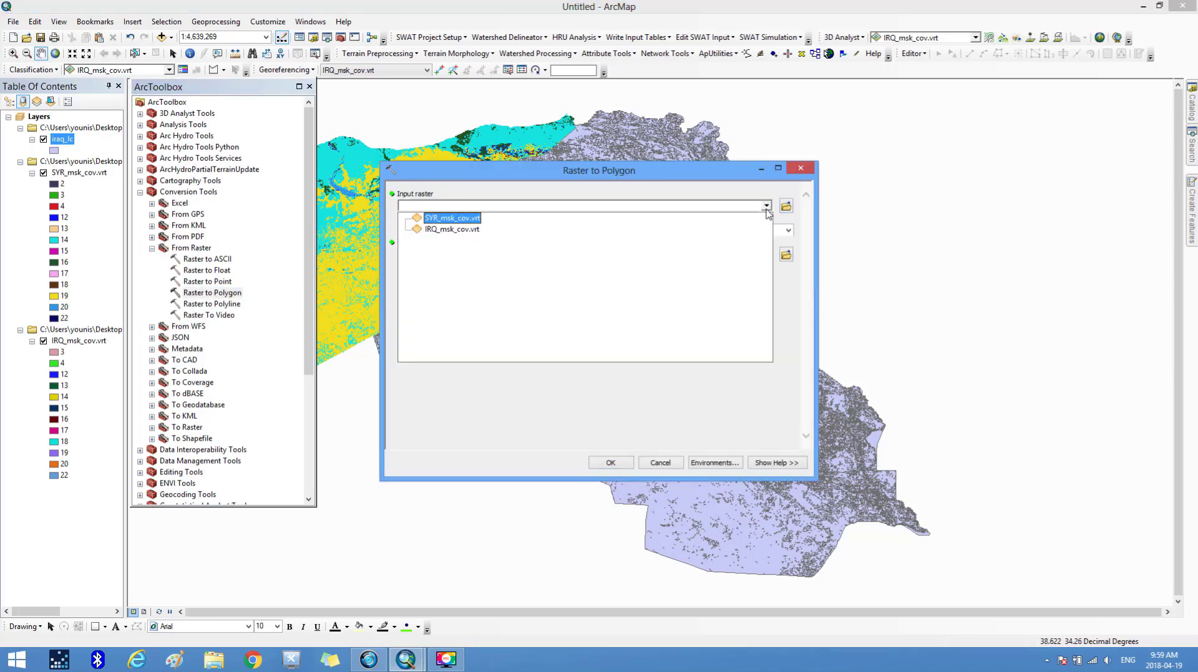
pyautogui.click(462, 222)
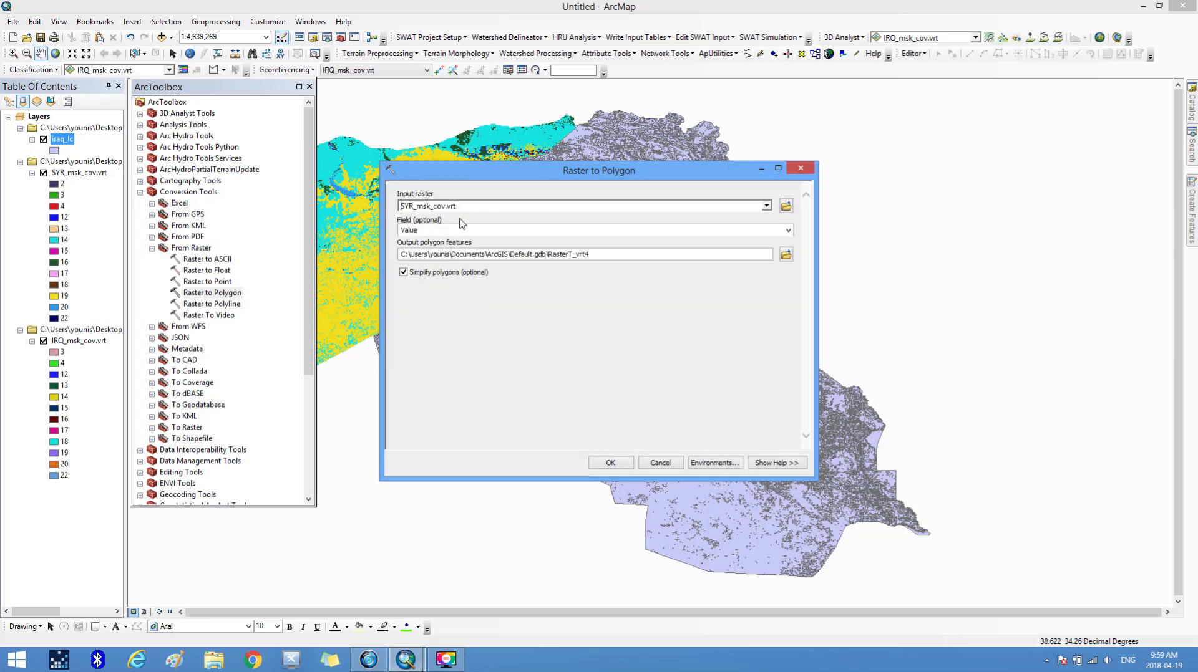
# Set the output polygon features to syria_lc in SYR_msk_cov's "syria land cover shapefile" folder and run the conversion
pyautogui.click(786, 255)
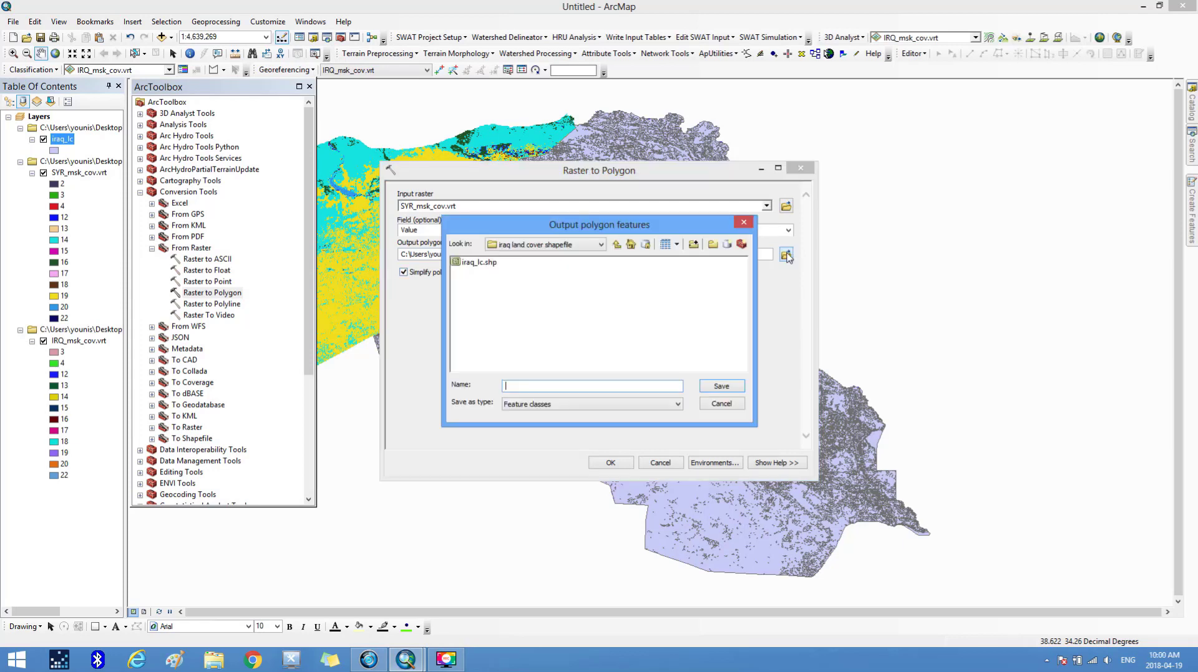
pyautogui.click(617, 246)
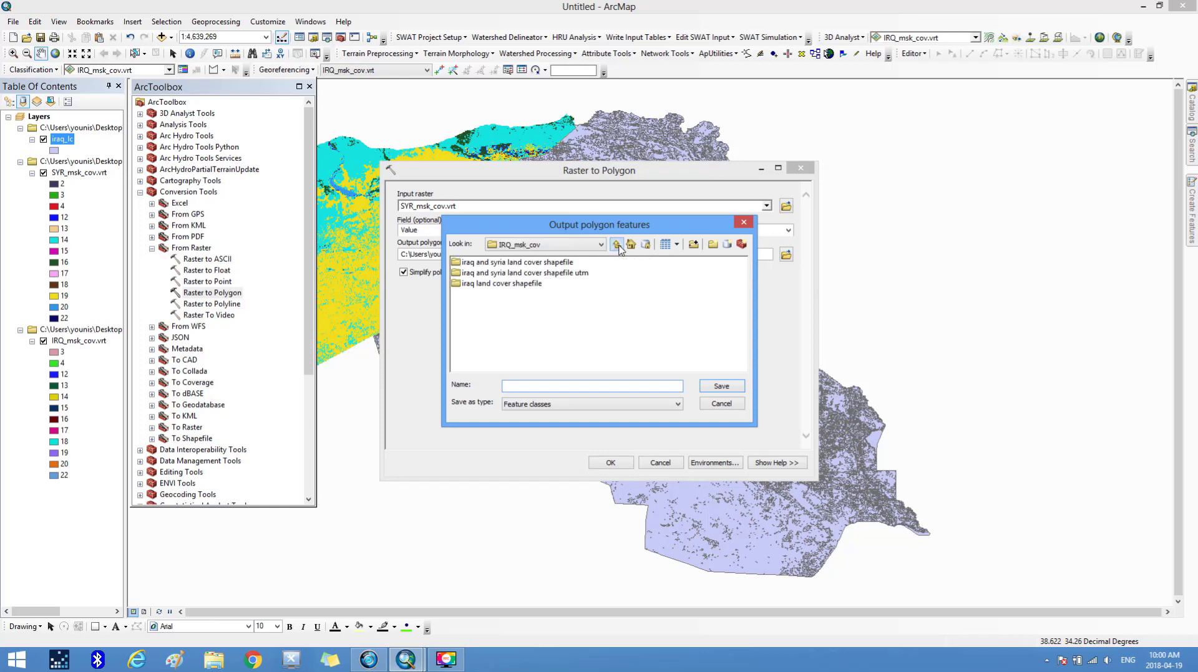
pyautogui.click(617, 246)
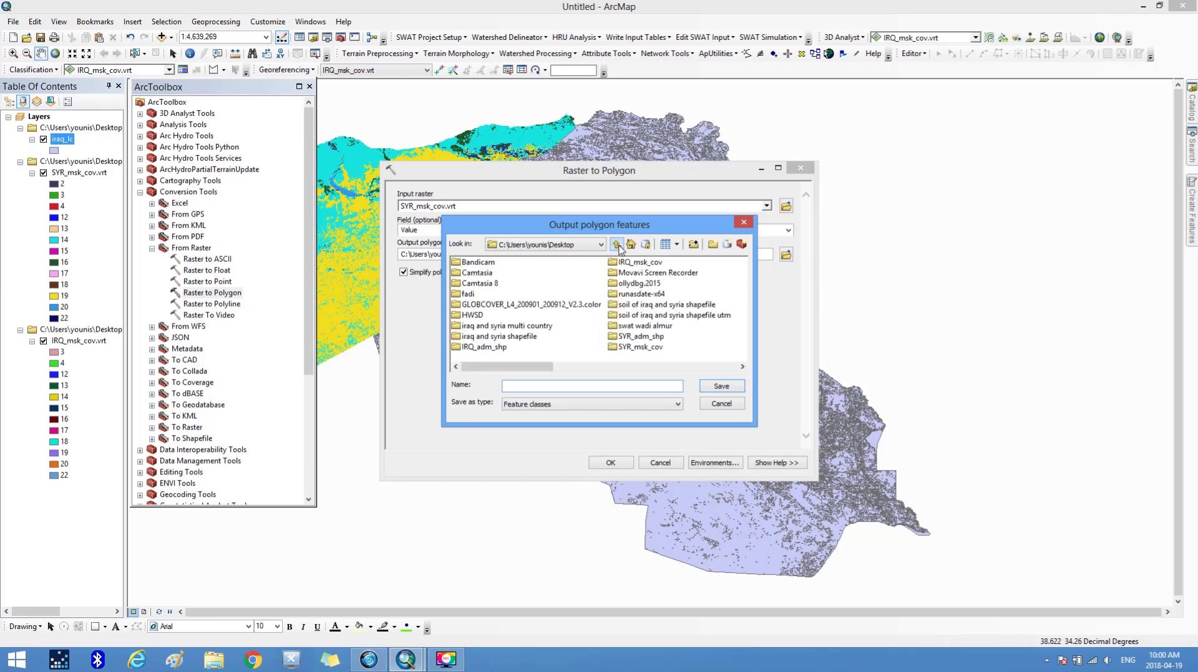
pyautogui.doubleClick(640, 348)
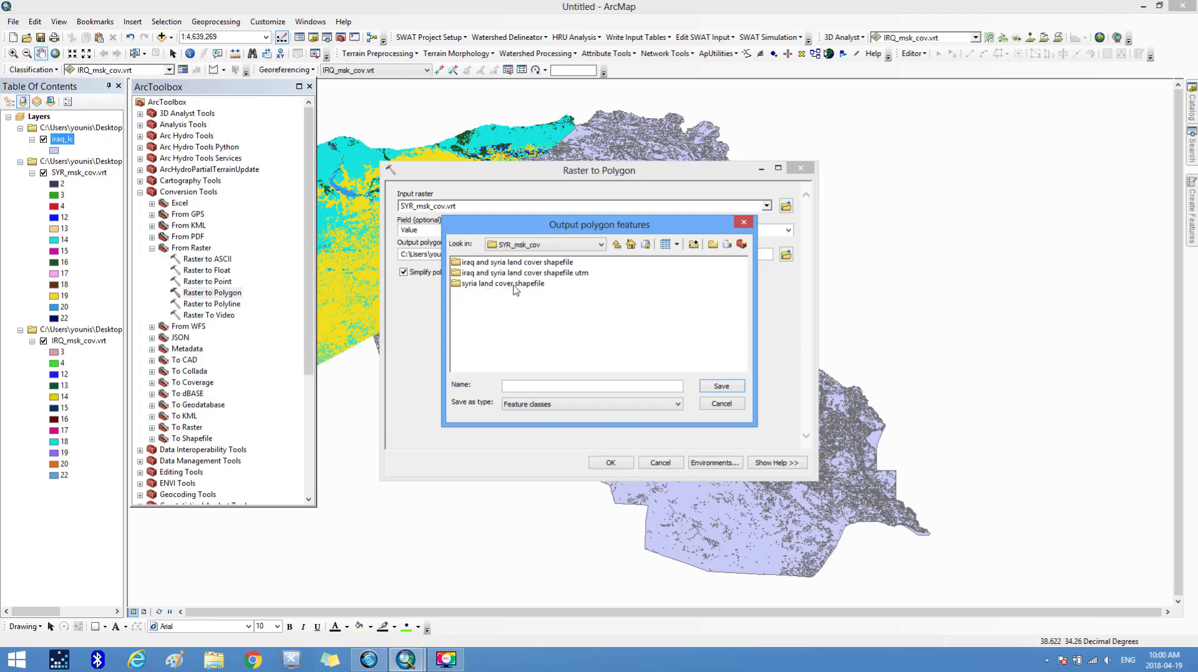
pyautogui.doubleClick(515, 284)
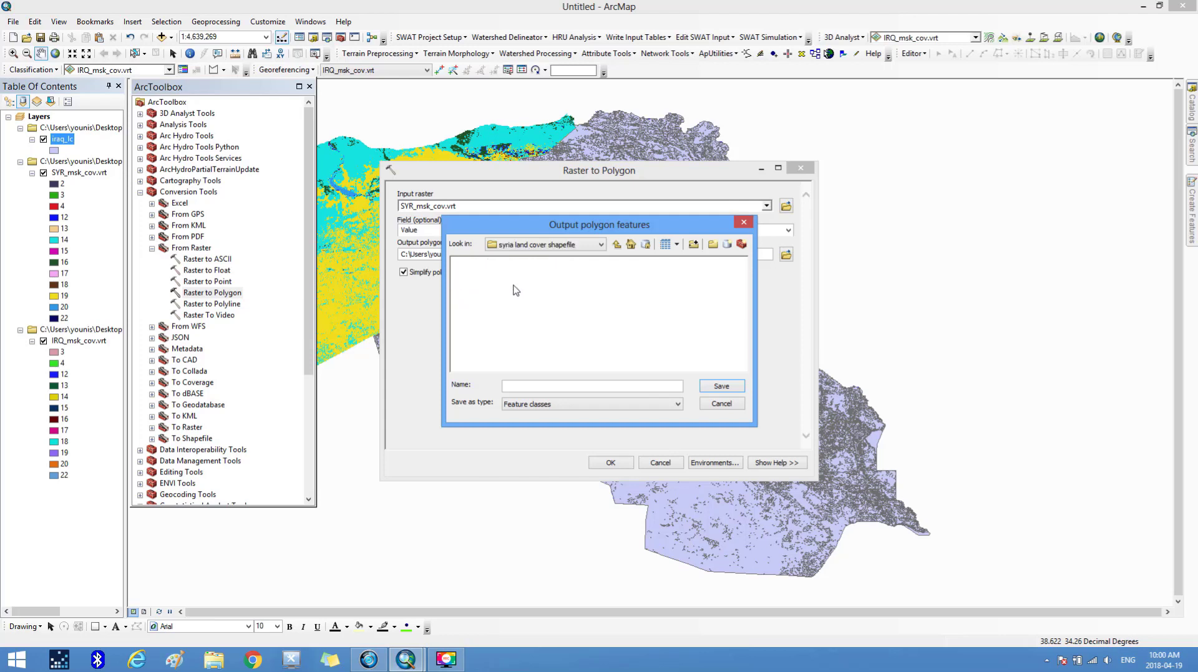
pyautogui.click(526, 388)
pyautogui.write('syria_lc')
pyautogui.click(723, 388)
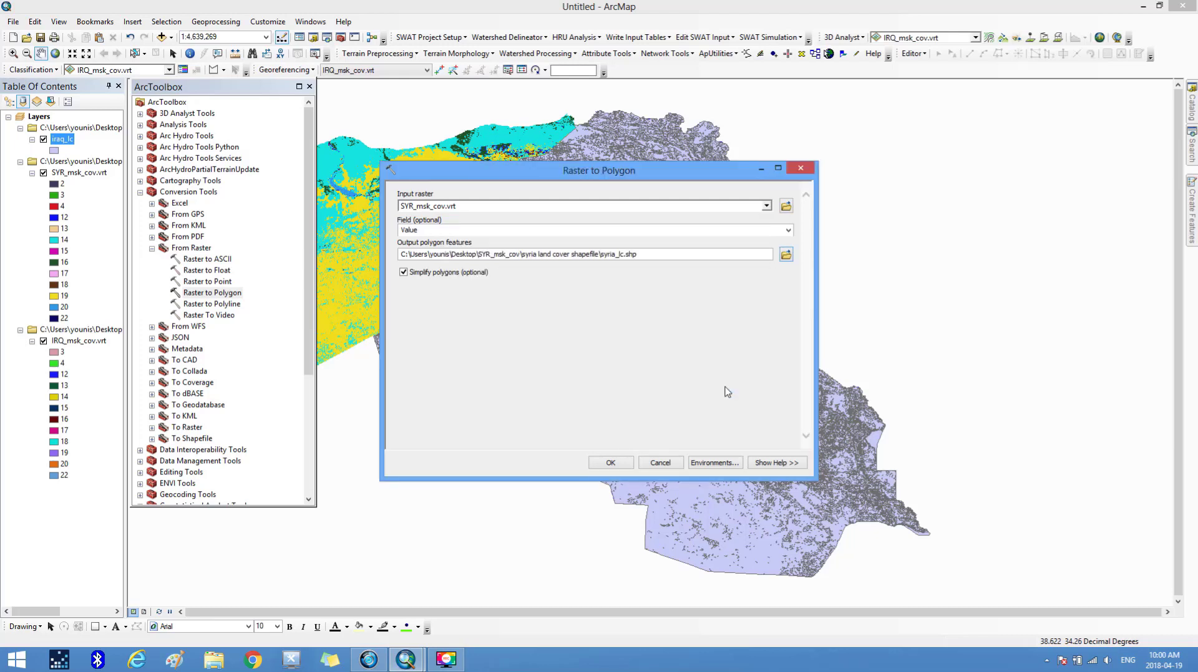
pyautogui.click(611, 463)
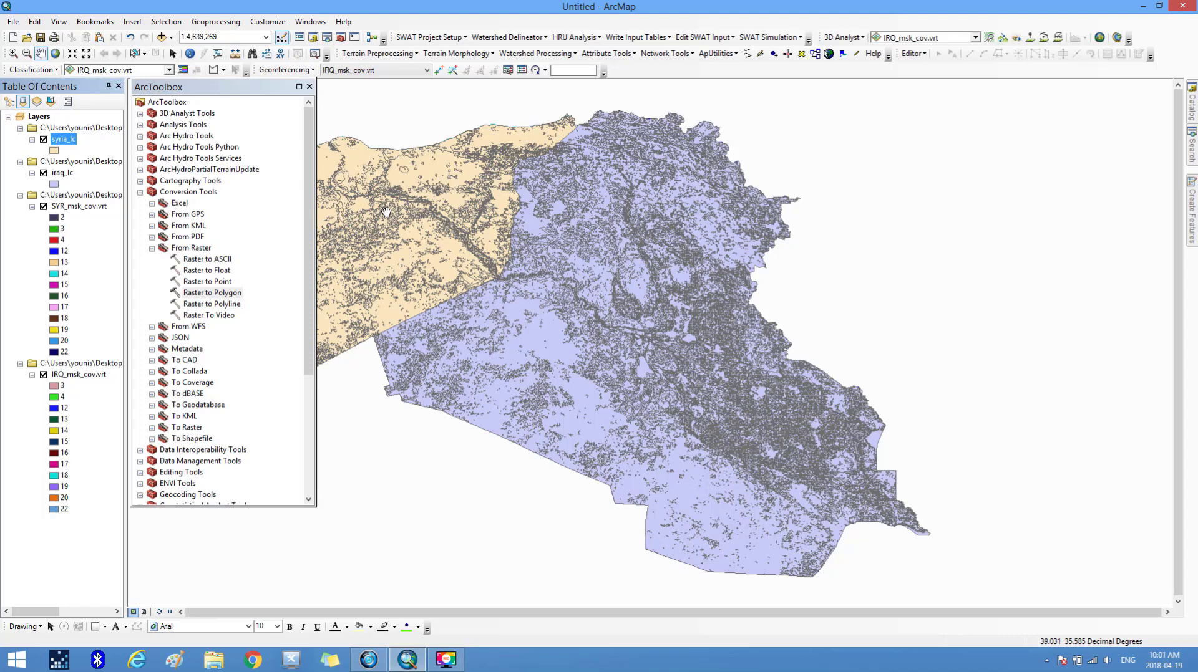
# Open the syria_lc layer's attribute table, examine its Shape and GRIDCODE fields, and close the table
pyautogui.rightClick(64, 142)
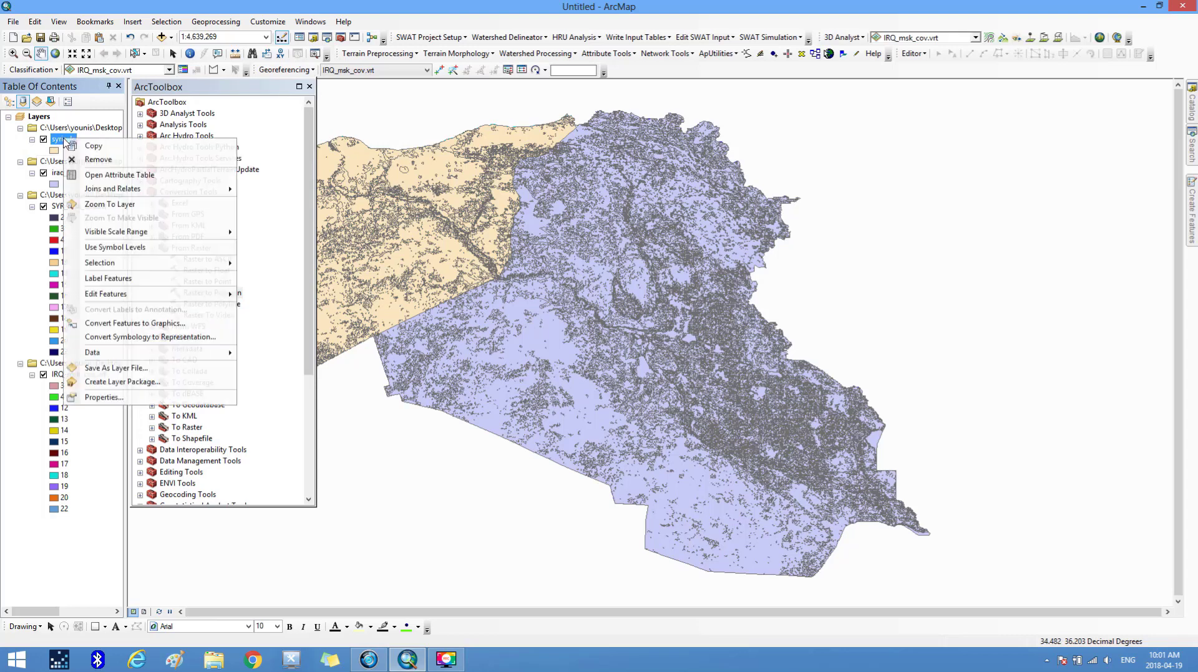
pyautogui.click(95, 175)
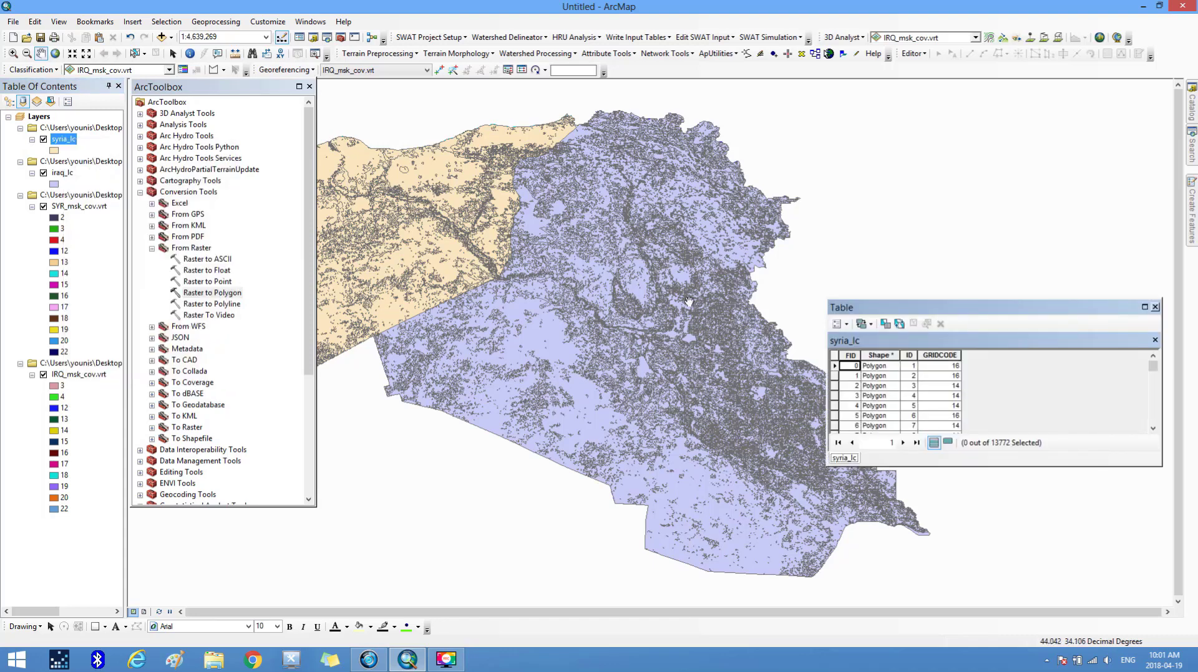
pyautogui.click(877, 355)
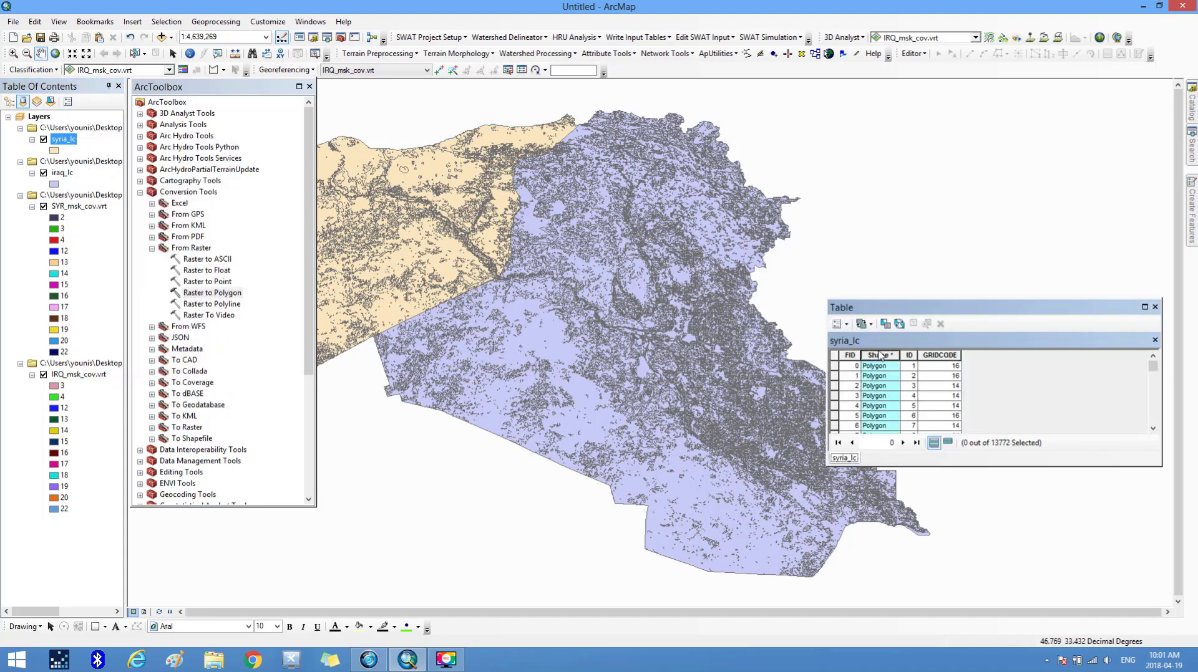
pyautogui.click(942, 355)
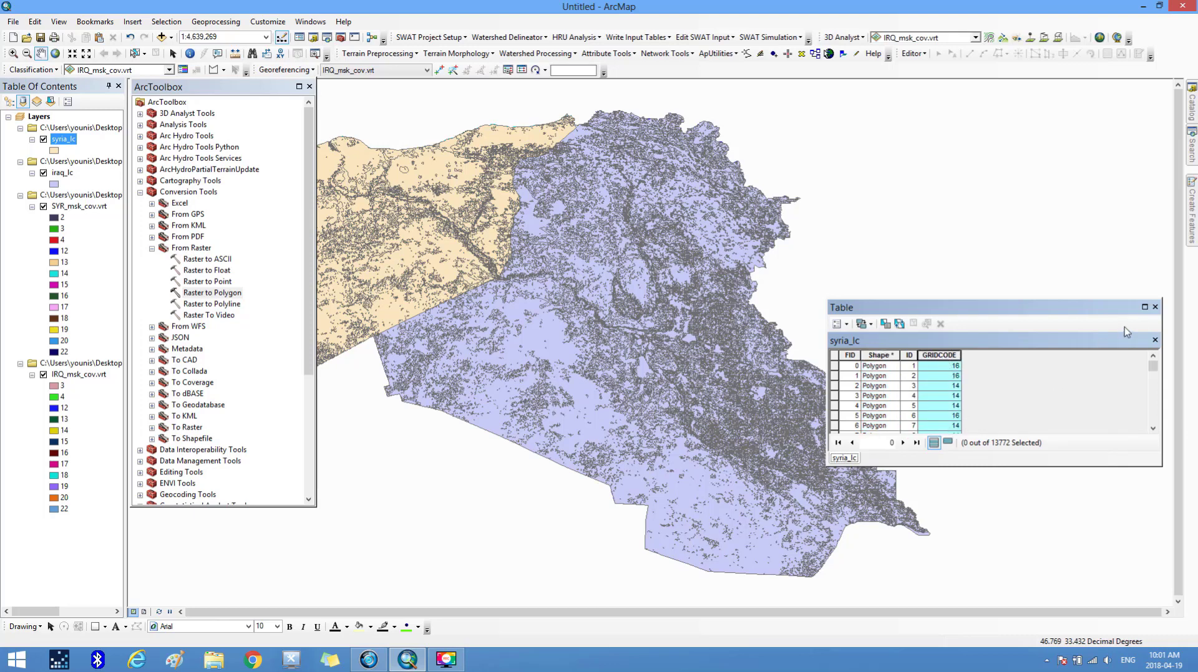
pyautogui.click(1156, 307)
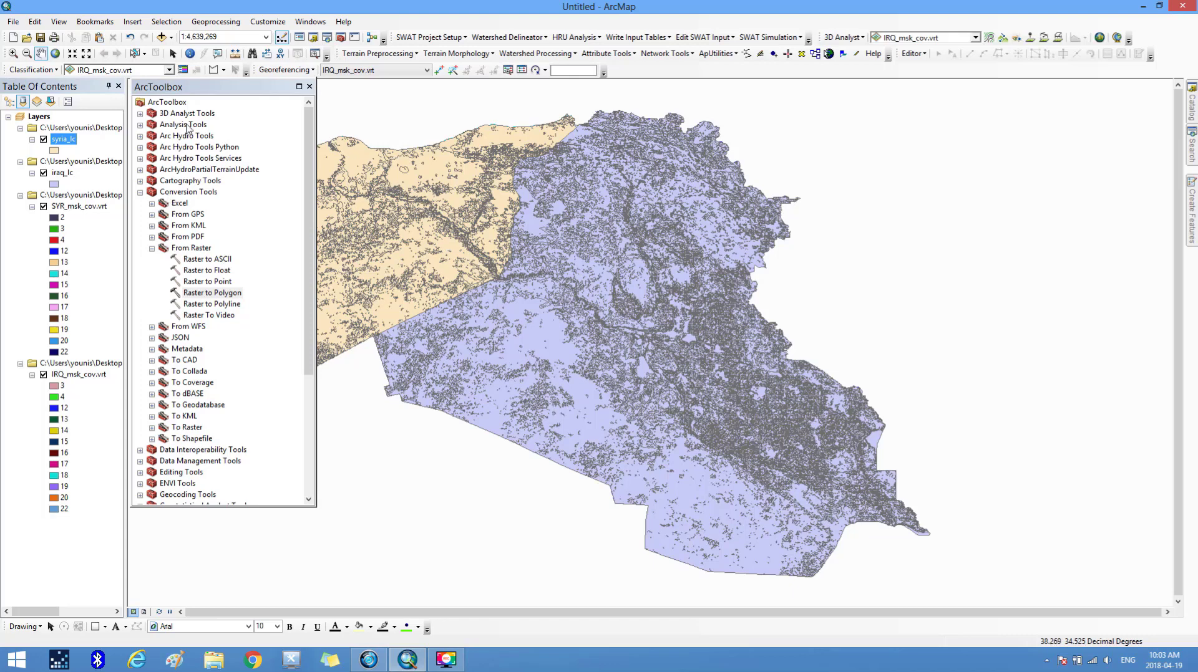
# Start the Union overlay analysis tool and add iraq_lc and syria_lc as its input features
pyautogui.click(152, 249)
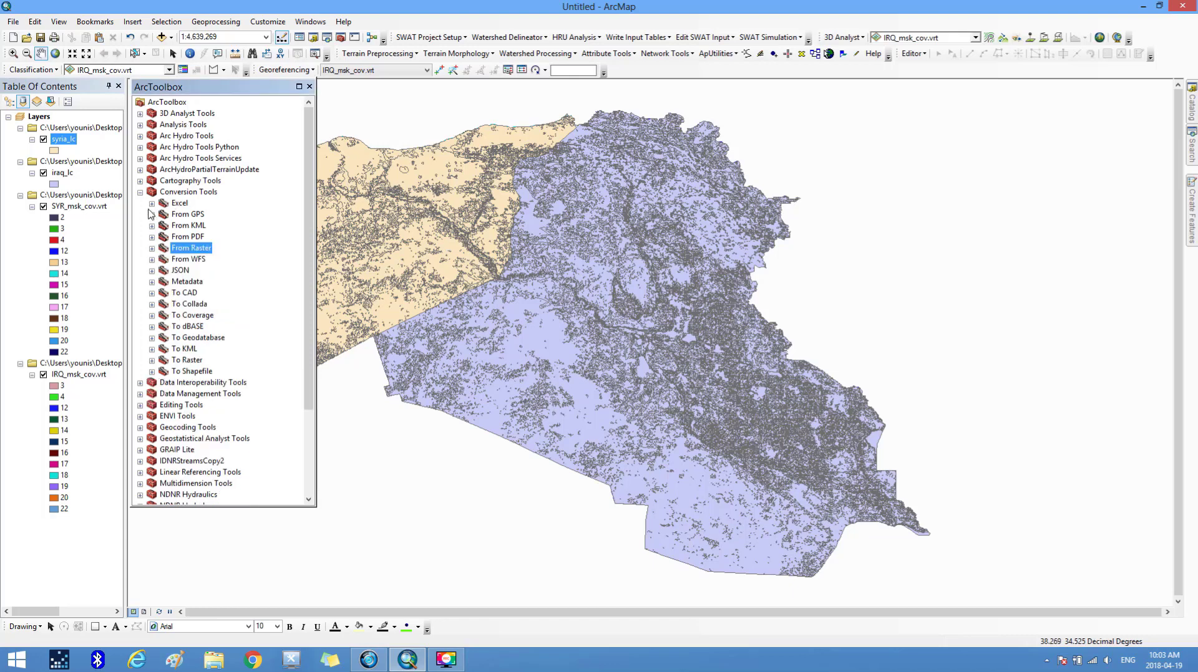
pyautogui.click(141, 193)
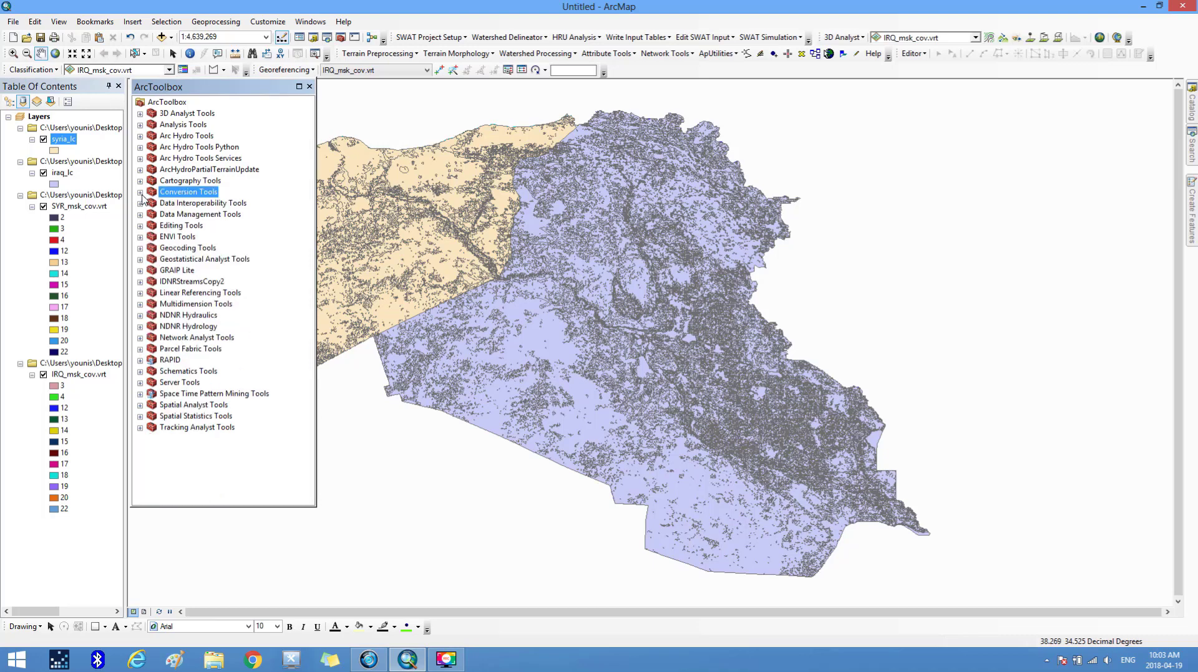
pyautogui.click(195, 127)
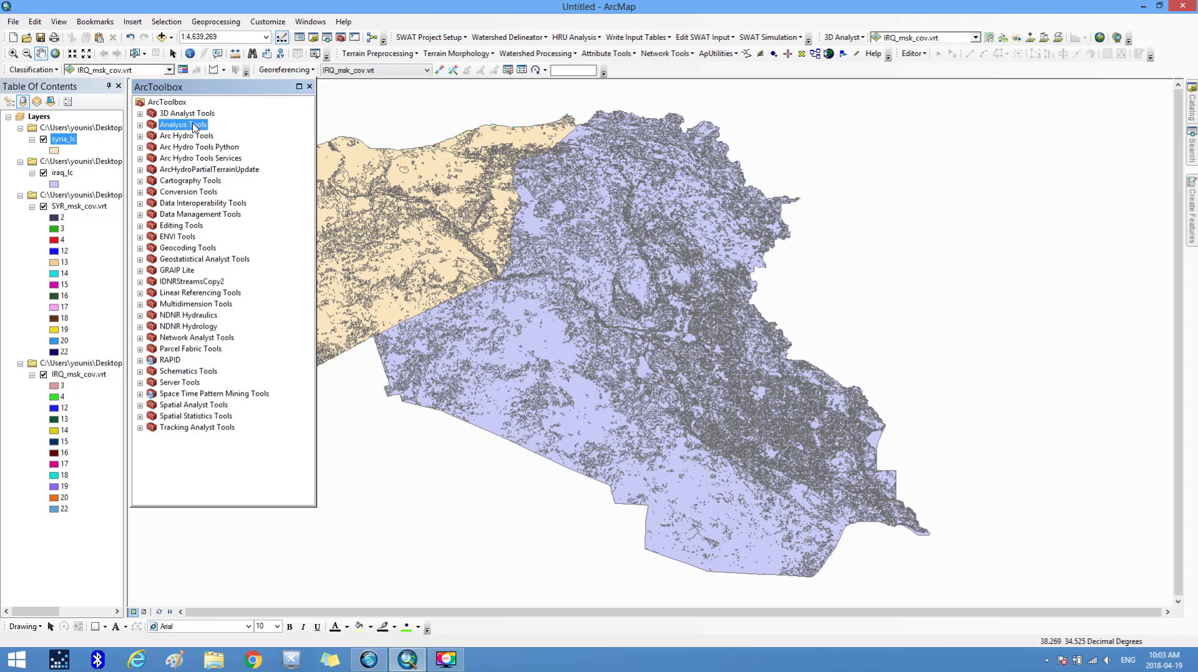
pyautogui.click(140, 127)
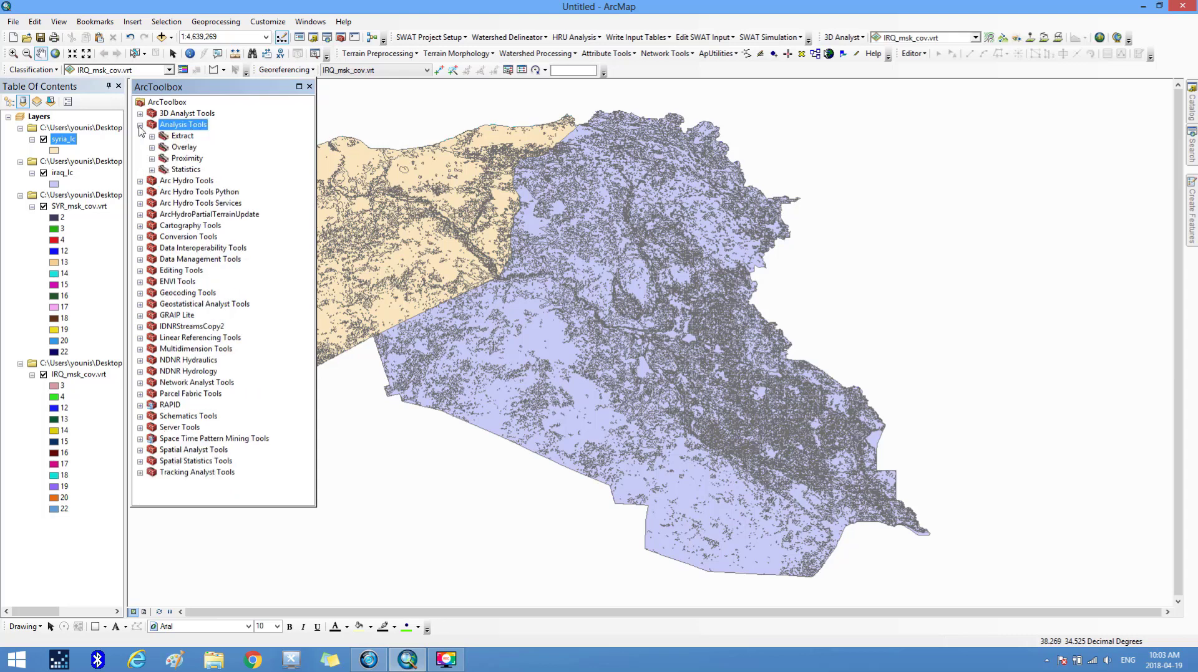
pyautogui.click(183, 148)
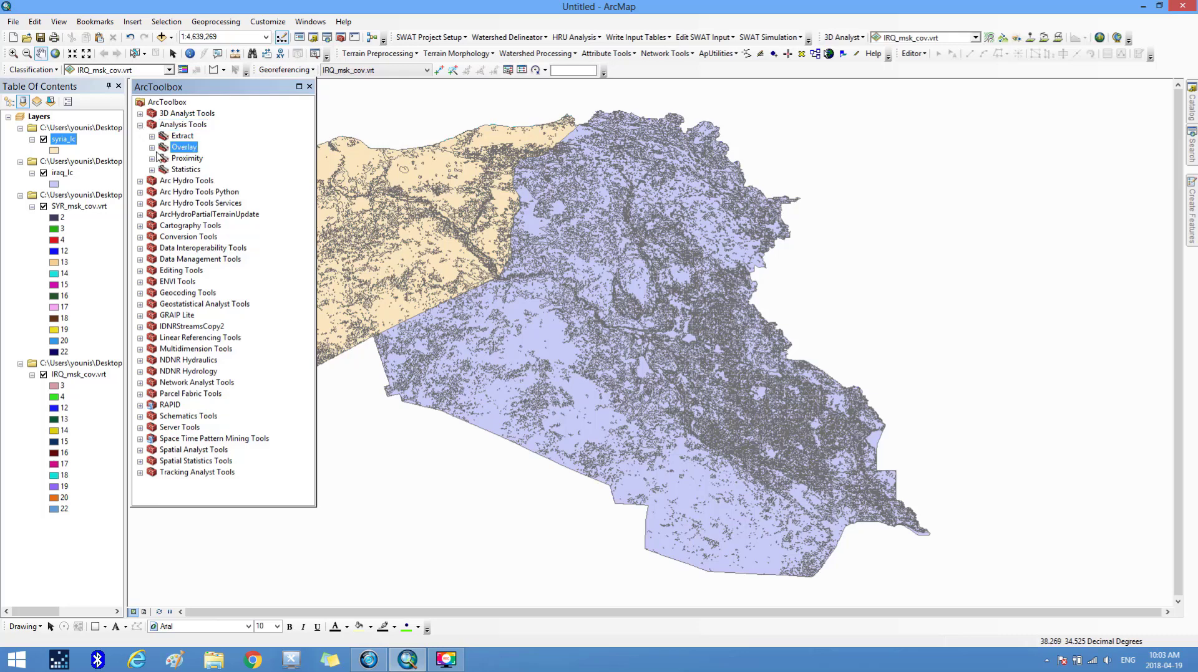
pyautogui.click(152, 148)
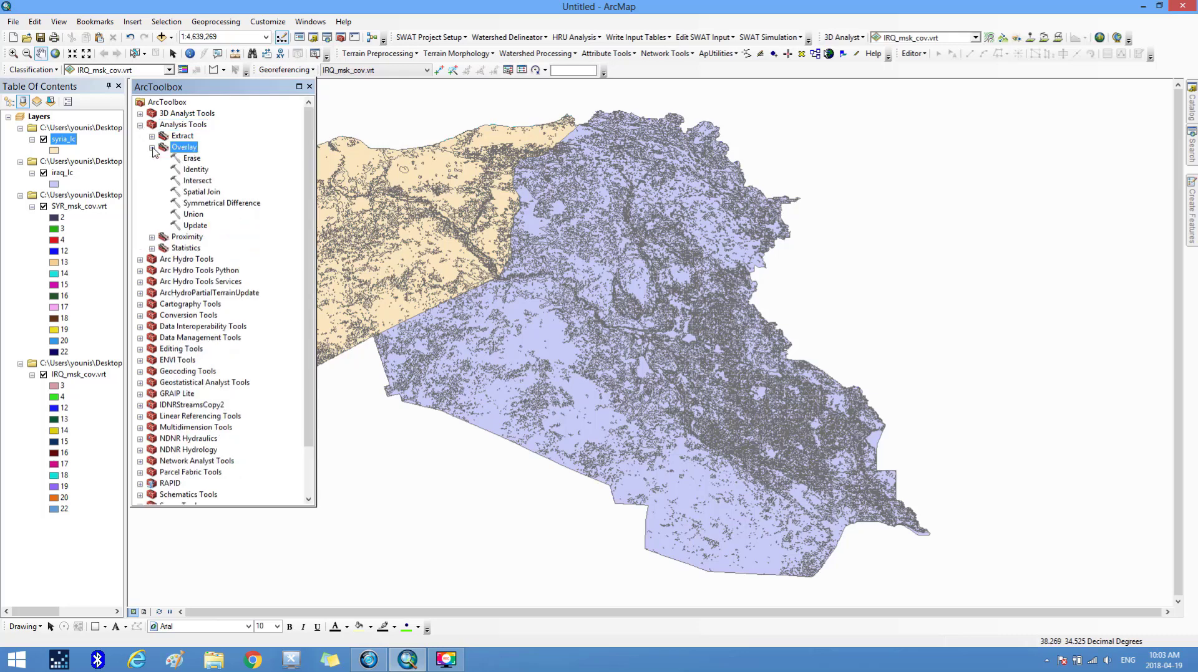
pyautogui.doubleClick(193, 216)
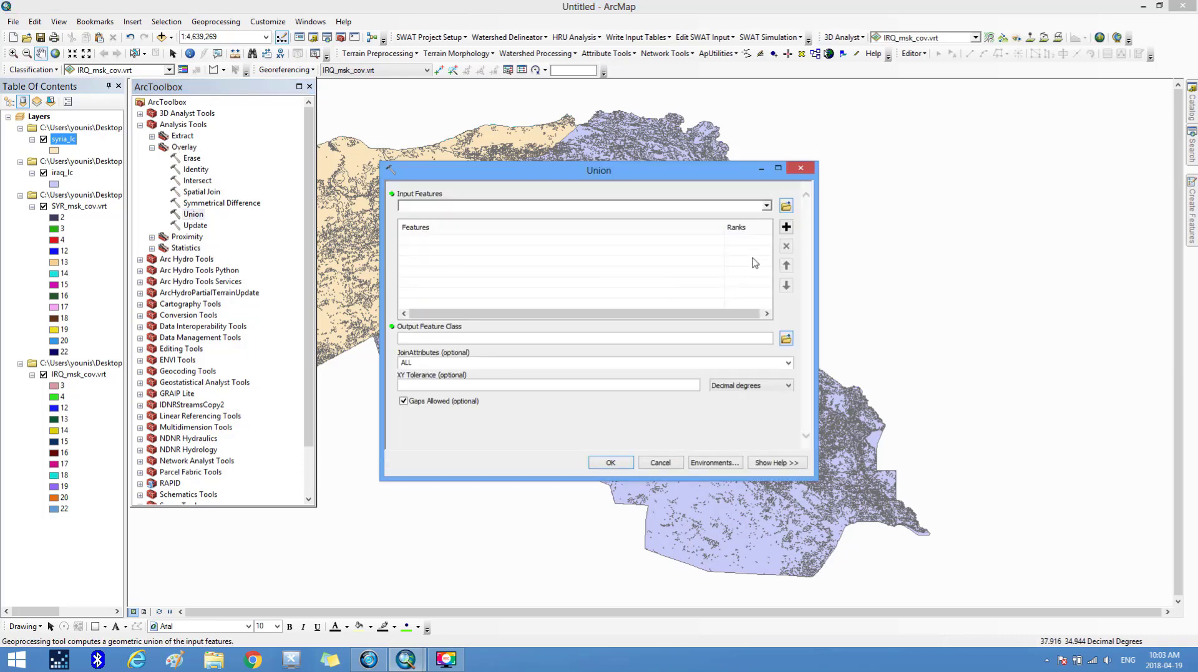
pyautogui.click(766, 207)
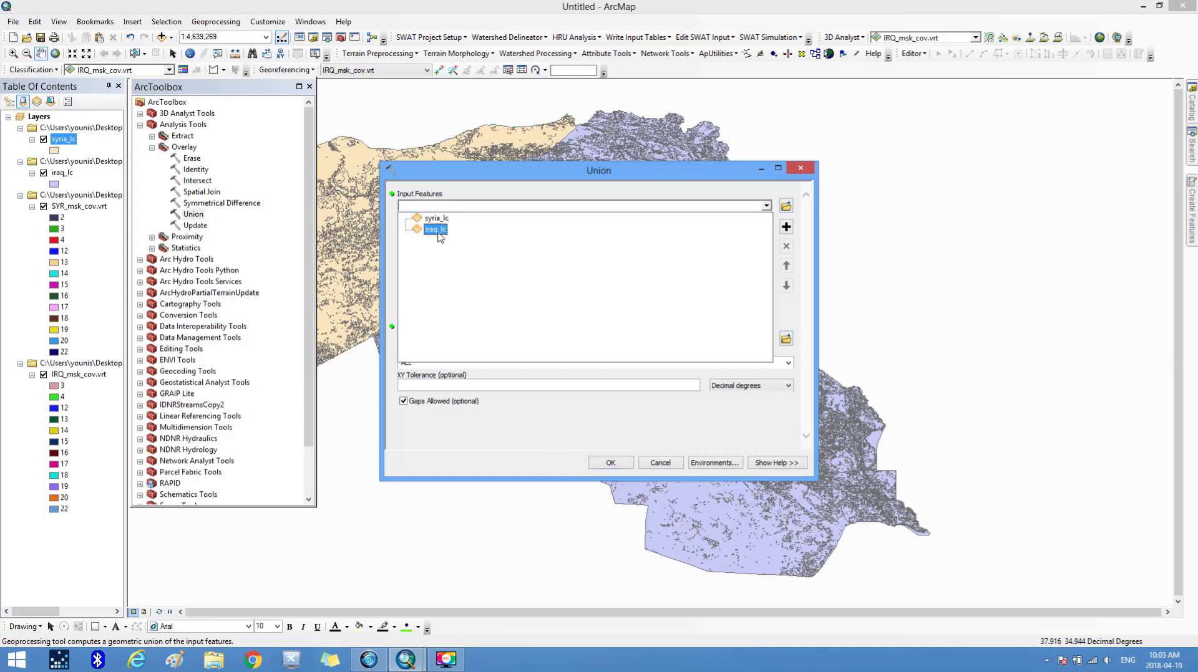
pyautogui.click(436, 229)
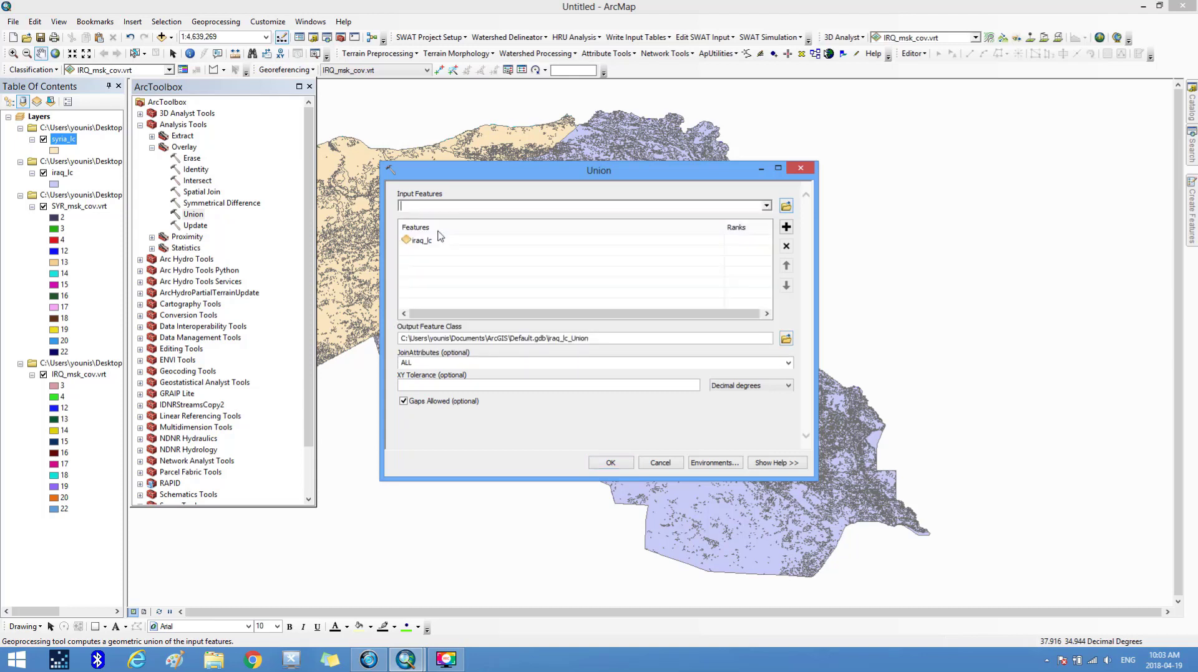
pyautogui.click(767, 206)
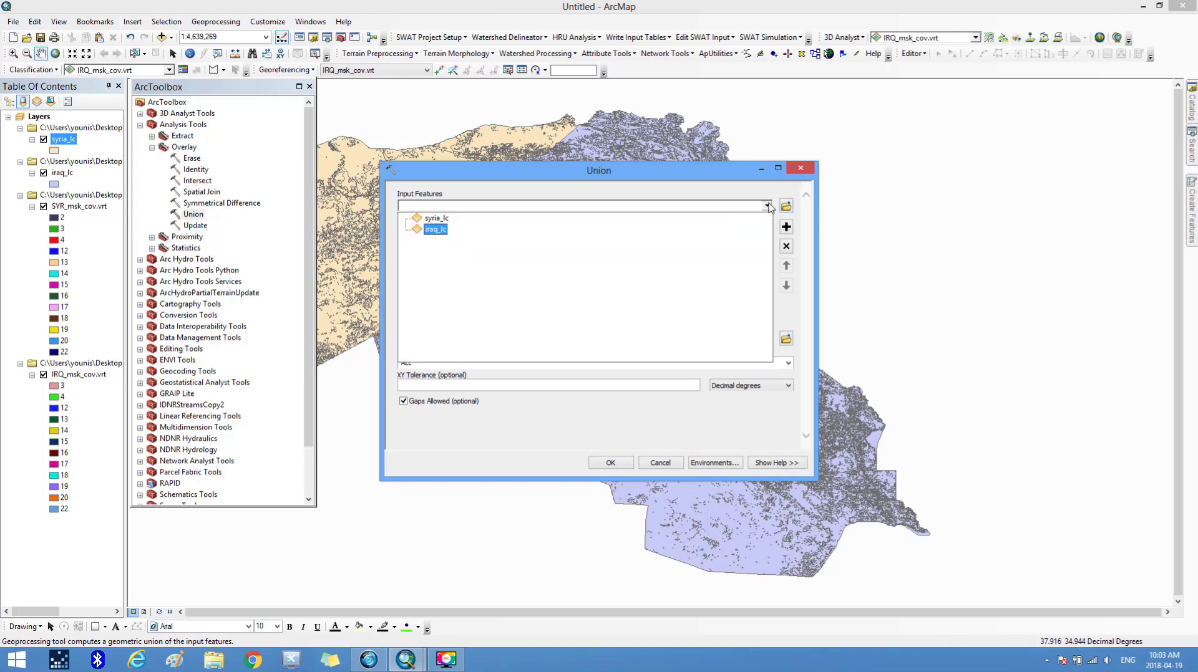
pyautogui.click(436, 218)
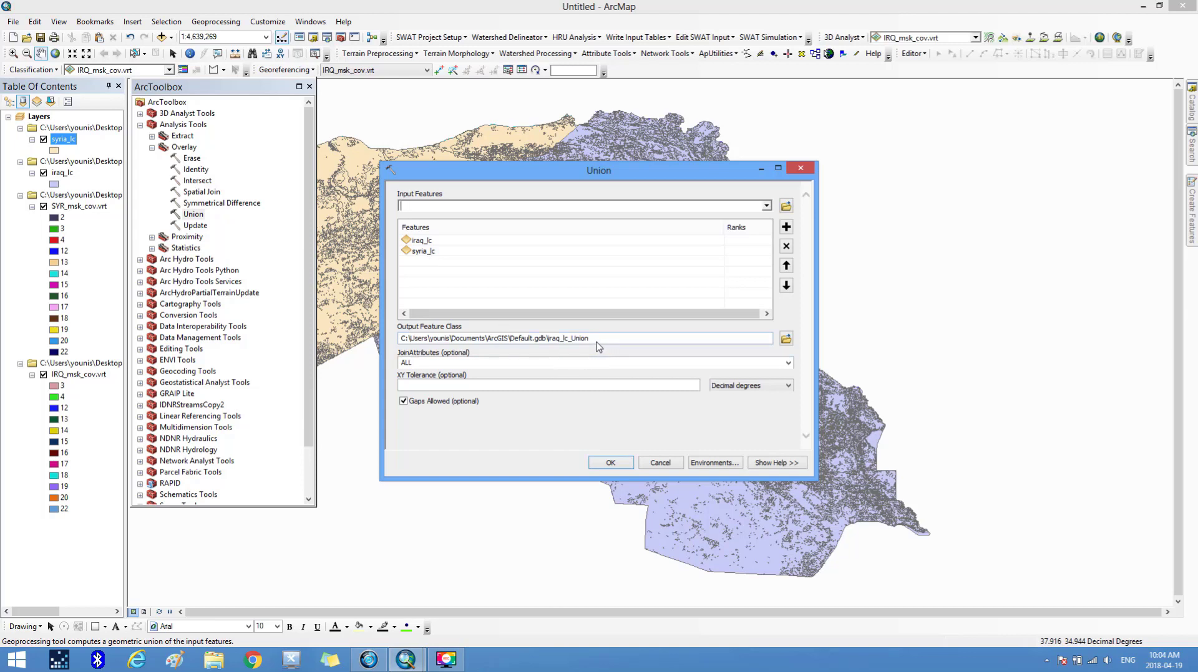
# Copy the default Union output name and browse the output location to IRQ_msk_cov's "iraq and syria land cover shapefile" folder
pyautogui.moveTo(589, 339); pyautogui.dragTo(549, 370)
pyautogui.hotkey('ctrl', 'c')
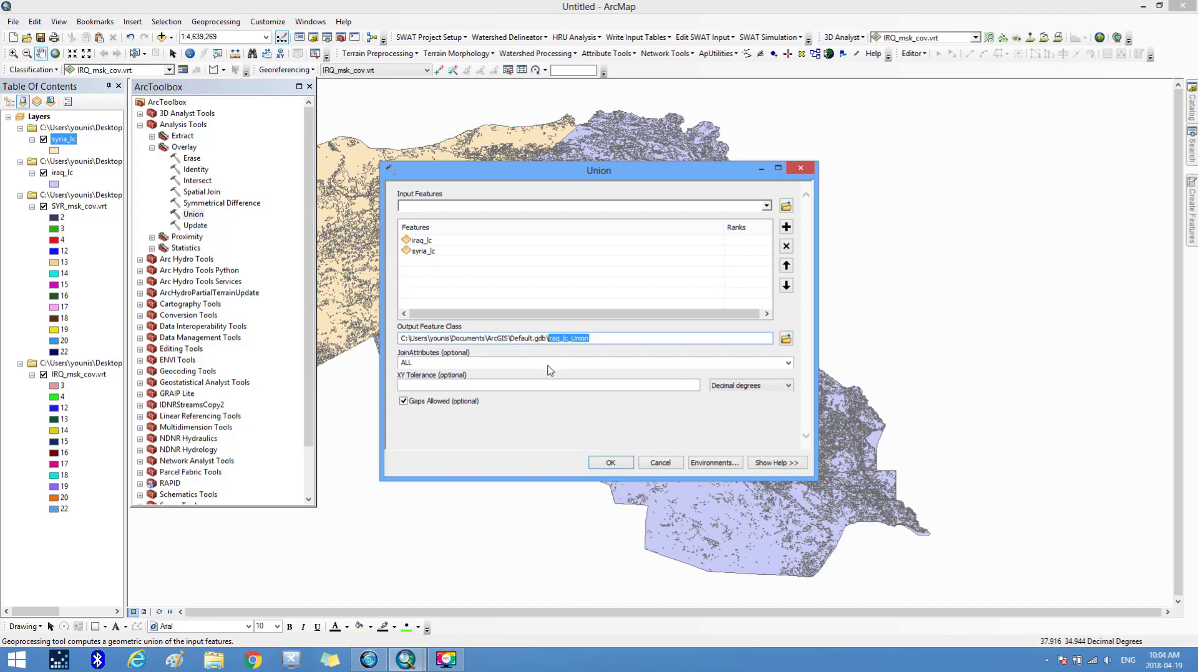
pyautogui.click(787, 338)
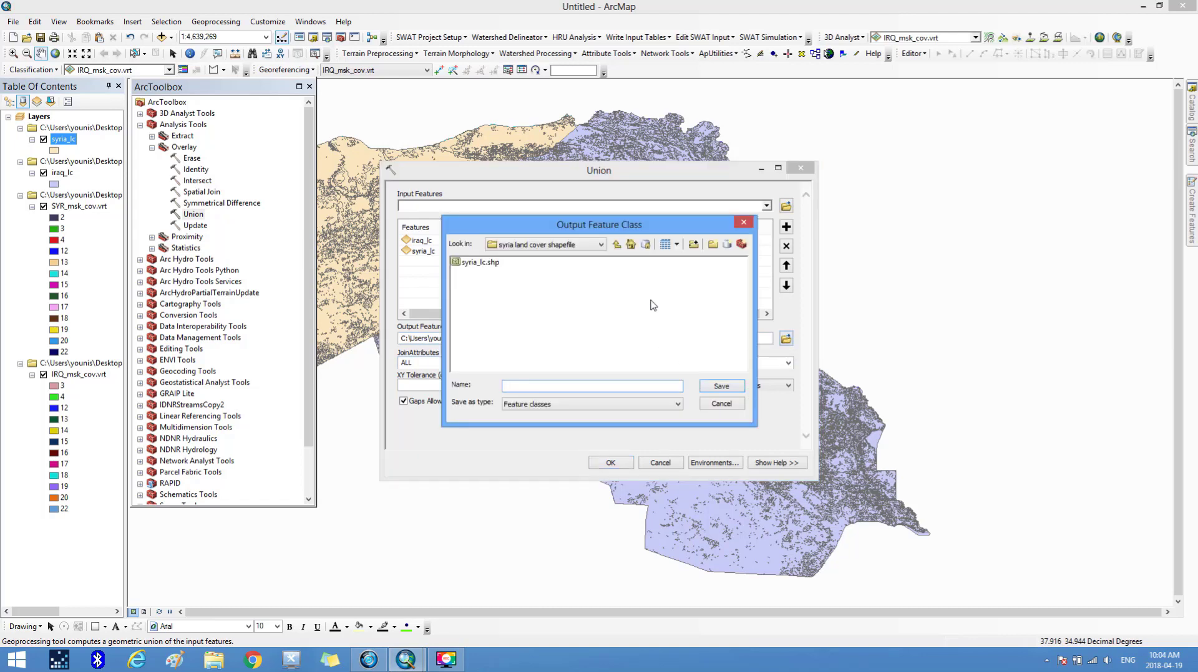
pyautogui.click(617, 245)
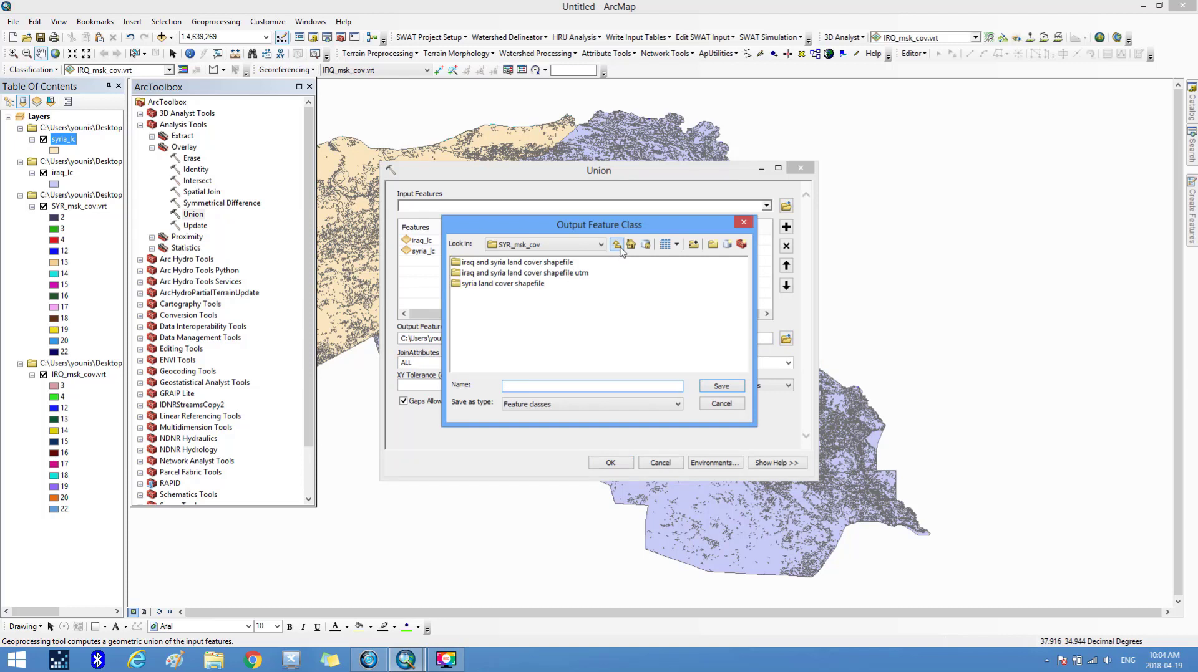
pyautogui.click(618, 245)
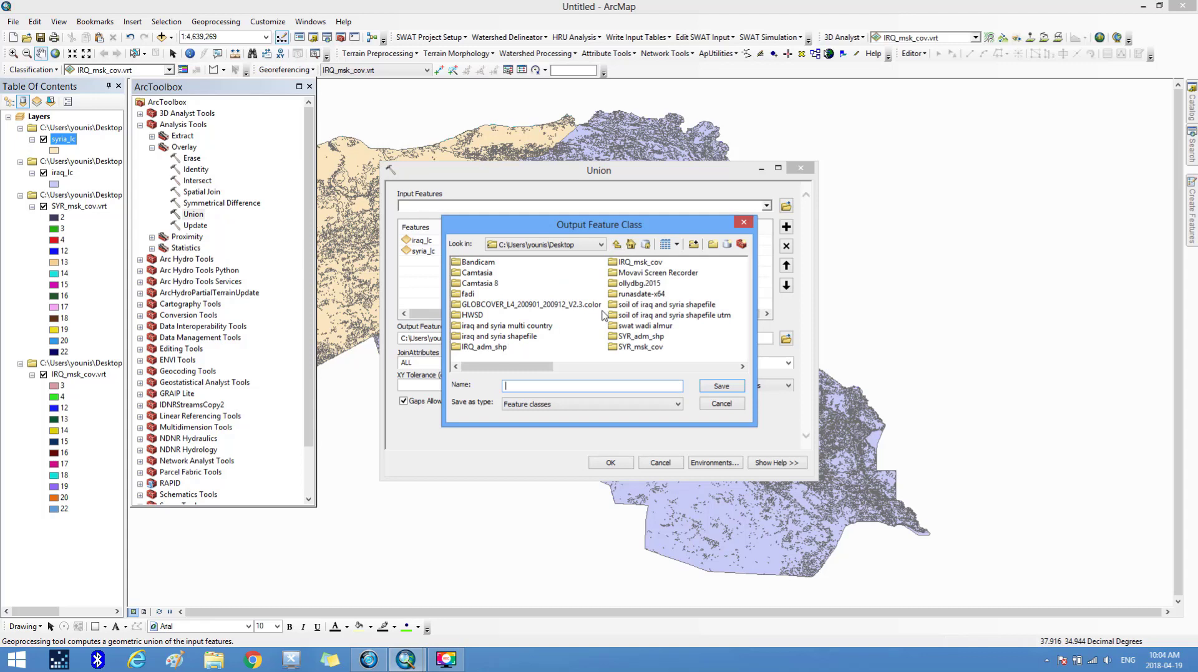
pyautogui.doubleClick(646, 265)
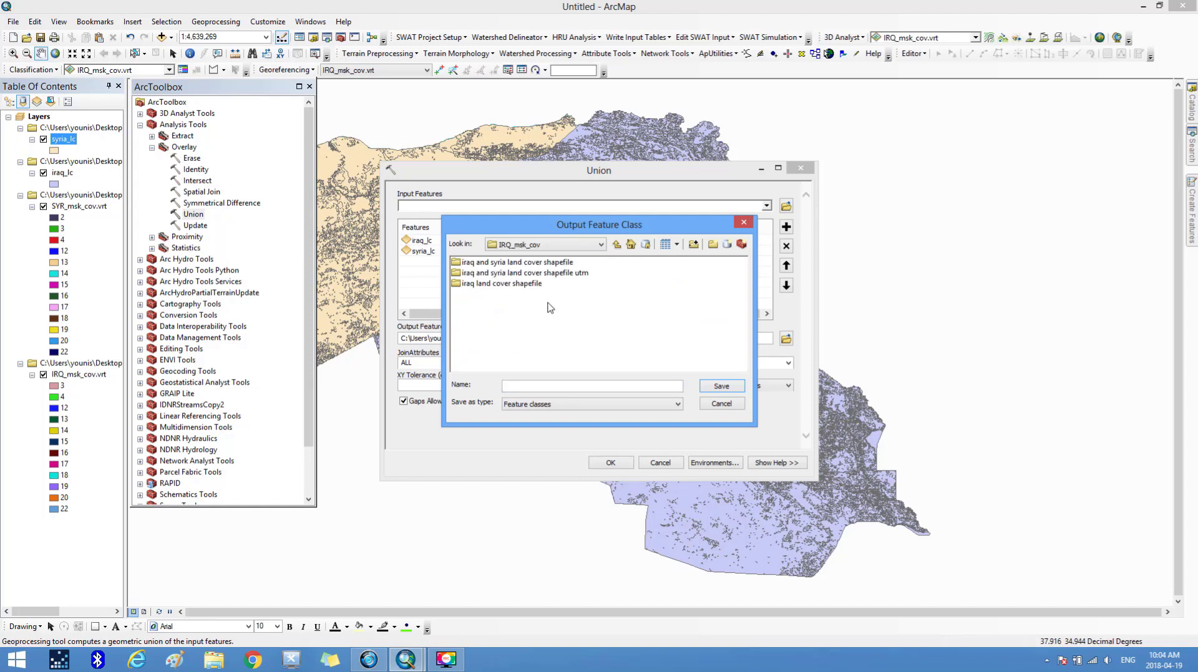
pyautogui.doubleClick(515, 264)
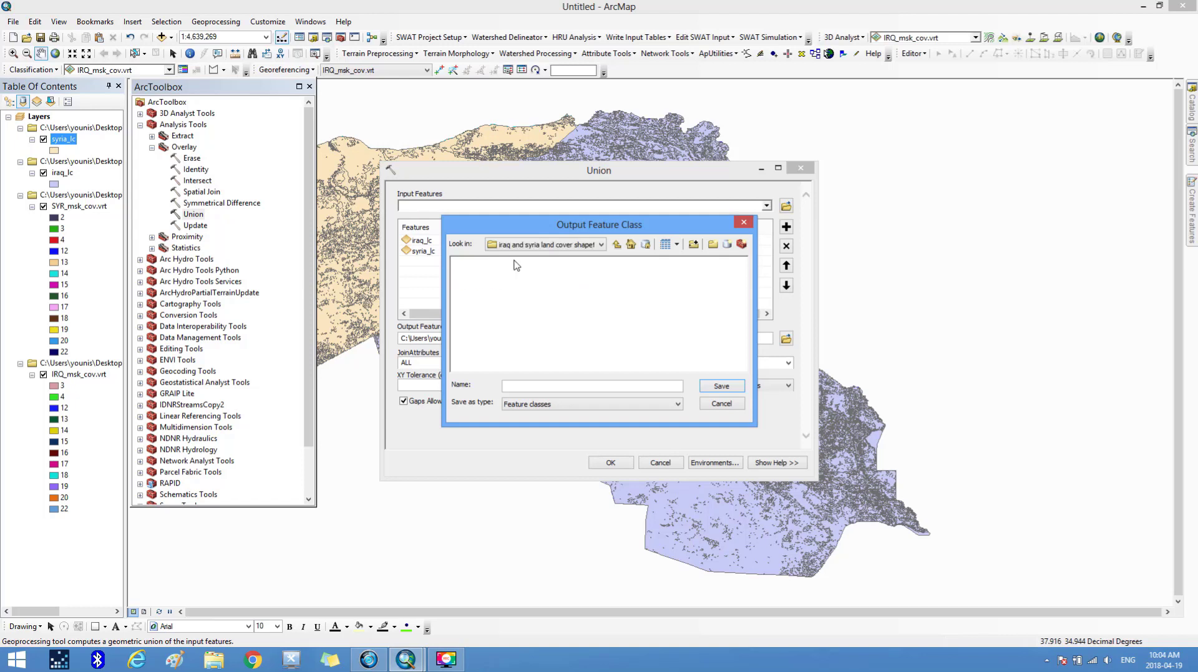
# Save the output feature class as is_lc_Union and run the Union
pyautogui.click(515, 384)
pyautogui.hotkey('ctrl', 'v')
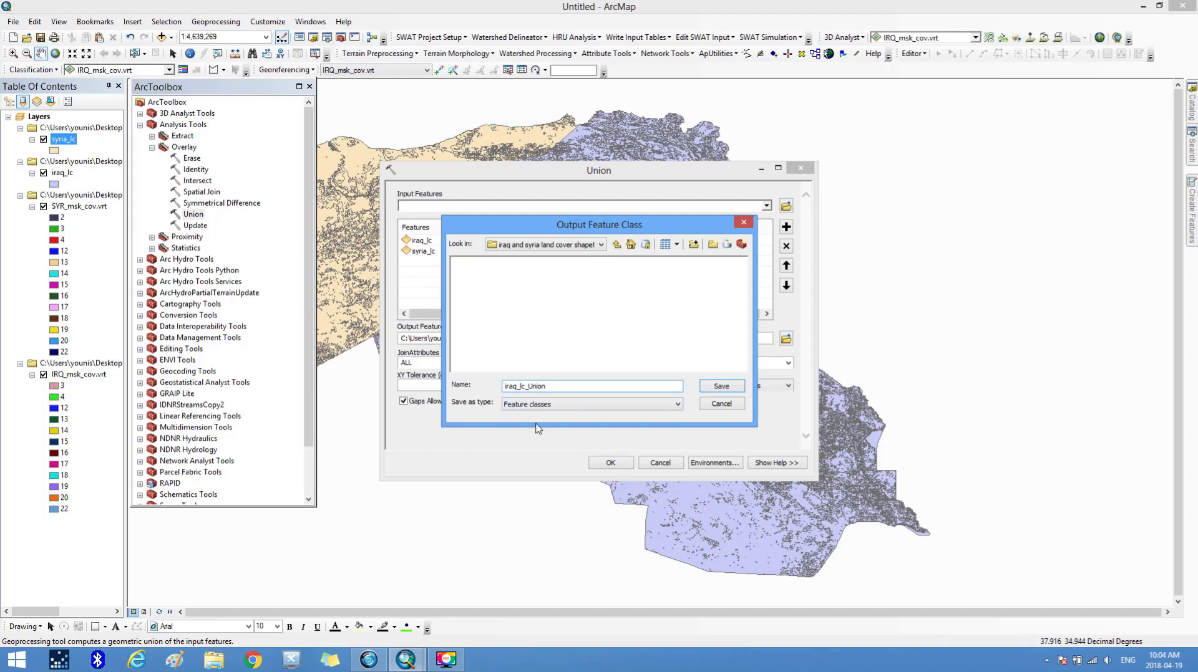
pyautogui.press('BackSpace')
pyautogui.press('BackSpace')
pyautogui.press('BackSpace')
pyautogui.write('s')
pyautogui.click(738, 390)
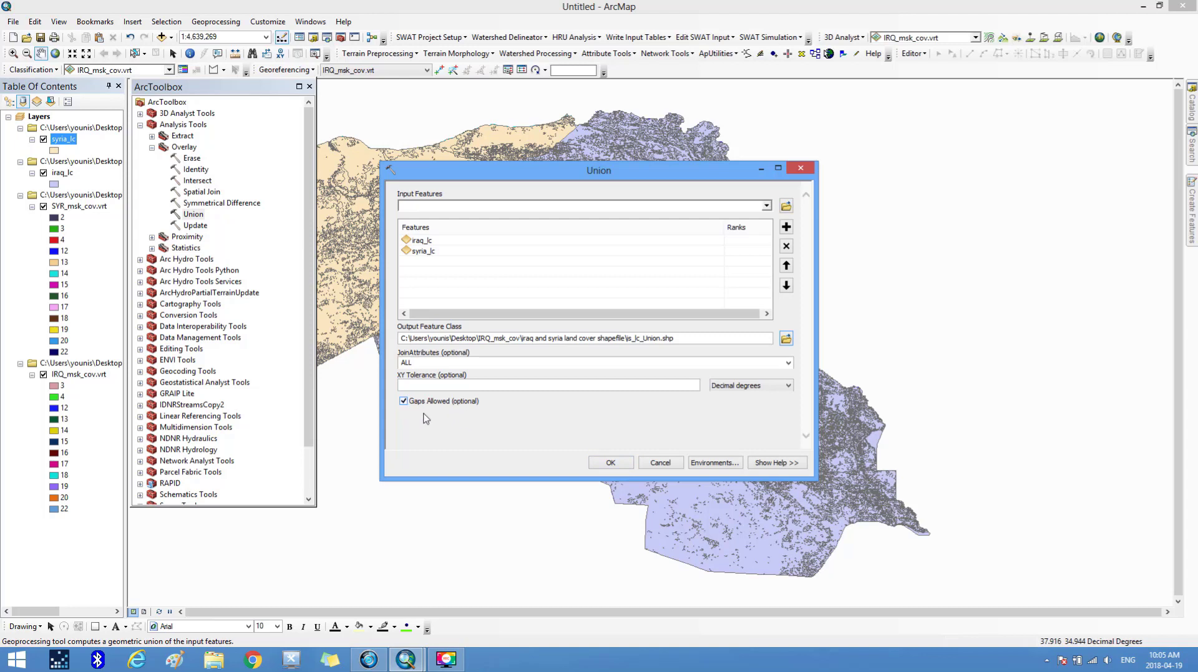
pyautogui.click(610, 462)
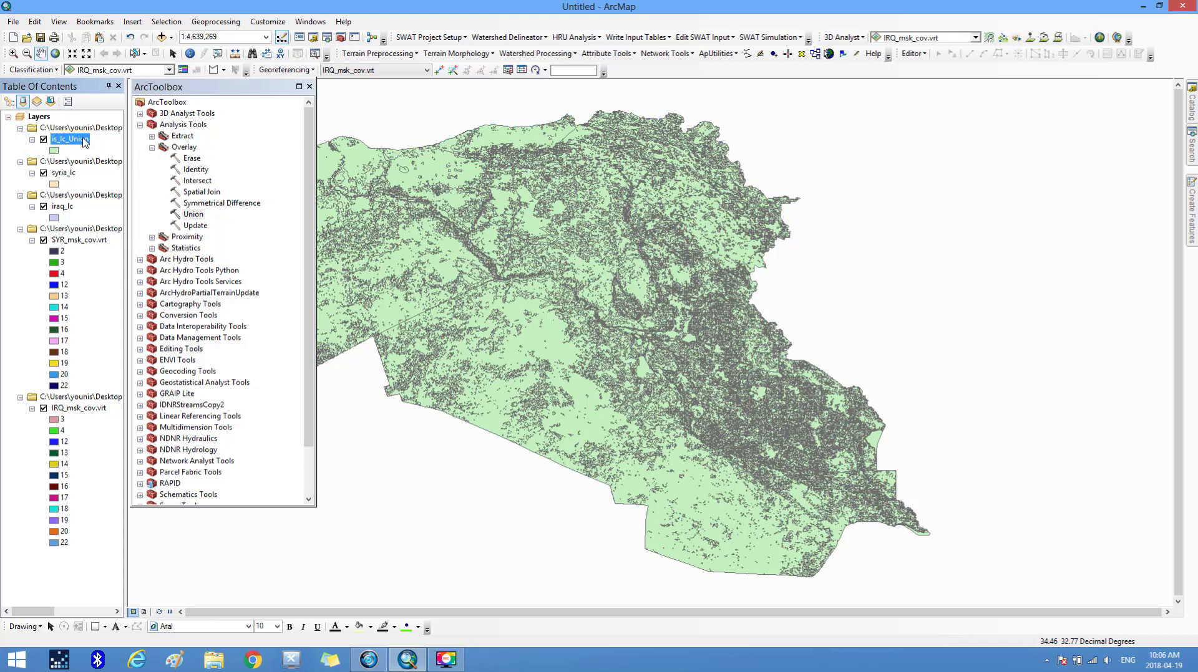
# Open the is_lc_Union attribute table and highlight the GRIDCODE and GRIDCODE_1 fields for comparison
pyautogui.rightClick(83, 139)
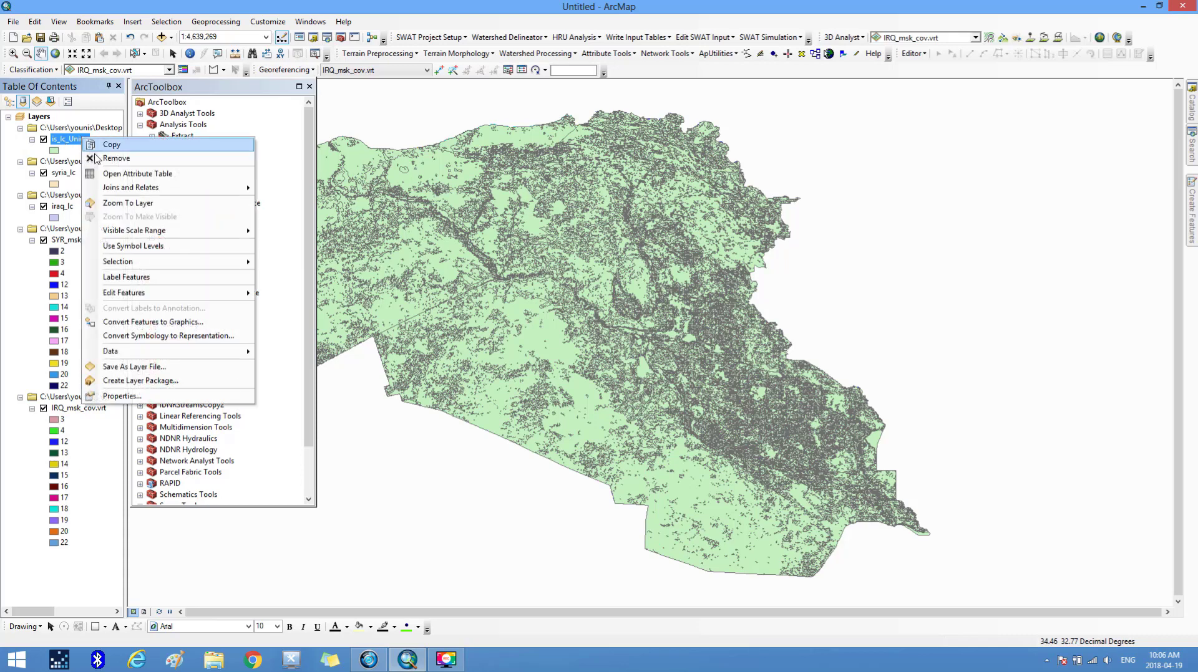
pyautogui.click(109, 174)
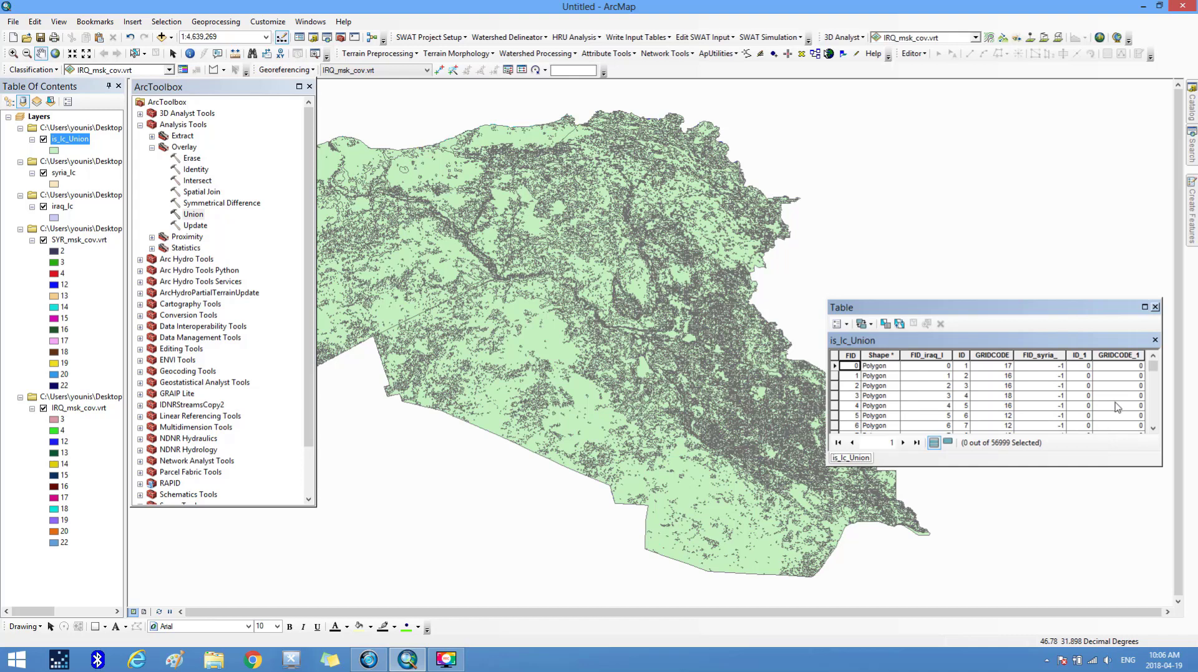
pyautogui.click(1004, 356)
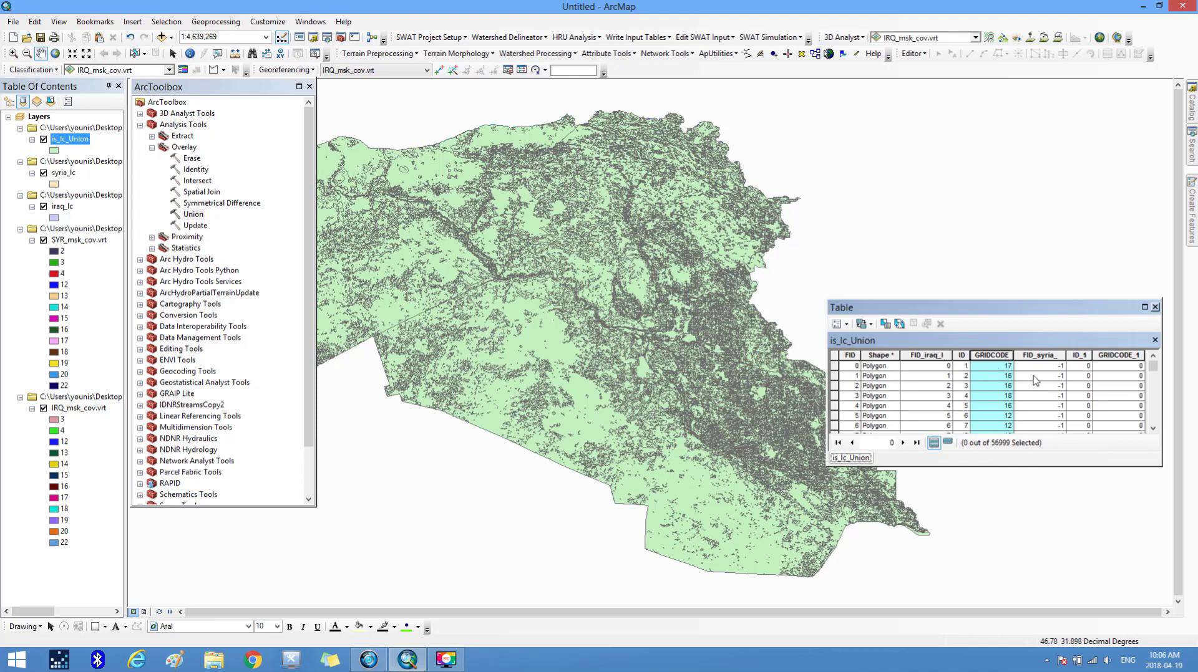
pyautogui.click(1114, 355)
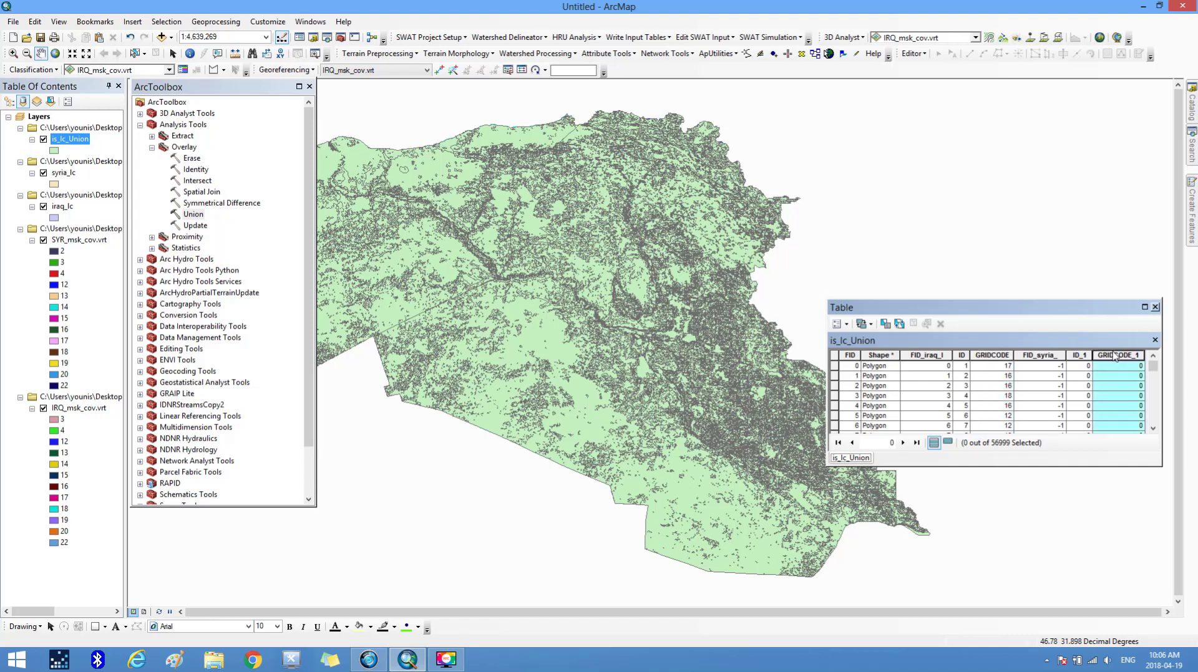
pyautogui.click(990, 355)
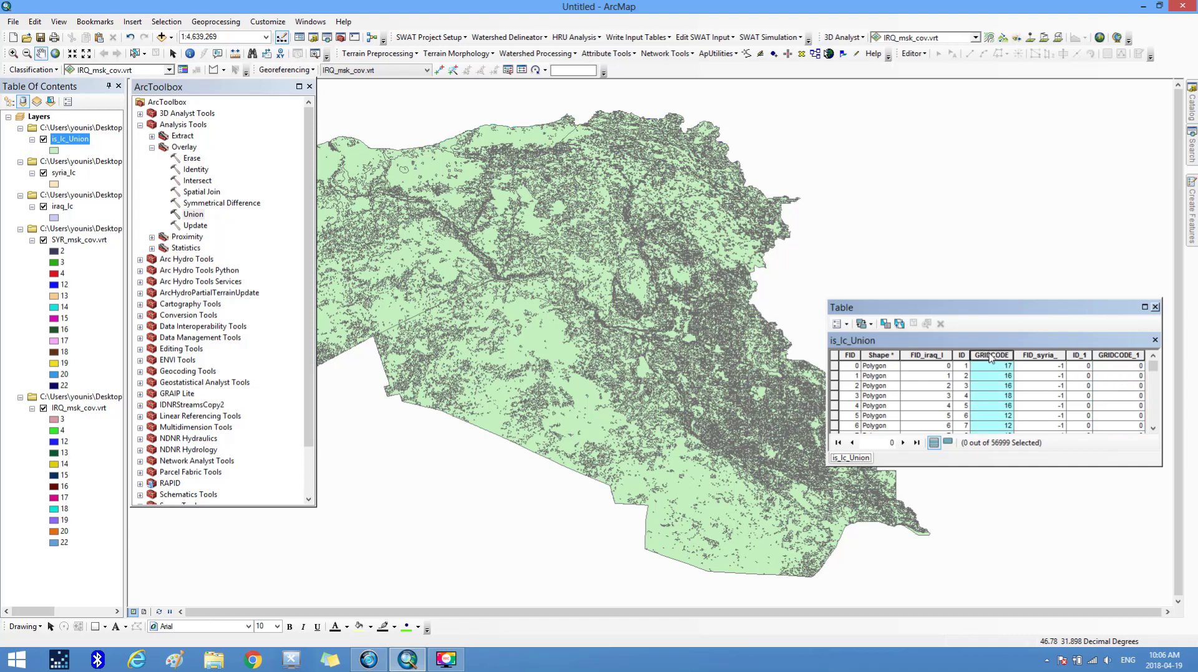
pyautogui.keyDown('ctrl'); pyautogui.click(1135, 356); pyautogui.keyUp('ctrl')
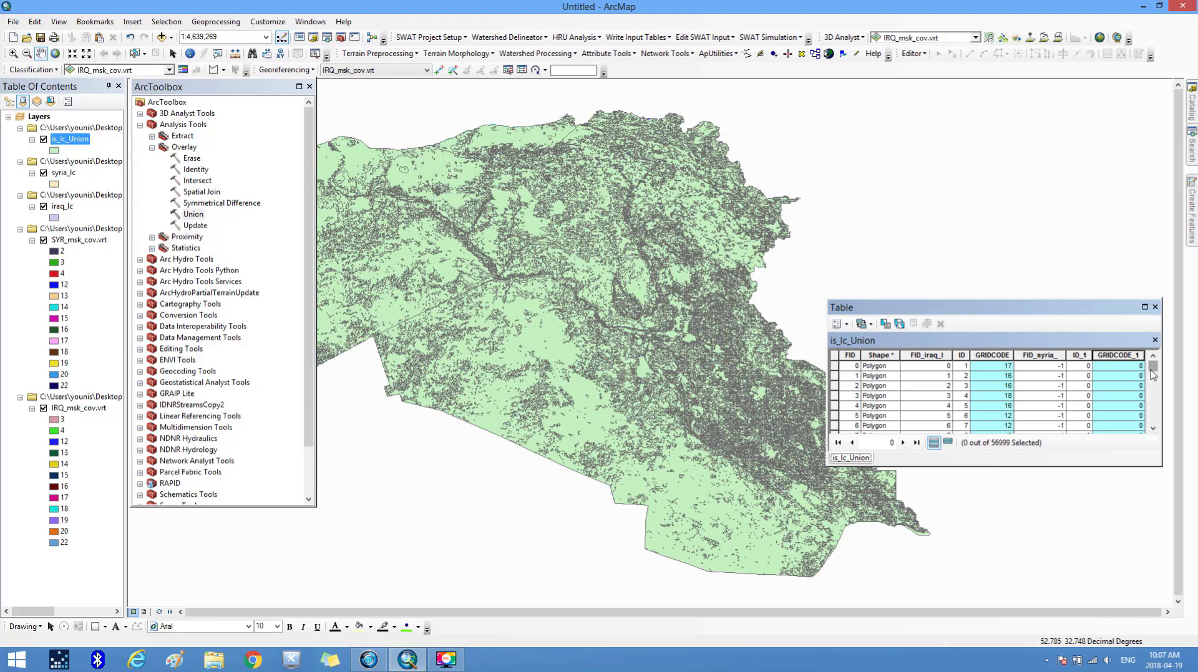
# Examine how GRIDCODE and GRIDCODE_1 values change between the Iraq and Syria records in the enlarged table, then restore its size
pyautogui.moveTo(1152, 367); pyautogui.dragTo(1158, 425)
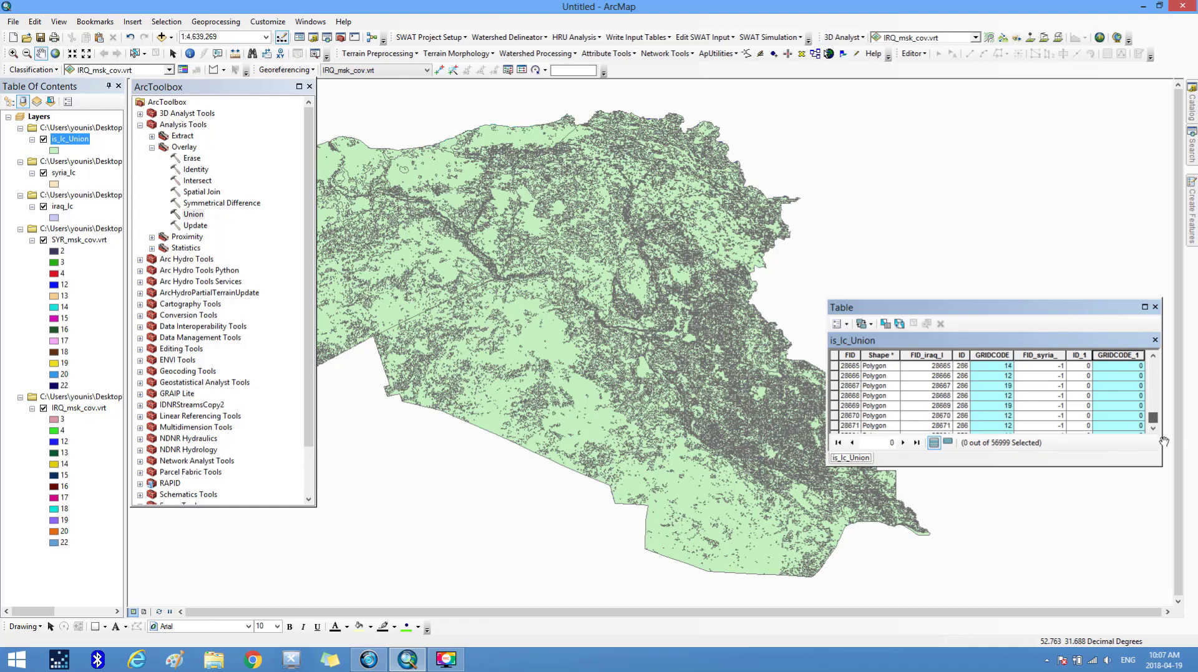
pyautogui.scroll(2, 1151, 408)
pyautogui.moveTo(1152, 413); pyautogui.dragTo(1163, 436)
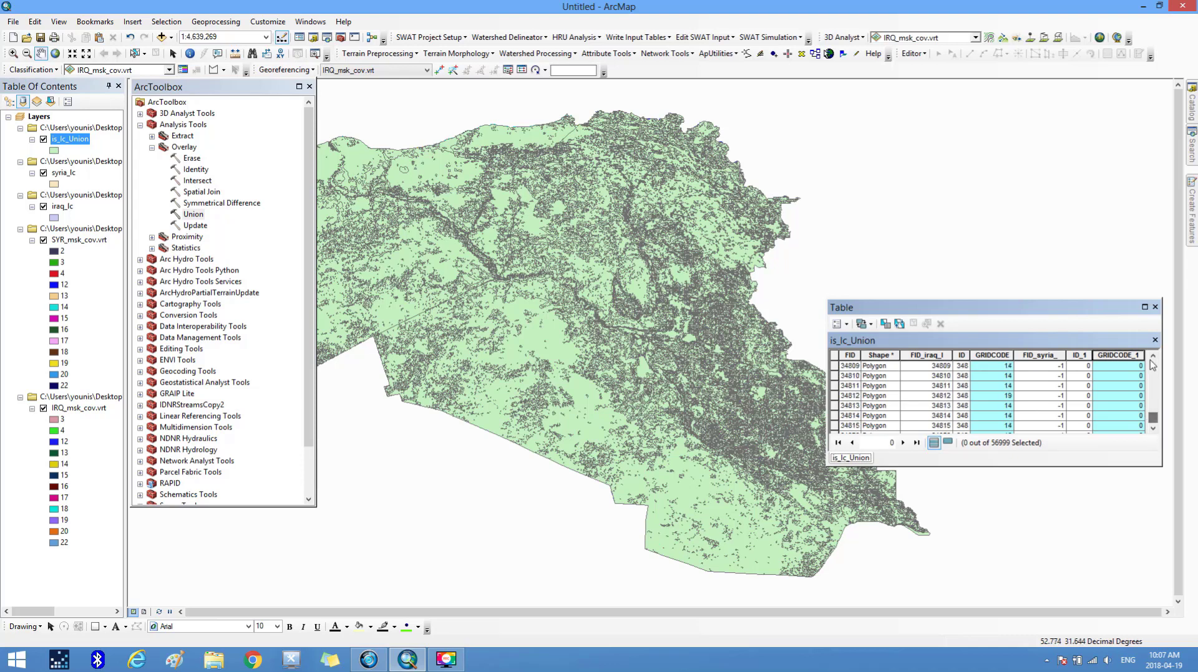
pyautogui.click(1144, 306)
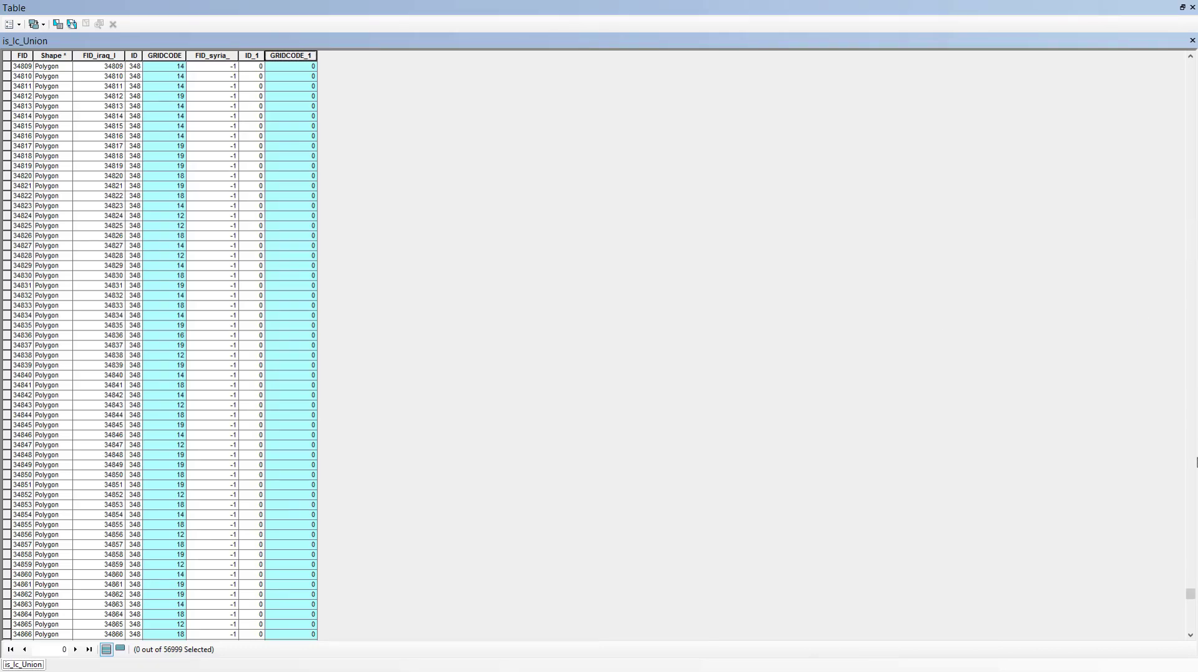
pyautogui.moveTo(1194, 596); pyautogui.dragTo(1197, 649)
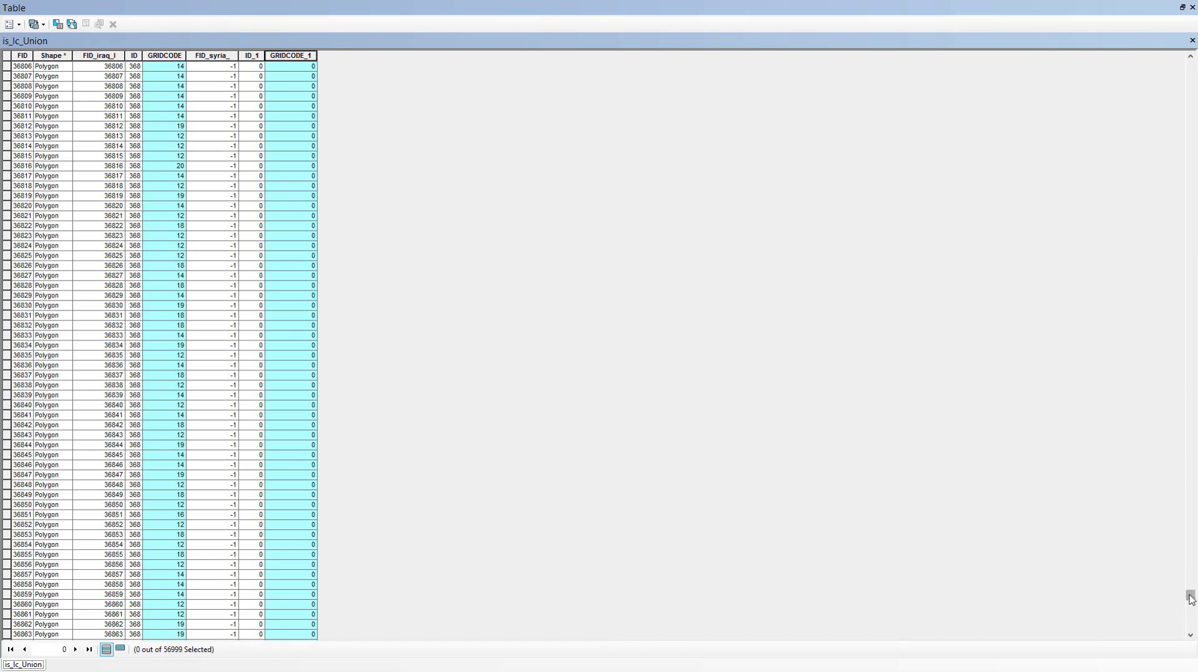
pyautogui.moveTo(1193, 597); pyautogui.dragTo(1192, 618)
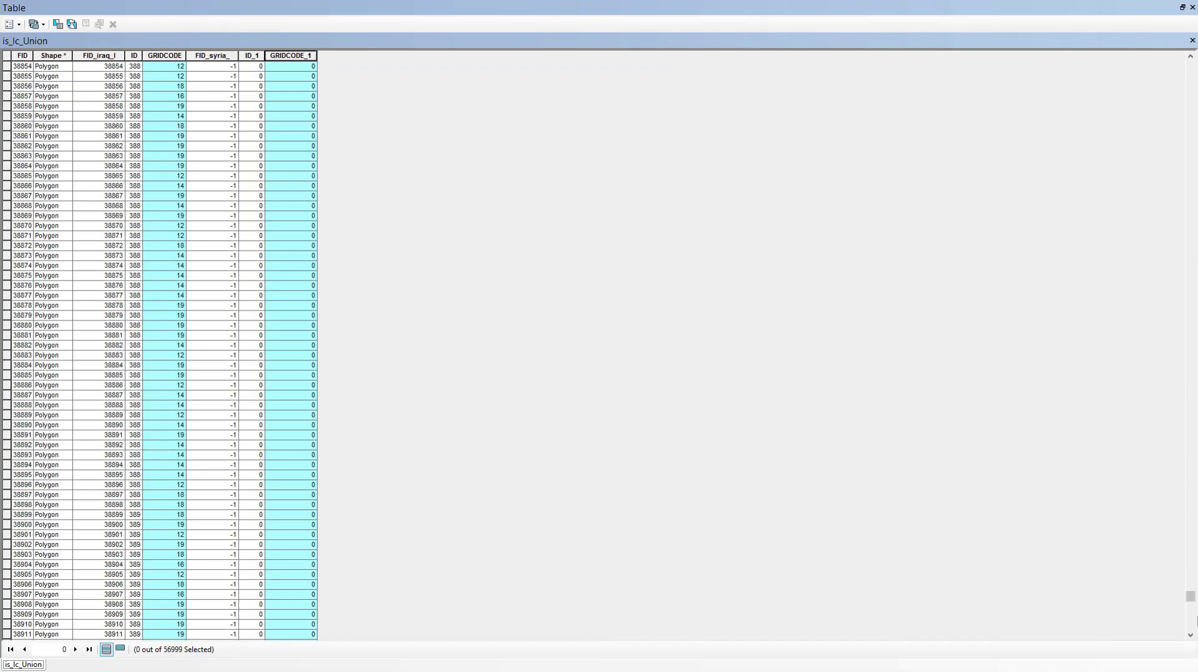
pyautogui.moveTo(1190, 597); pyautogui.dragTo(1196, 649)
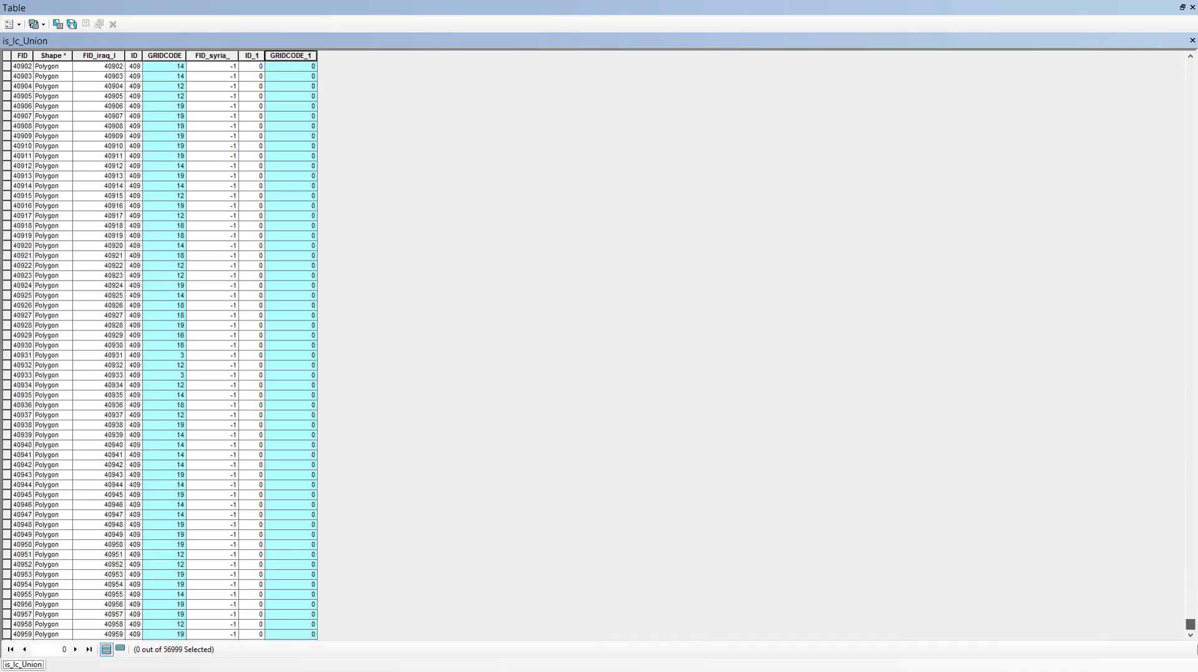
pyautogui.moveTo(1190, 598); pyautogui.dragTo(1197, 647)
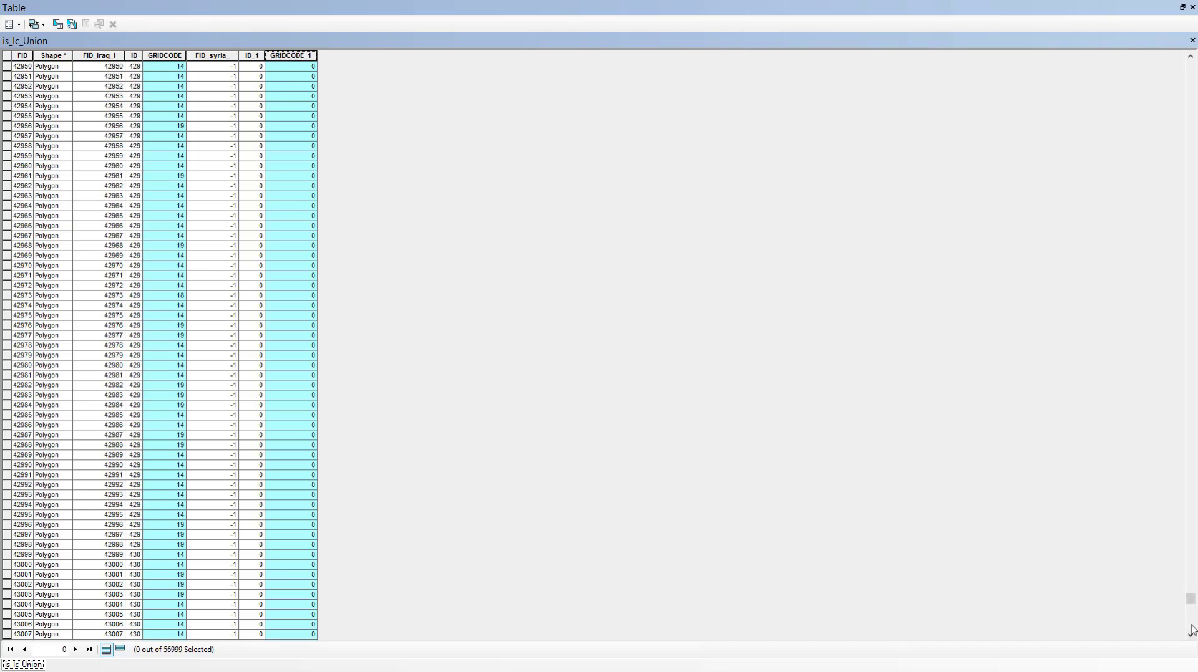
pyautogui.moveTo(1190, 599); pyautogui.dragTo(1196, 649)
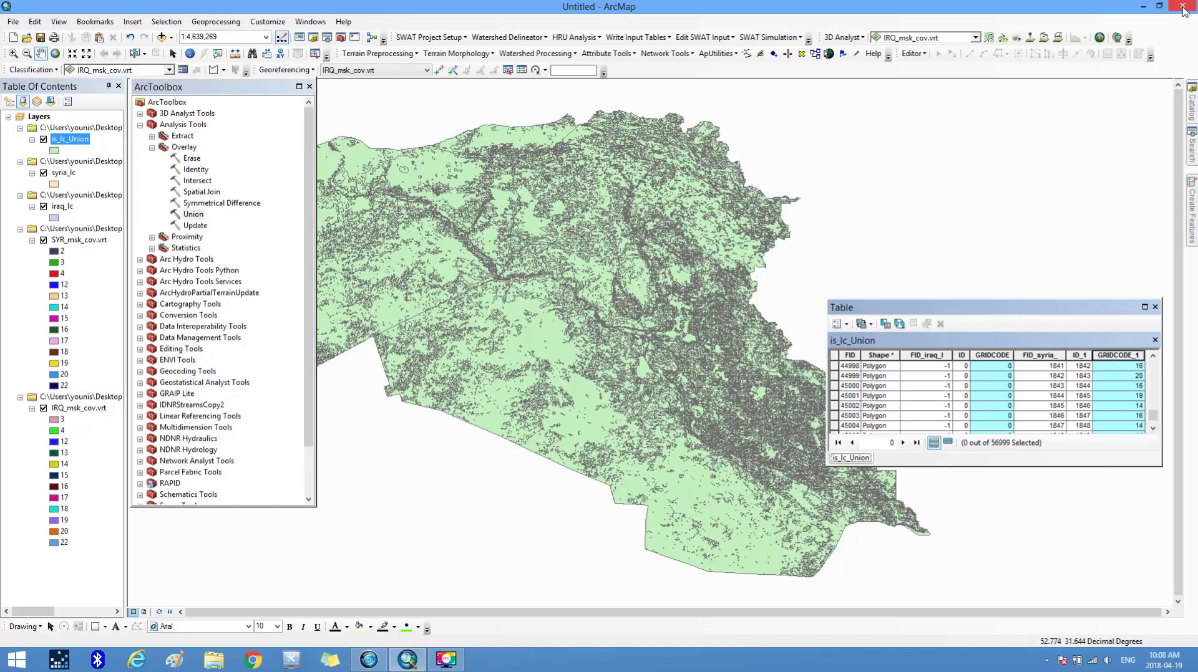
pyautogui.click(1181, 9)
pyautogui.click(1030, 366)
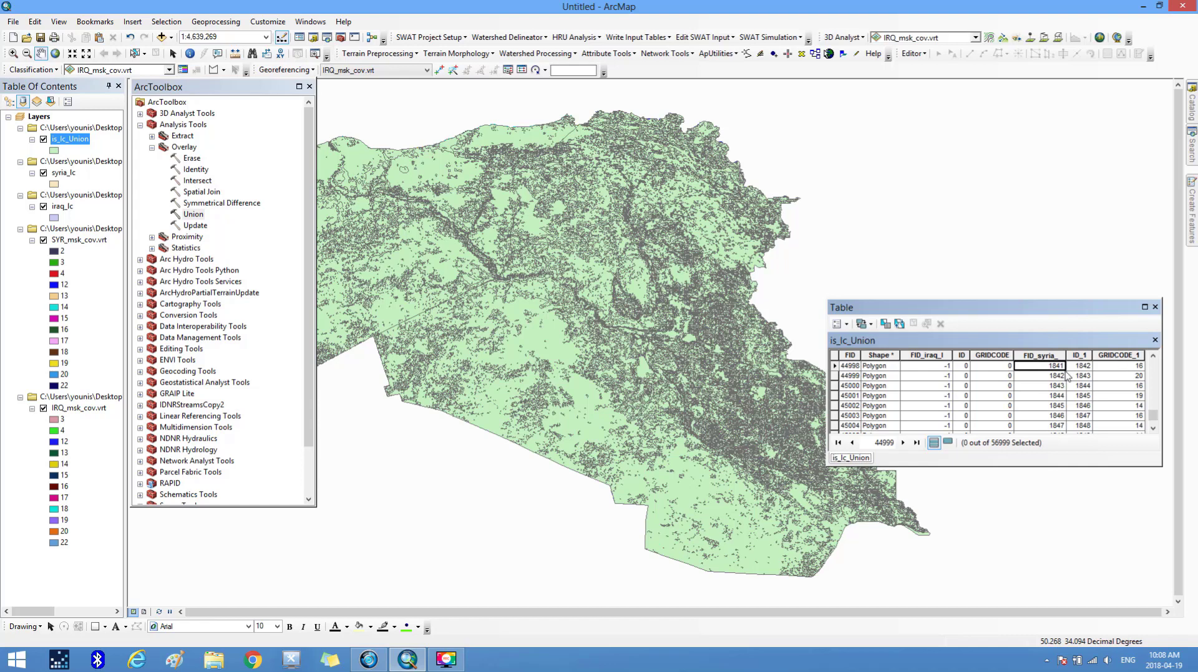
# Add a Short Integer field named mukey to the is_lc_Union attribute table and bring its column into view
pyautogui.click(846, 327)
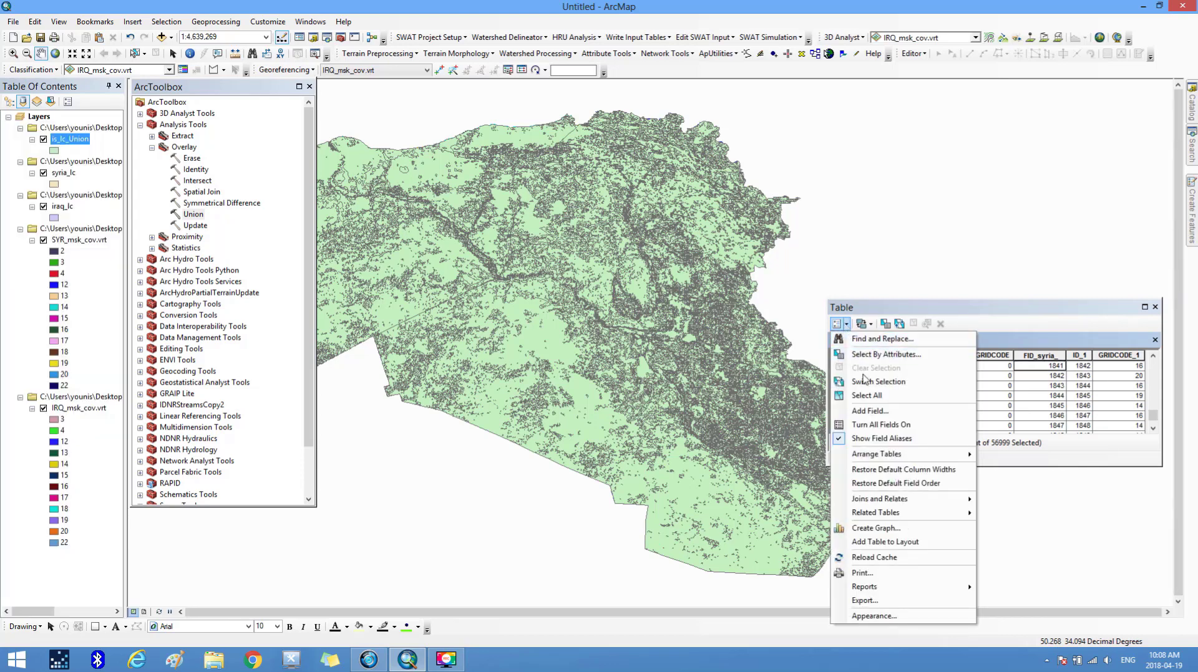
pyautogui.click(869, 413)
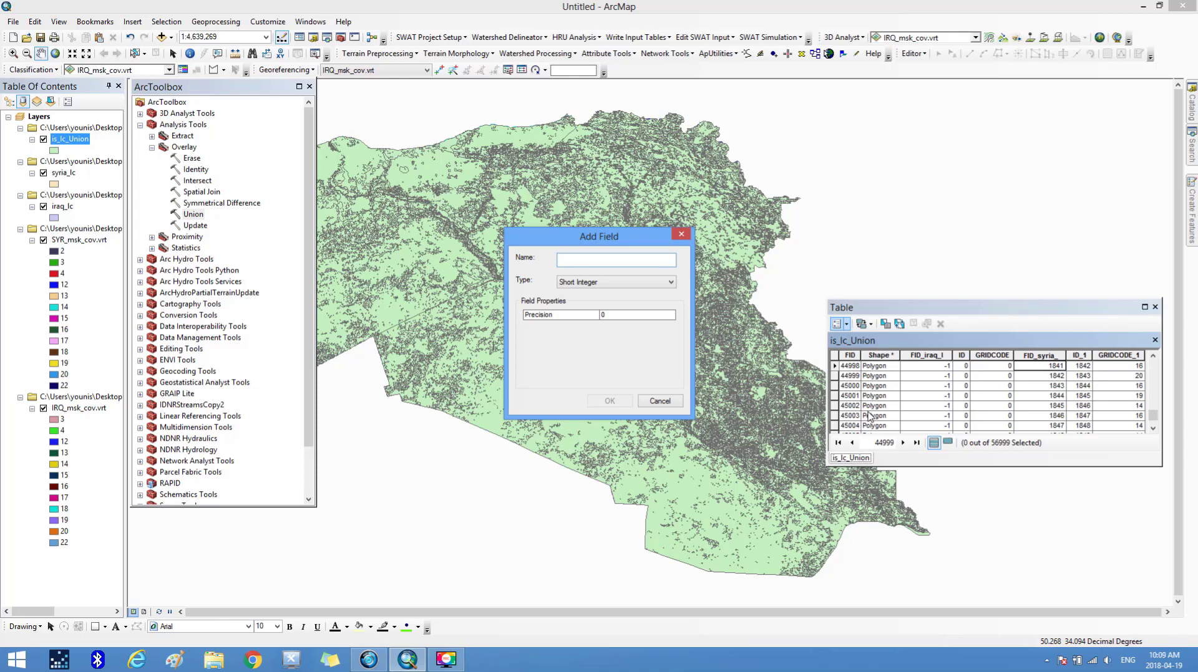
pyautogui.write('mukey')
pyautogui.click(610, 401)
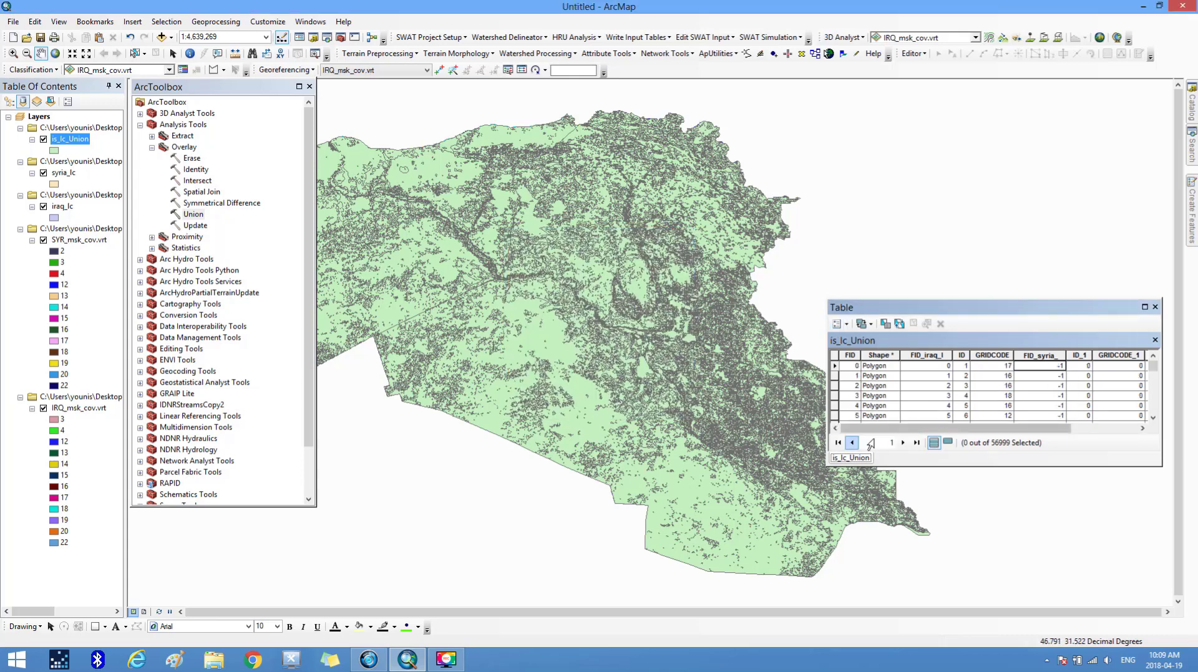
pyautogui.moveTo(908, 429); pyautogui.dragTo(1012, 430)
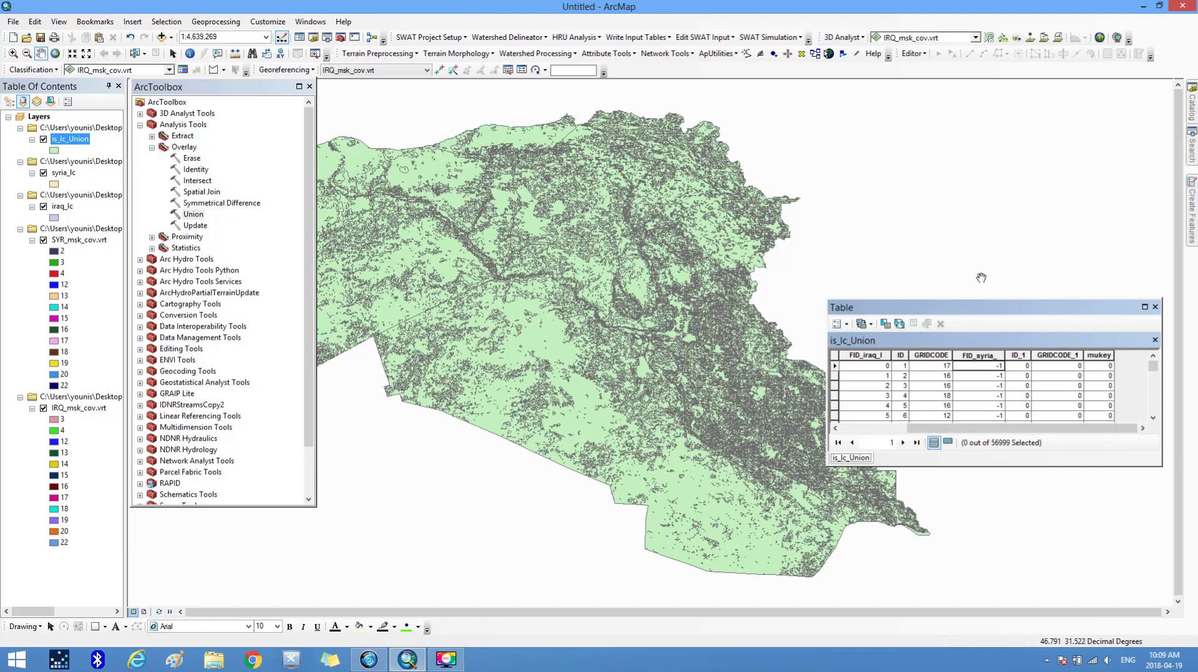
# Start an edit session on the is_lc_Union layer
pyautogui.click(927, 59)
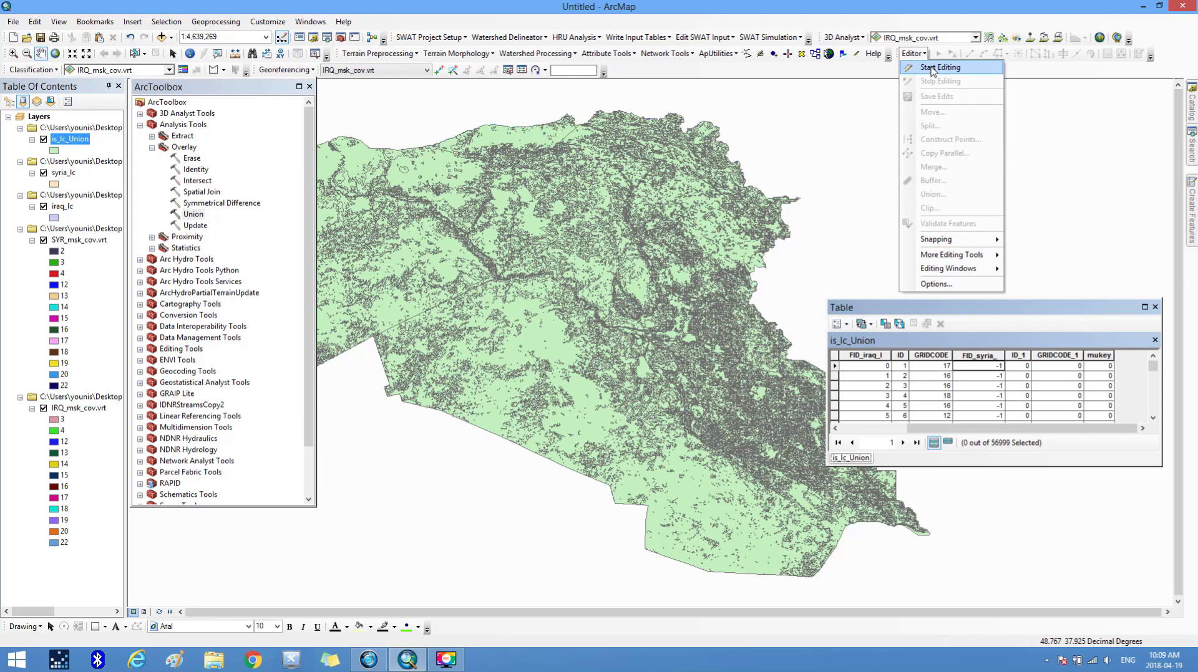
pyautogui.click(932, 68)
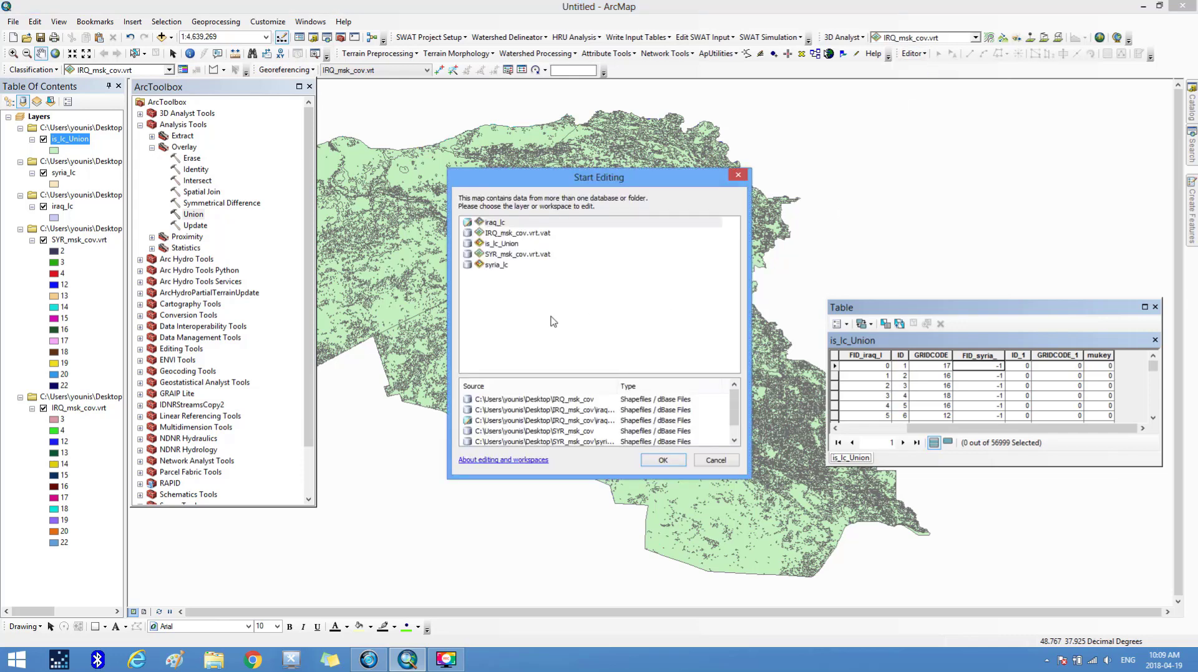
pyautogui.click(506, 247)
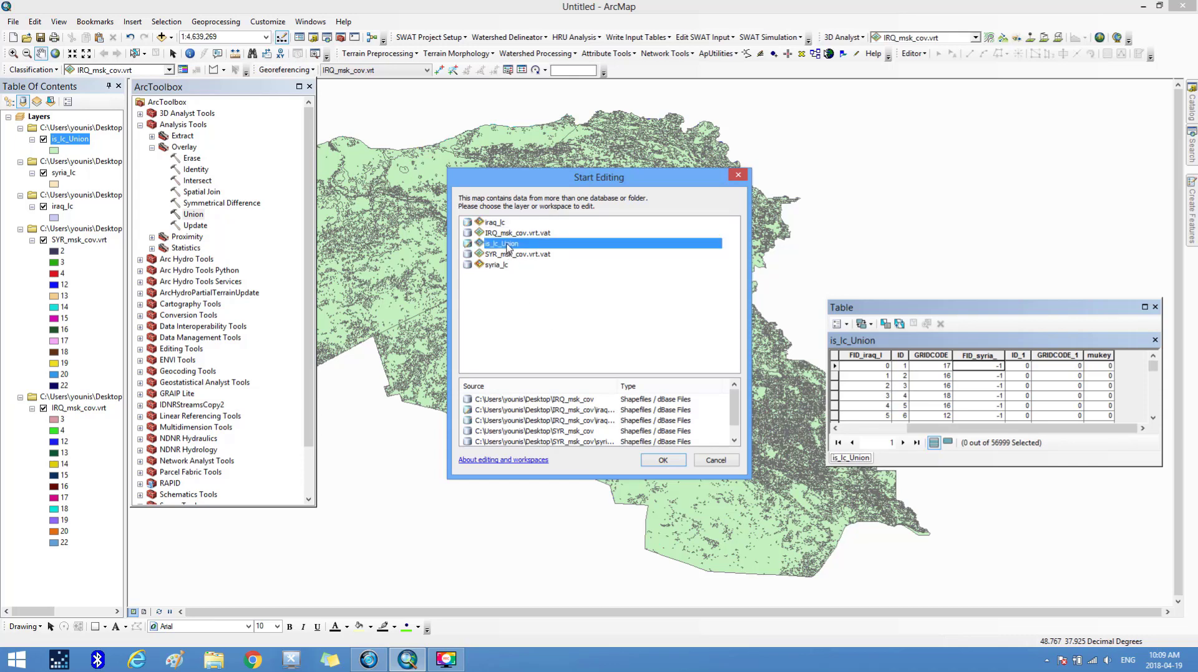
pyautogui.click(672, 460)
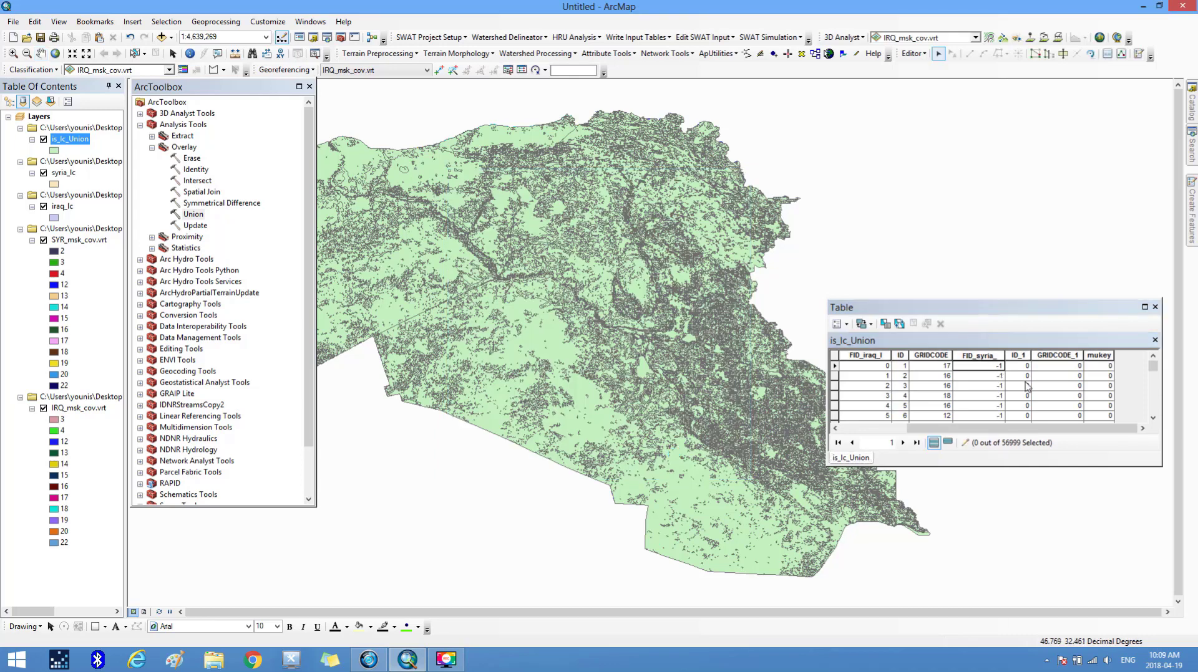
# Calculate the mukey field of is_lc_Union as [GRIDCODE] + [GRIDCODE_1] with the Field Calculator
pyautogui.click(1093, 355)
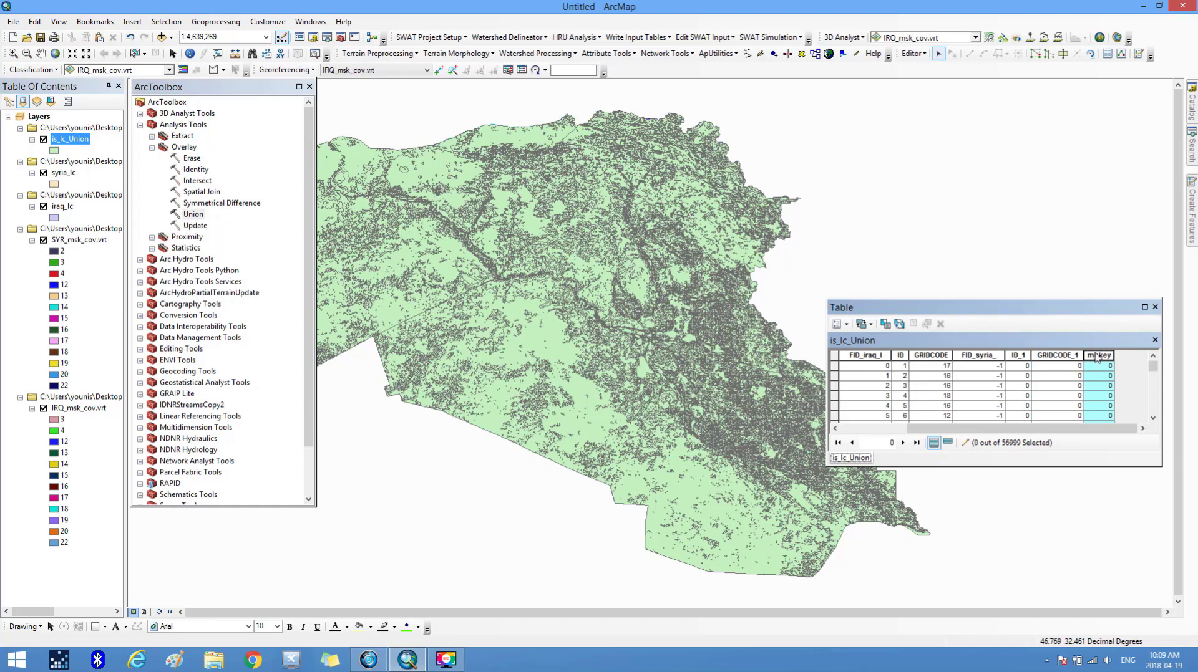
pyautogui.rightClick(1097, 357)
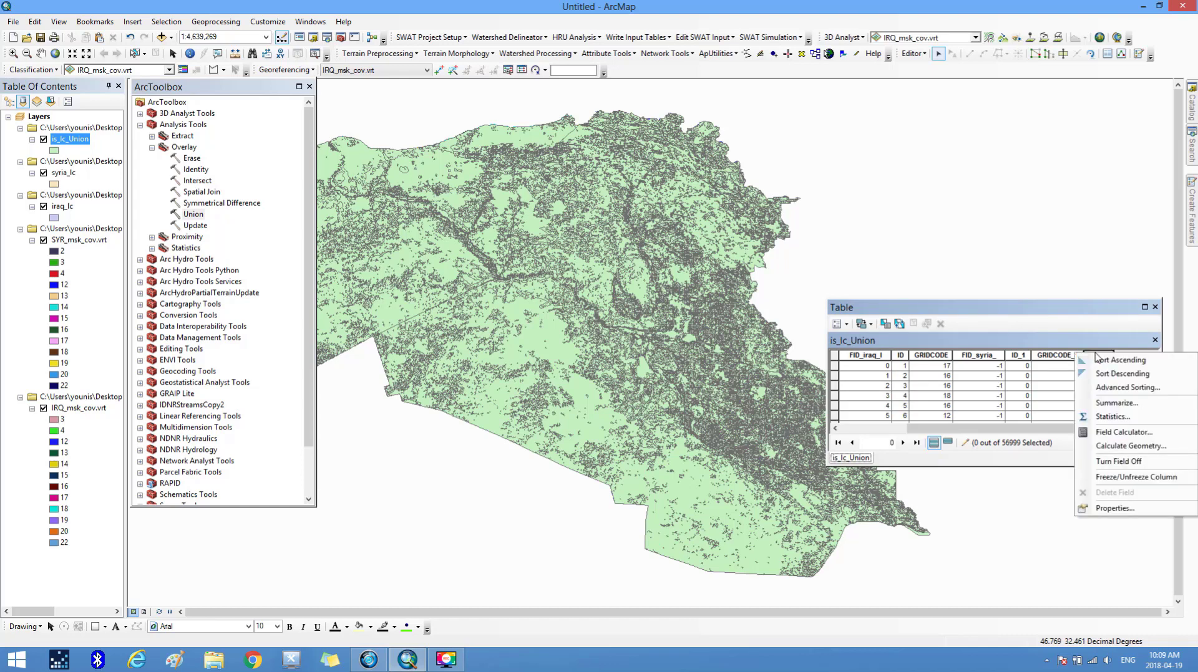
pyautogui.click(1112, 433)
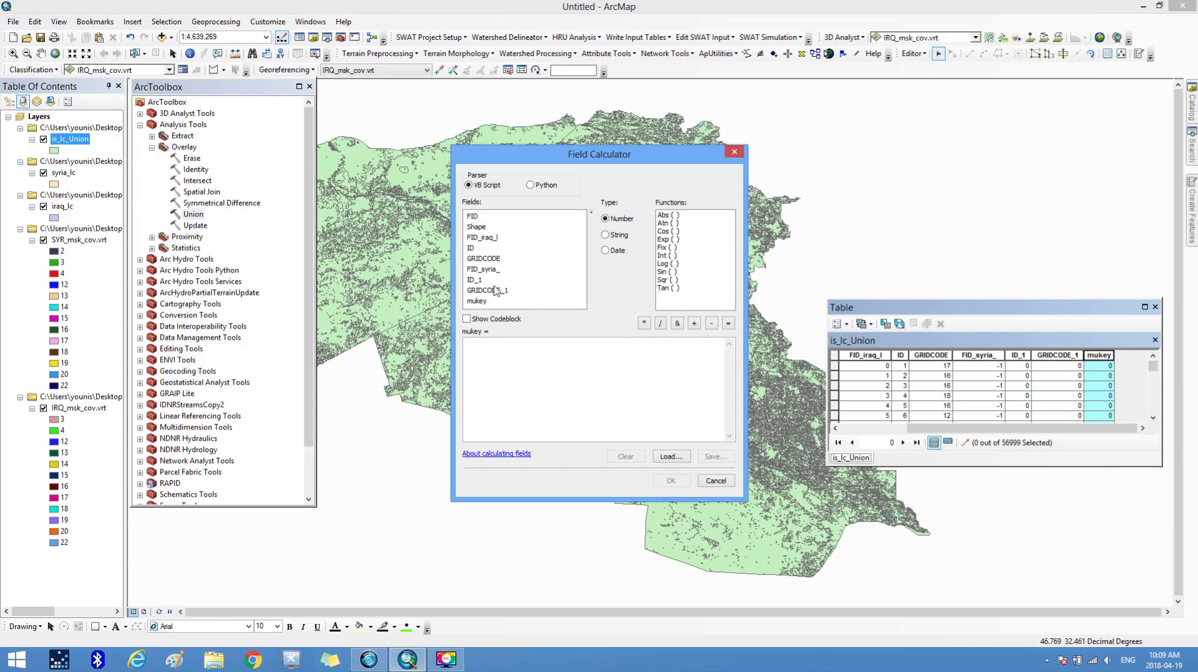
pyautogui.doubleClick(493, 259)
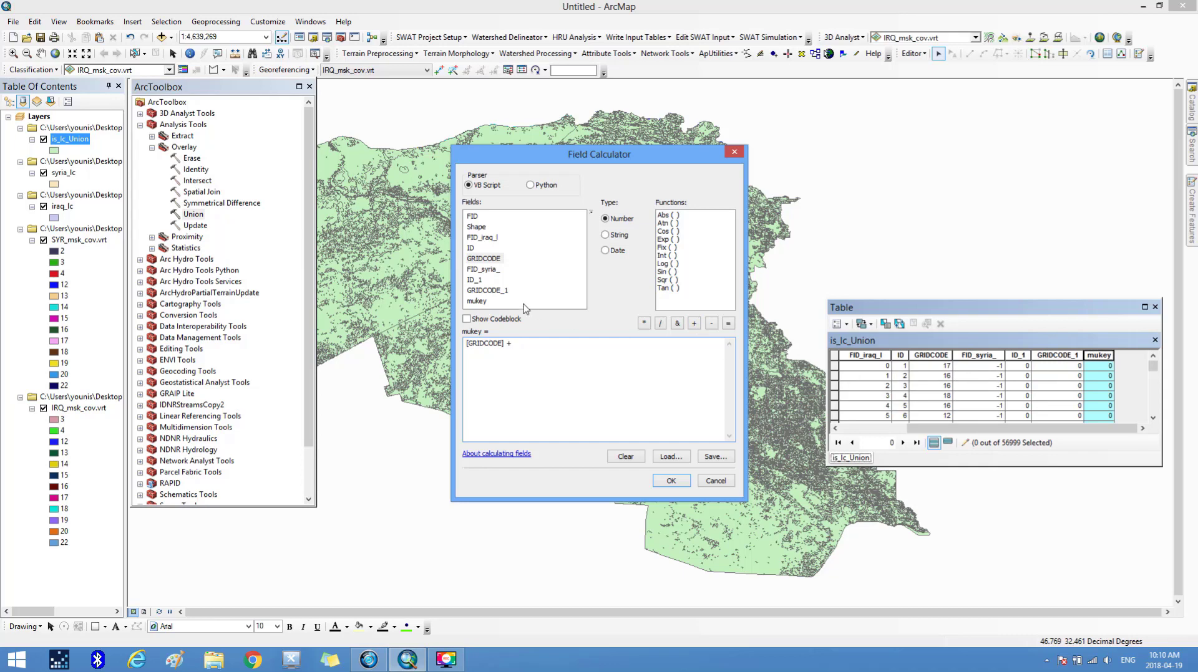
pyautogui.click(499, 291)
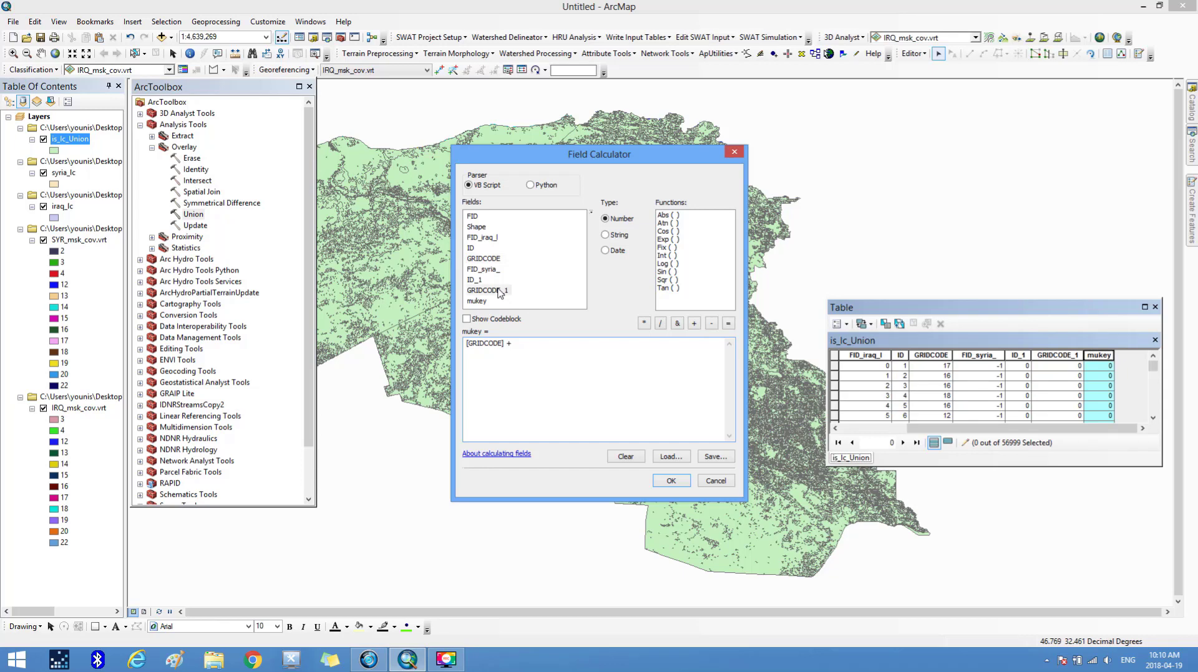
pyautogui.doubleClick(499, 291)
pyautogui.click(672, 481)
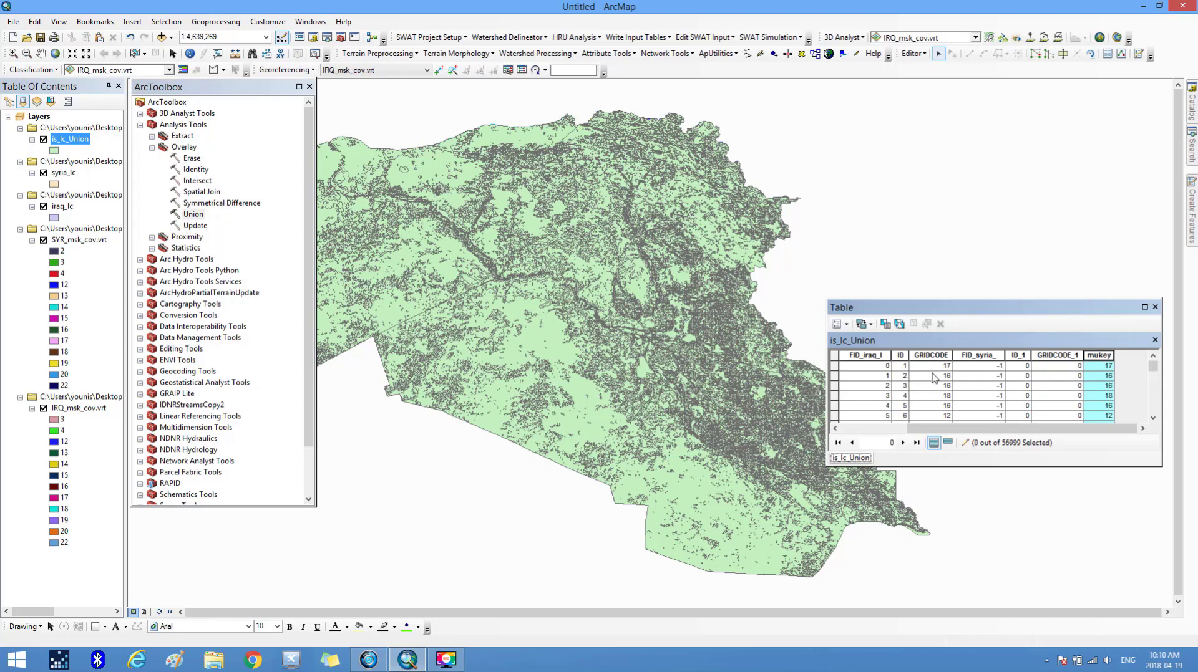
pyautogui.click(1098, 367)
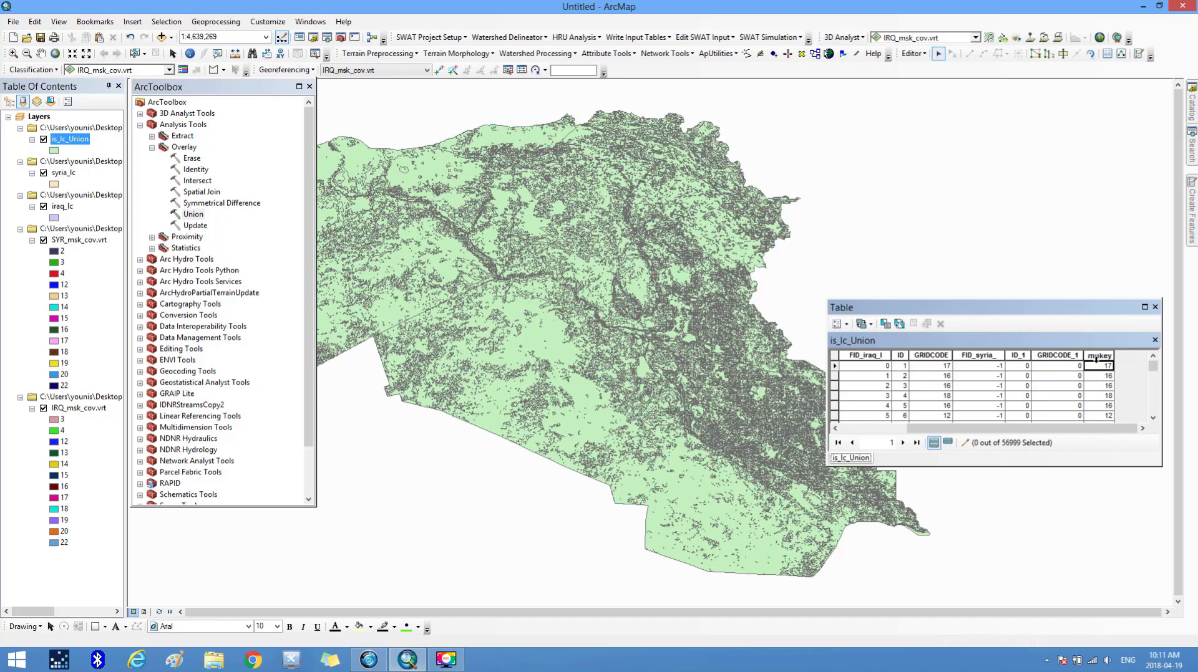
# Close the is_lc_Union attribute table and ArcToolbox, and minimize ArcMap to the desktop
pyautogui.click(1155, 308)
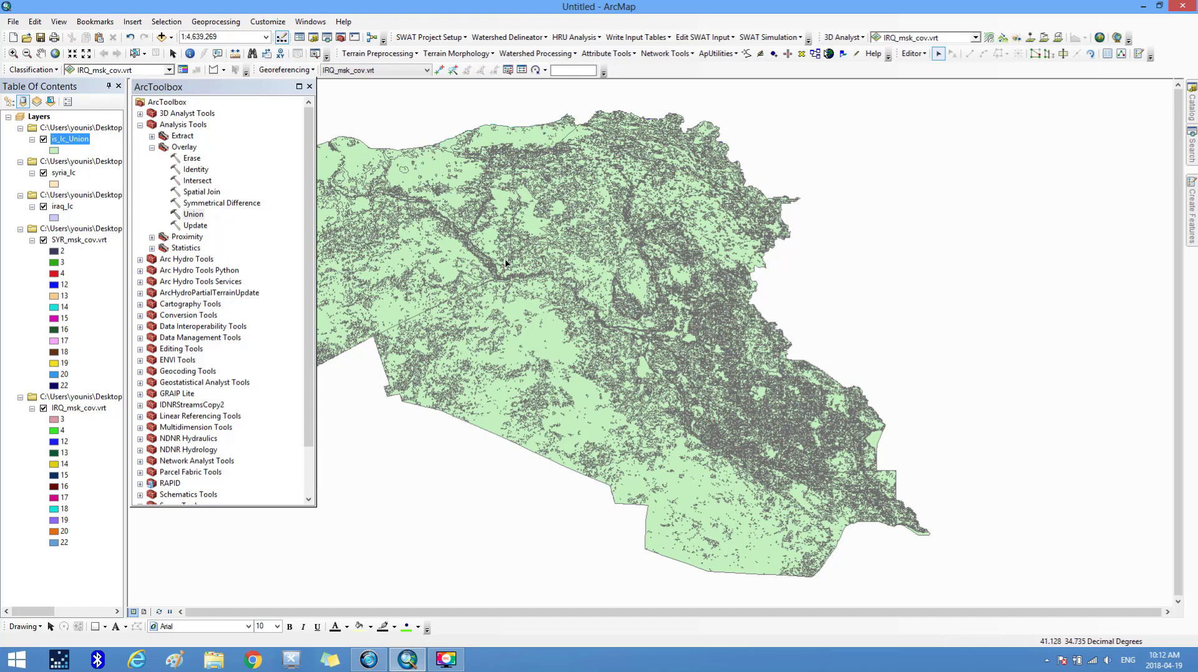
pyautogui.click(309, 86)
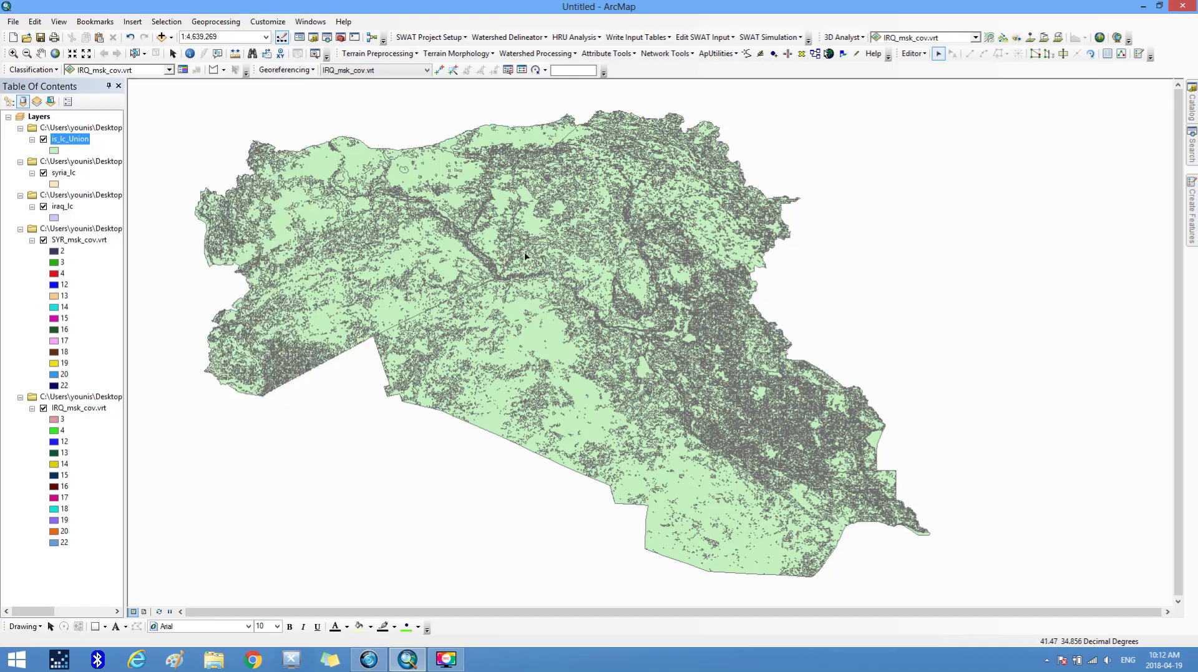
pyautogui.click(1143, 6)
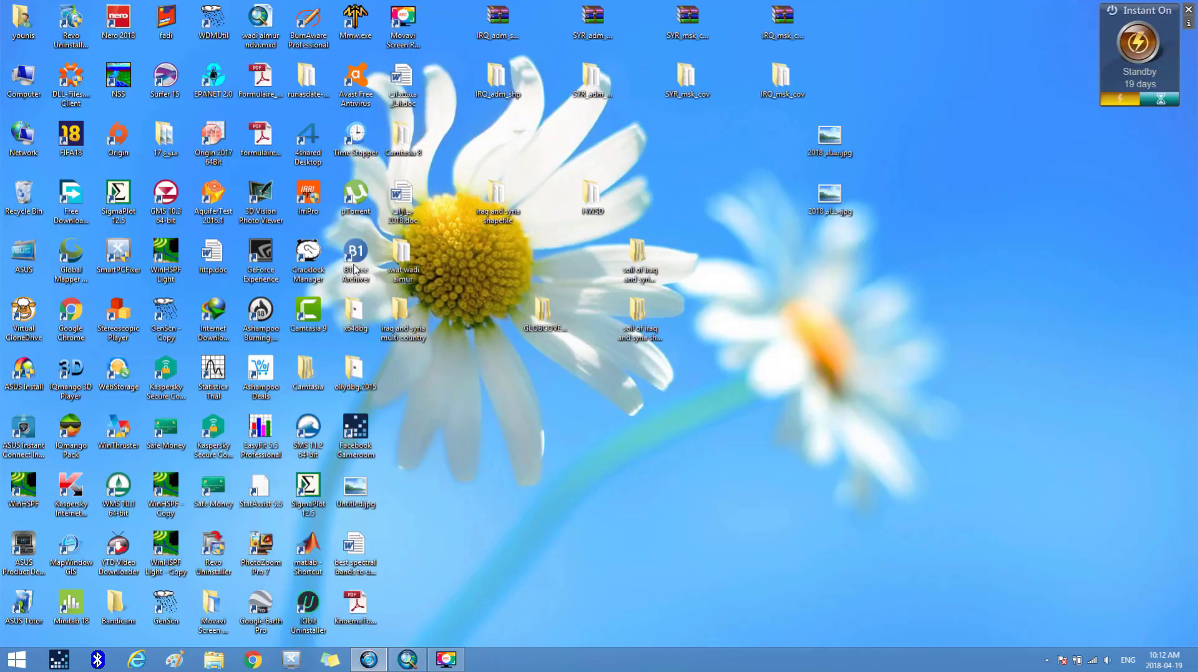
# Launch Global Mapper and load is_lc_Union.shp from the iraq and syria land cover shapefile folder inside IRQ_msk_cov
pyautogui.click(71, 244)
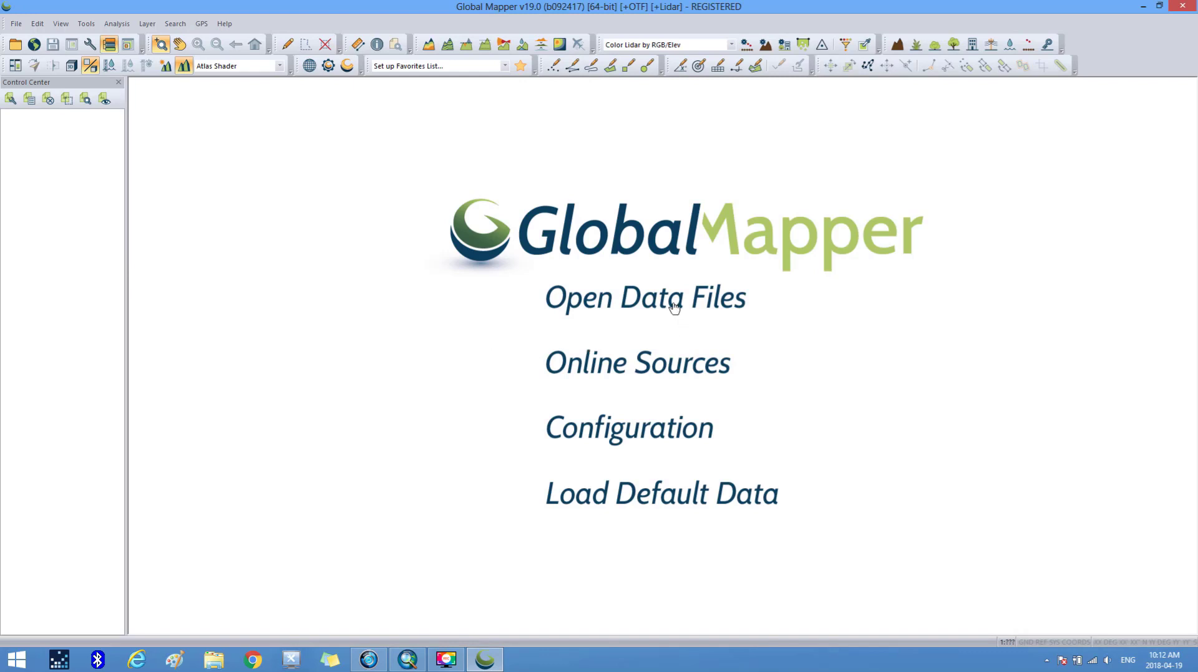
pyautogui.click(674, 306)
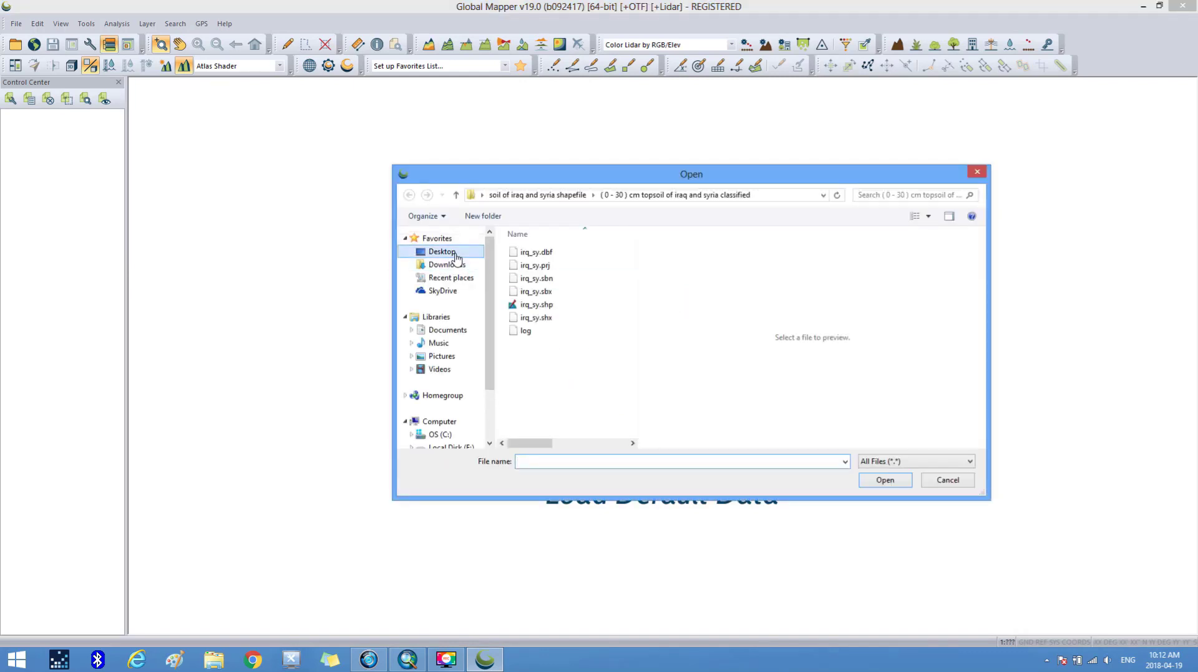
pyautogui.click(456, 258)
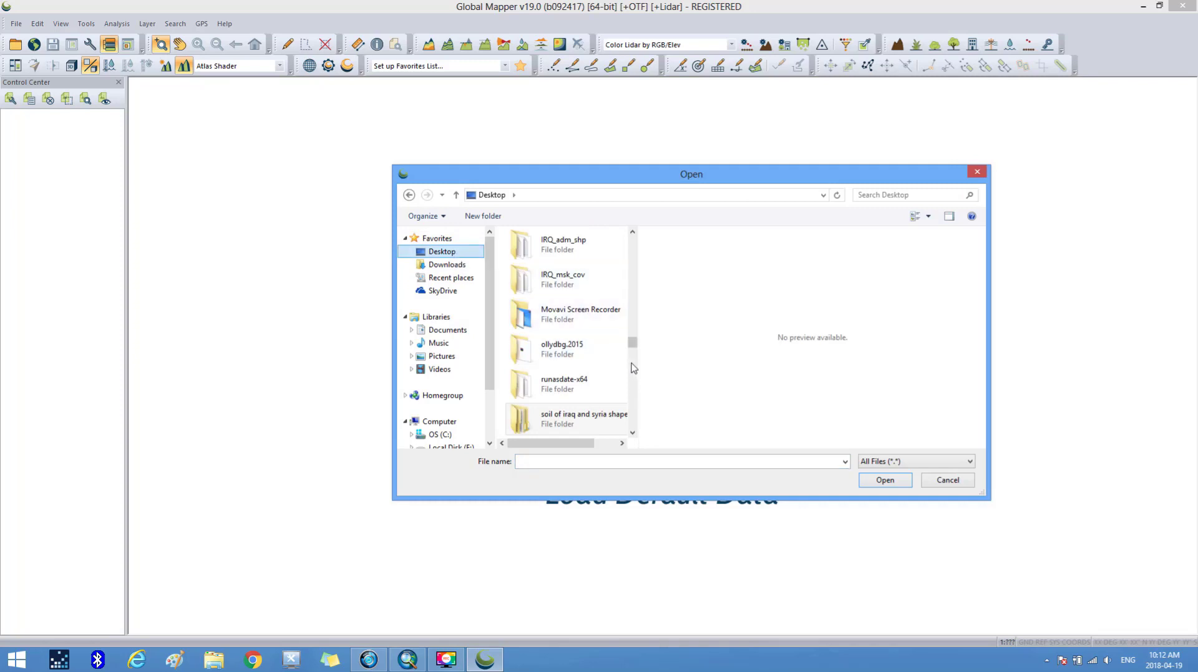
pyautogui.doubleClick(572, 288)
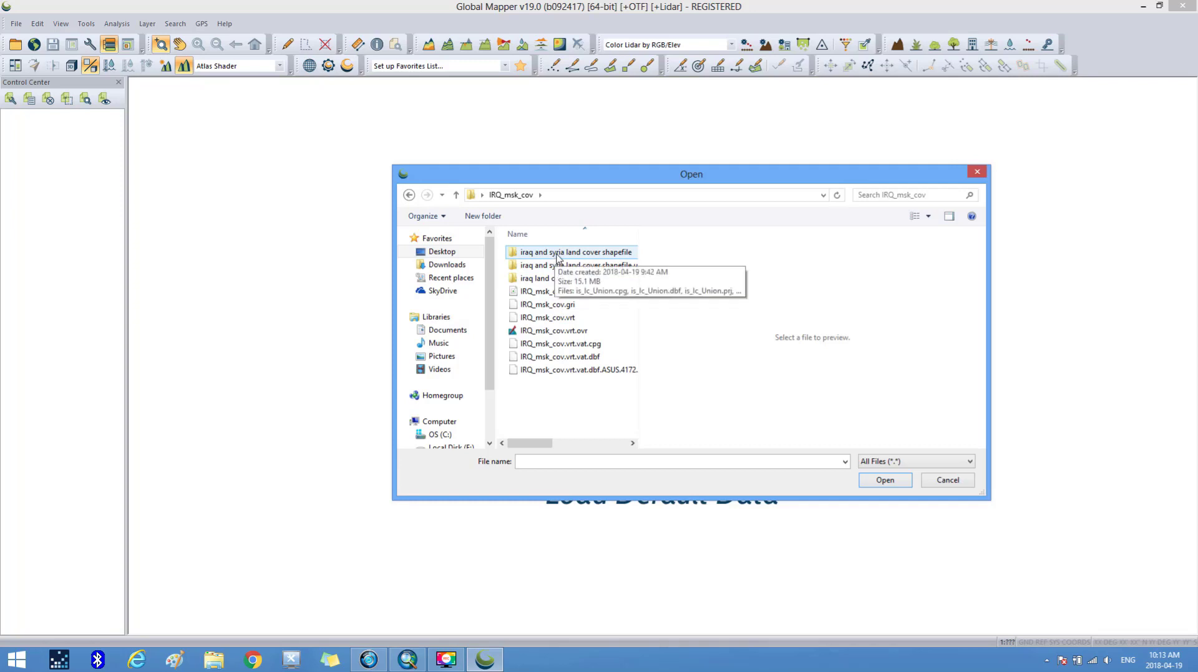
pyautogui.doubleClick(557, 253)
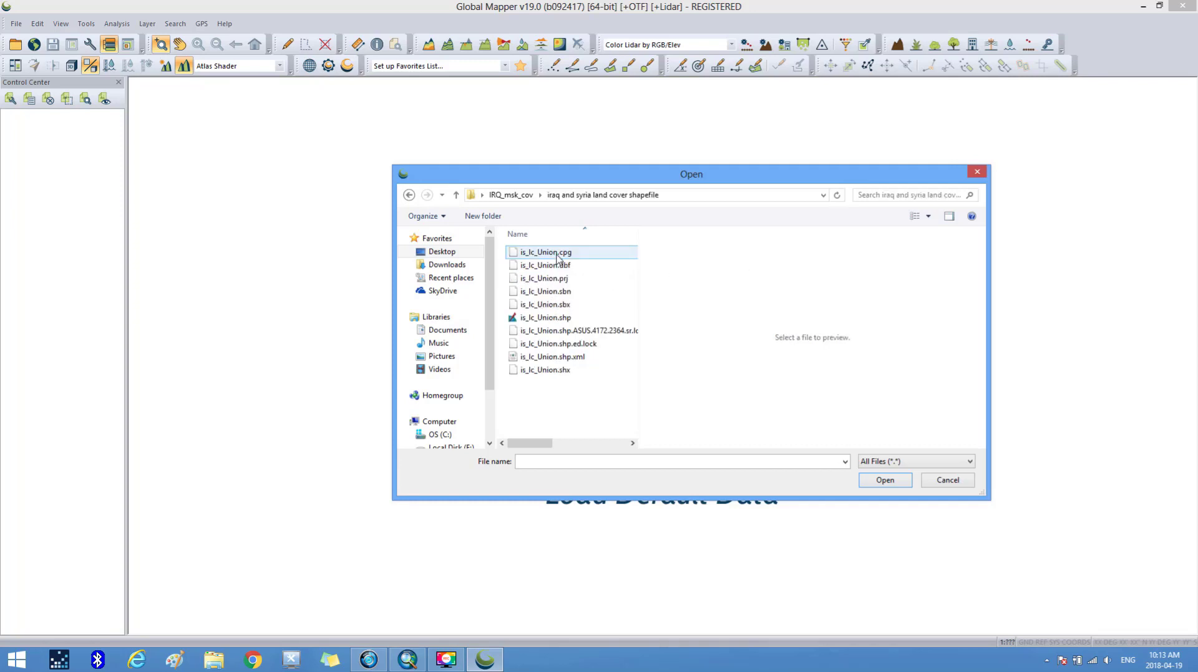
pyautogui.click(532, 321)
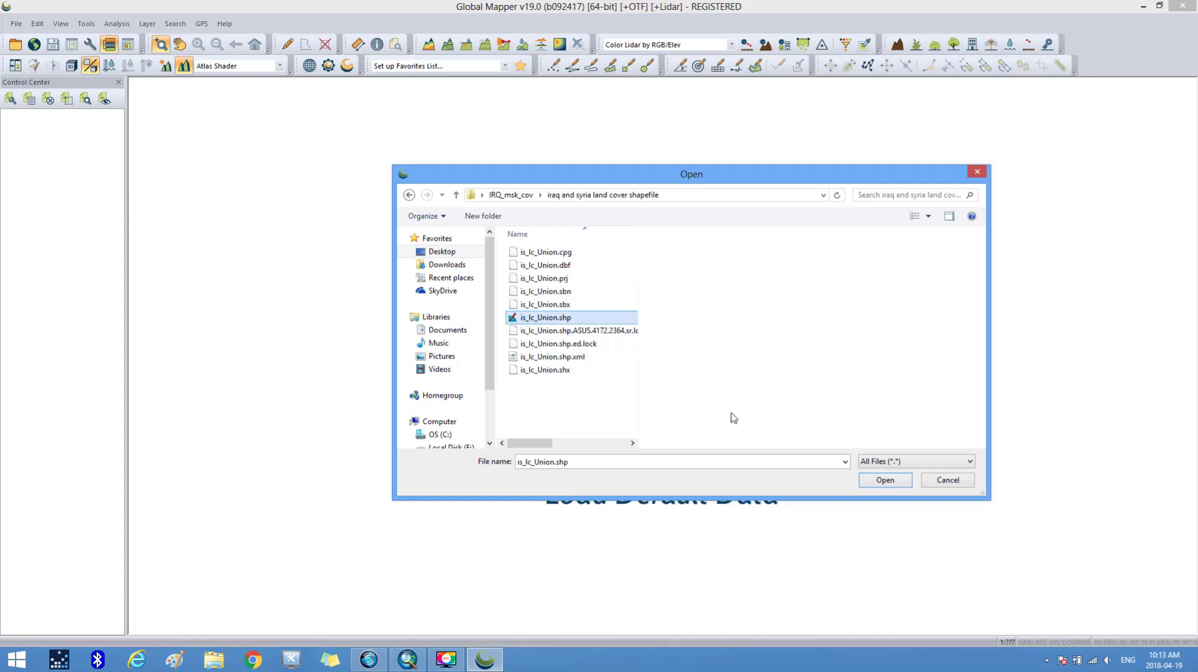
pyautogui.click(873, 481)
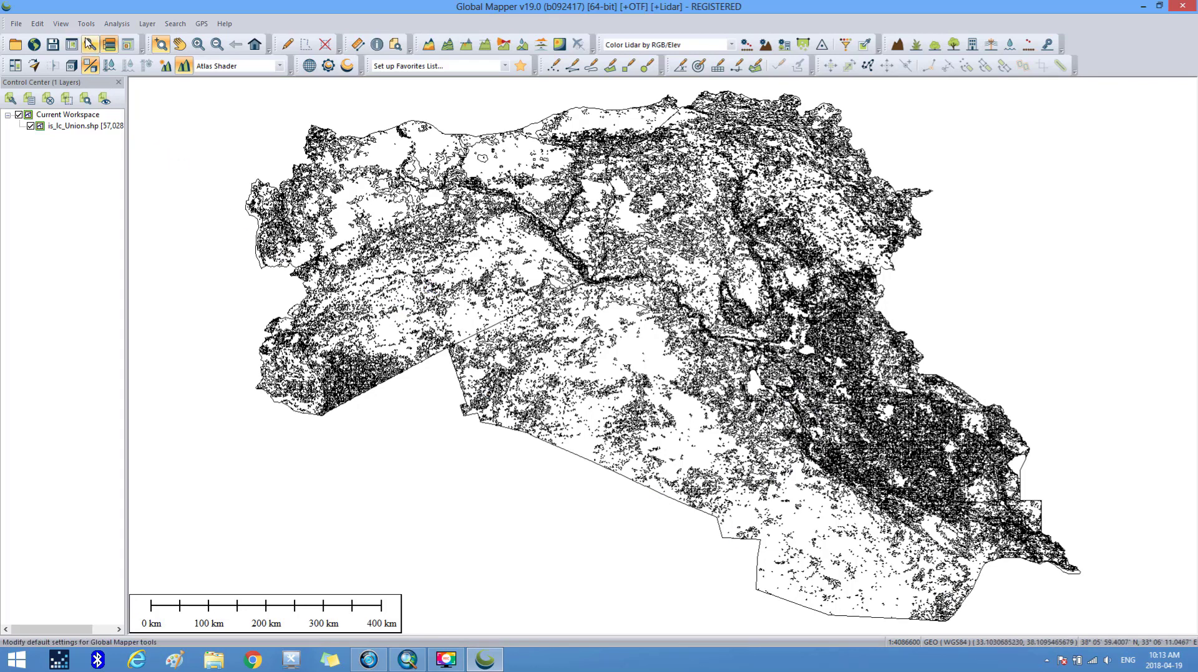
# Set the display projection to UTM zone 38 Northern Hemisphere with the WGS84 datum and metre units
pyautogui.click(87, 24)
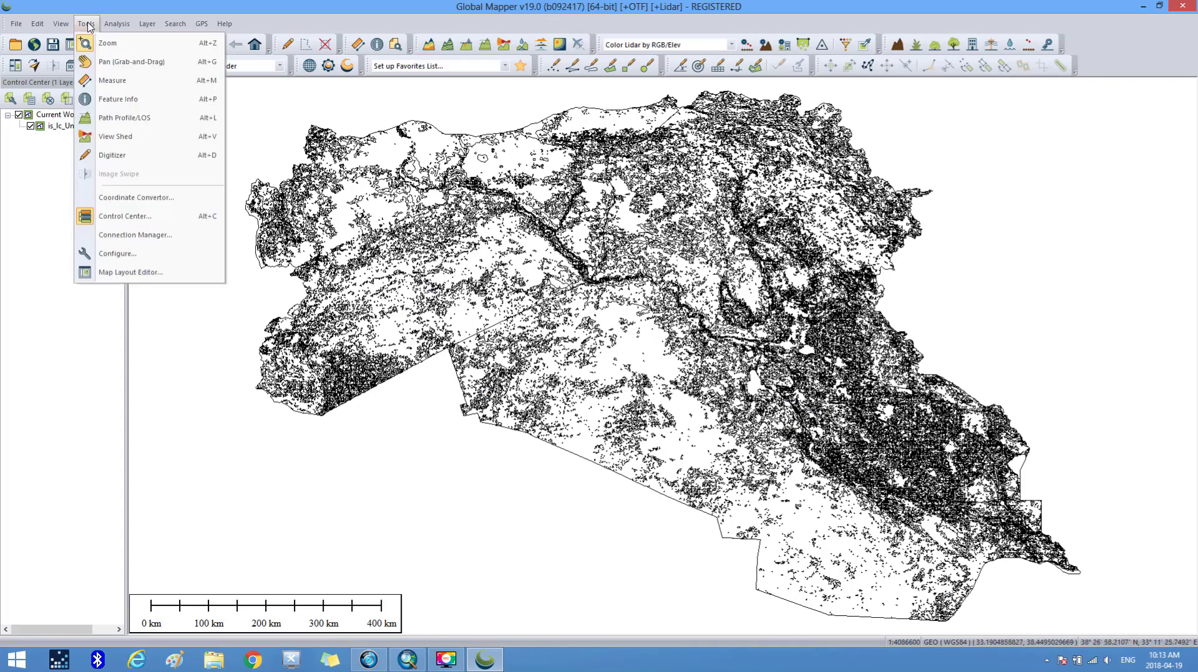
pyautogui.click(140, 254)
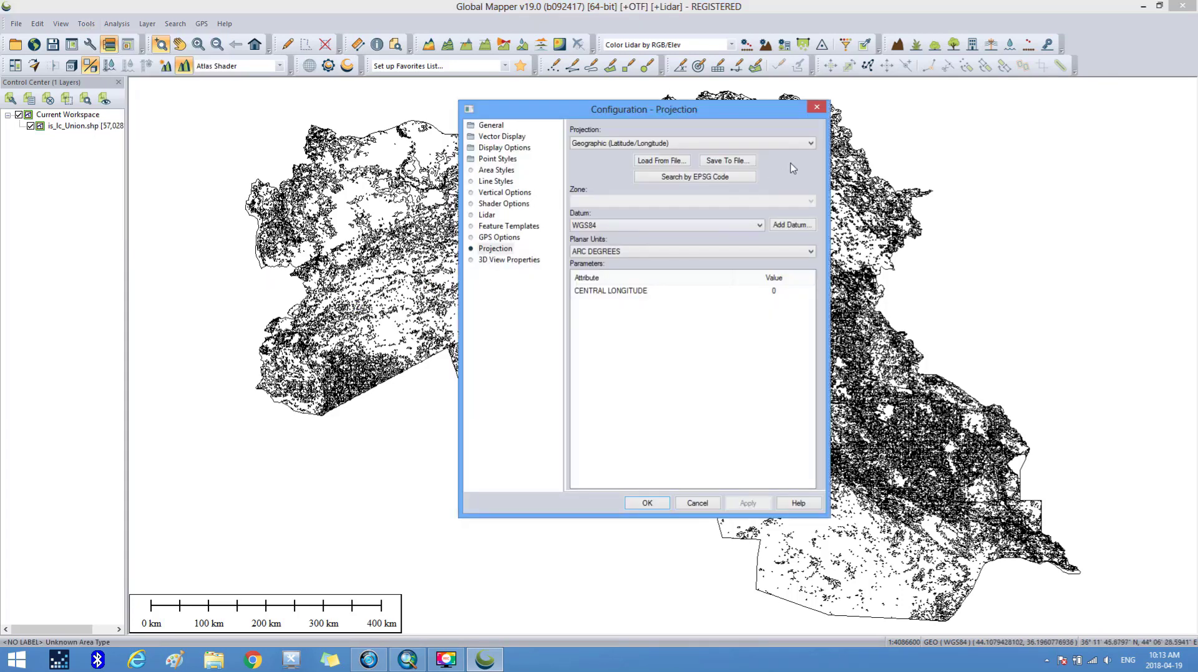
pyautogui.click(811, 144)
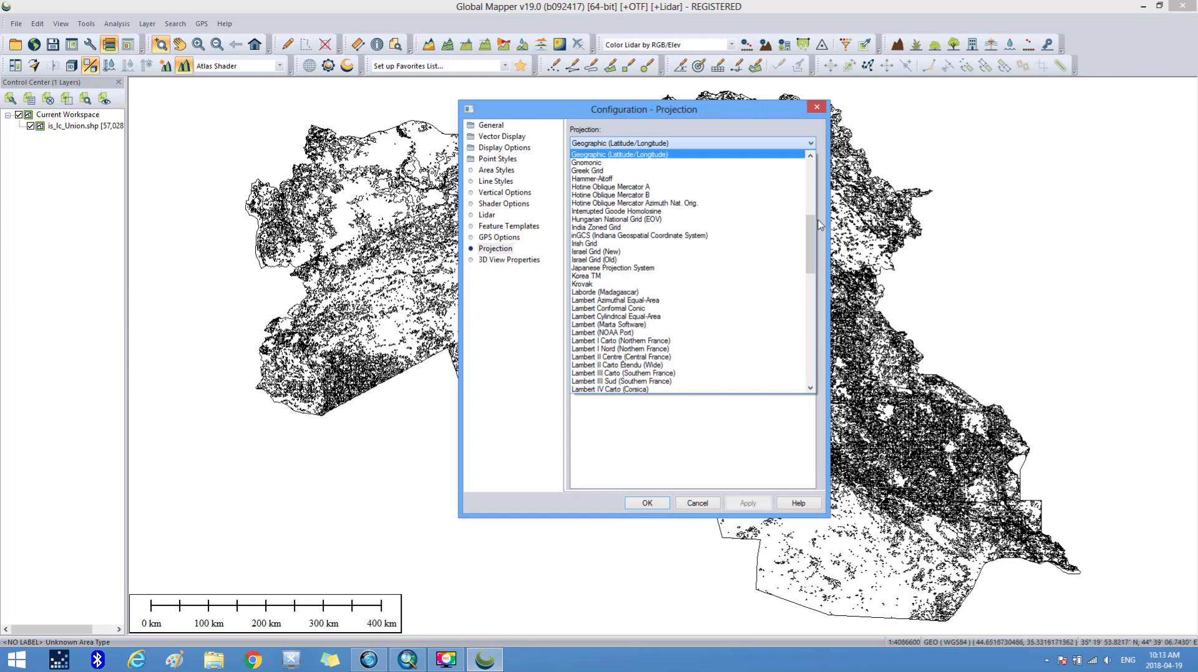
pyautogui.moveTo(810, 226); pyautogui.dragTo(825, 340)
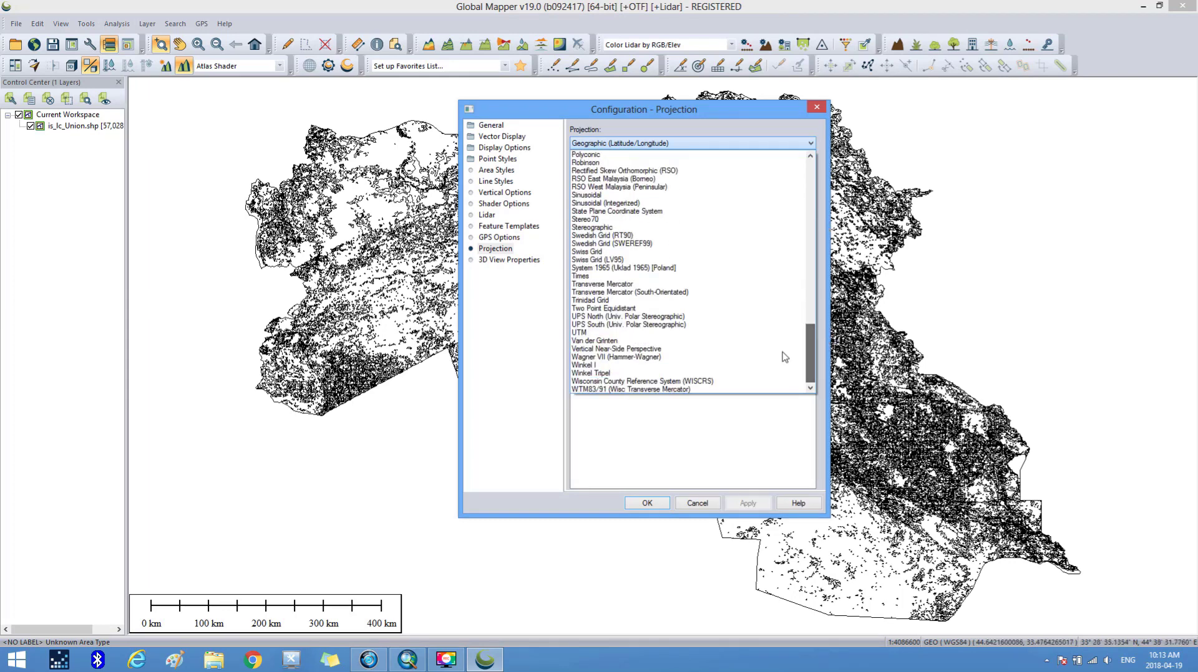
pyautogui.click(610, 334)
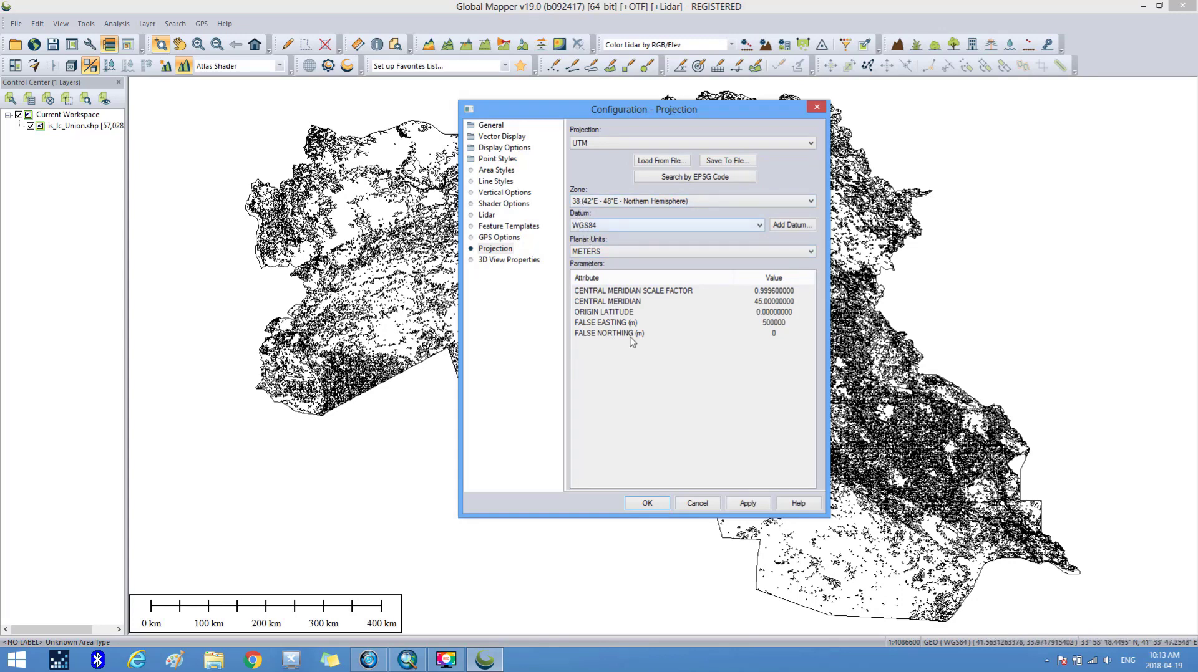
pyautogui.click(754, 502)
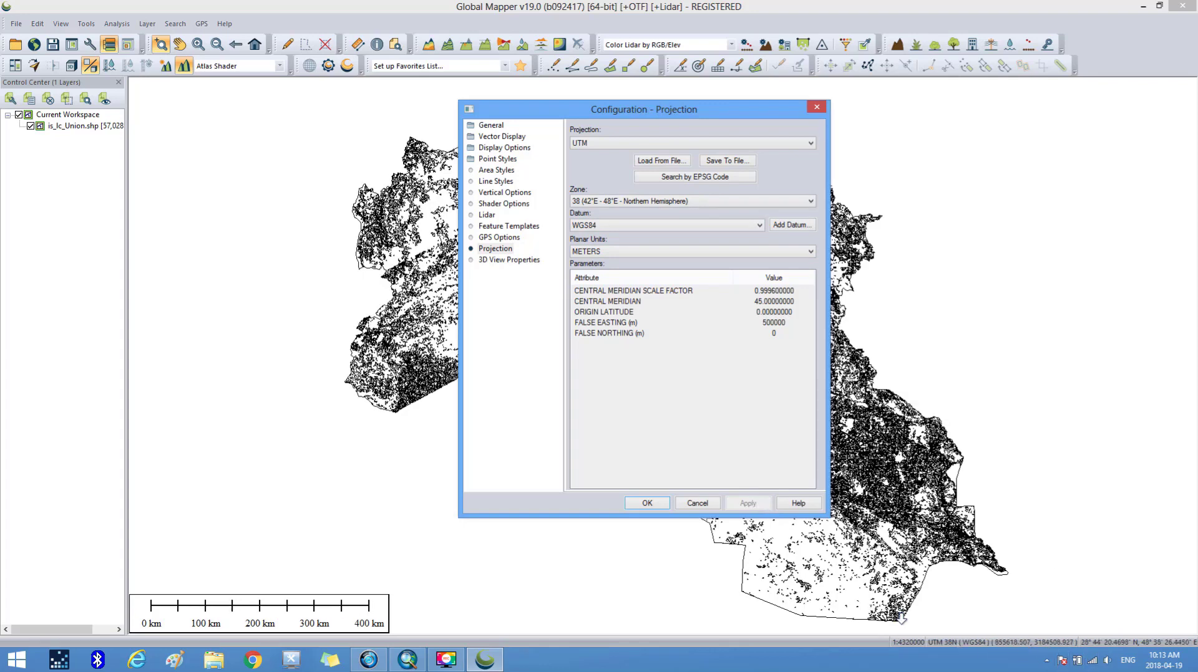
pyautogui.click(637, 503)
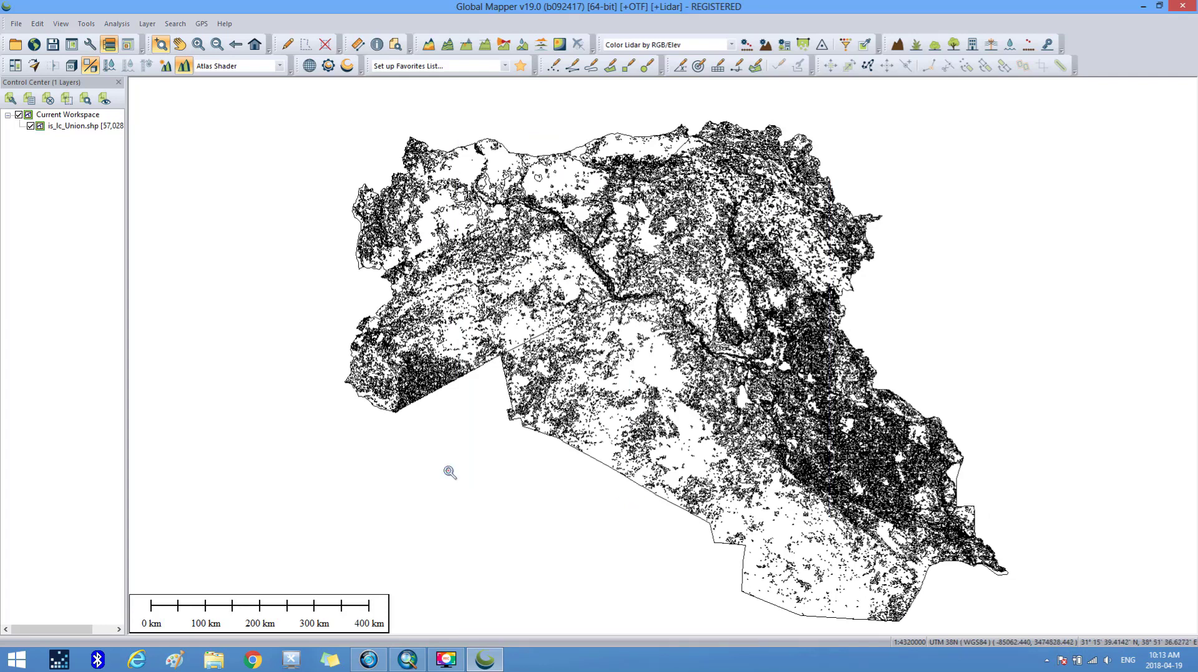
# Start a vector export of the reprojected layer in Shapefile format and dismiss the projection tip
pyautogui.click(16, 25)
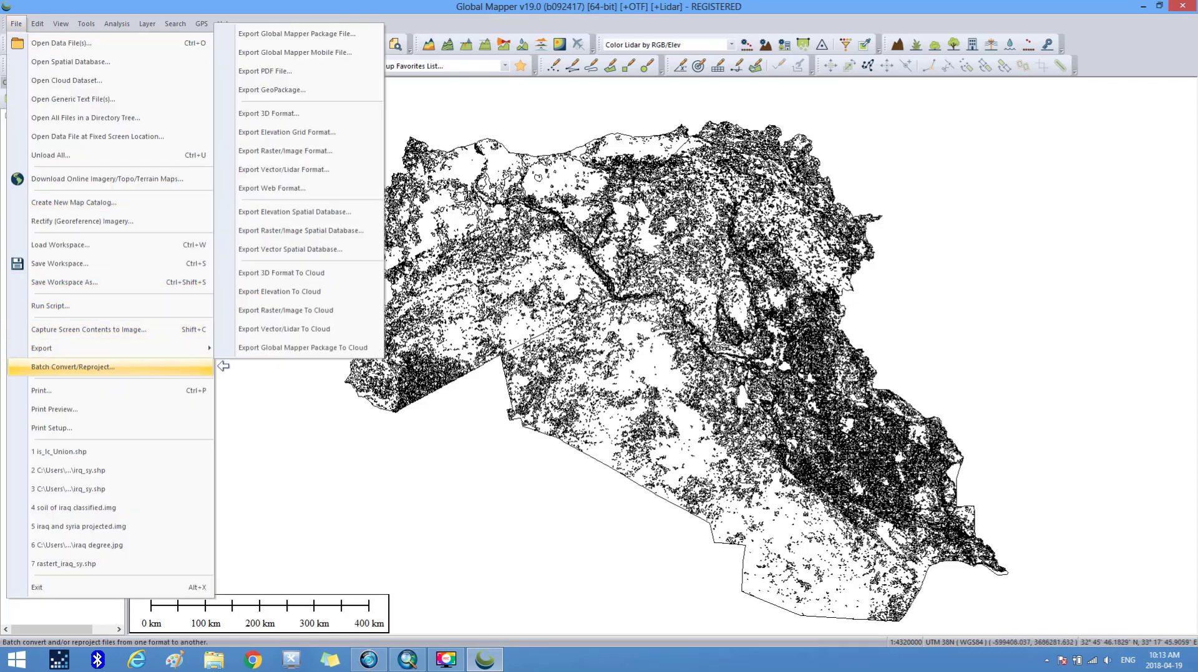
pyautogui.click(289, 171)
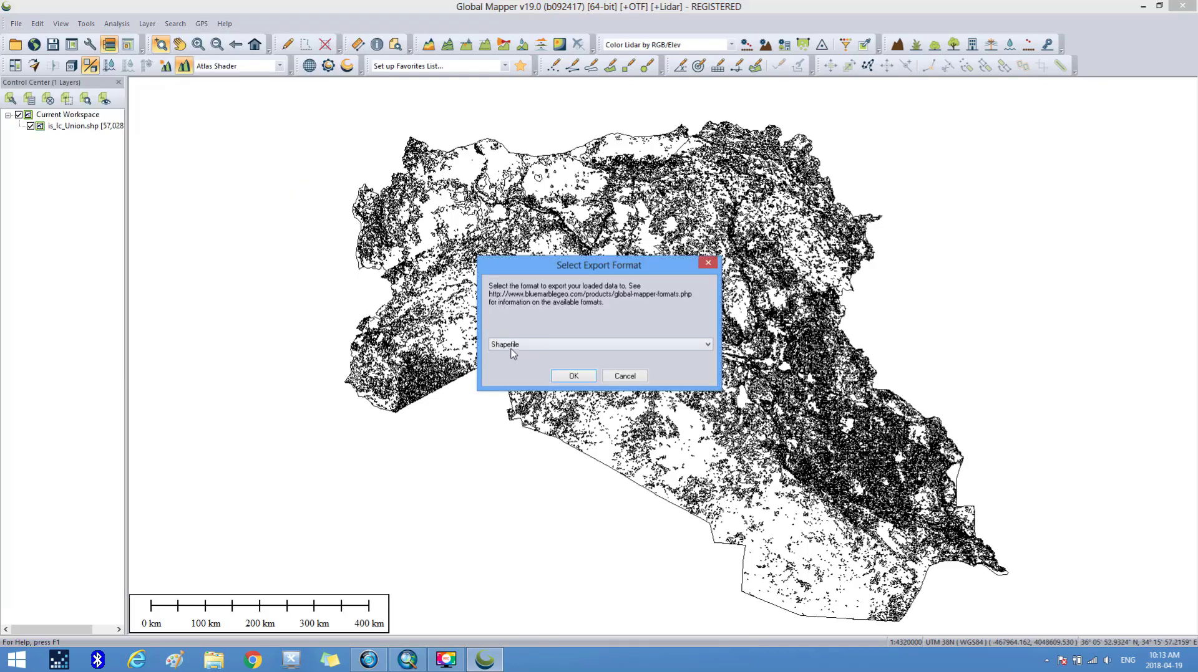
pyautogui.click(558, 376)
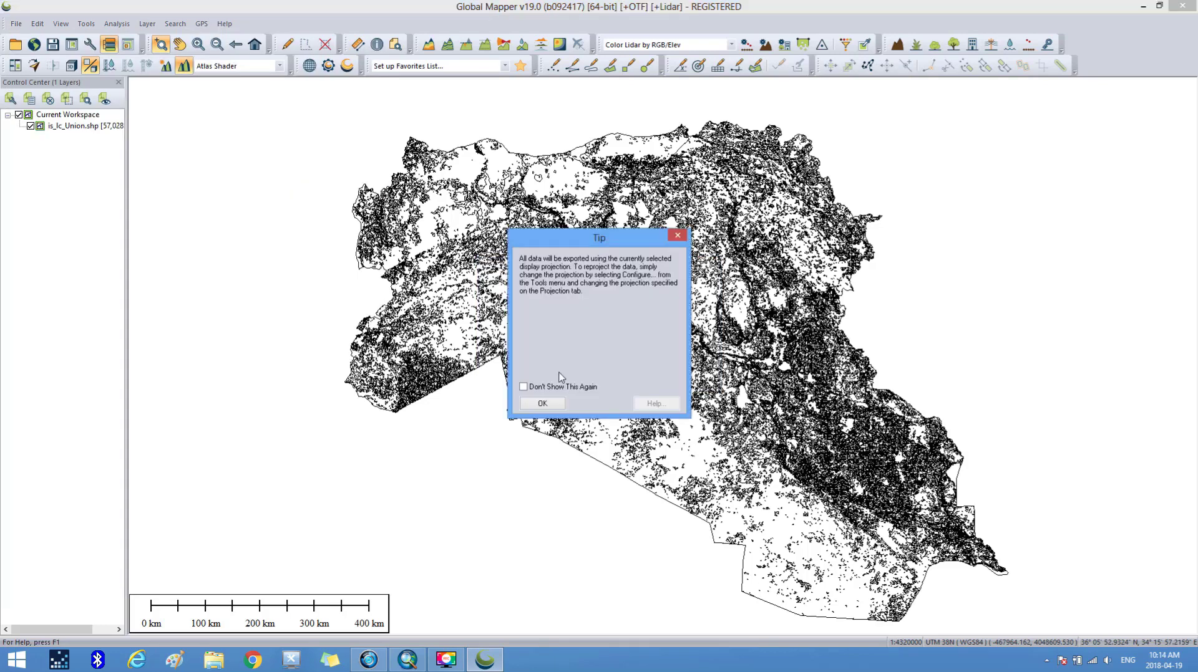
pyautogui.click(563, 409)
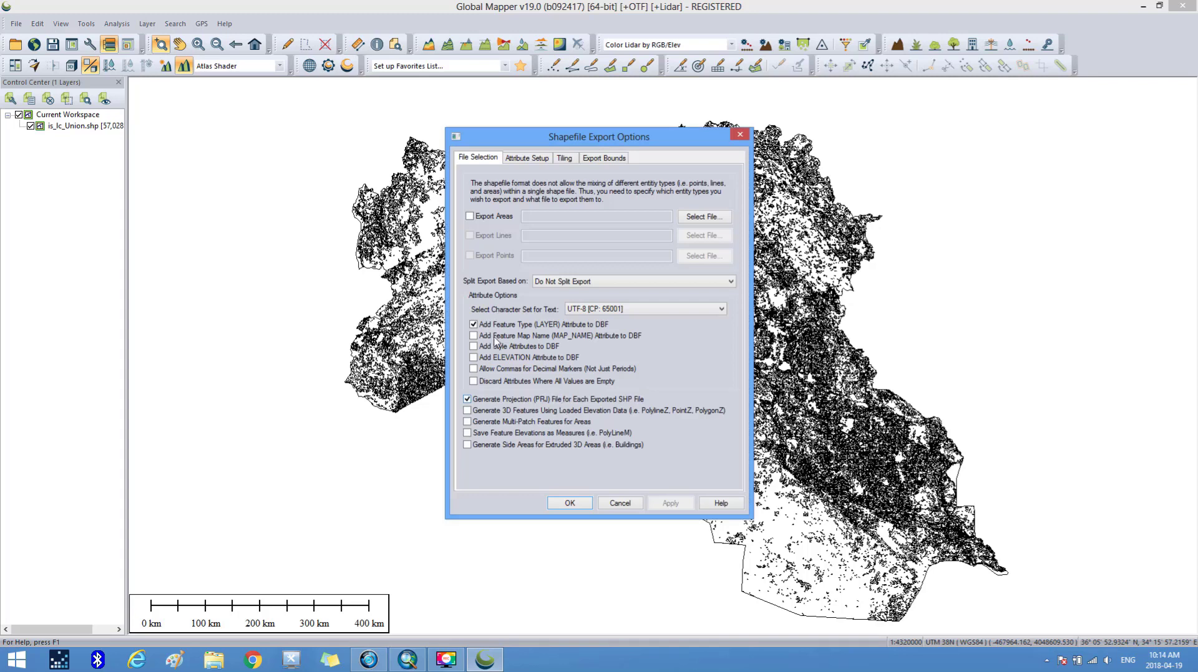
# Export the areas as "iraq and syria land cover utm" into the iraq and syria land cover shapefile utm folder
pyautogui.click(471, 216)
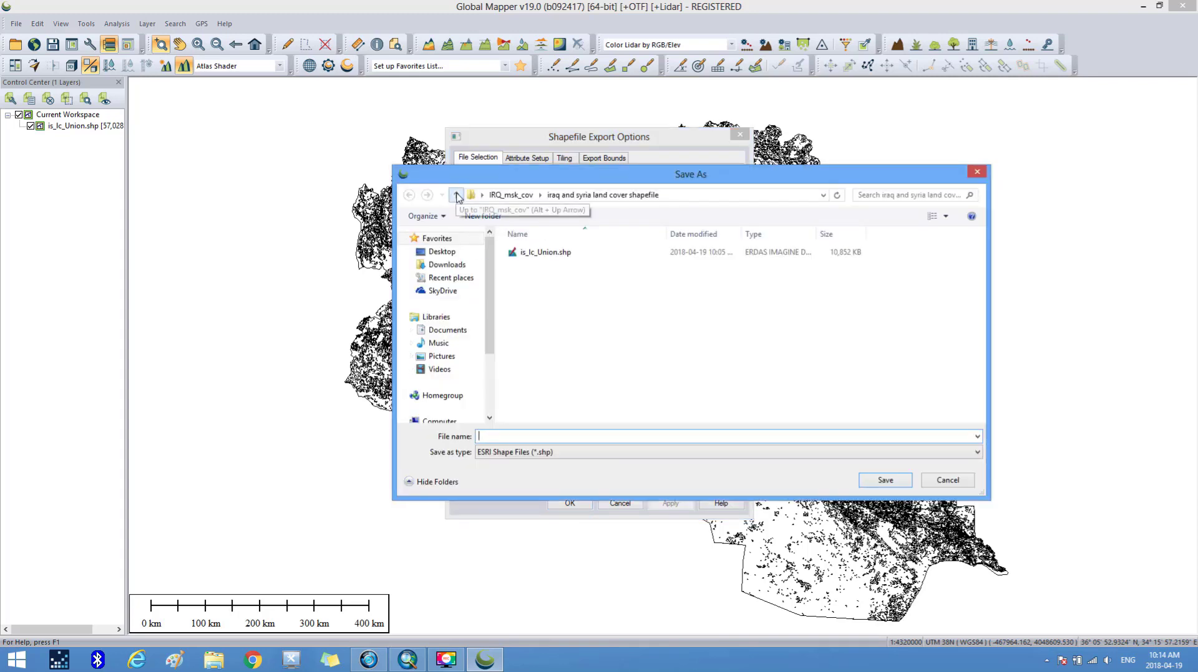
pyautogui.click(457, 196)
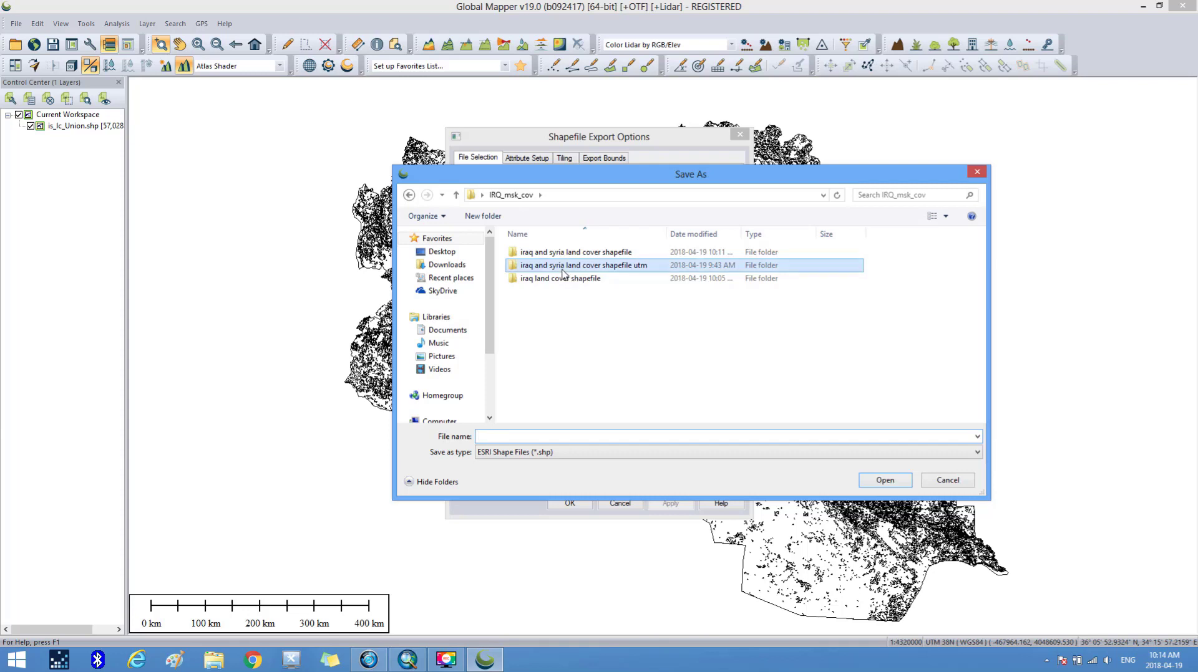
pyautogui.doubleClick(563, 269)
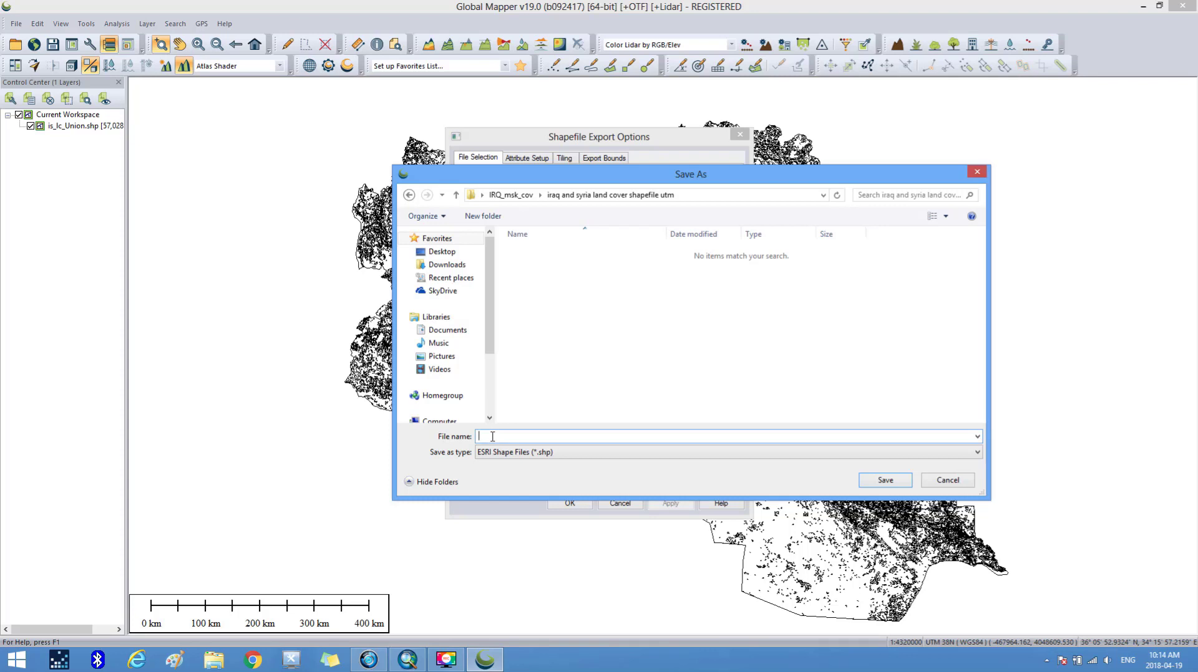
pyautogui.write('iraq ans')
pyautogui.press('BackSpace')
pyautogui.write('d syr')
pyautogui.write('ia land cover utm')
pyautogui.click(871, 486)
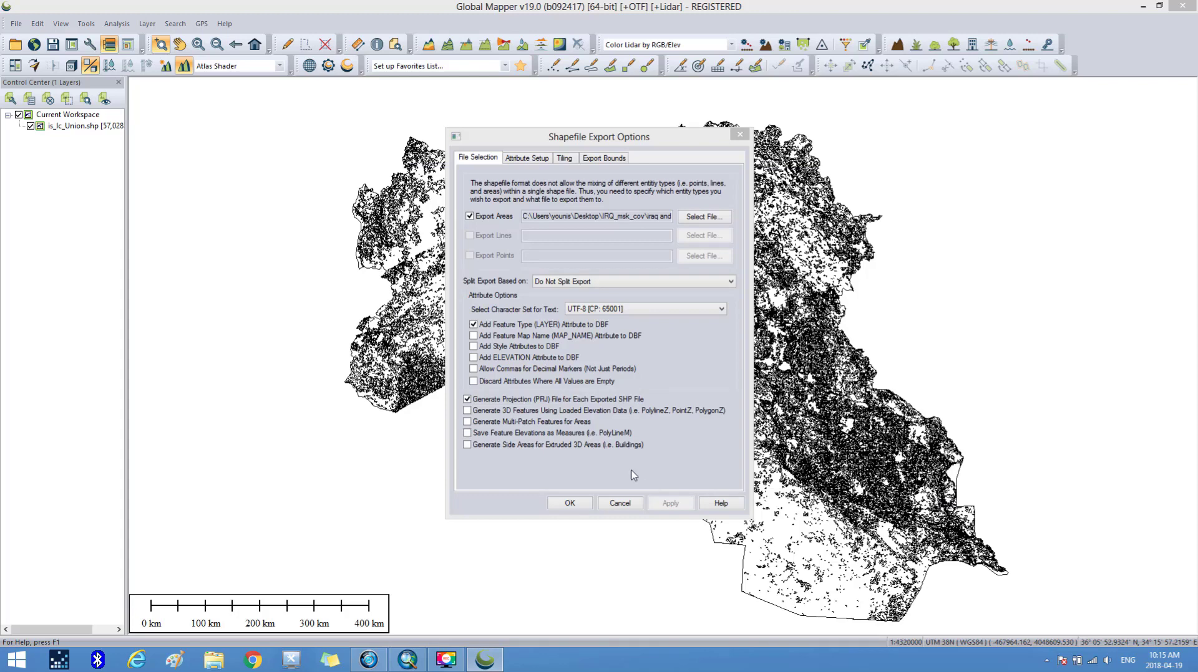
pyautogui.click(569, 504)
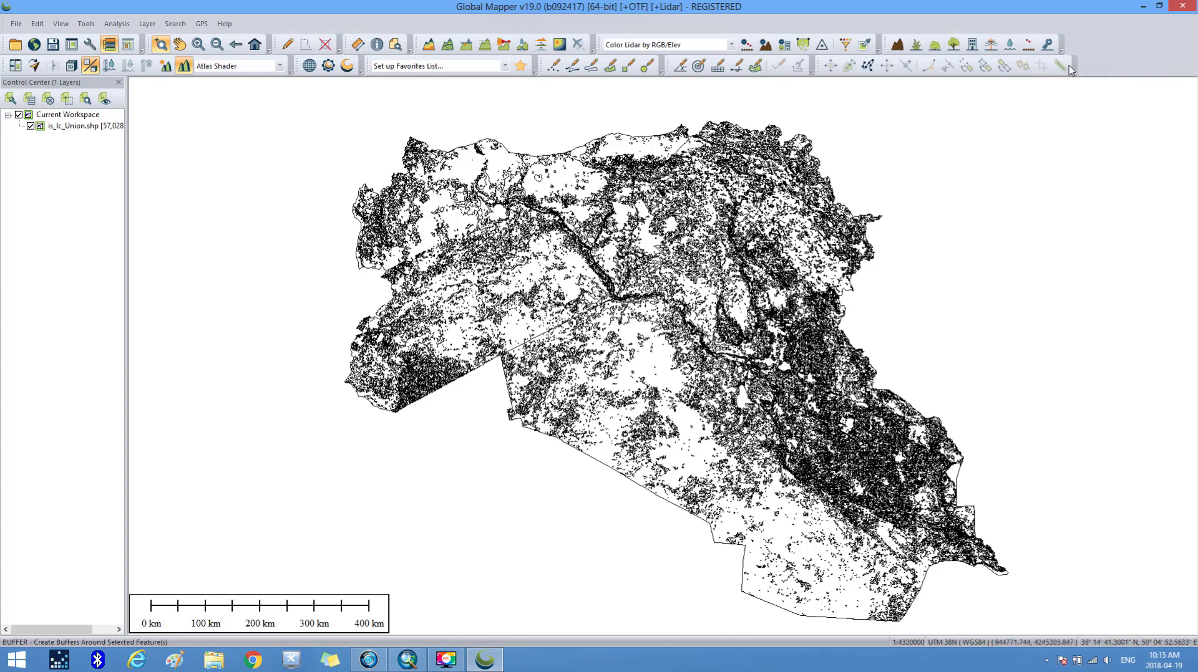
# Close Global Mapper and switch back to ArcMap
pyautogui.click(1191, 7)
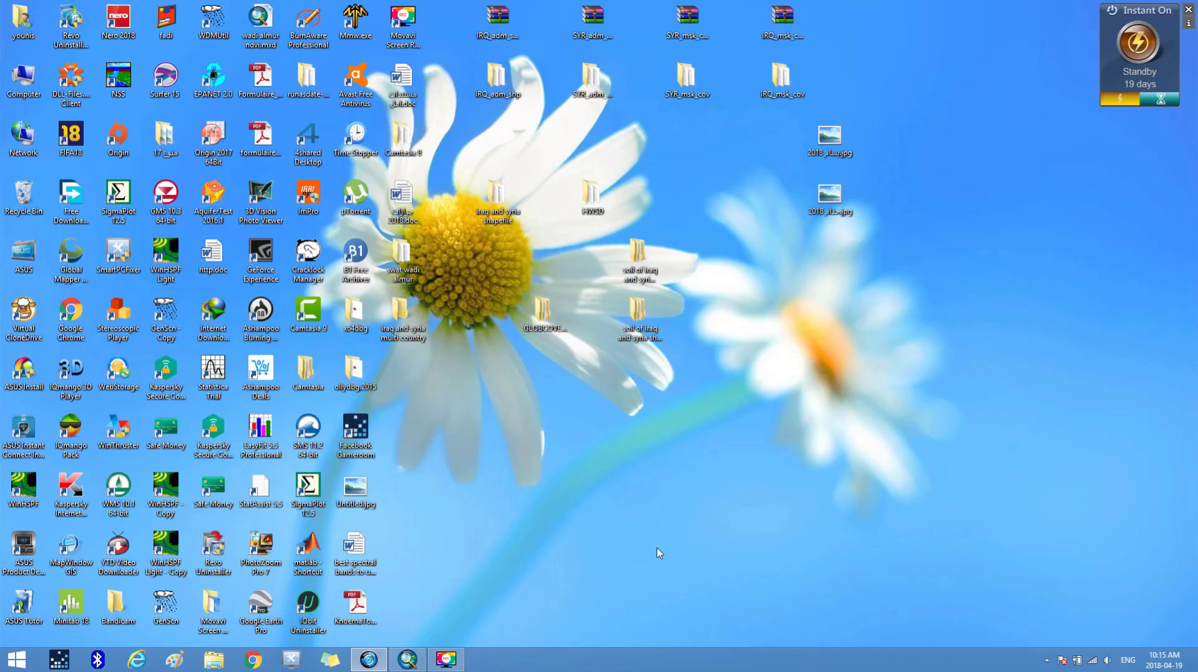
pyautogui.click(424, 666)
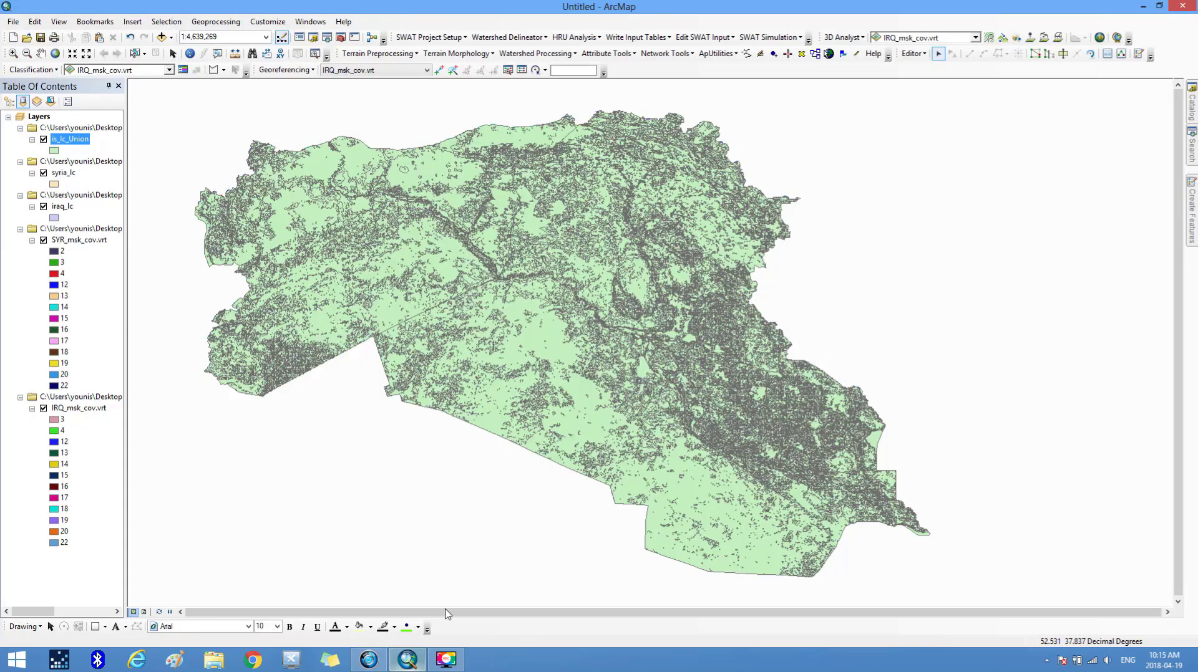
# Close the untitled ArcMap document without saving its changes and refresh the desktop
pyautogui.click(1189, 7)
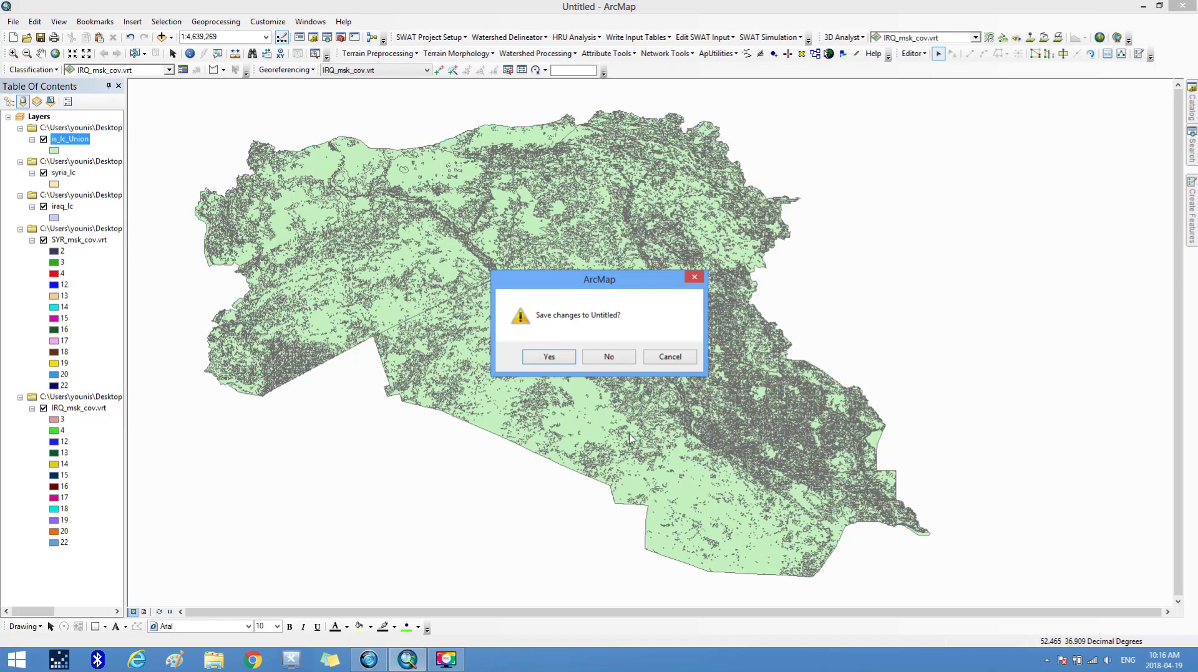
pyautogui.click(630, 361)
pyautogui.rightClick(597, 446)
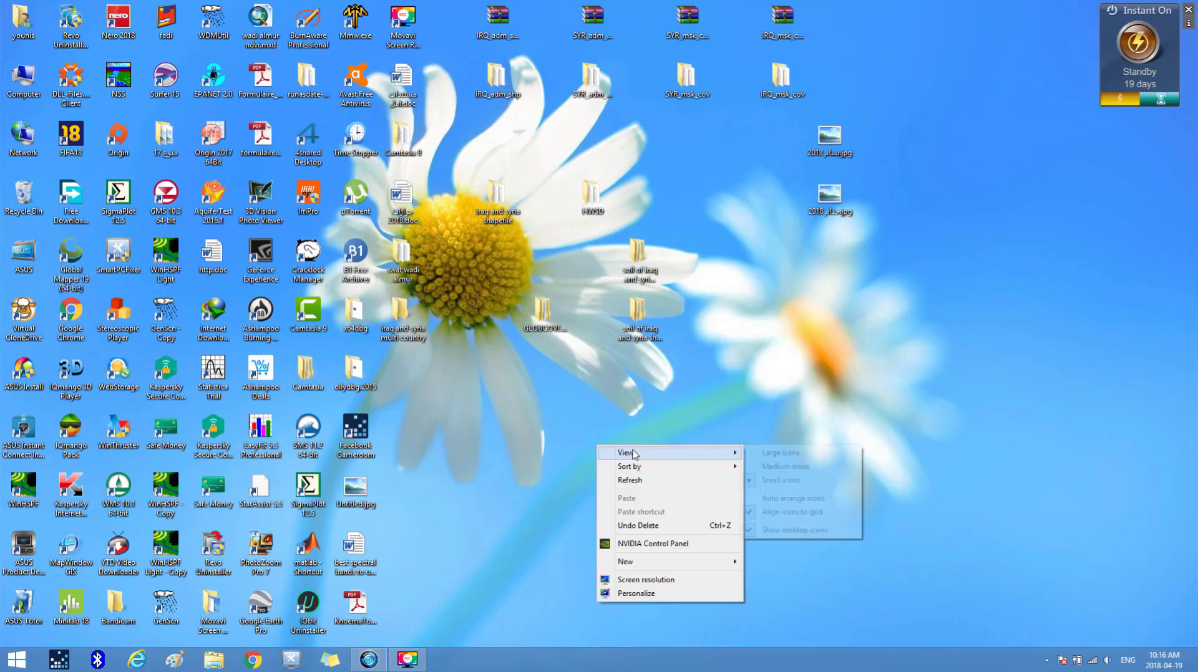
pyautogui.click(680, 481)
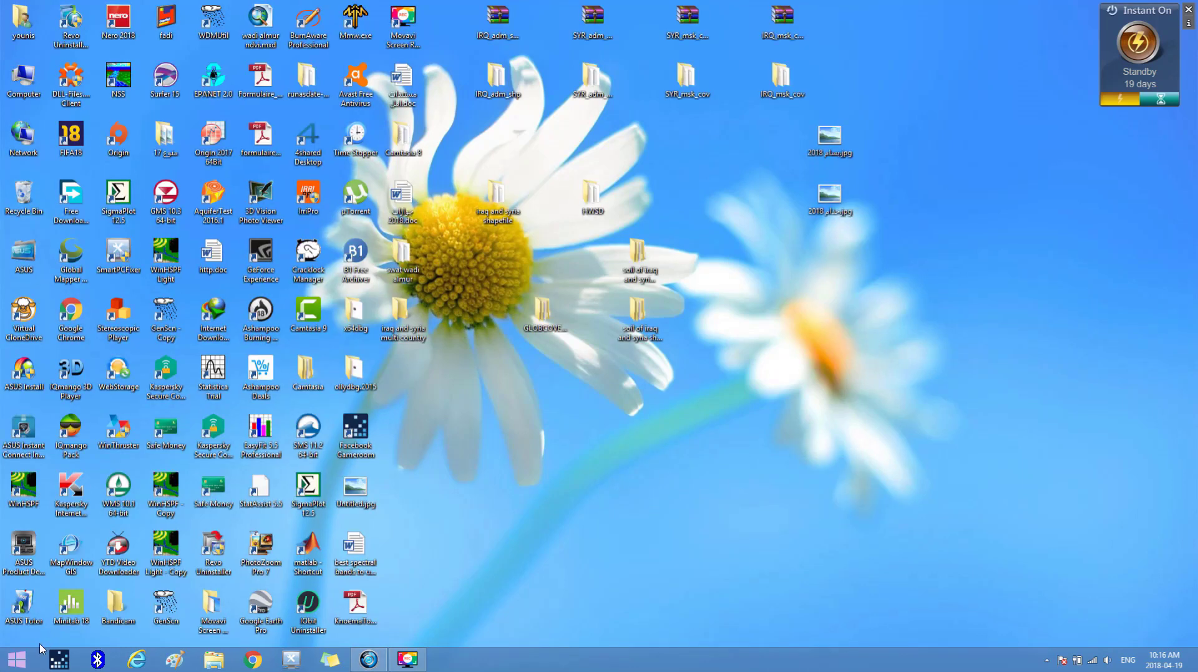
# Launch ArcMap 10.4.1 again and dismiss its Getting Started dialog to work in a blank map
pyautogui.click(17, 659)
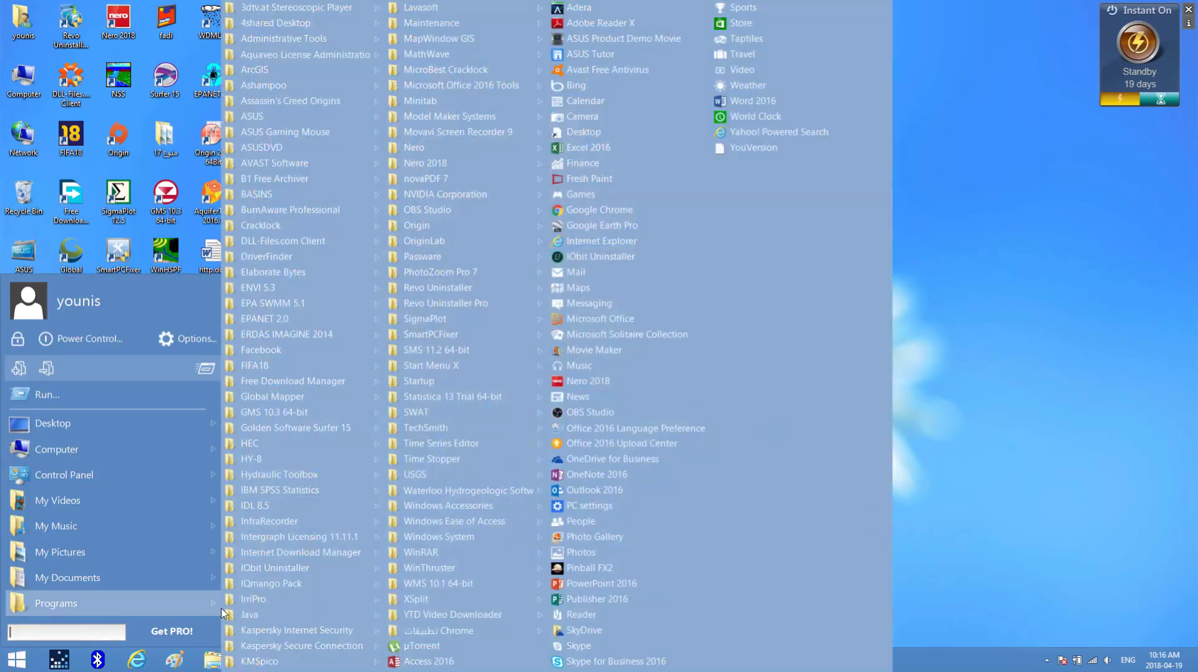
pyautogui.moveTo(186, 615)
pyautogui.moveTo(312, 70)
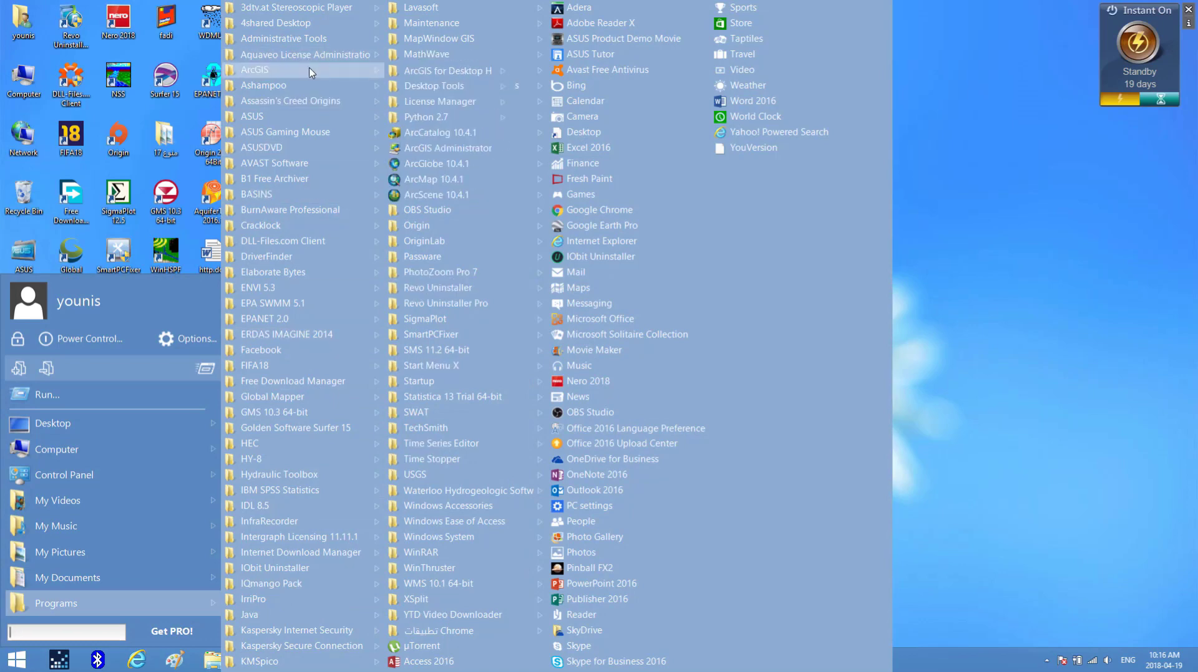
pyautogui.click(443, 179)
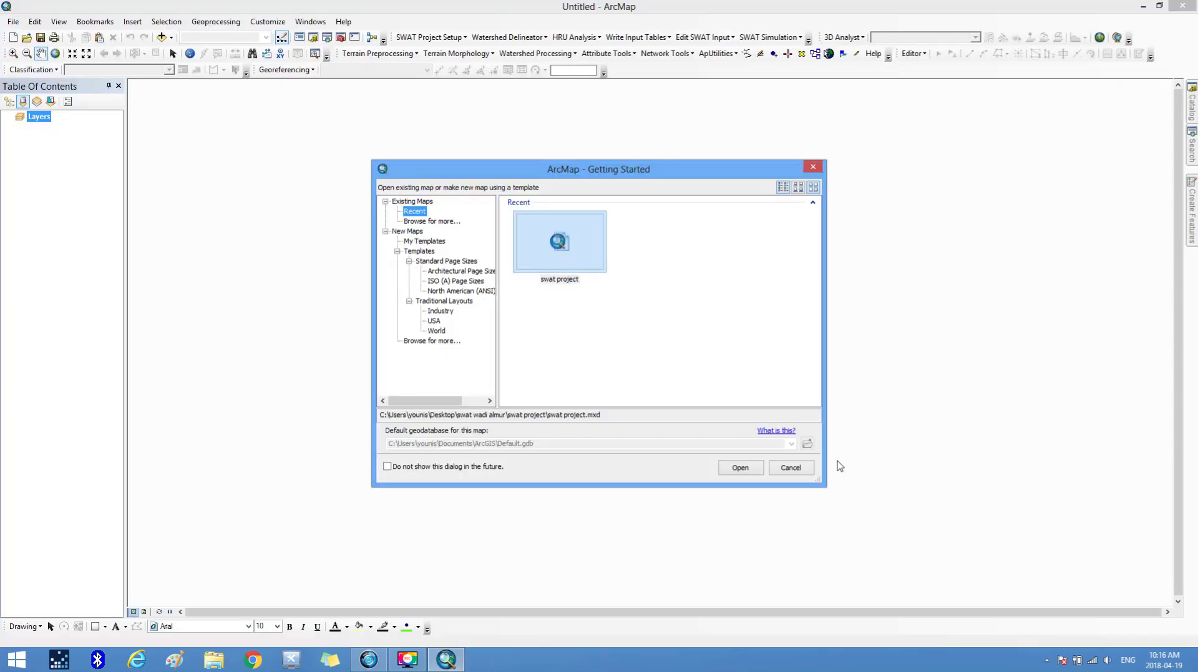
pyautogui.click(777, 468)
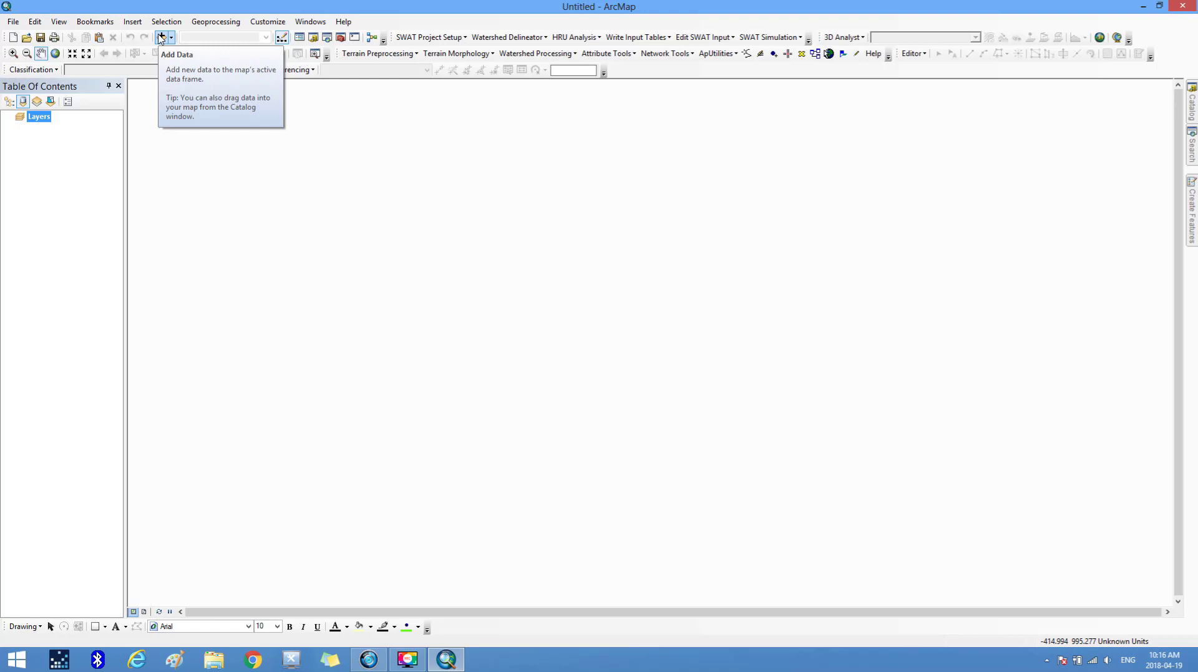
# Add "iraq and syria land cover utm.shp" to the map from the utm shapefile folder inside IRQ_msk_cov
pyautogui.click(162, 38)
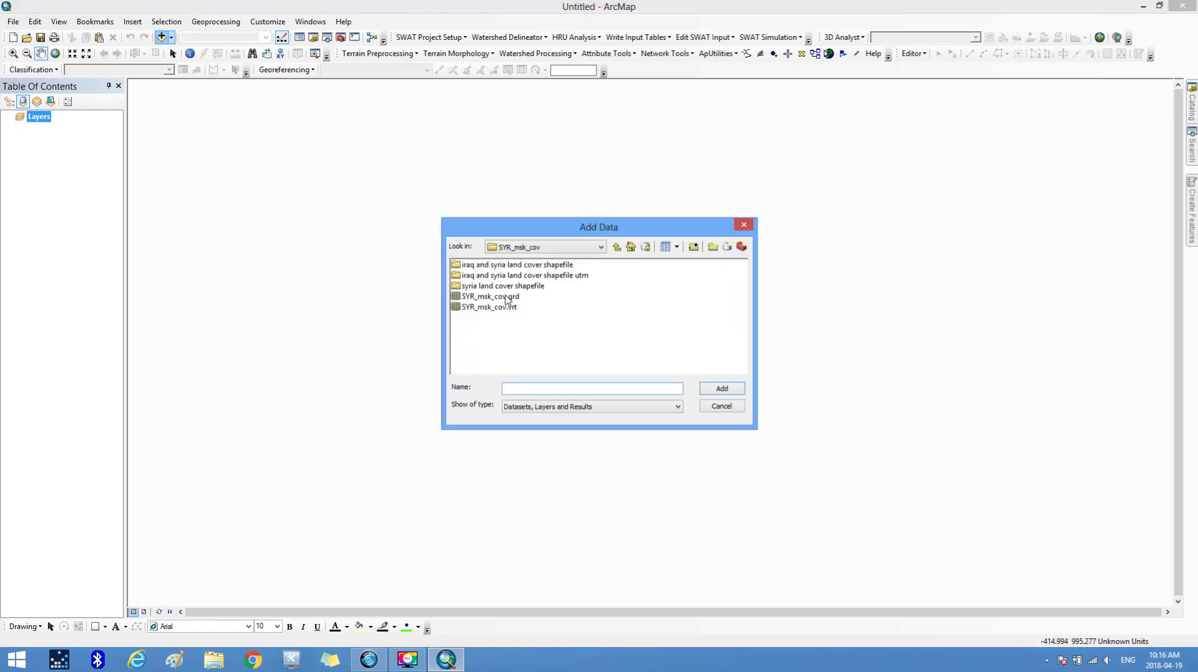
pyautogui.click(617, 248)
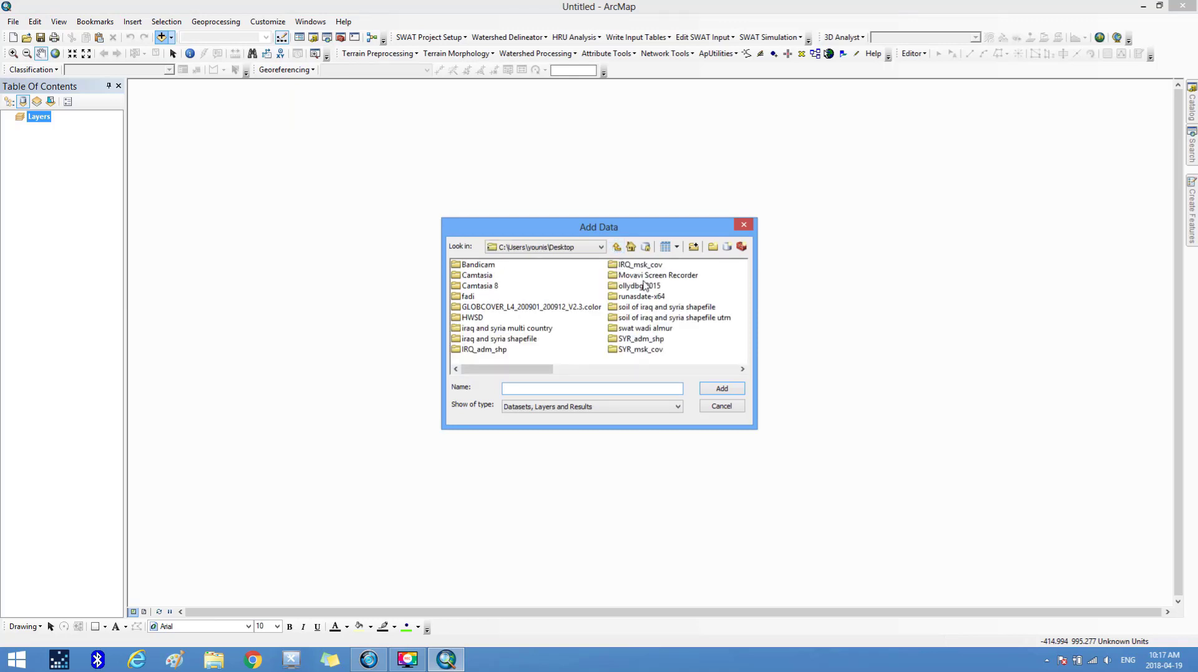
pyautogui.doubleClick(641, 267)
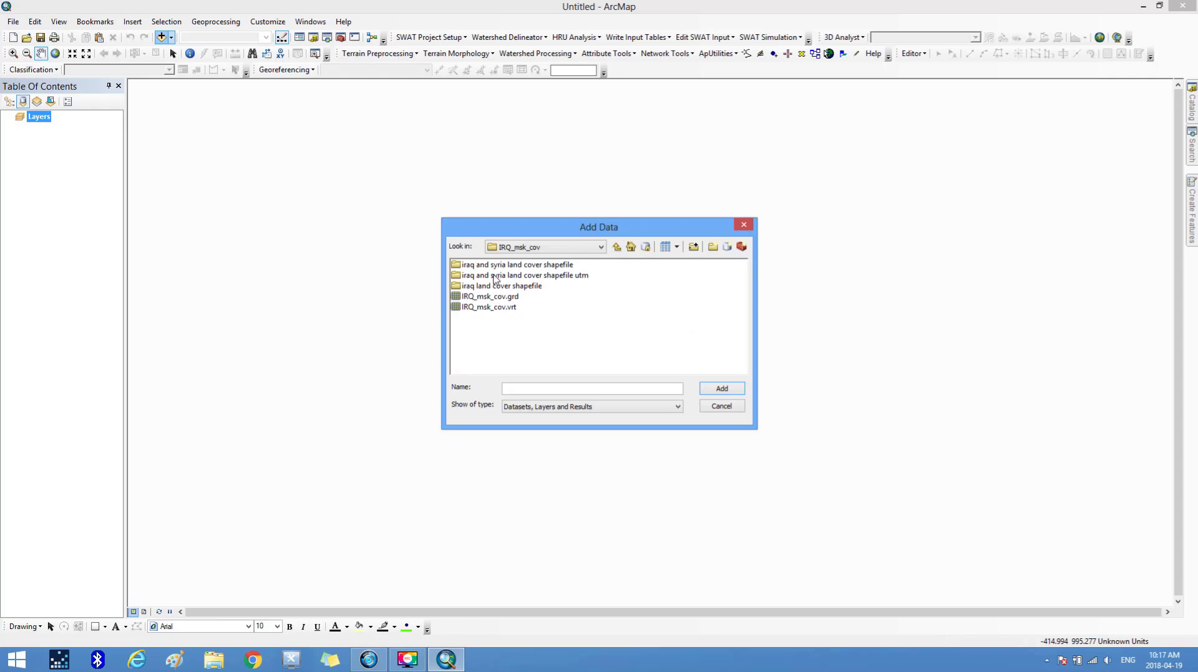
pyautogui.doubleClick(493, 276)
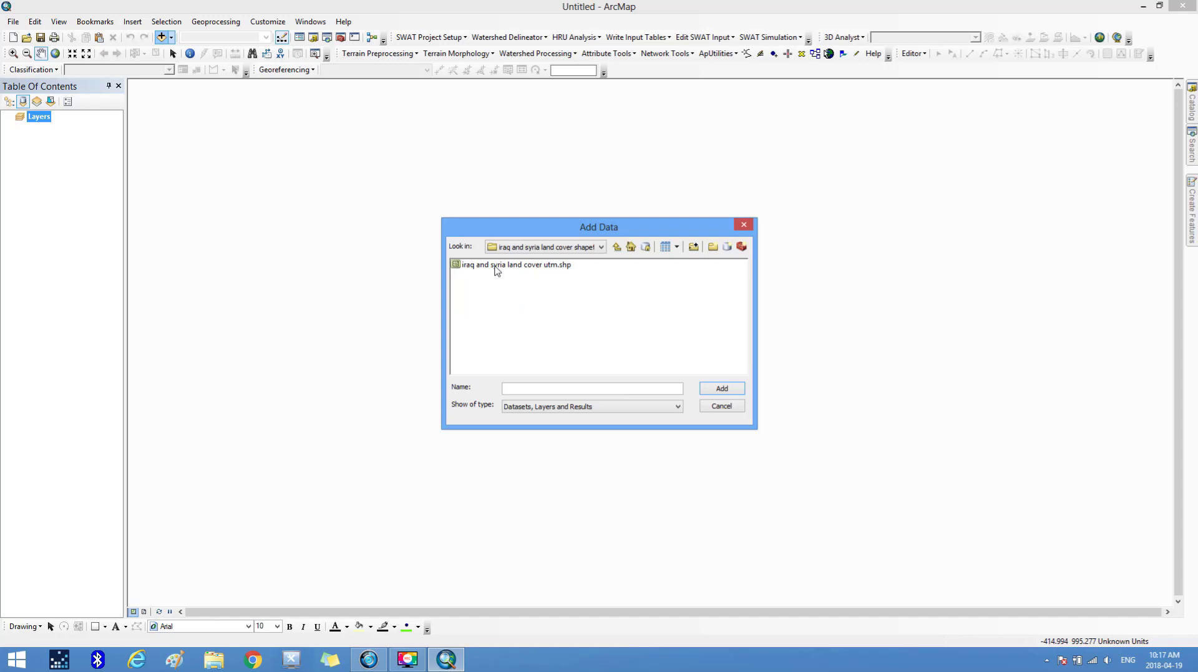
pyautogui.click(495, 269)
pyautogui.click(720, 388)
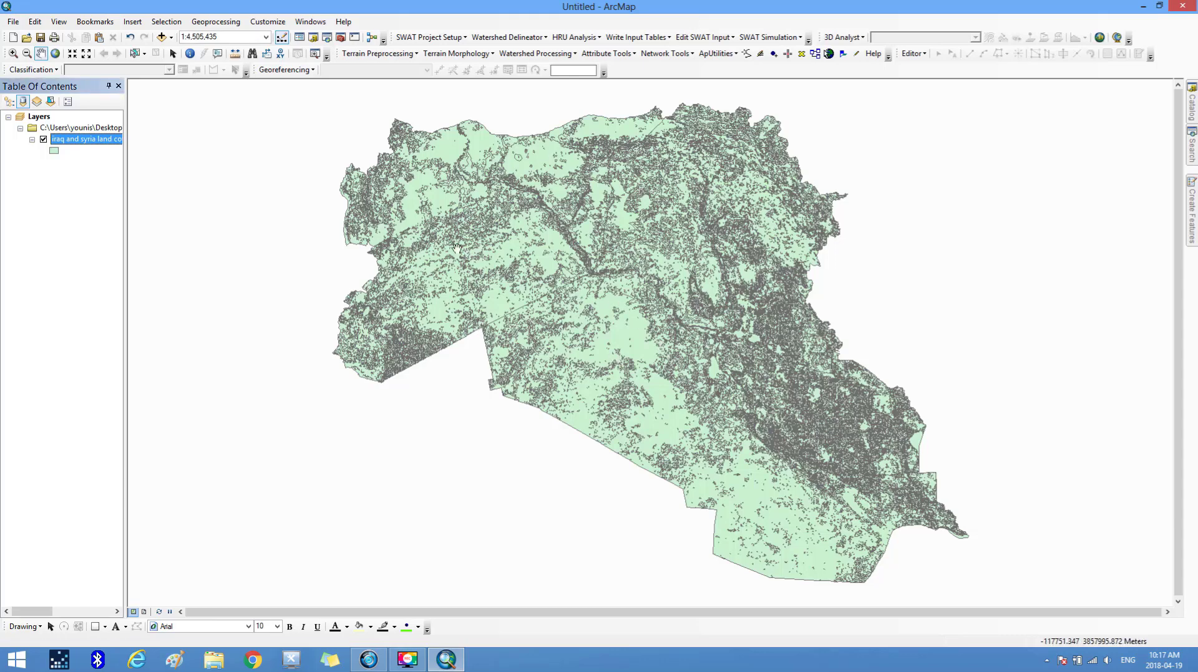
# Open the attribute table of the UTM land cover layer and bring the GRIDCODE, GRIDCODE_1 and mukey fields into view
pyautogui.rightClick(76, 141)
pyautogui.click(119, 181)
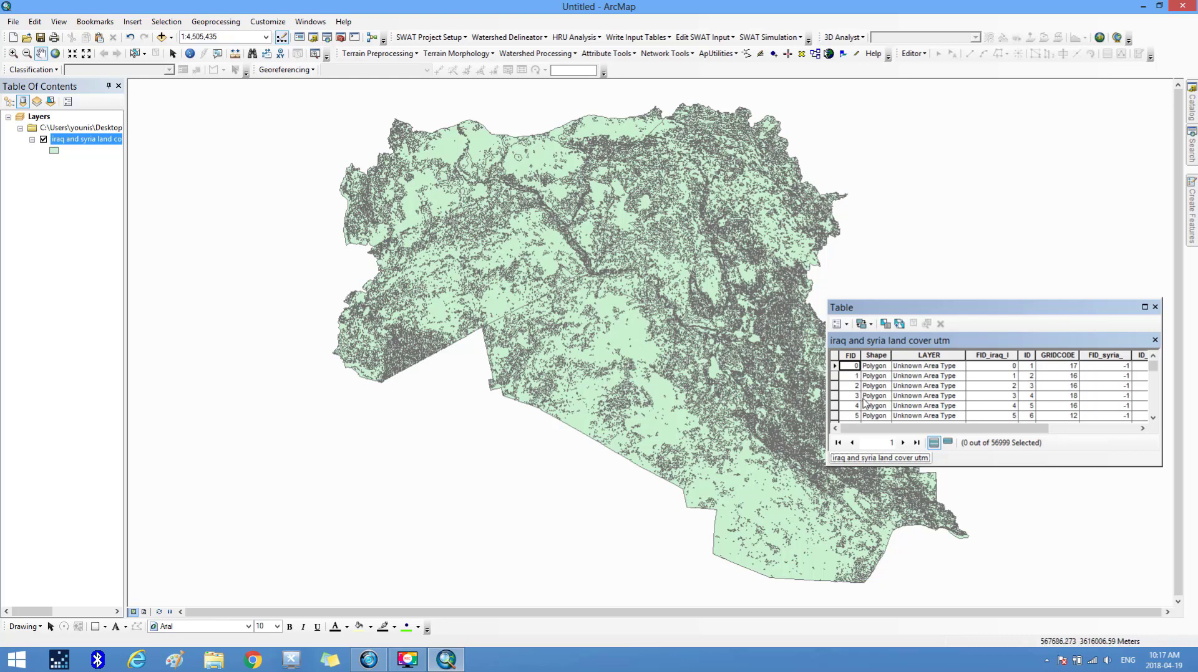
pyautogui.moveTo(898, 428); pyautogui.dragTo(1030, 444)
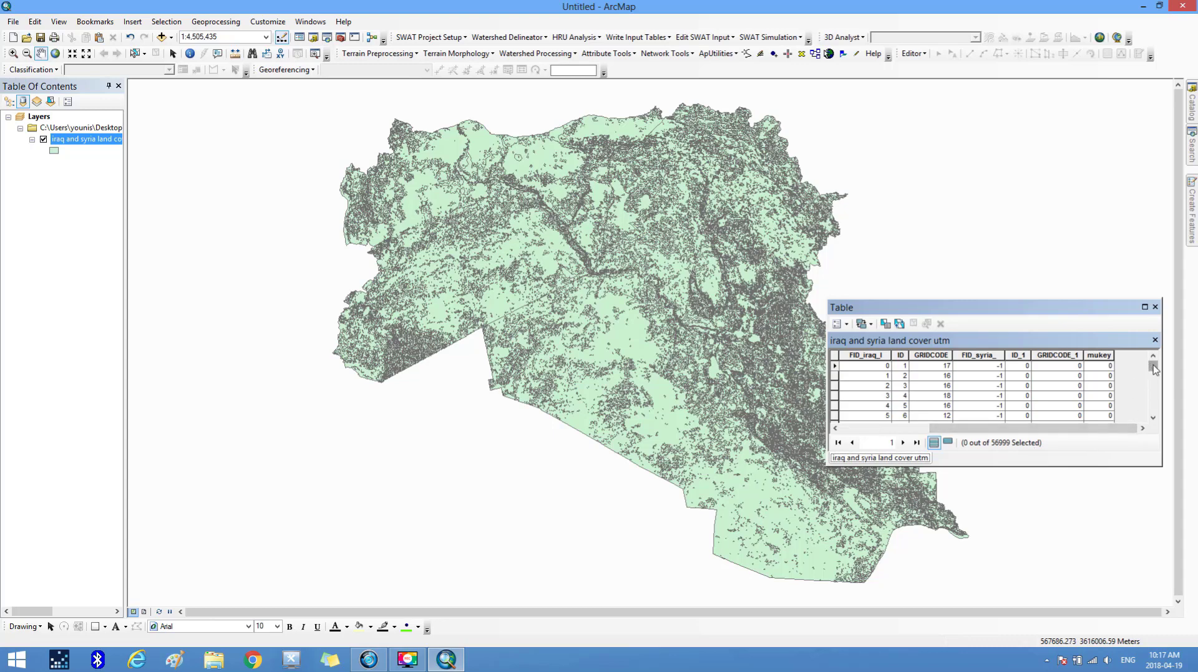
pyautogui.moveTo(1153, 368)
pyautogui.mouseDown()
pyautogui.moveTo(1161, 434)
pyautogui.moveTo(1157, 366)
pyautogui.mouseUp()
pyautogui.moveTo(1110, 429); pyautogui.dragTo(1097, 451)
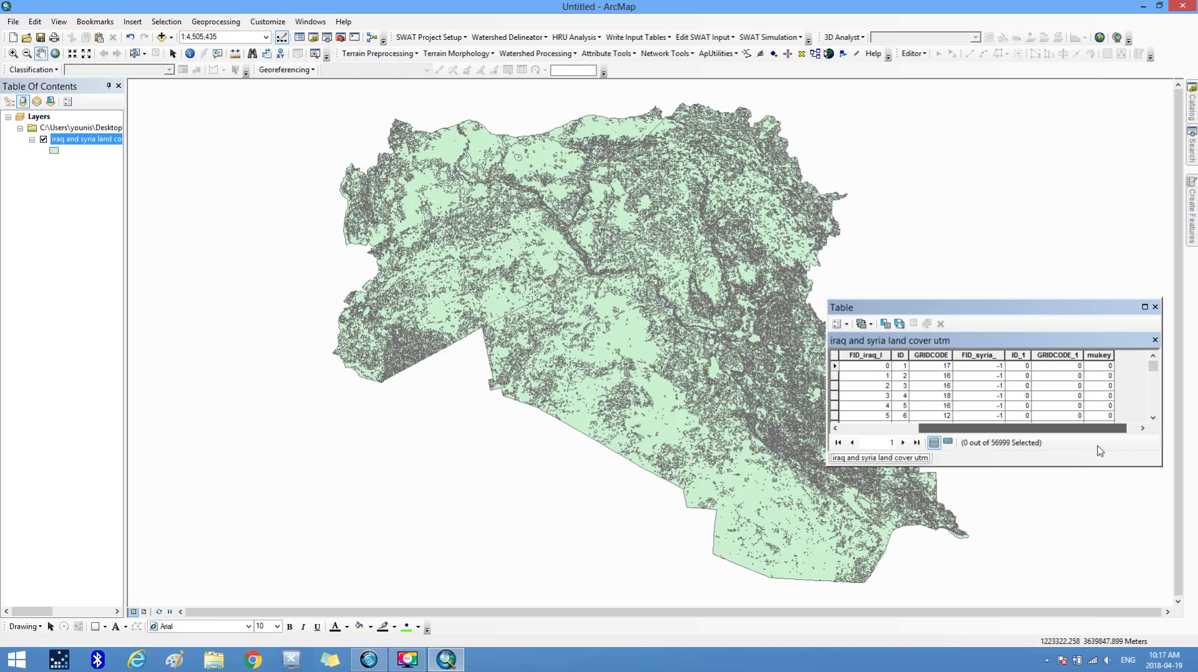
pyautogui.moveTo(1097, 446); pyautogui.dragTo(1097, 446)
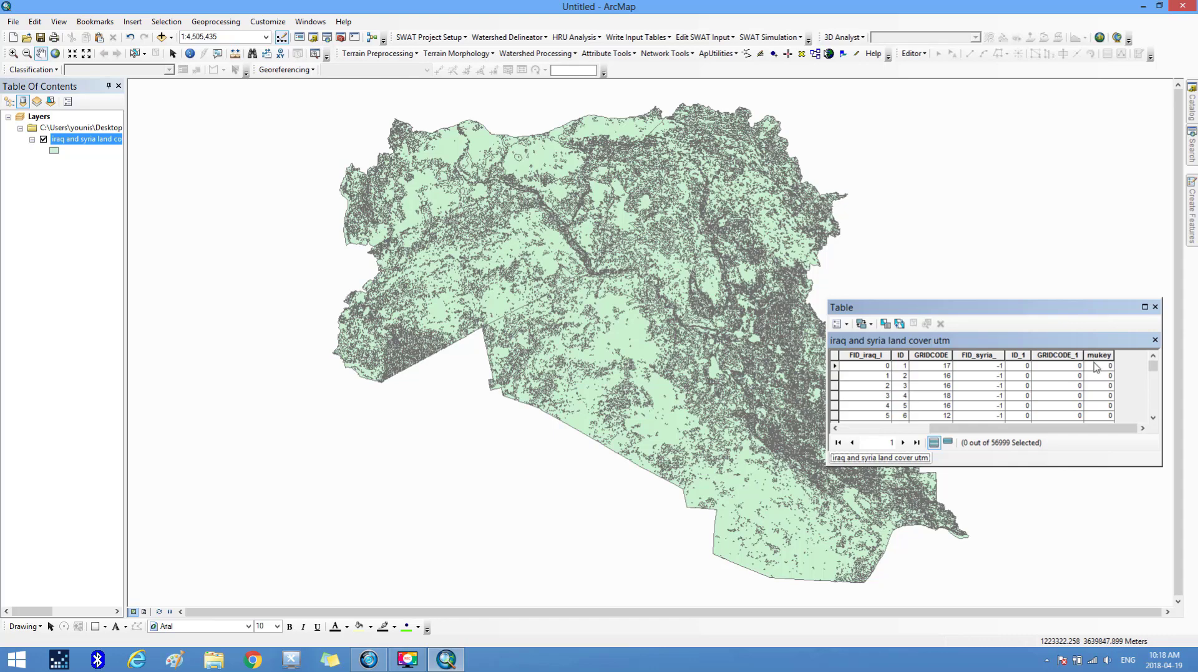
# Start an edit session and calculate the mukey field as [GRIDCODE] + [GRIDCODE_1] with the Field Calculator
pyautogui.click(924, 55)
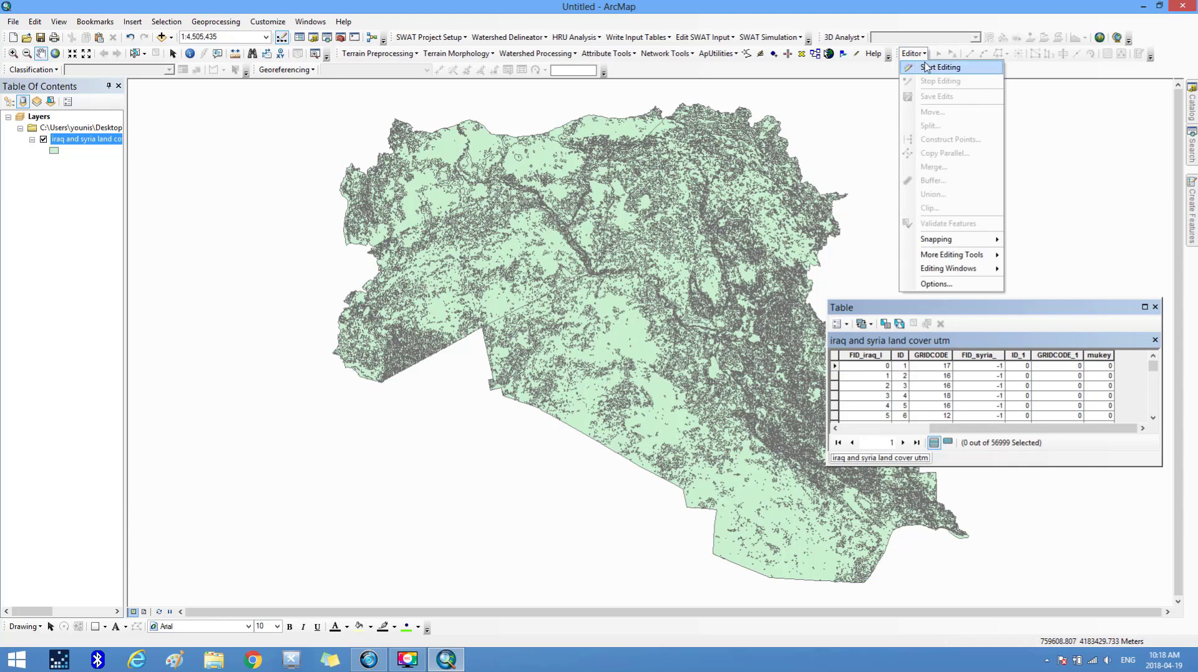
pyautogui.click(926, 66)
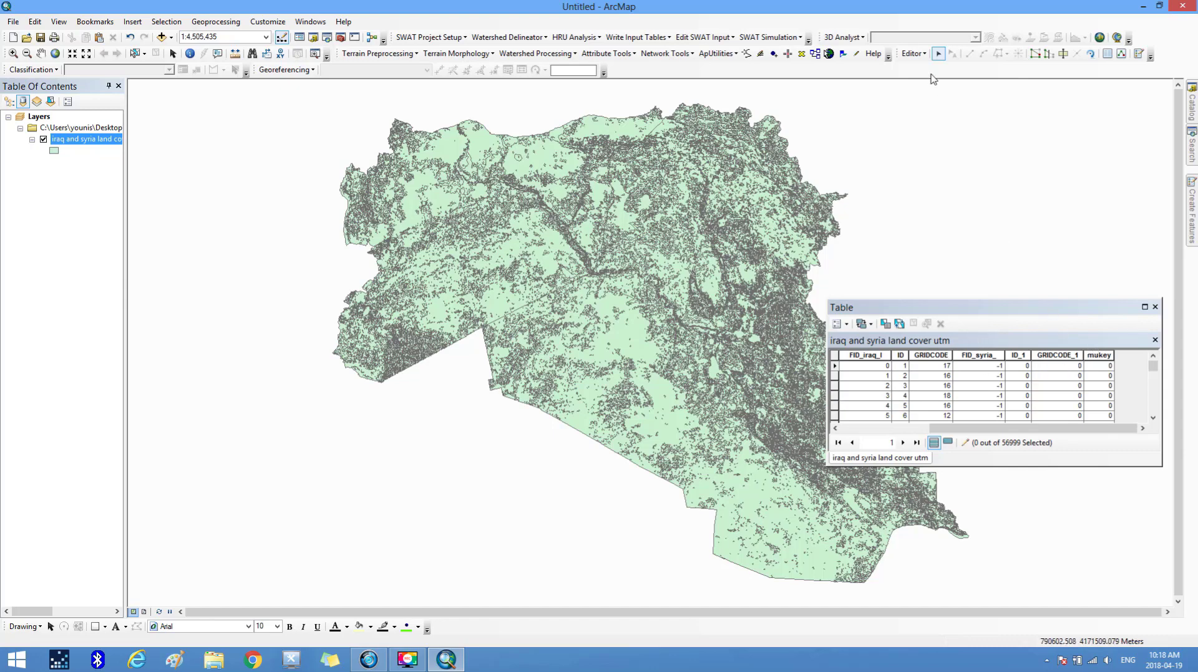
pyautogui.rightClick(1089, 353)
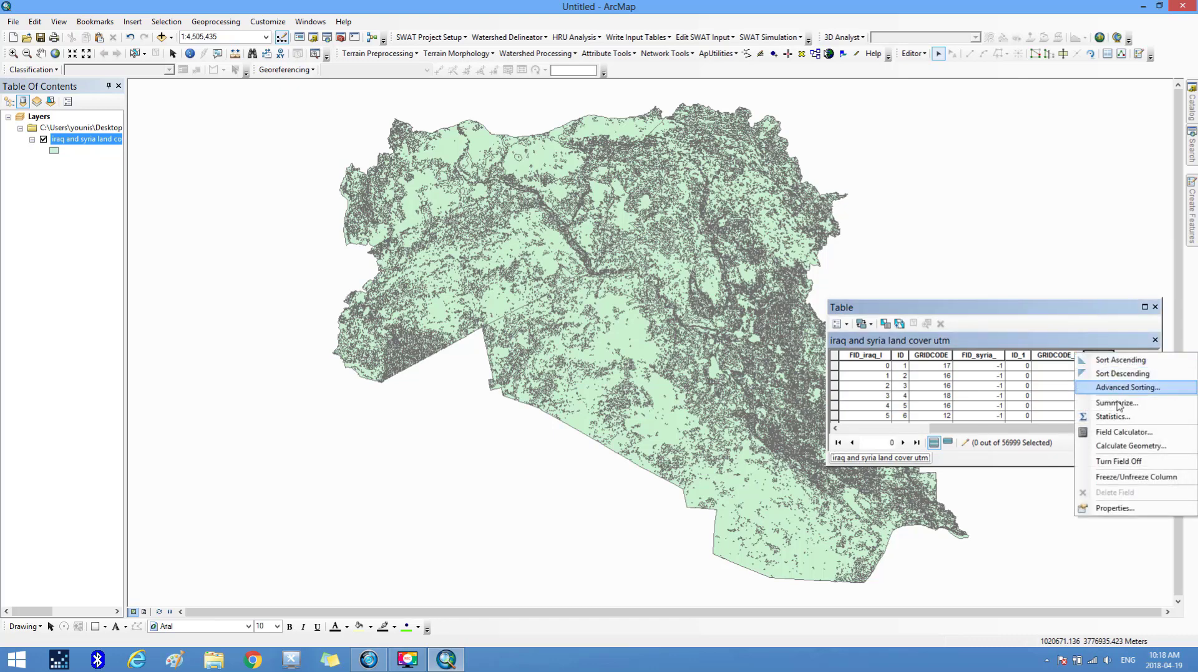
pyautogui.click(1123, 432)
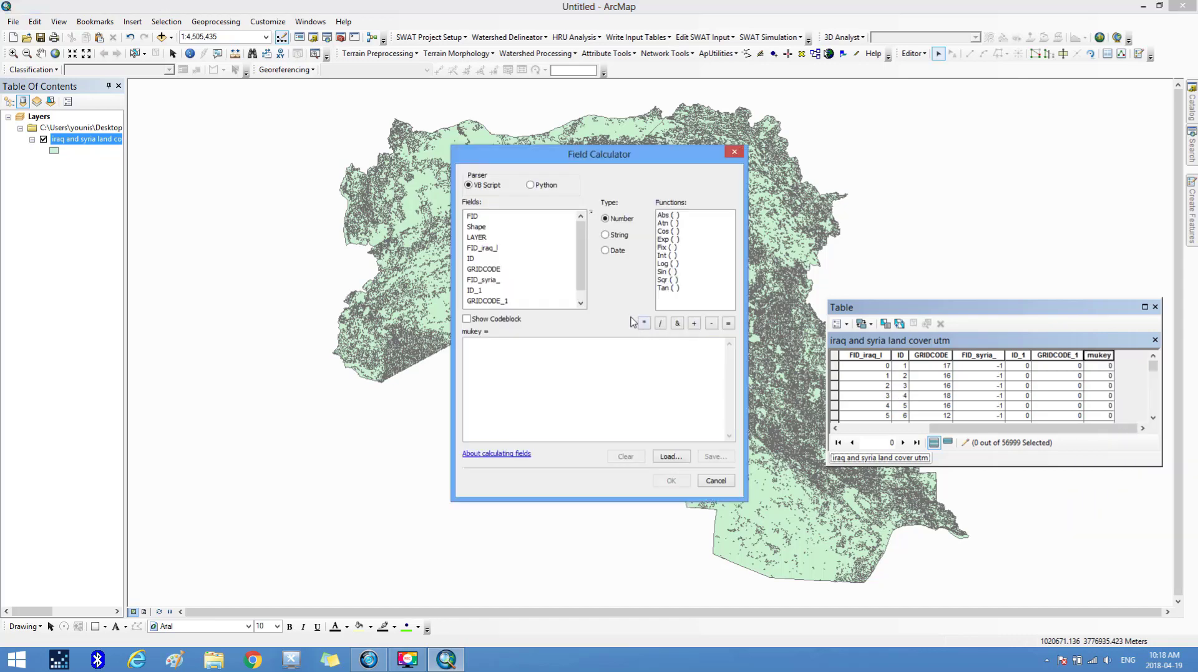
pyautogui.click(483, 270)
pyautogui.doubleClick(484, 269)
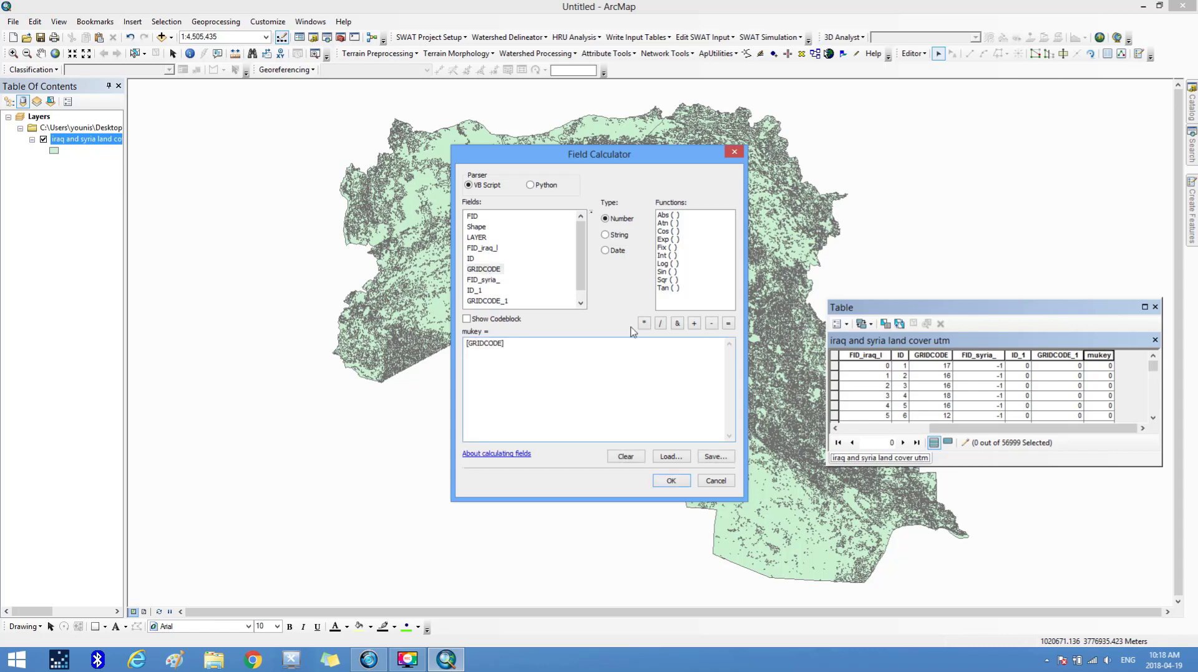
pyautogui.click(694, 323)
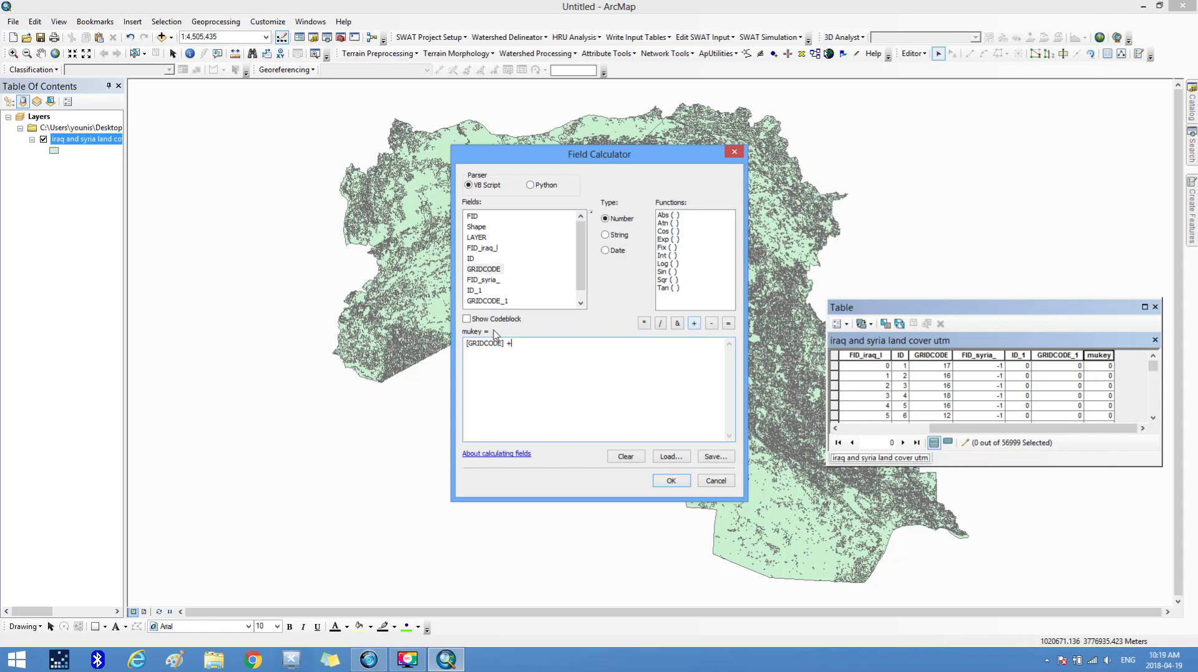
pyautogui.doubleClick(492, 301)
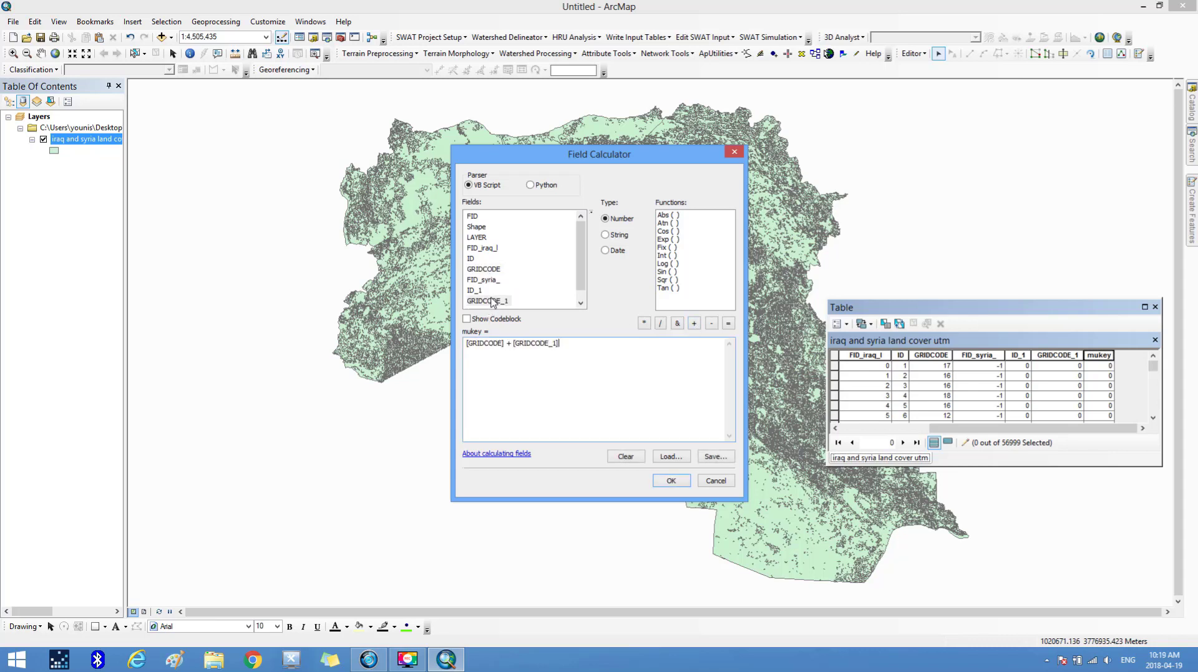
pyautogui.click(668, 481)
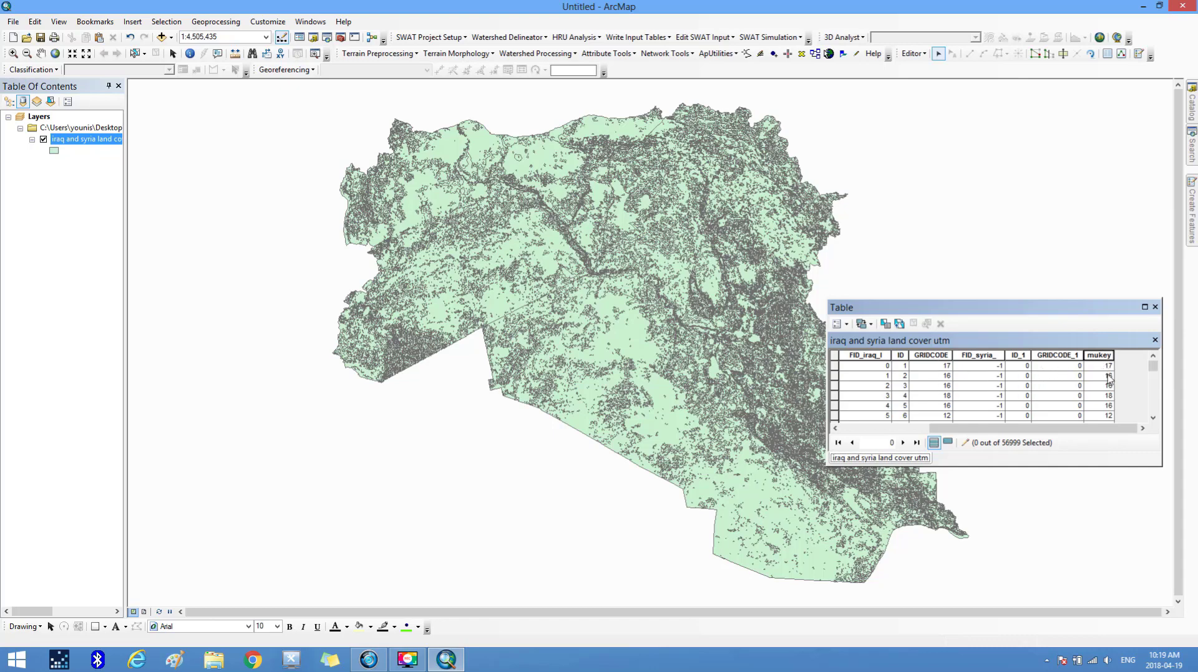
# Stop editing the land cover layer and save the edits
pyautogui.click(922, 55)
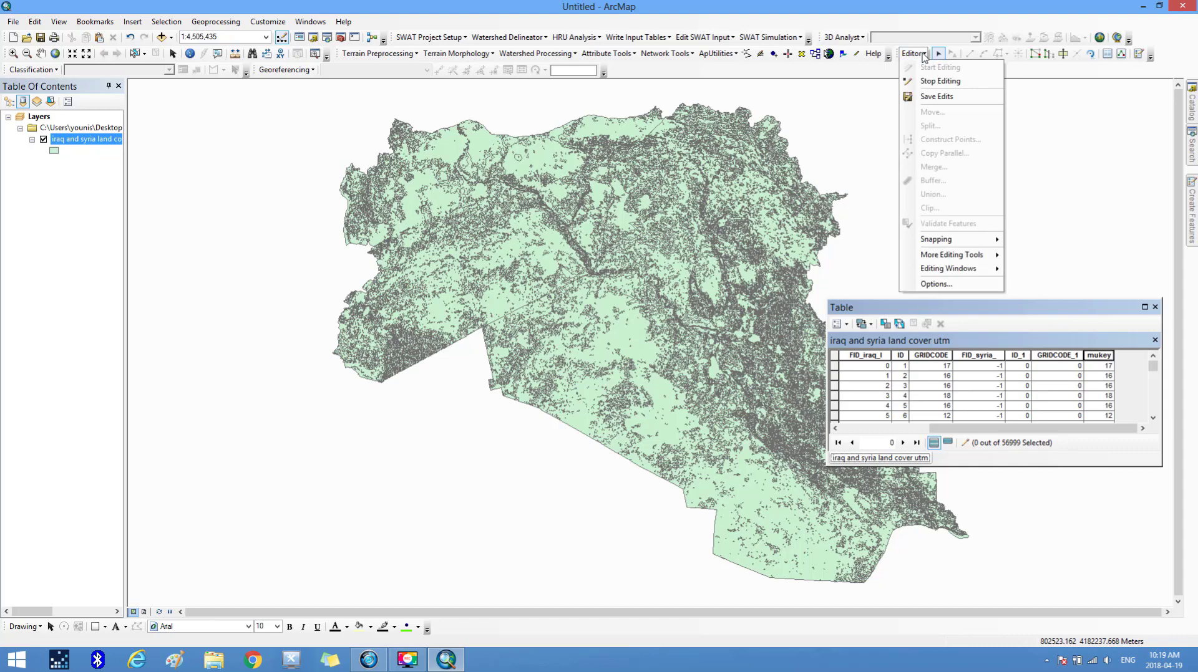
pyautogui.click(937, 82)
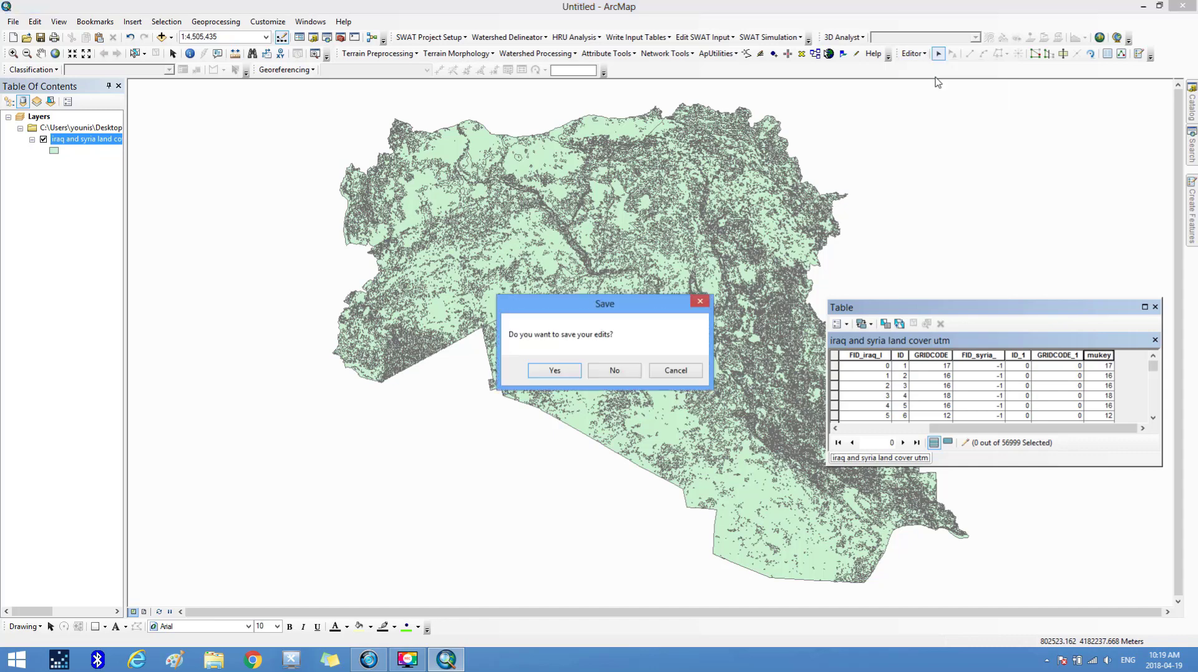
pyautogui.click(571, 373)
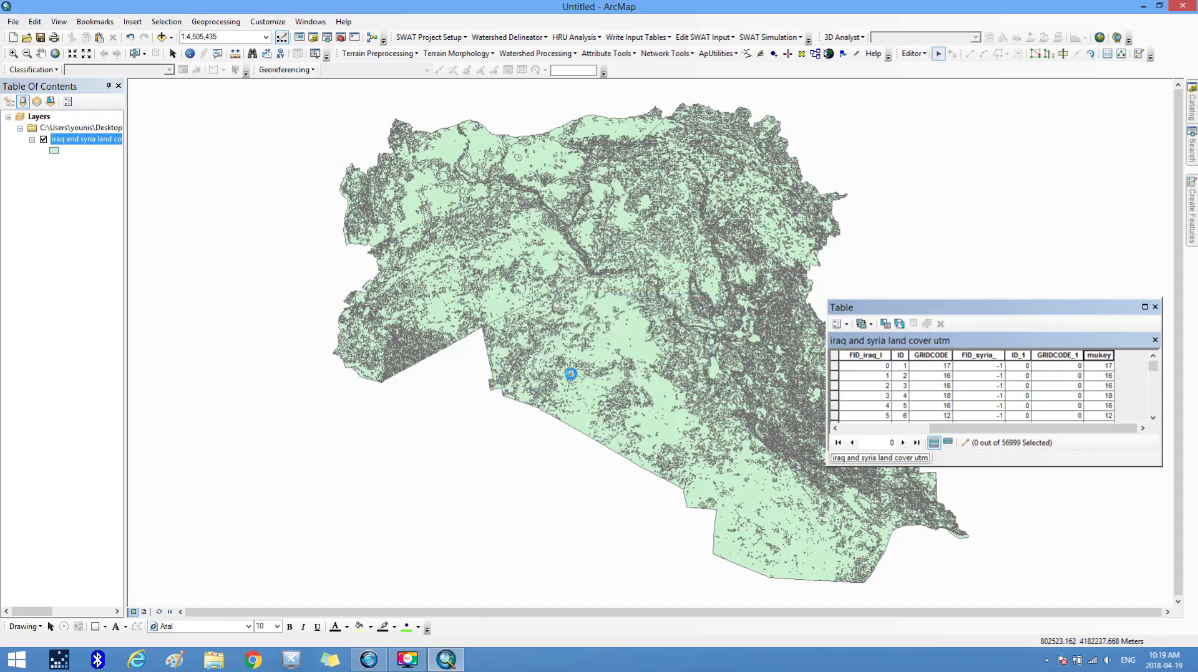
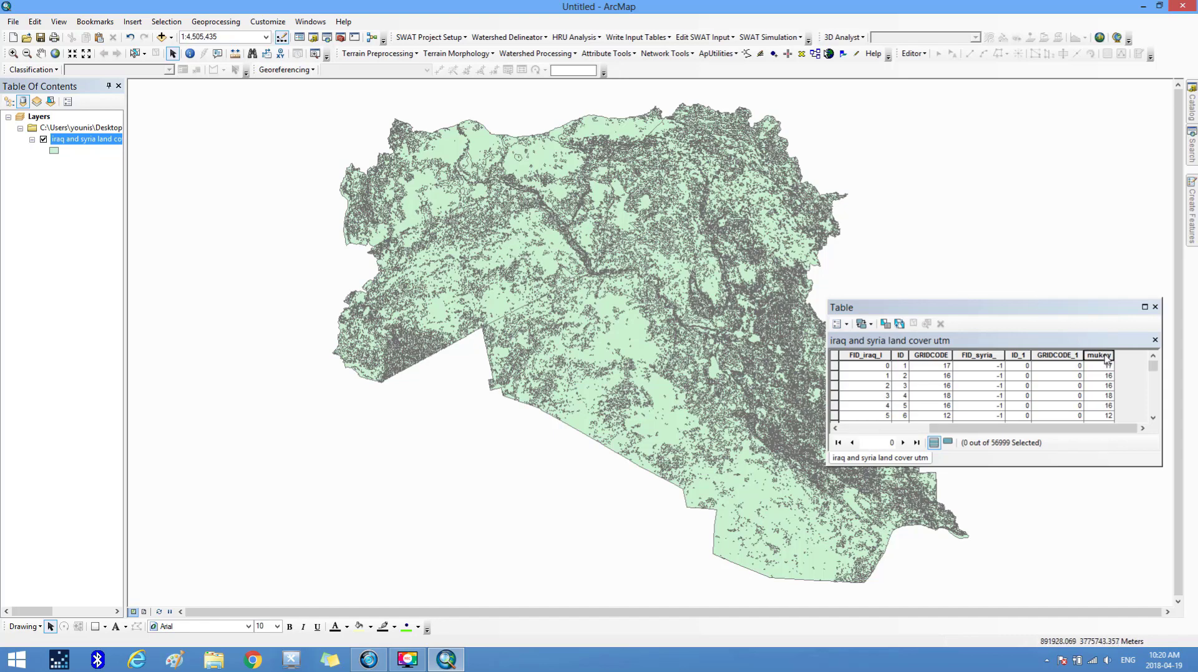
# Review the calculated mukey values through the records and close the attribute table
pyautogui.click(1103, 354)
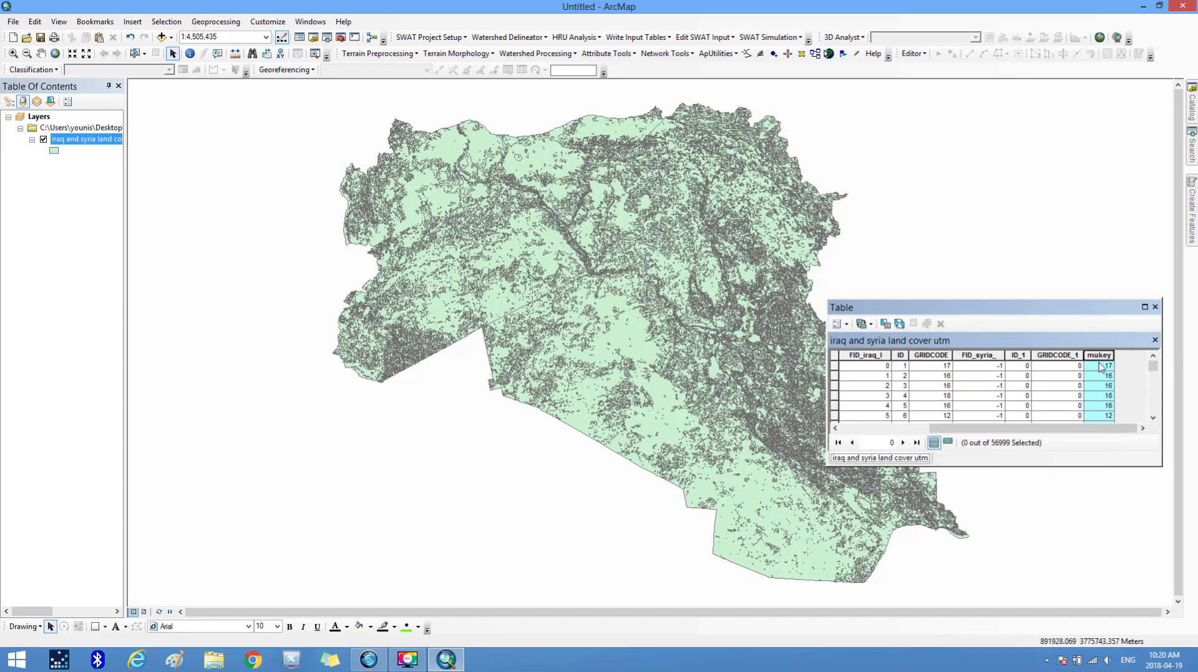
pyautogui.click(1099, 365)
pyautogui.moveTo(1153, 366); pyautogui.dragTo(1153, 408)
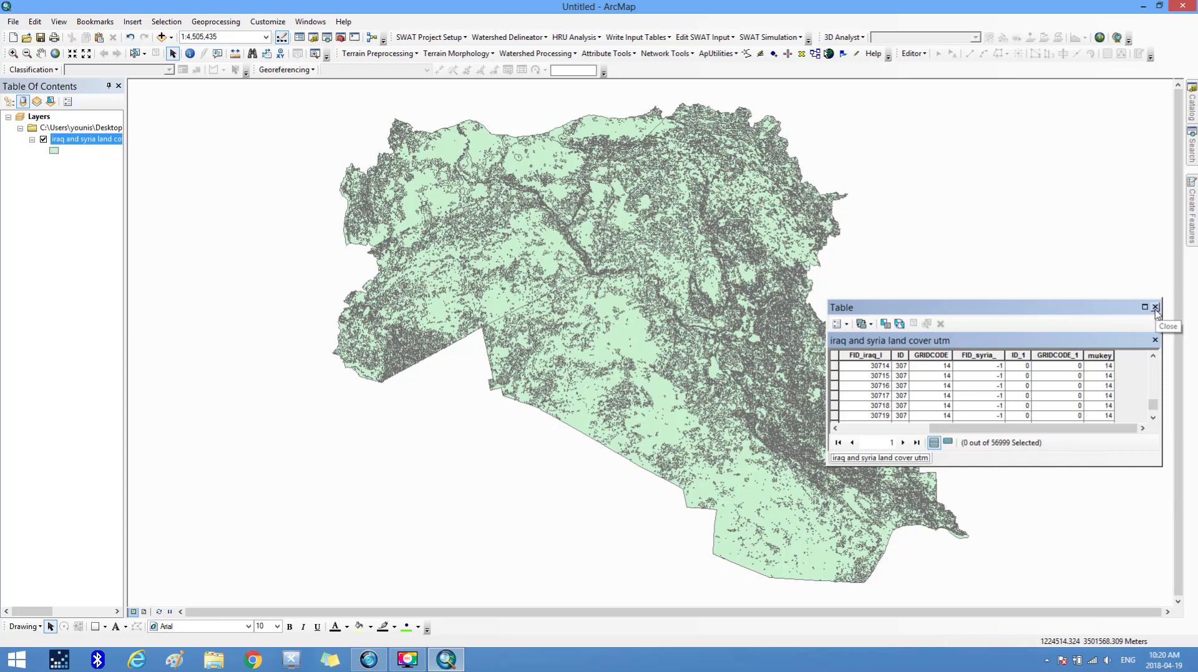
pyautogui.click(1154, 307)
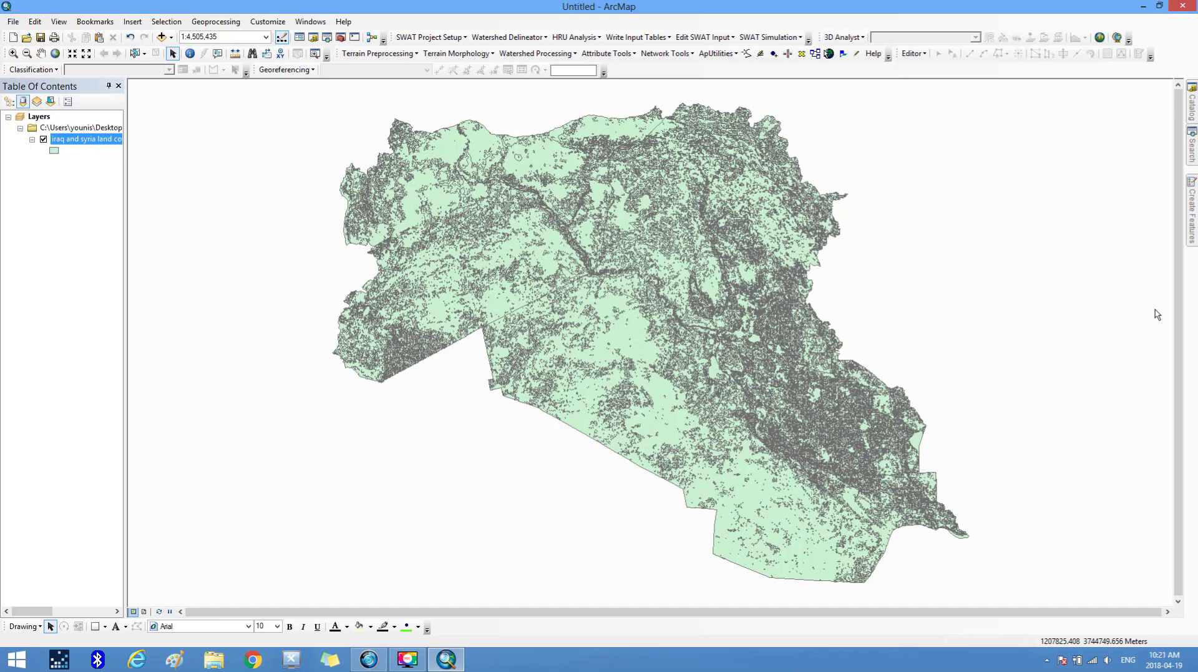
# Minimize ArcMap and open the IRQ_msk_cov folder from the desktop
pyautogui.click(1144, 8)
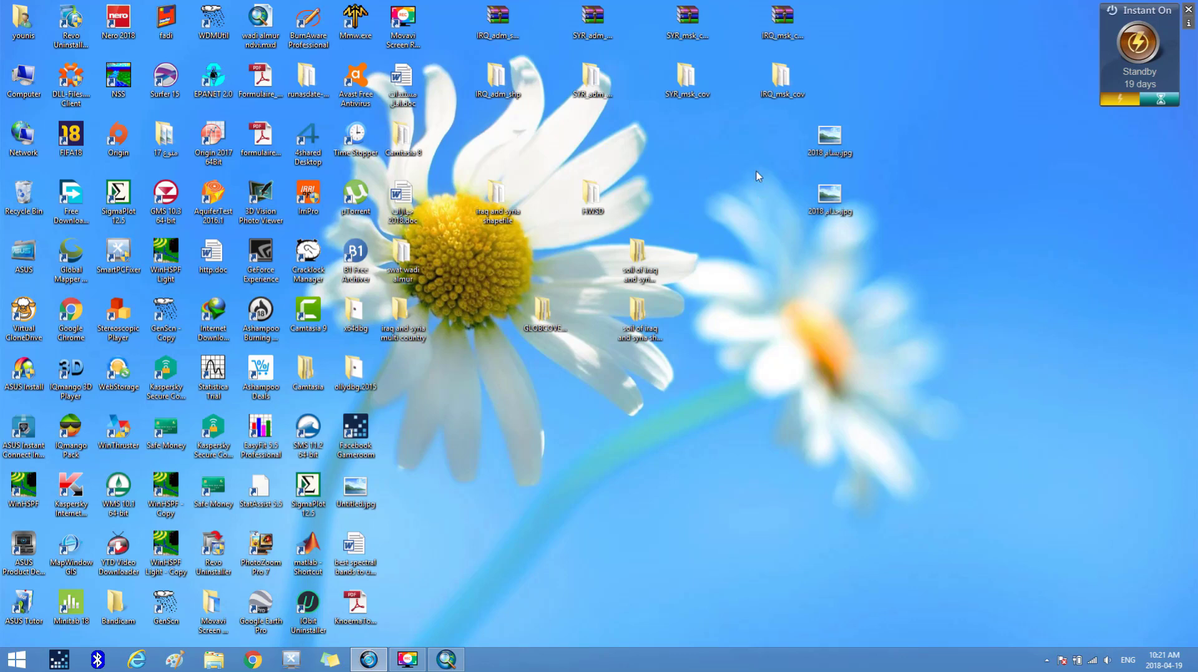
pyautogui.click(778, 84)
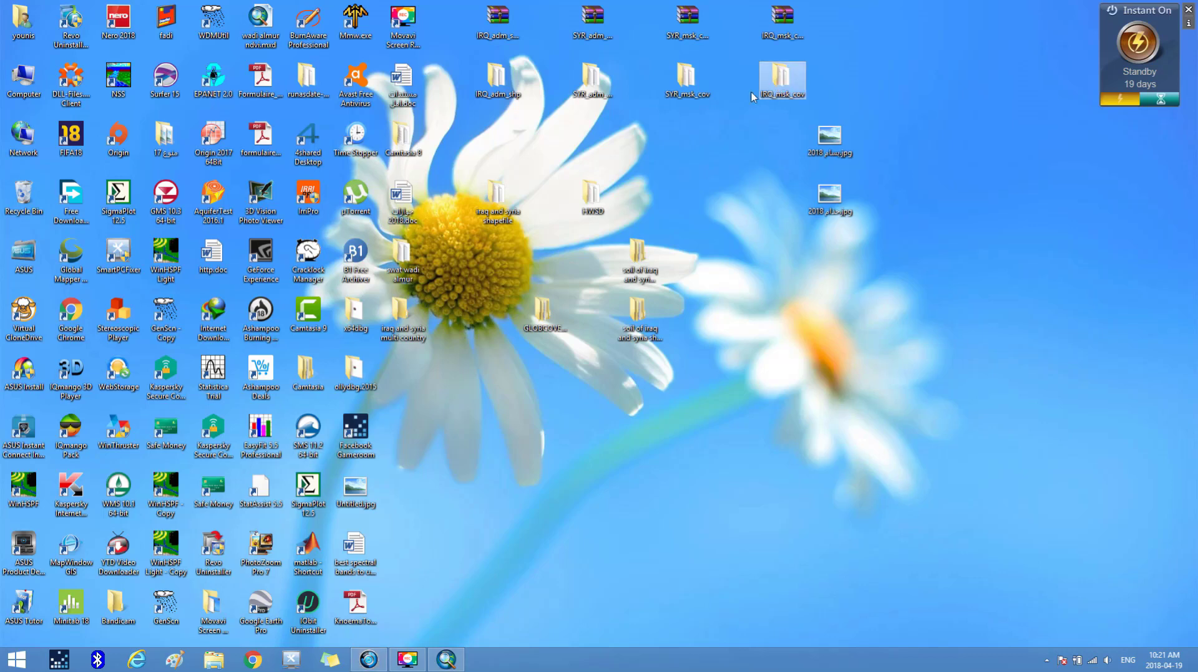
pyautogui.click(686, 77)
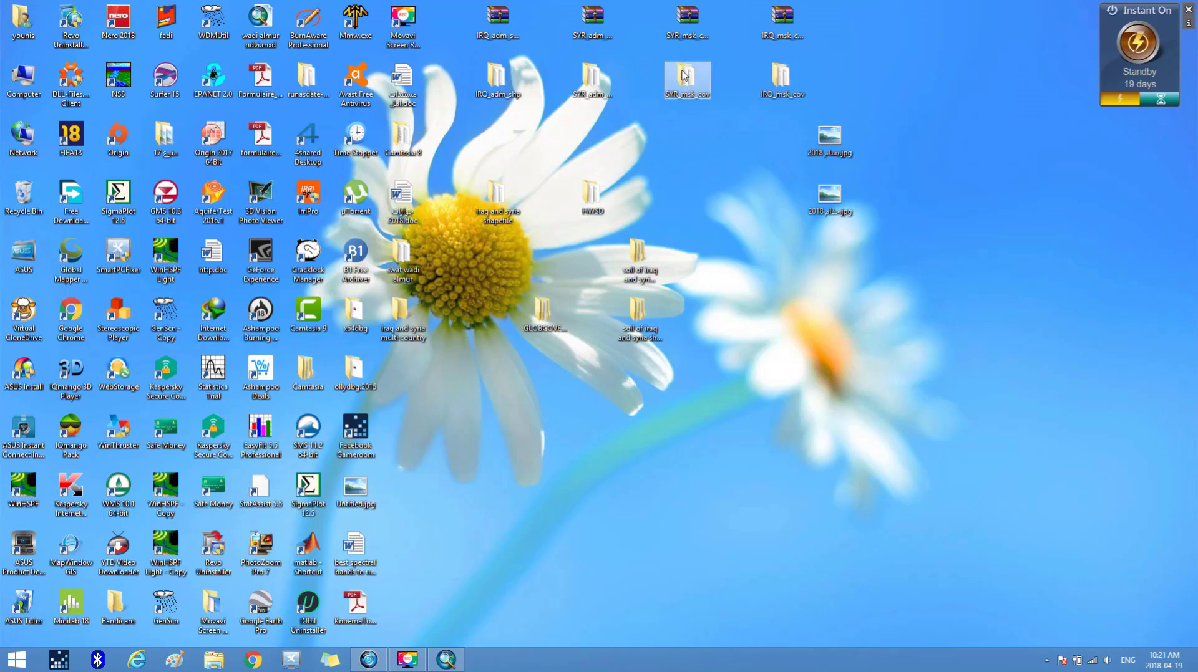
pyautogui.doubleClick(785, 78)
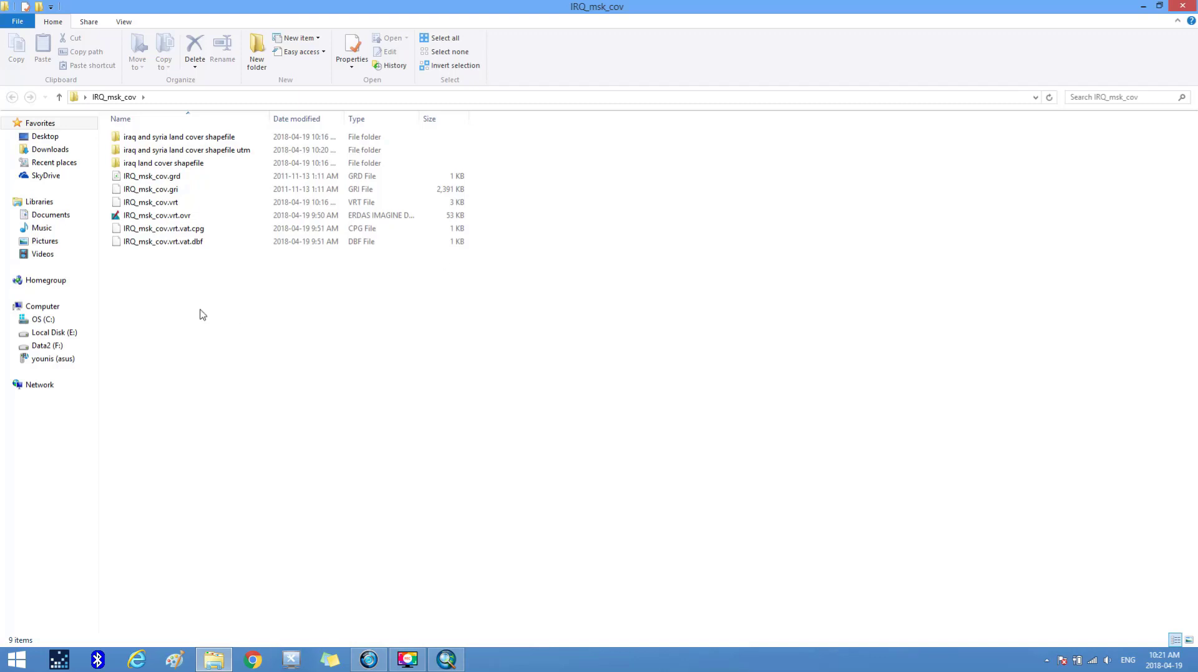
# Copy all files in the "iraq and syria land cover shapefile" folder of IRQ_msk_cov and close the folder window
pyautogui.doubleClick(172, 140)
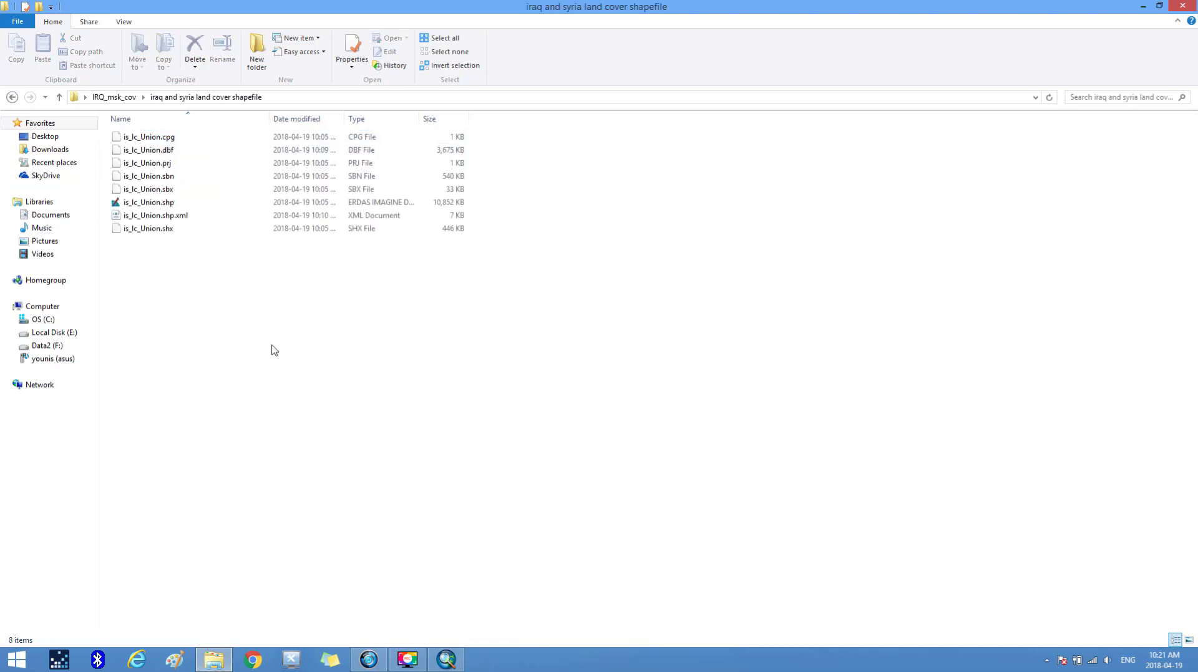
pyautogui.hotkey('ctrl', 'a')
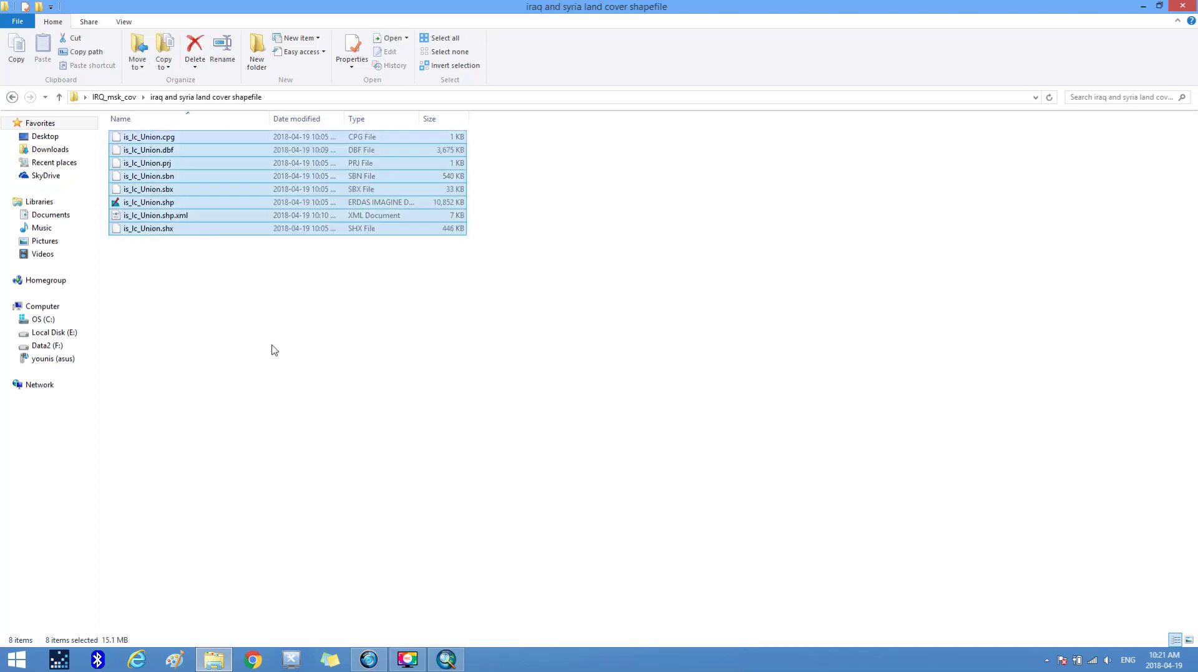
pyautogui.click(23, 49)
pyautogui.click(12, 97)
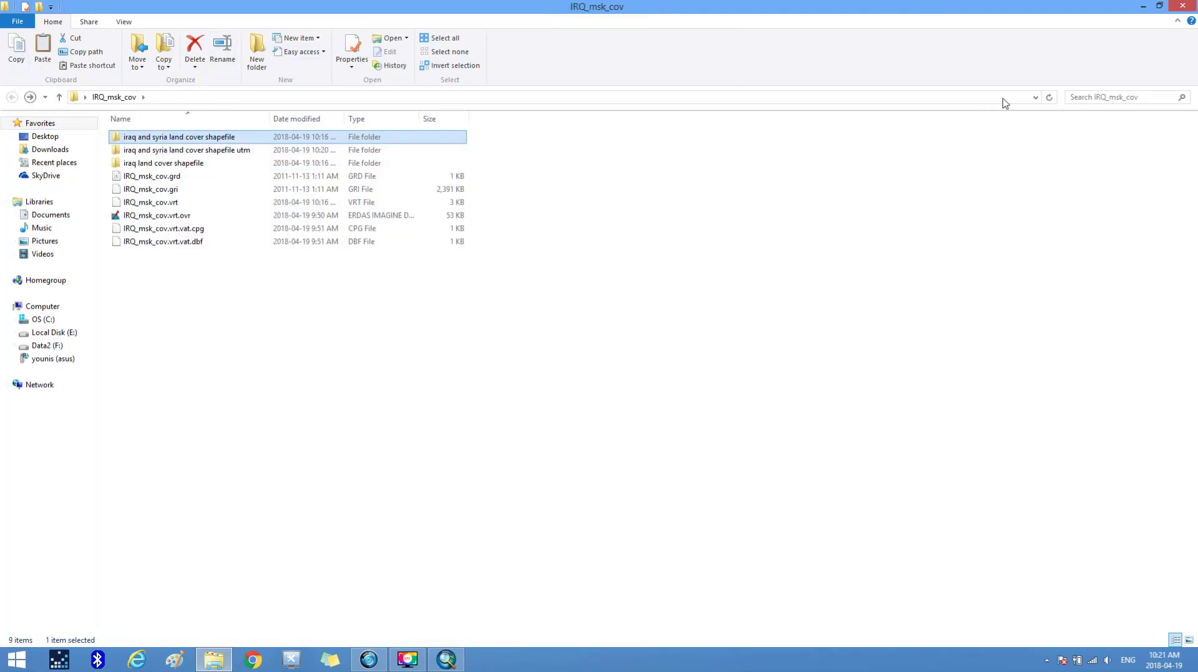
pyautogui.click(1184, 6)
# Paste the copied union shapefile files into the "iraq and syria land cover shapefile" folder of SYR_msk_cov and close the window
pyautogui.doubleClick(691, 91)
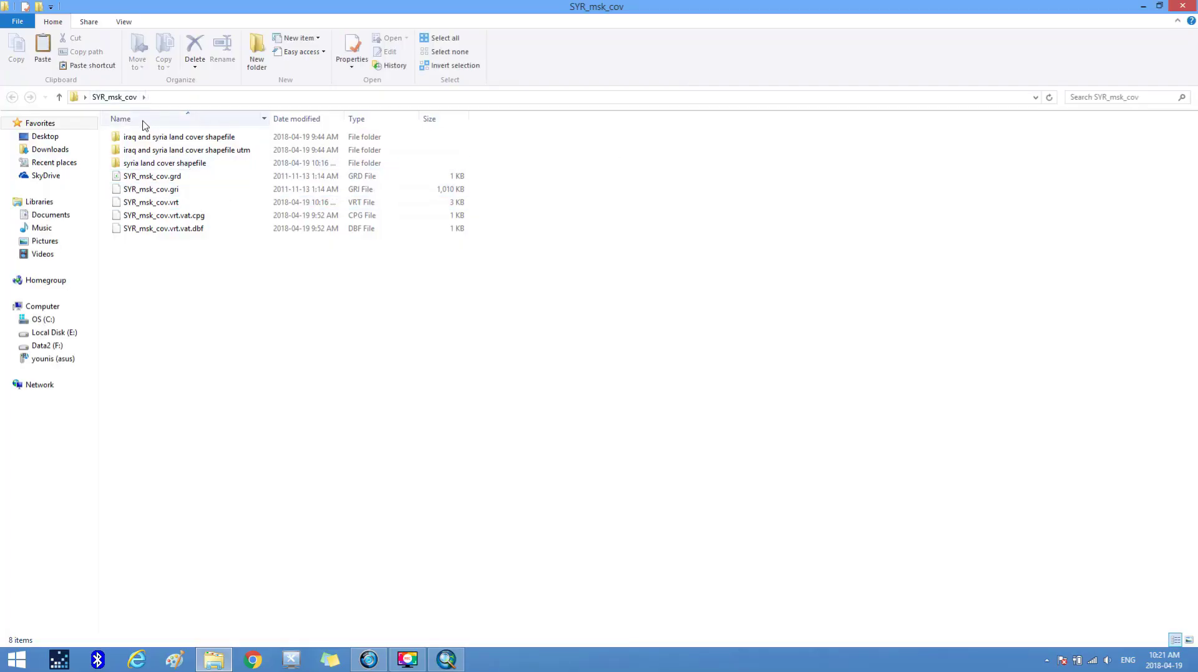
pyautogui.doubleClick(154, 139)
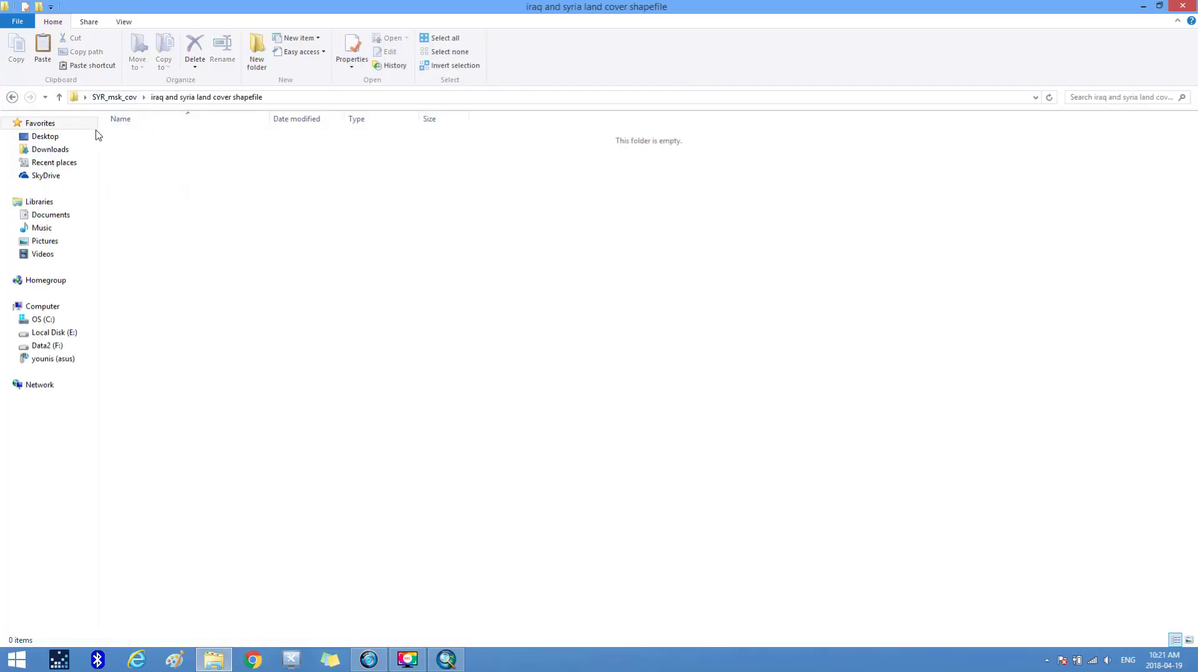
pyautogui.click(45, 53)
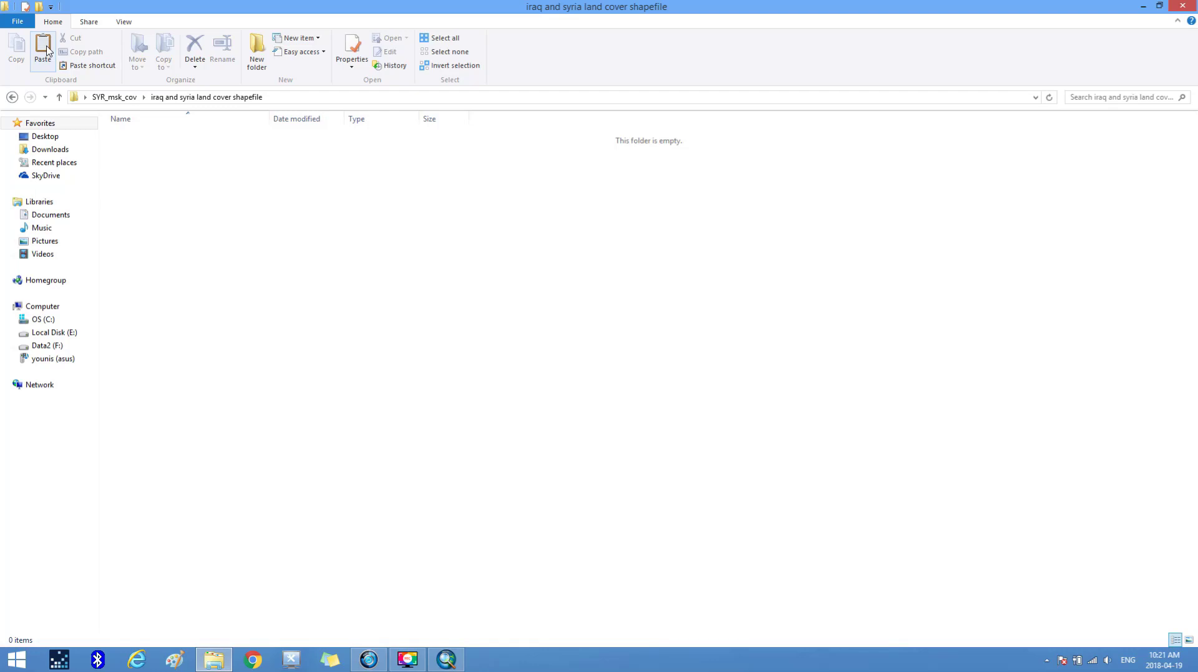
pyautogui.click(430, 319)
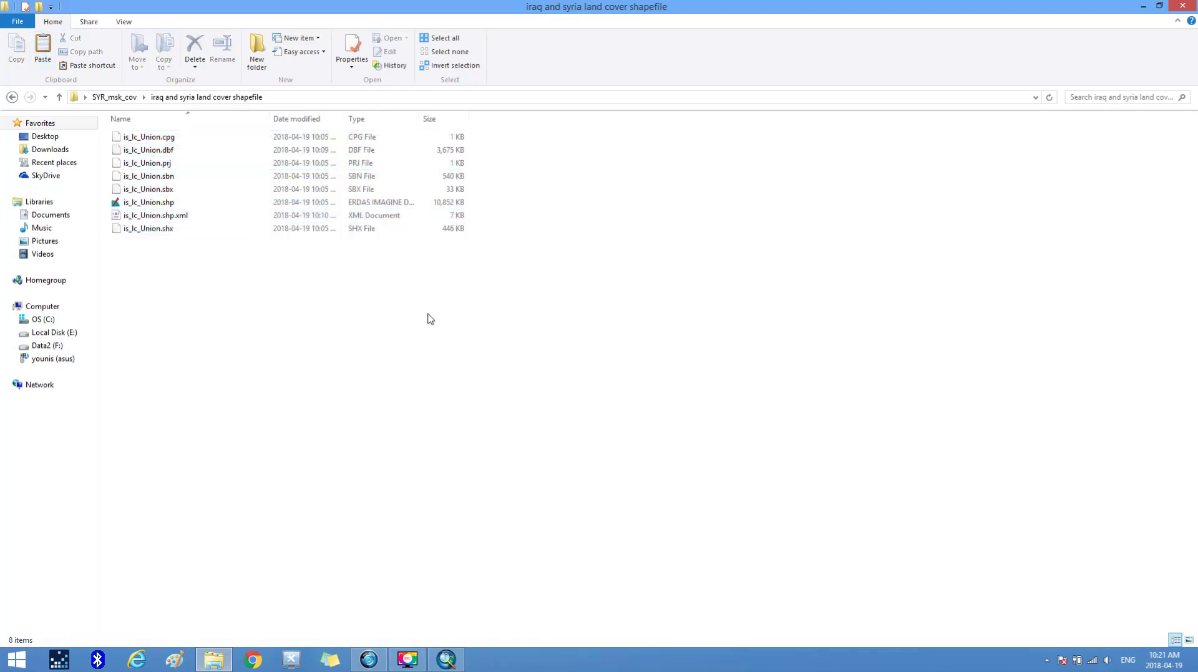
pyautogui.click(1181, 8)
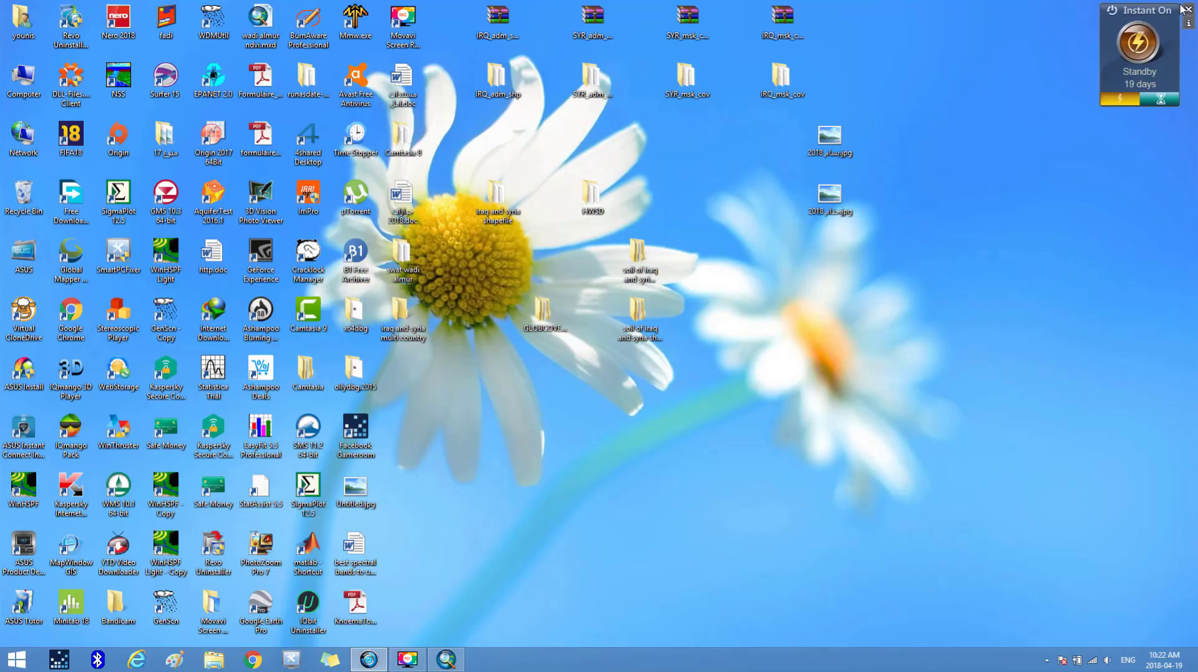
# Copy all files in the "iraq and syria land cover shapefile utm" folder of IRQ_msk_cov and close the folder window
pyautogui.doubleClick(774, 80)
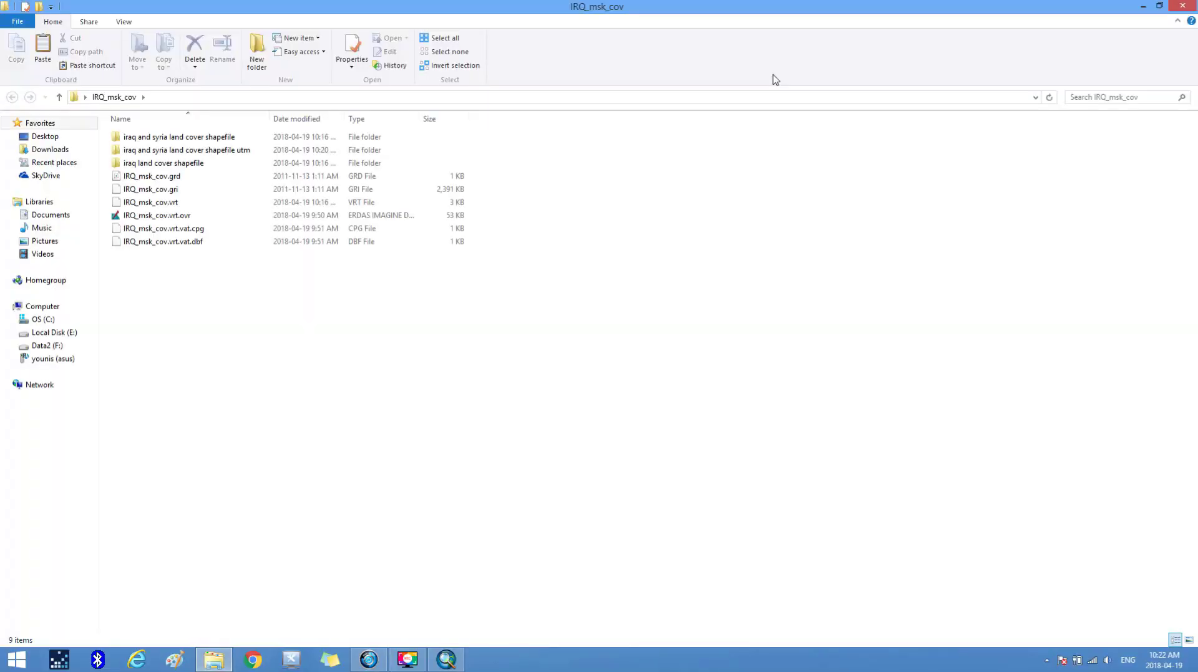
pyautogui.doubleClick(197, 152)
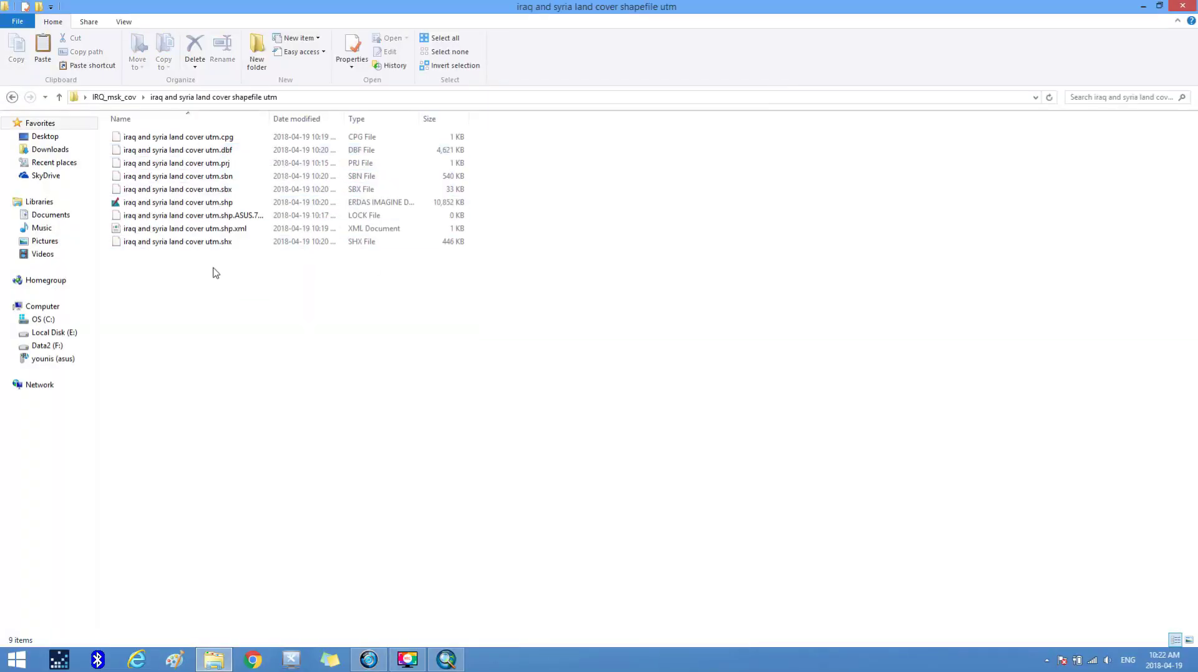
pyautogui.hotkey('ctrl', 'a')
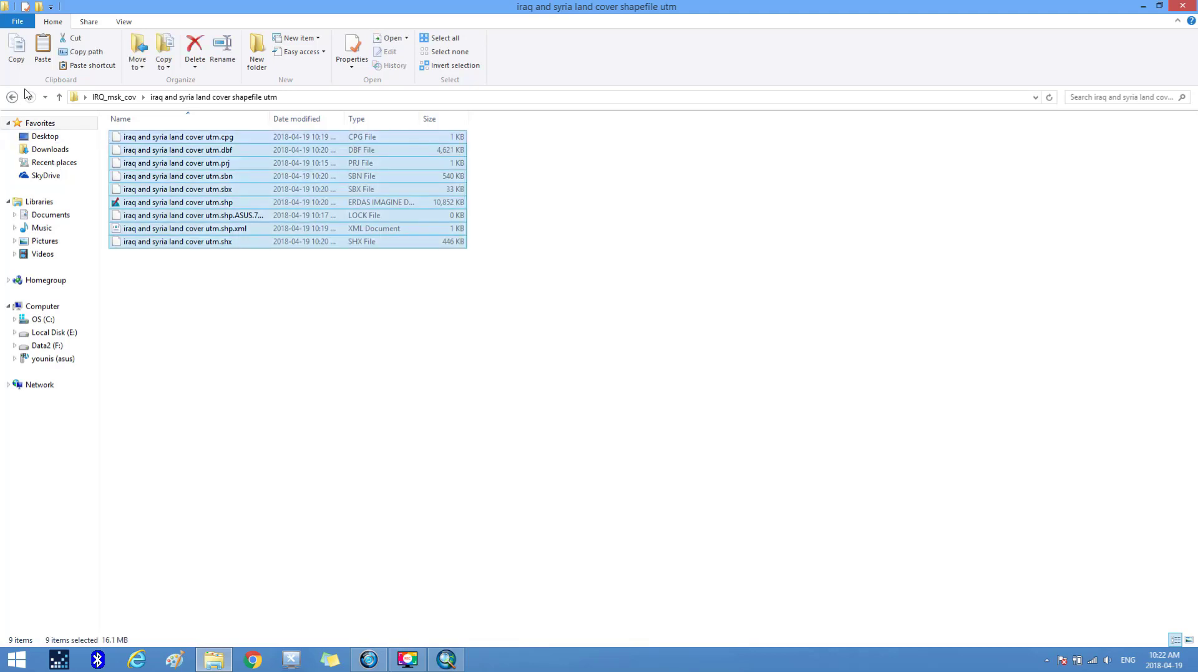
pyautogui.click(19, 53)
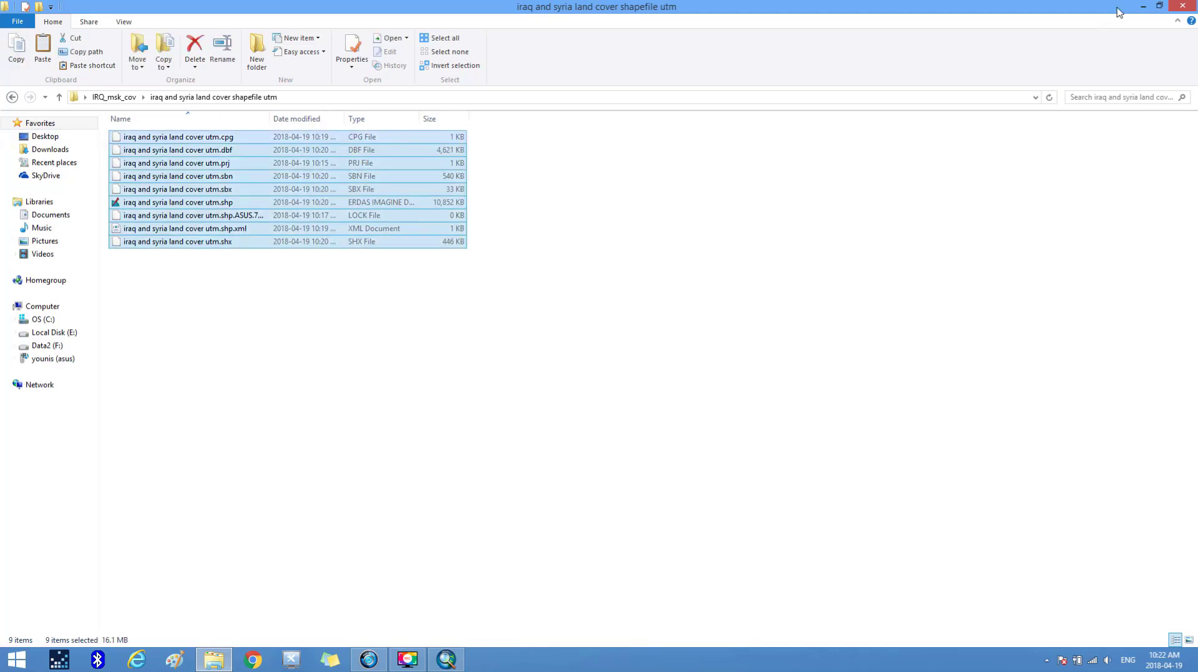
pyautogui.click(1182, 6)
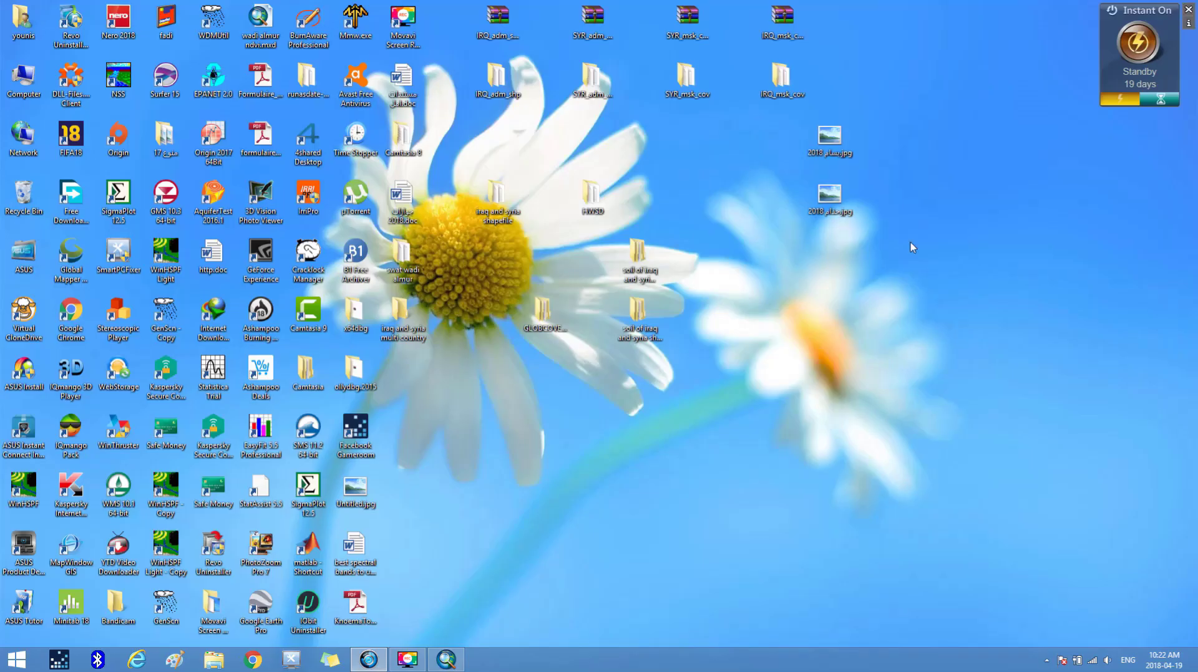
# Paste the copied UTM shapefile files into the "iraq and syria land cover shapefile utm" folder of SYR_msk_cov and close the window
pyautogui.doubleClick(684, 80)
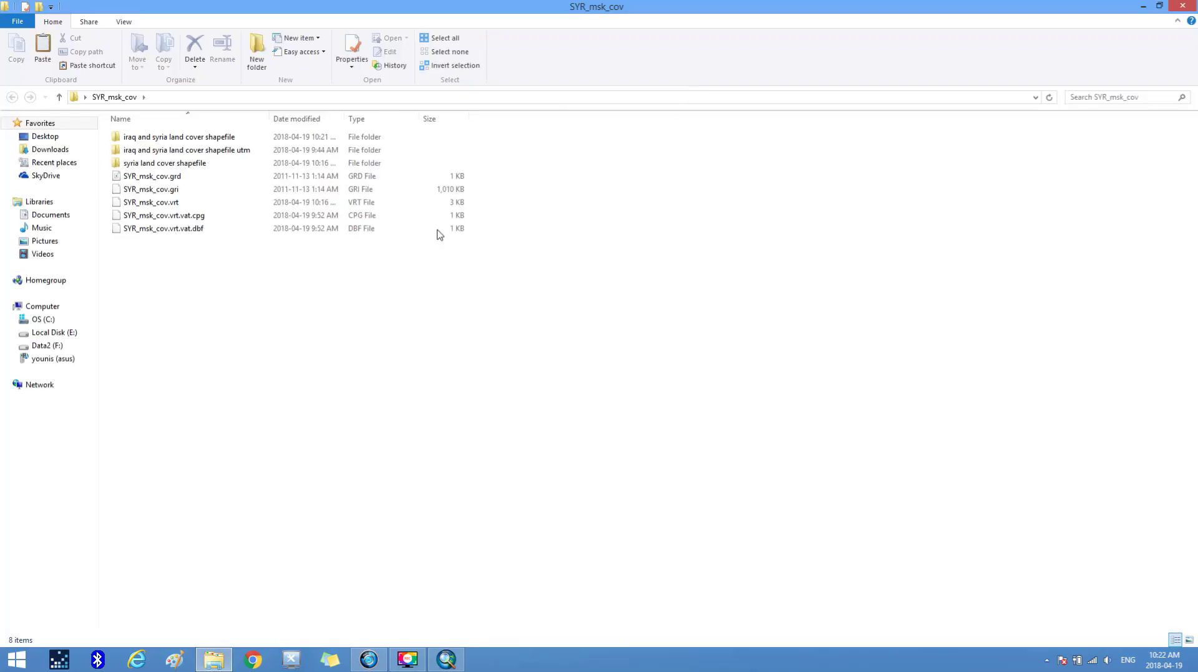
pyautogui.doubleClick(178, 153)
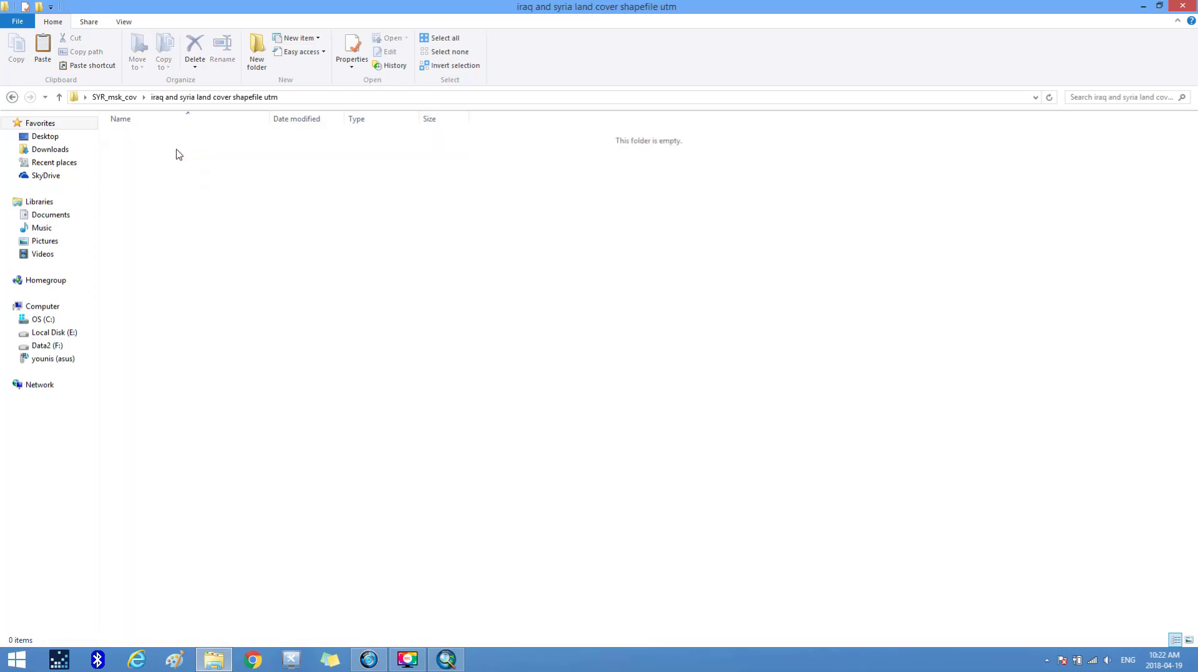
pyautogui.hotkey('ctrl', 'v')
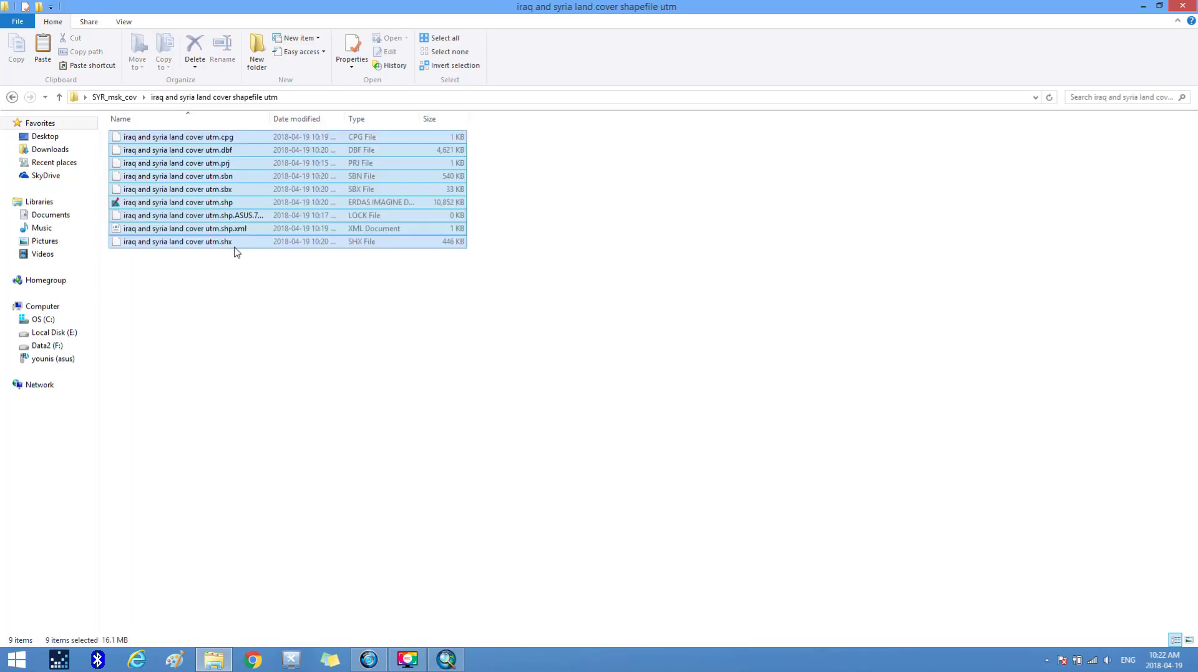
pyautogui.click(402, 380)
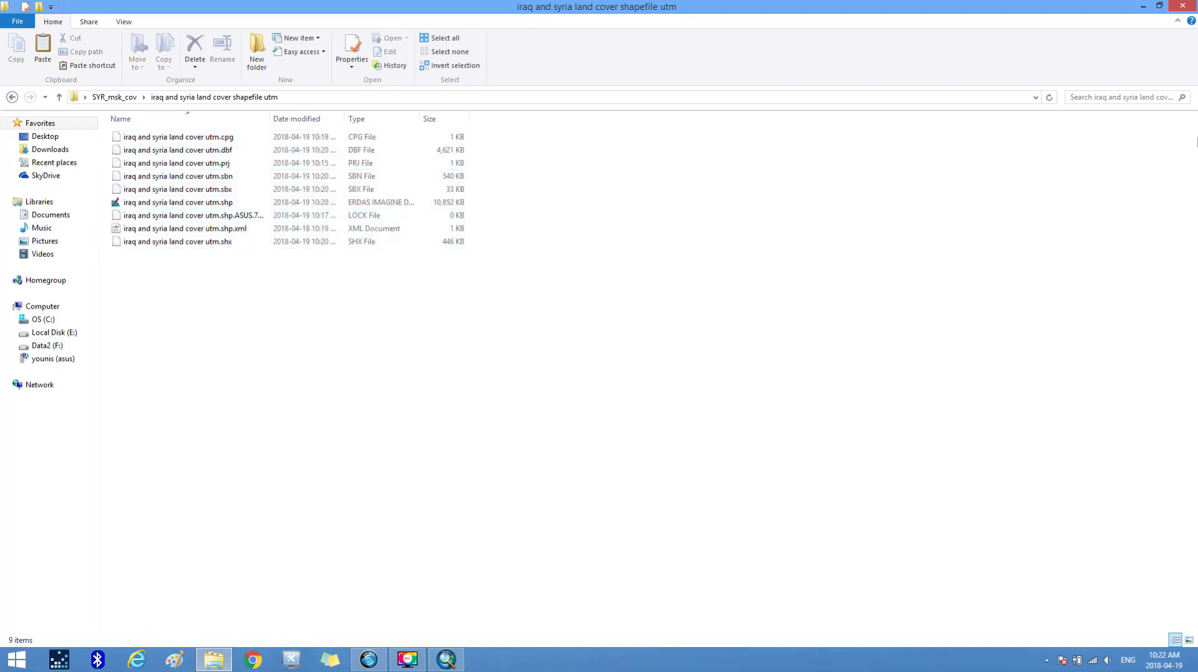
pyautogui.click(1182, 6)
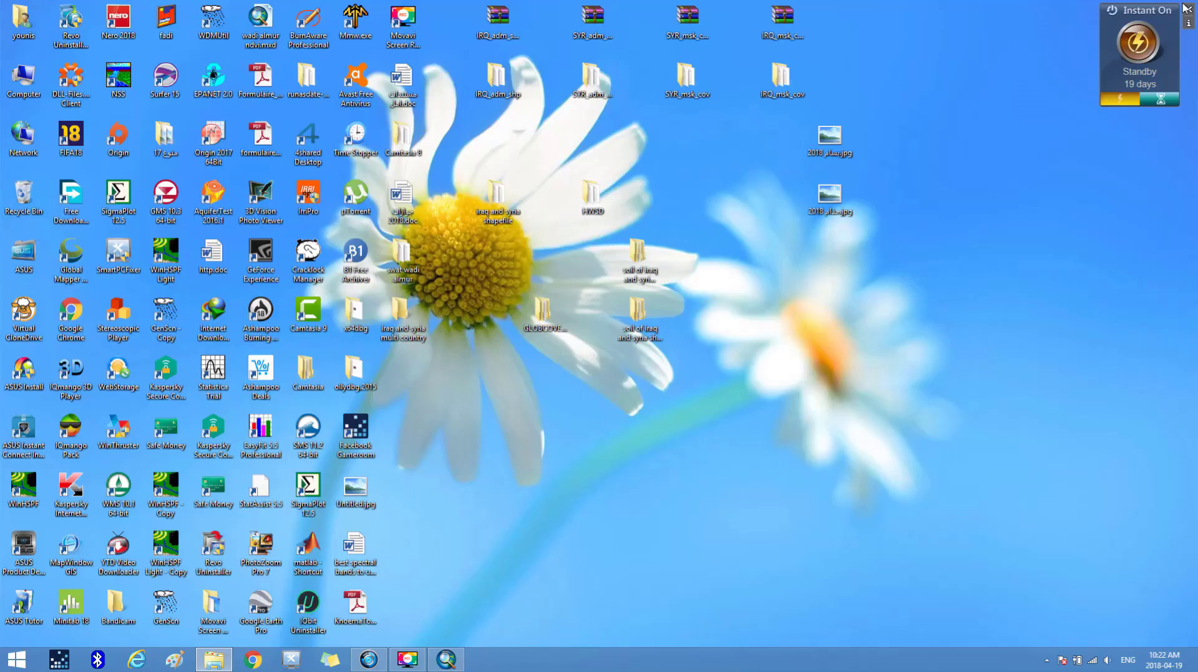
pyautogui.rightClick(772, 331)
pyautogui.click(837, 362)
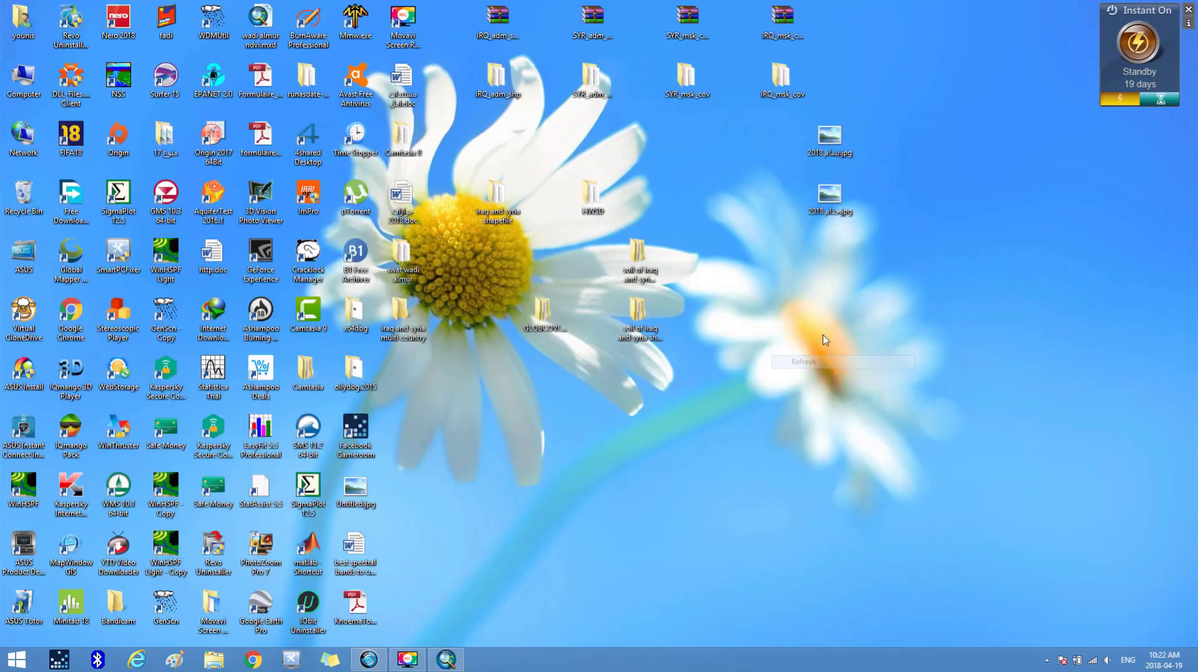
pyautogui.rightClick(812, 303)
pyautogui.click(845, 337)
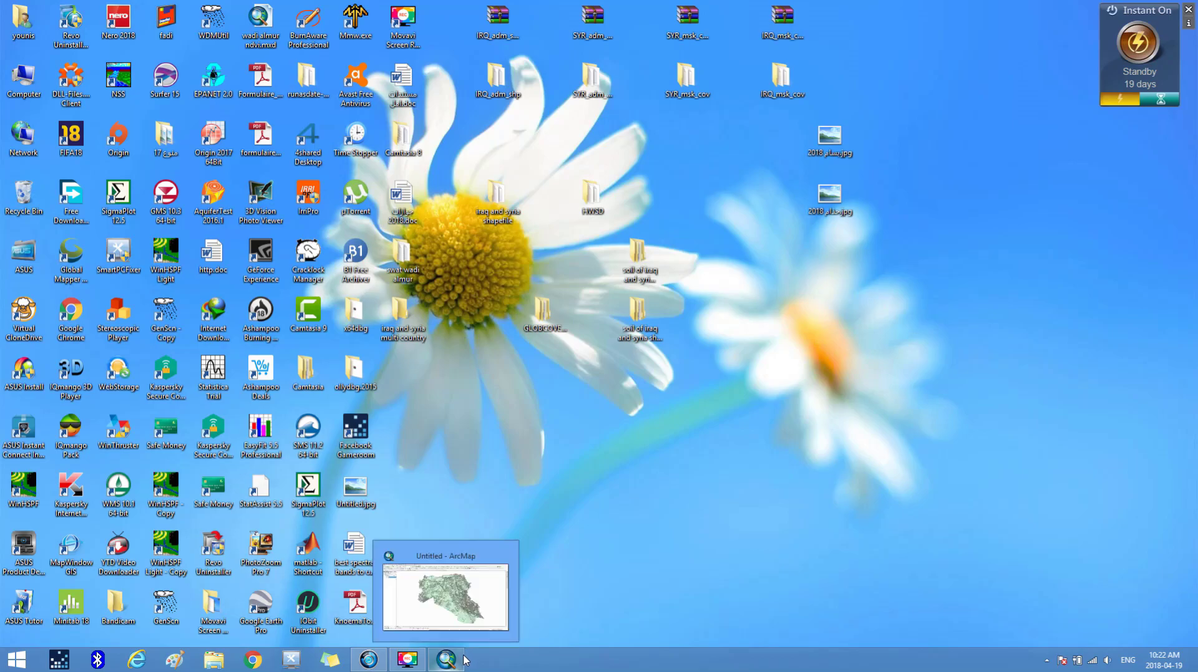
# Switch to ArcMap, add "iraq and syria land cover utm.shp" from the SYR_msk_cov utm folder, and hide the original land cover layer
pyautogui.click(445, 661)
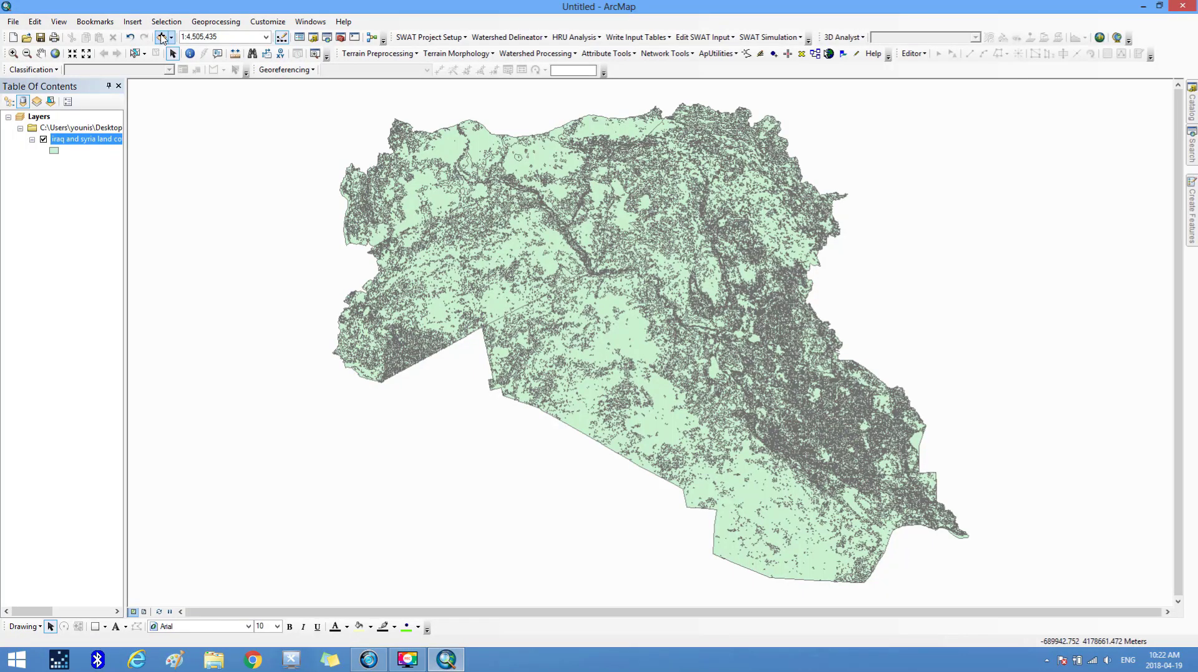
pyautogui.click(163, 38)
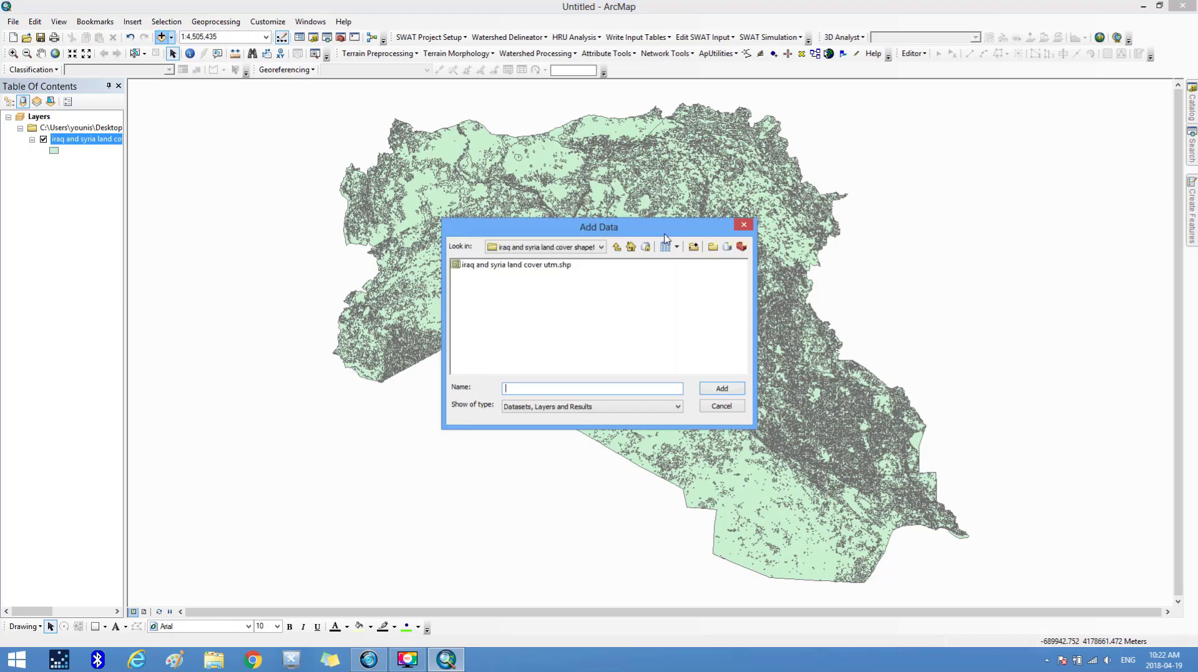
pyautogui.click(617, 247)
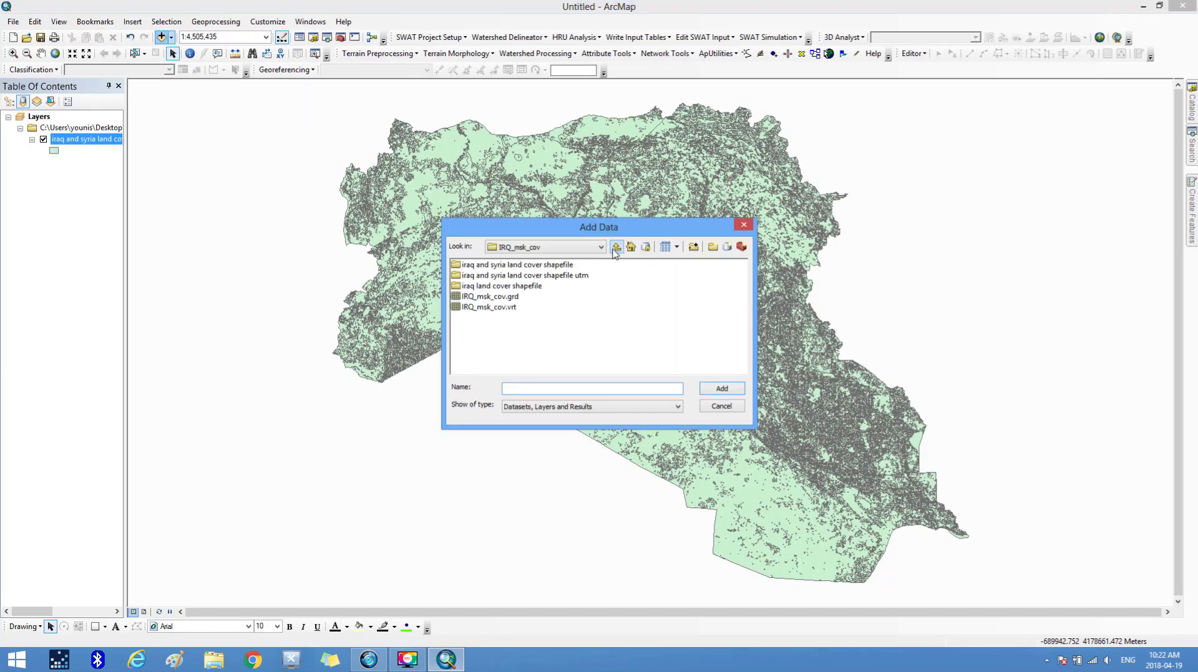
pyautogui.click(616, 248)
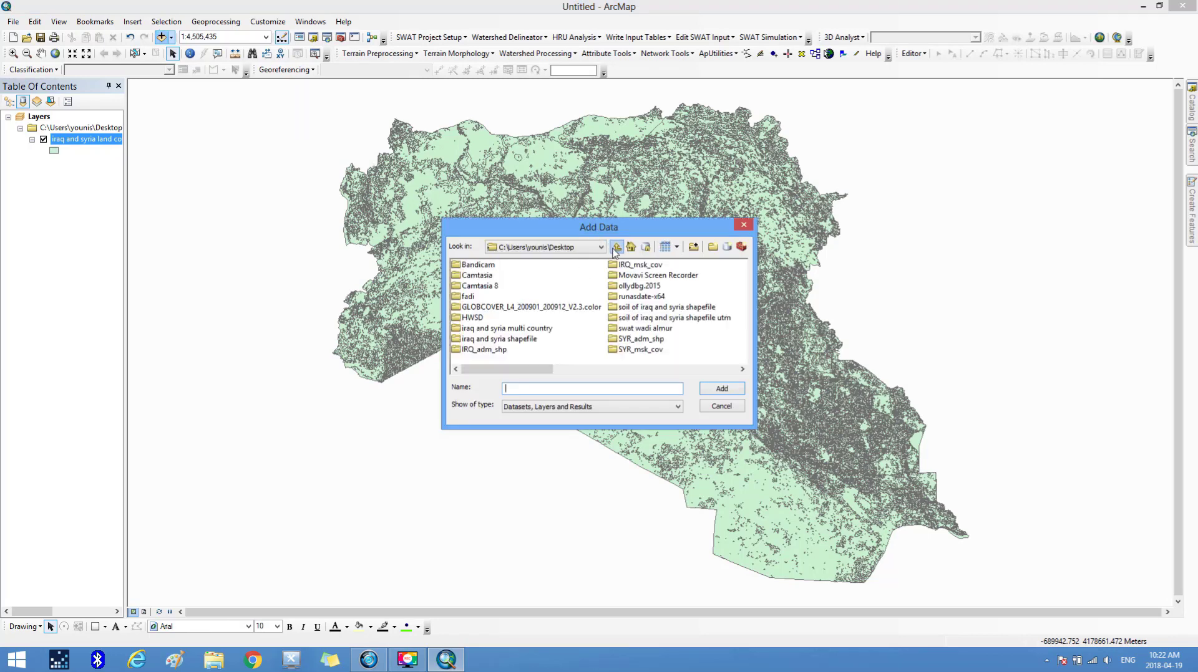
pyautogui.doubleClick(639, 350)
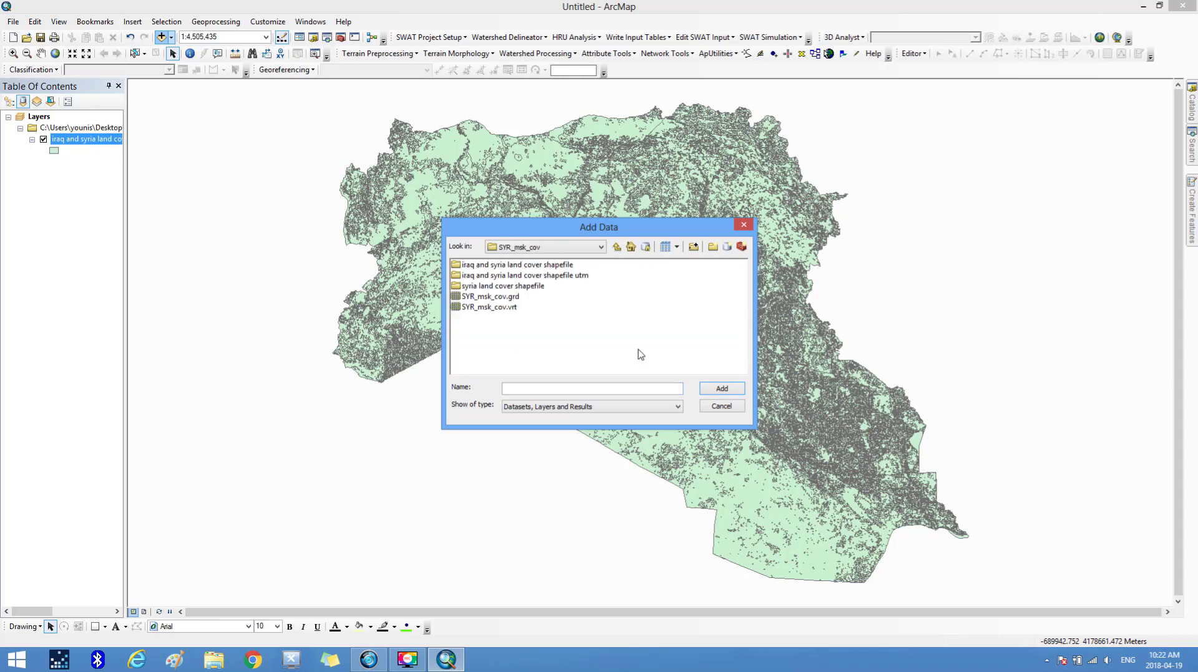
pyautogui.doubleClick(540, 278)
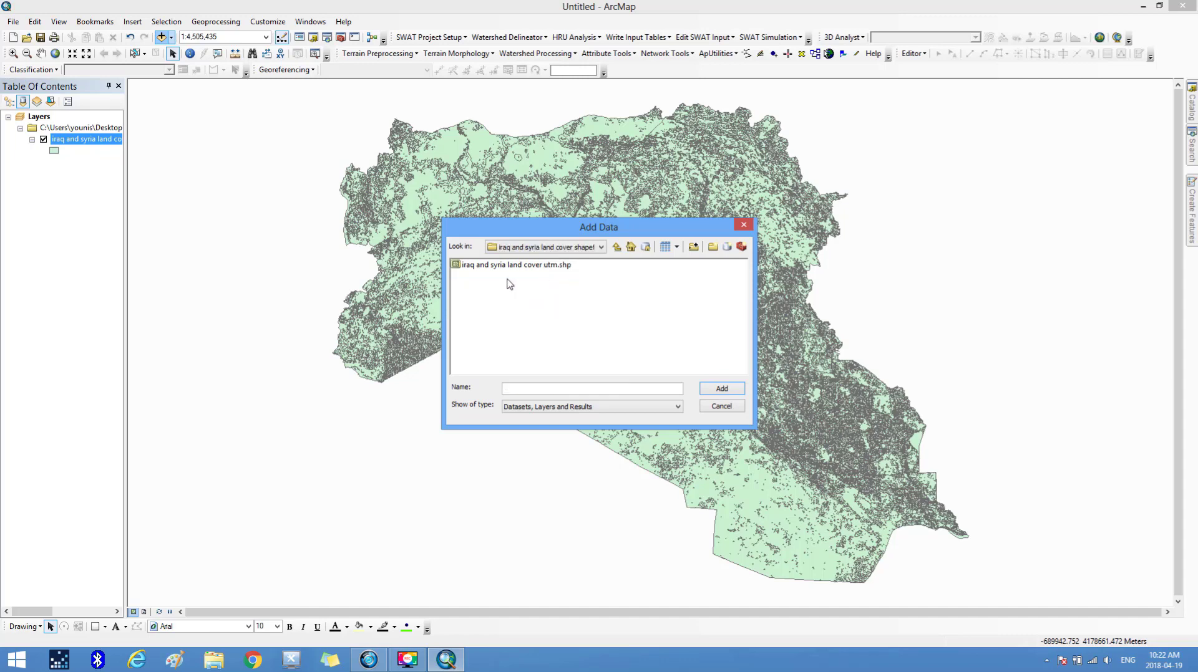
pyautogui.click(519, 265)
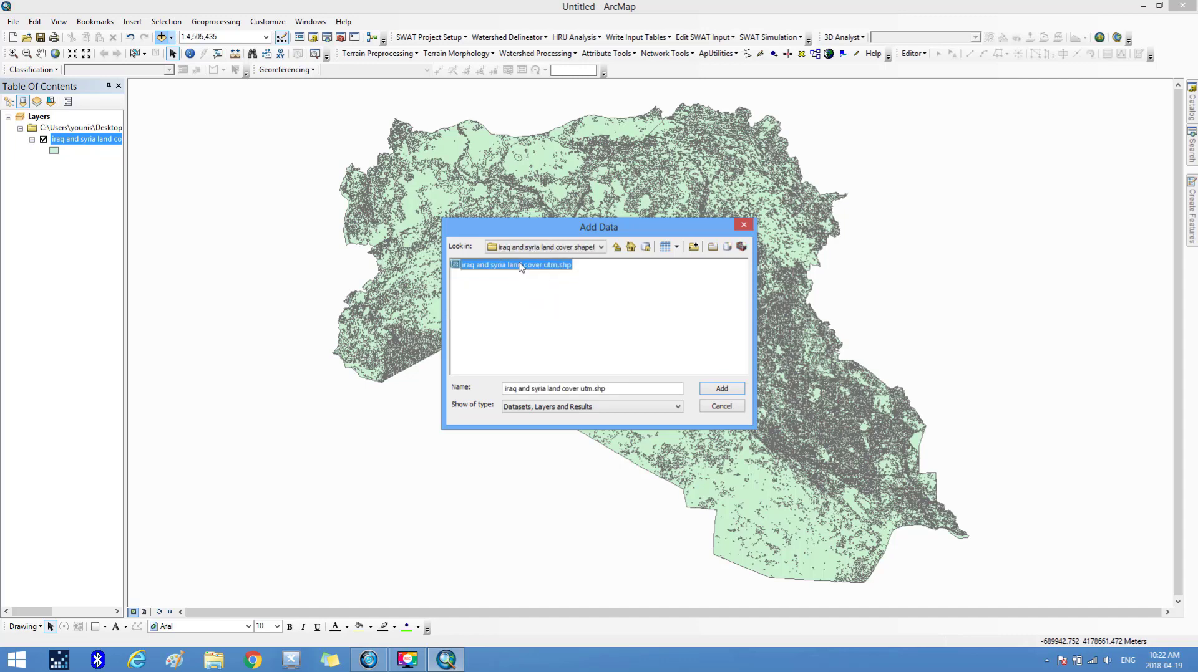
pyautogui.click(722, 388)
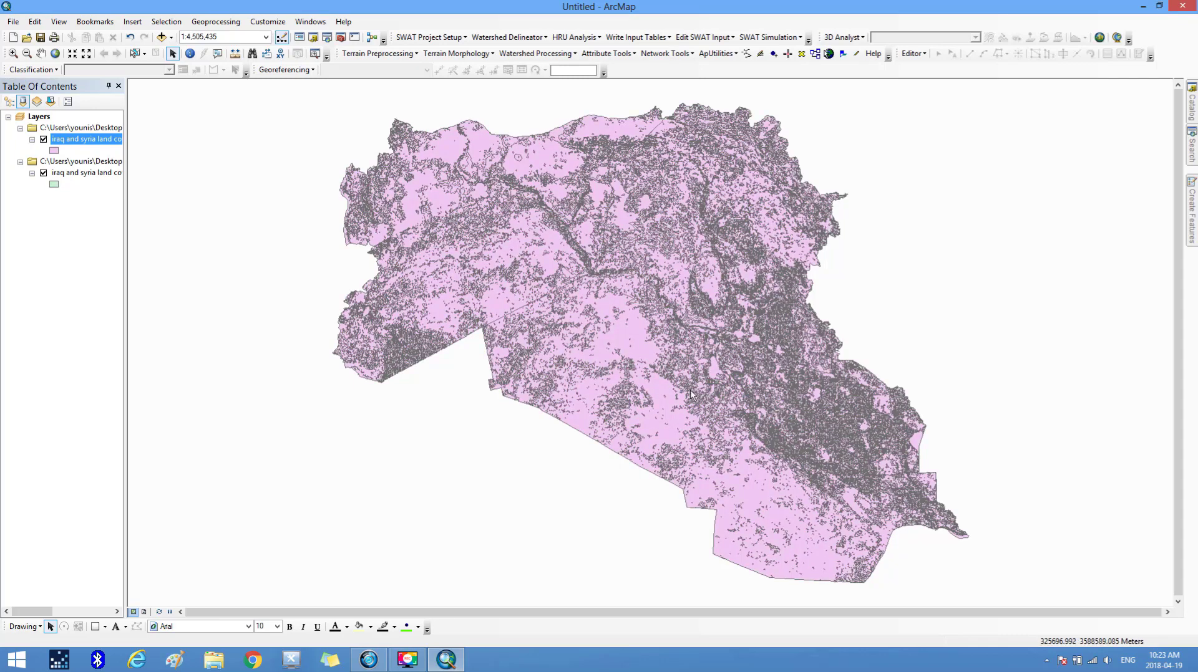
pyautogui.click(45, 175)
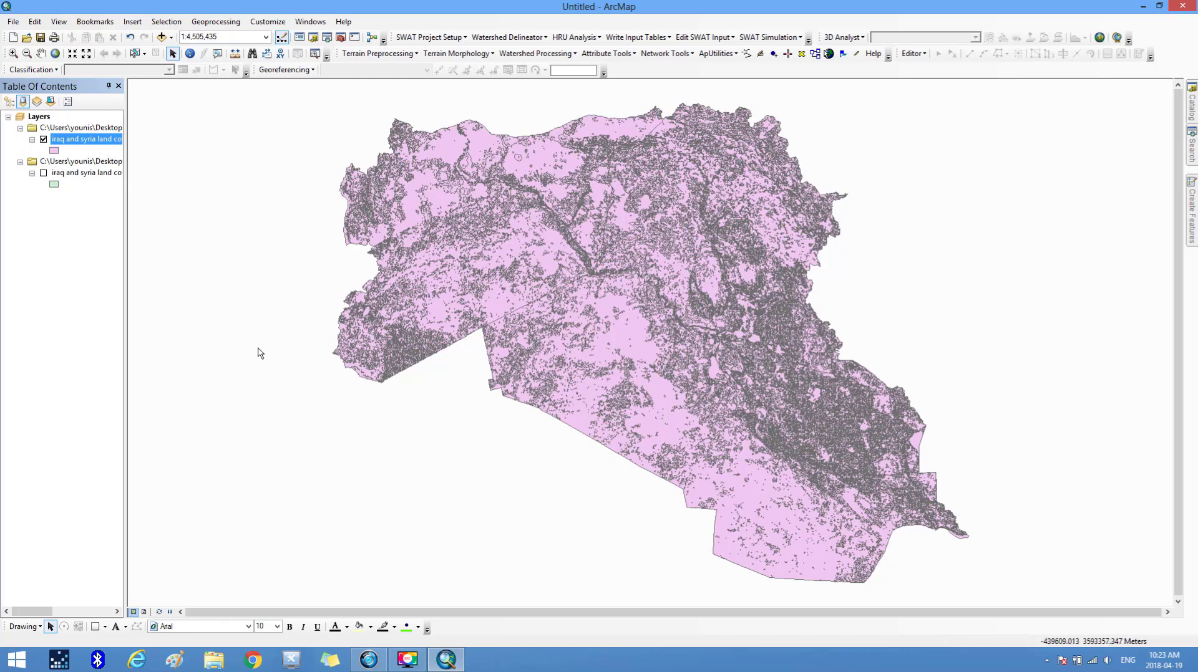
# Check the mukey field in the attribute table of the newly added land cover layer and close the table
pyautogui.rightClick(99, 141)
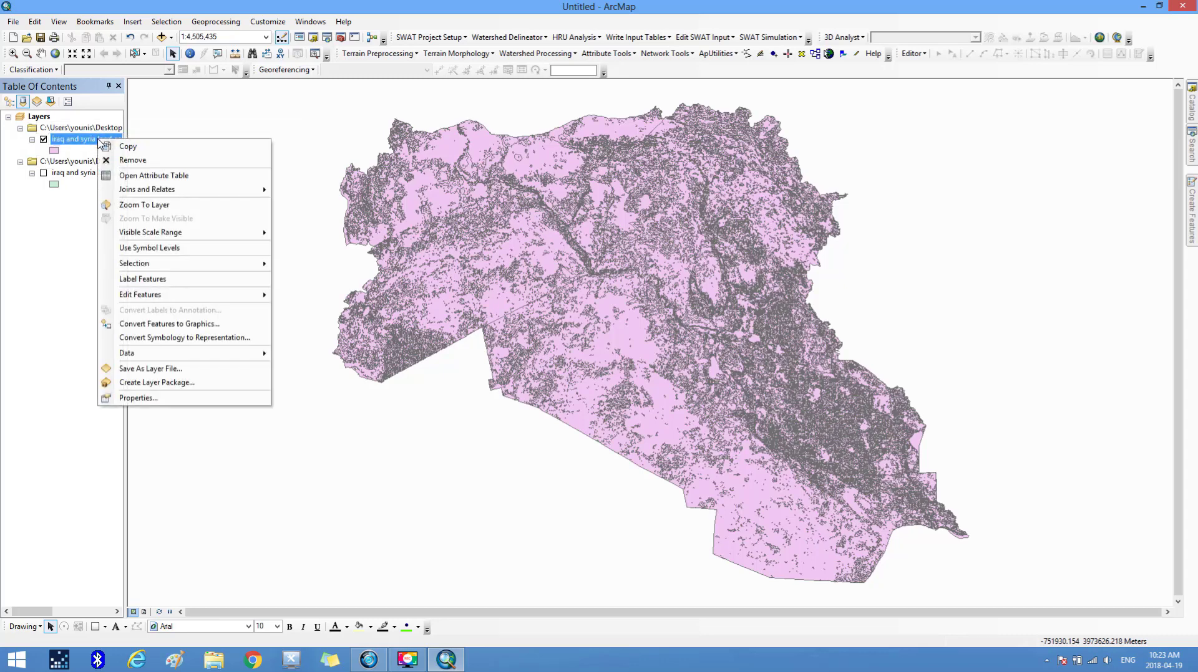
pyautogui.click(122, 176)
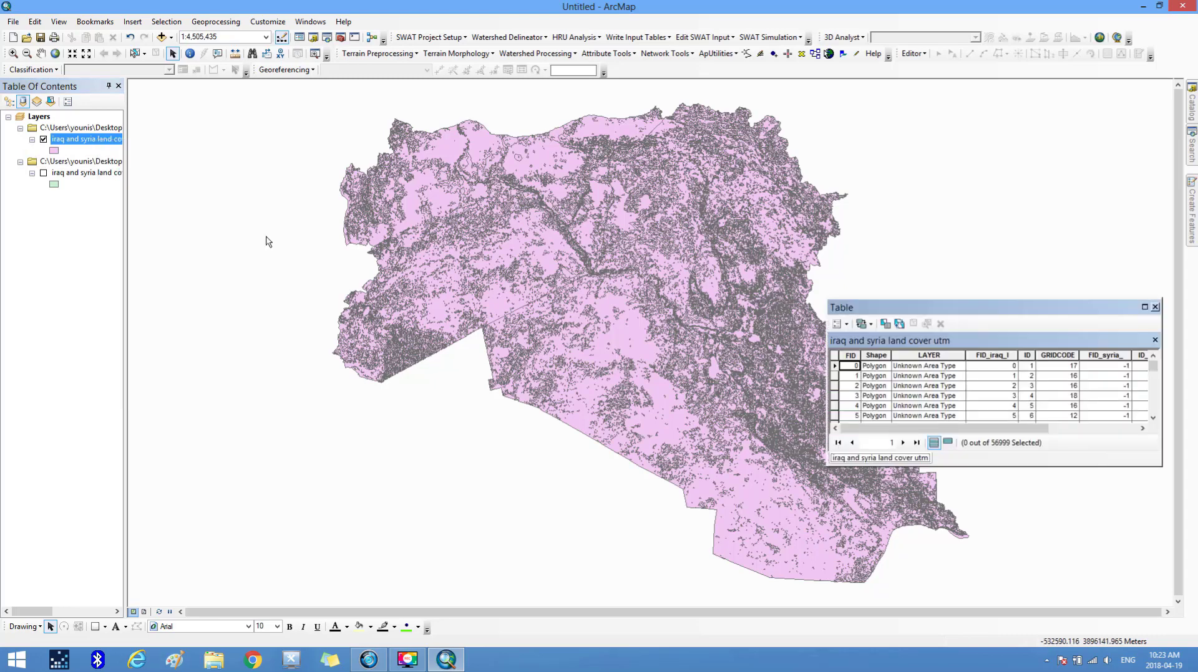
pyautogui.moveTo(864, 428); pyautogui.dragTo(1081, 469)
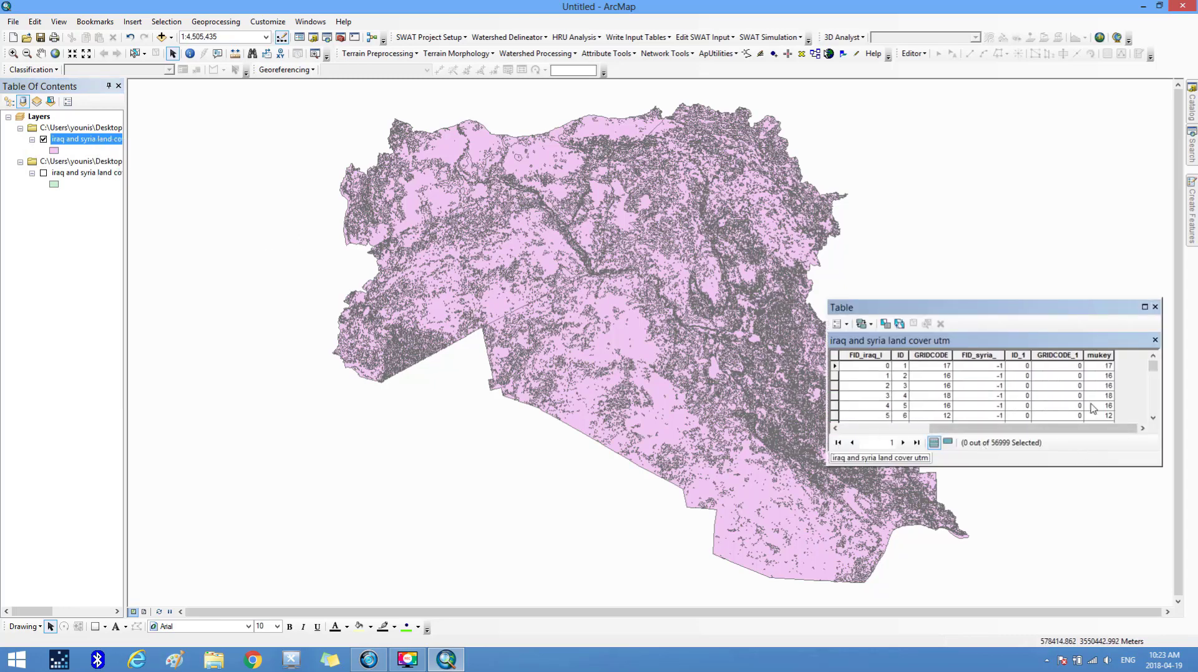
pyautogui.click(1098, 355)
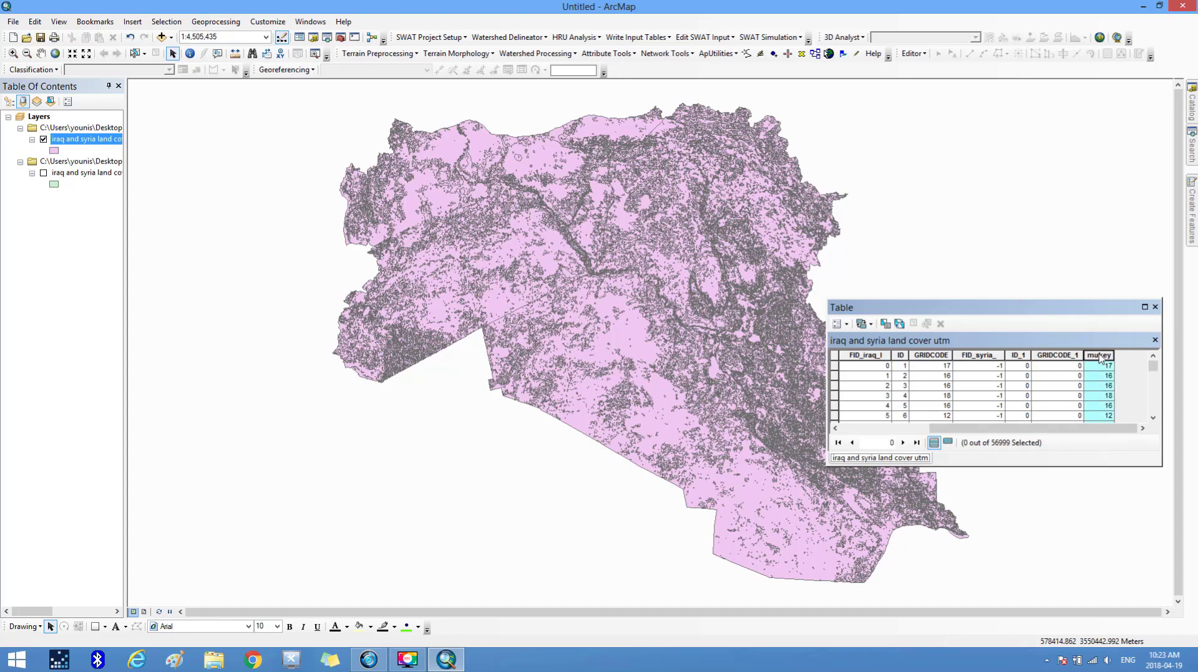
pyautogui.click(1100, 367)
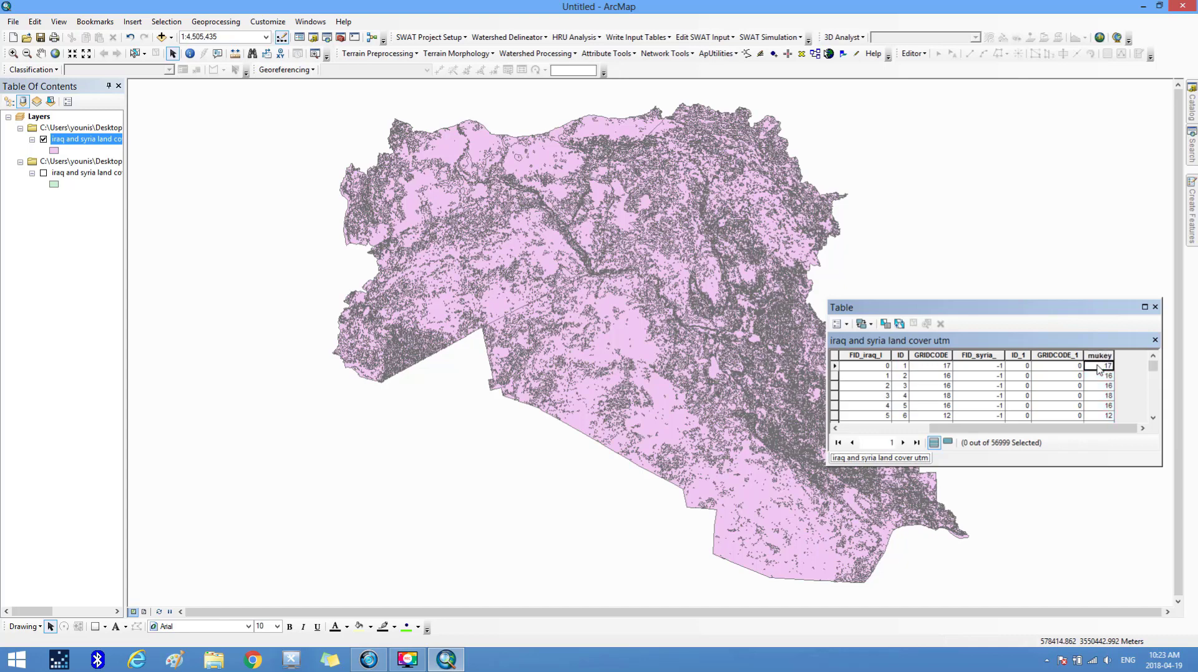
pyautogui.click(1154, 308)
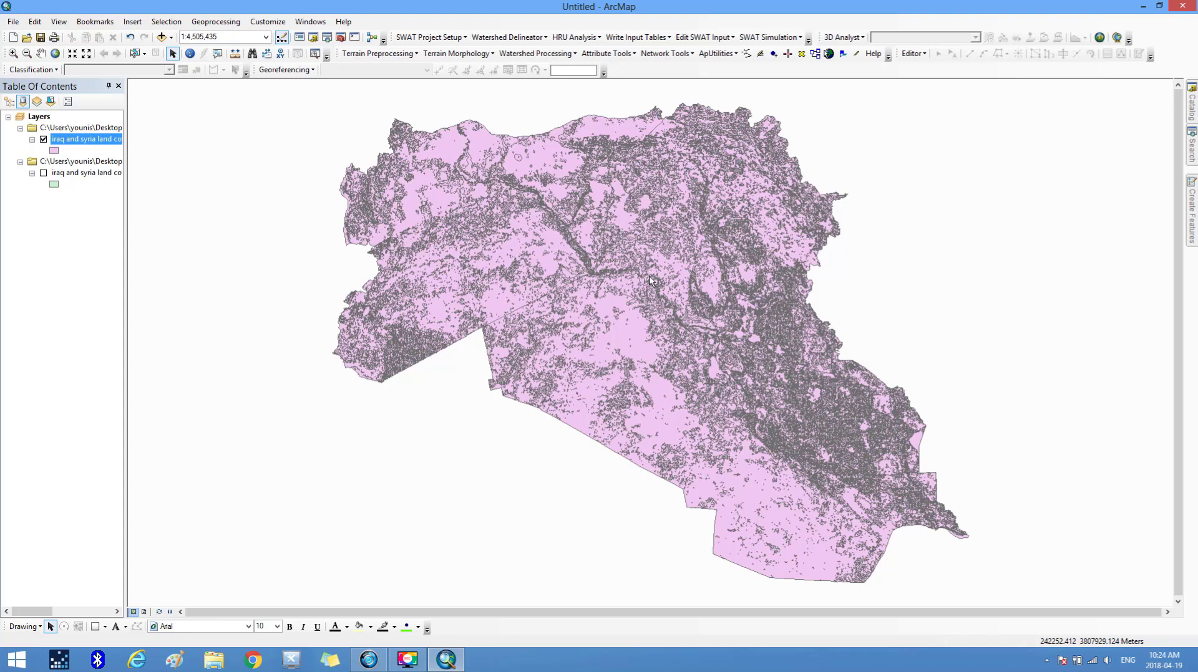
# Minimize ArcMap, inspect the shapefile in the "iraq and syria land cover shapefile utm" folder of IRQ_msk_cov, and close the window
pyautogui.click(1142, 7)
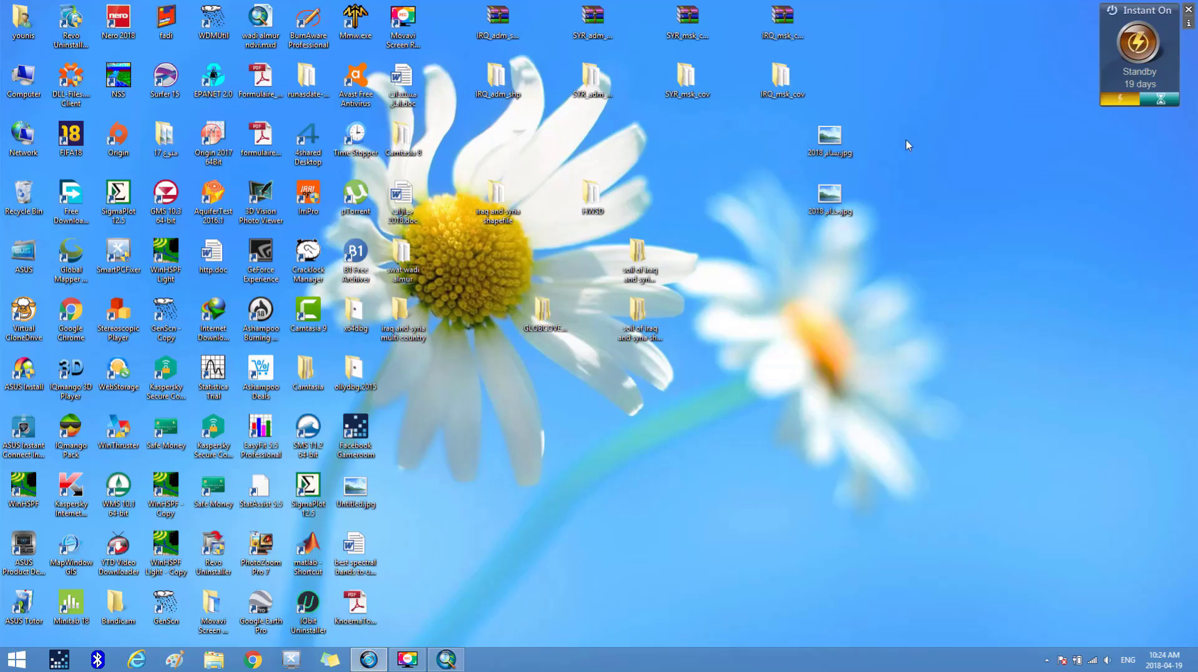
pyautogui.doubleClick(782, 78)
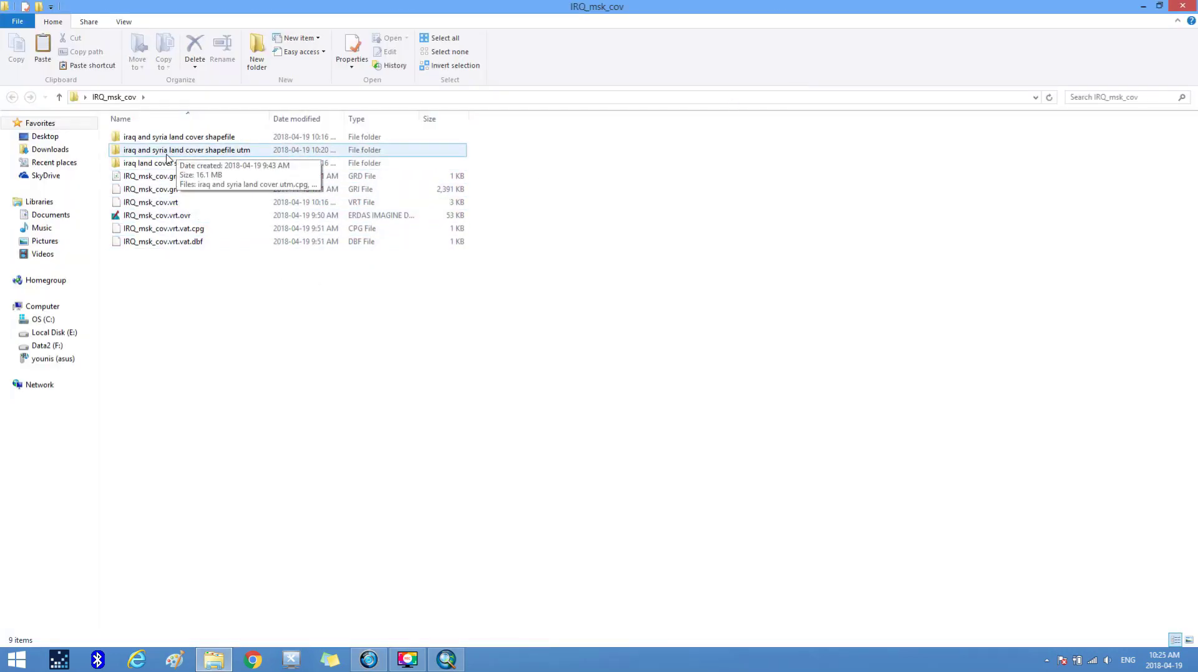
pyautogui.doubleClick(209, 151)
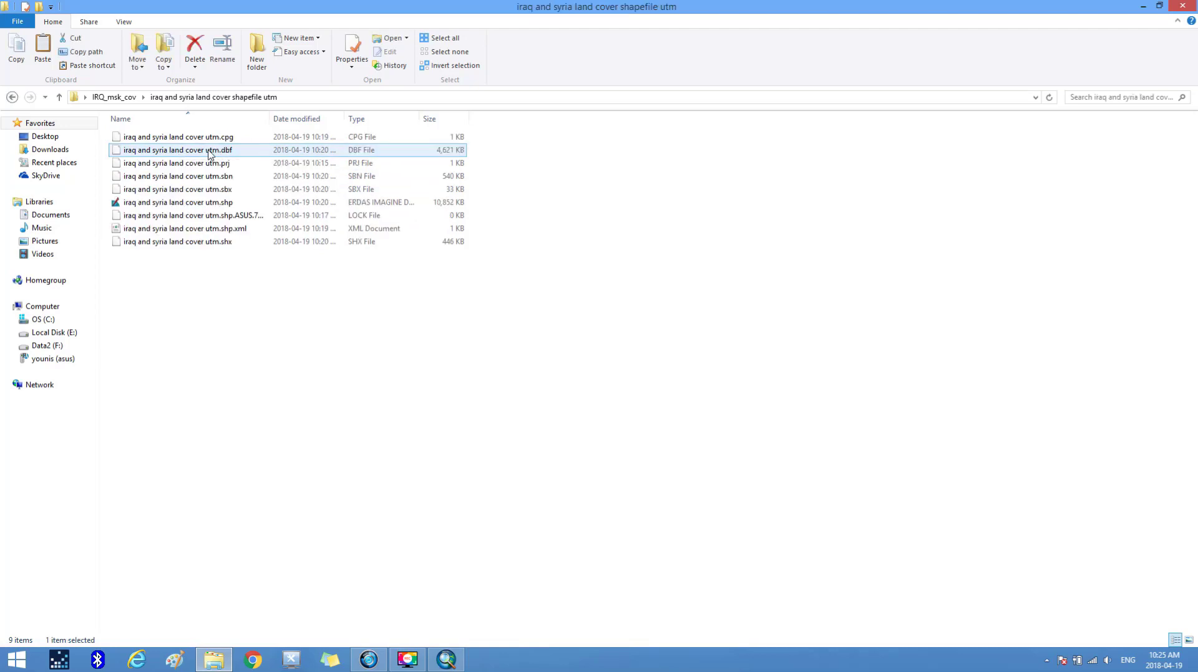
pyautogui.click(169, 204)
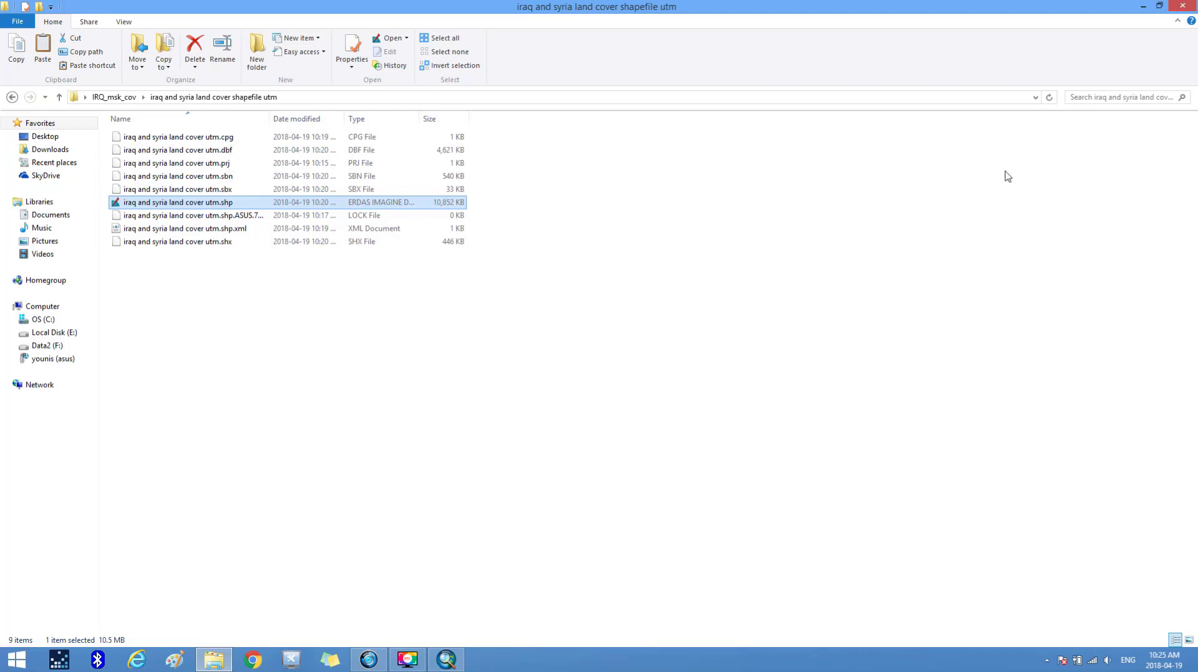
pyautogui.click(1181, 7)
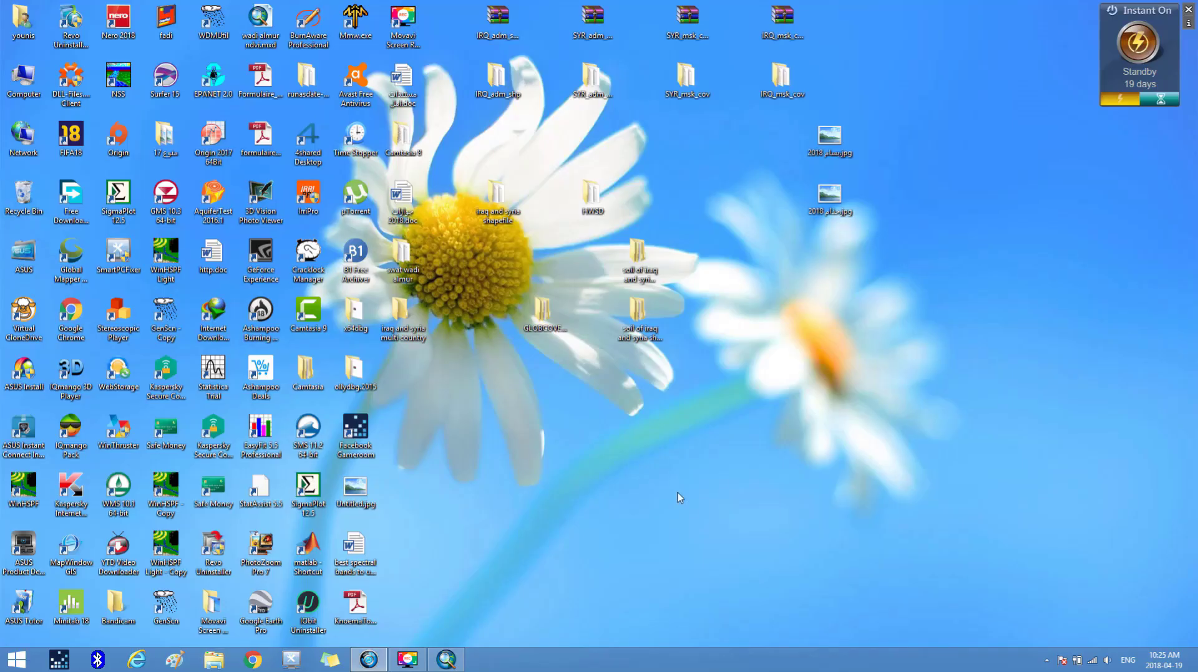